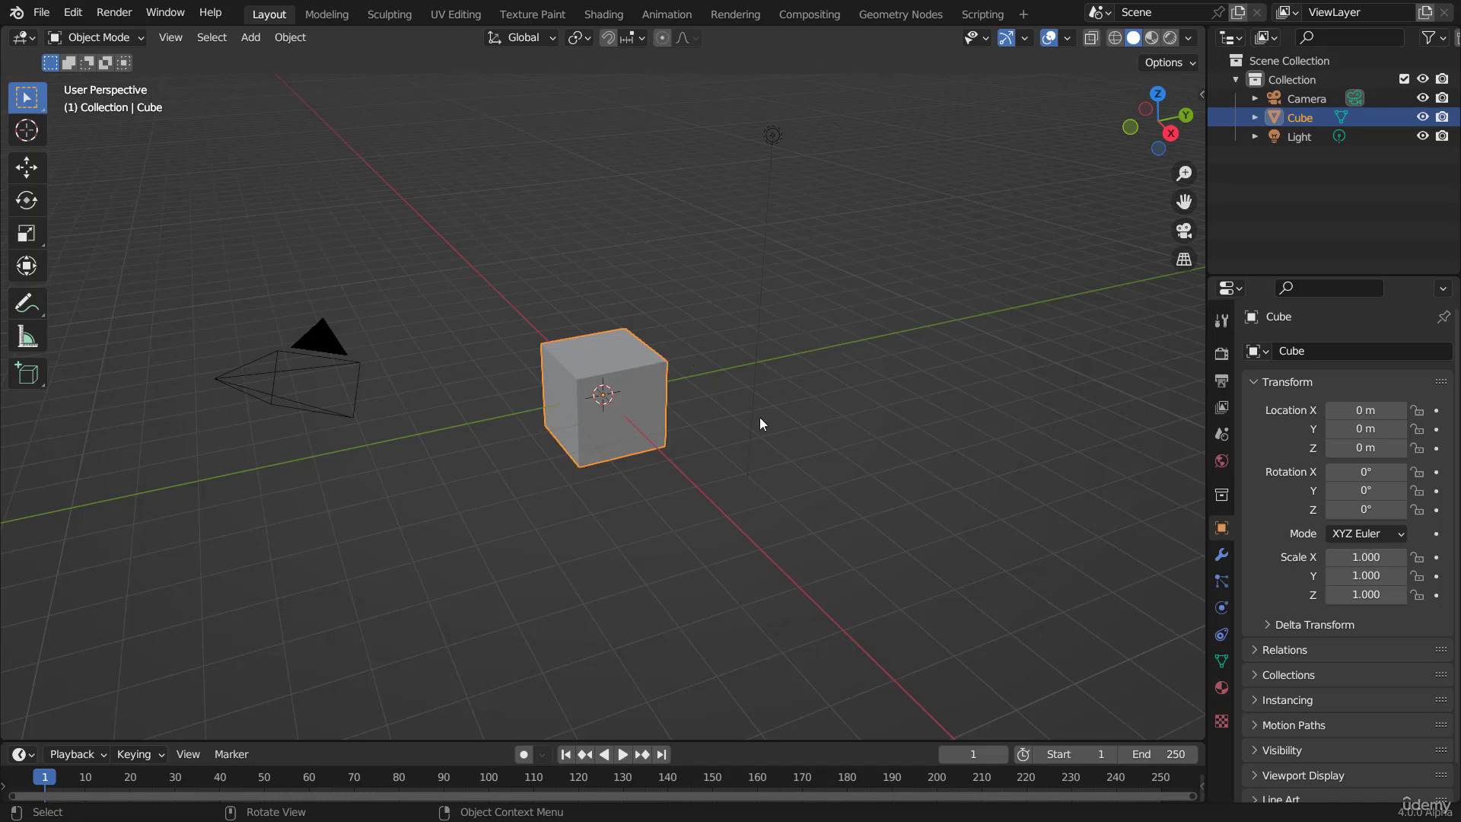
Step: Look over the default scene and select the camera, the light and the cube in turn
scroll(643, 368, up, 2)
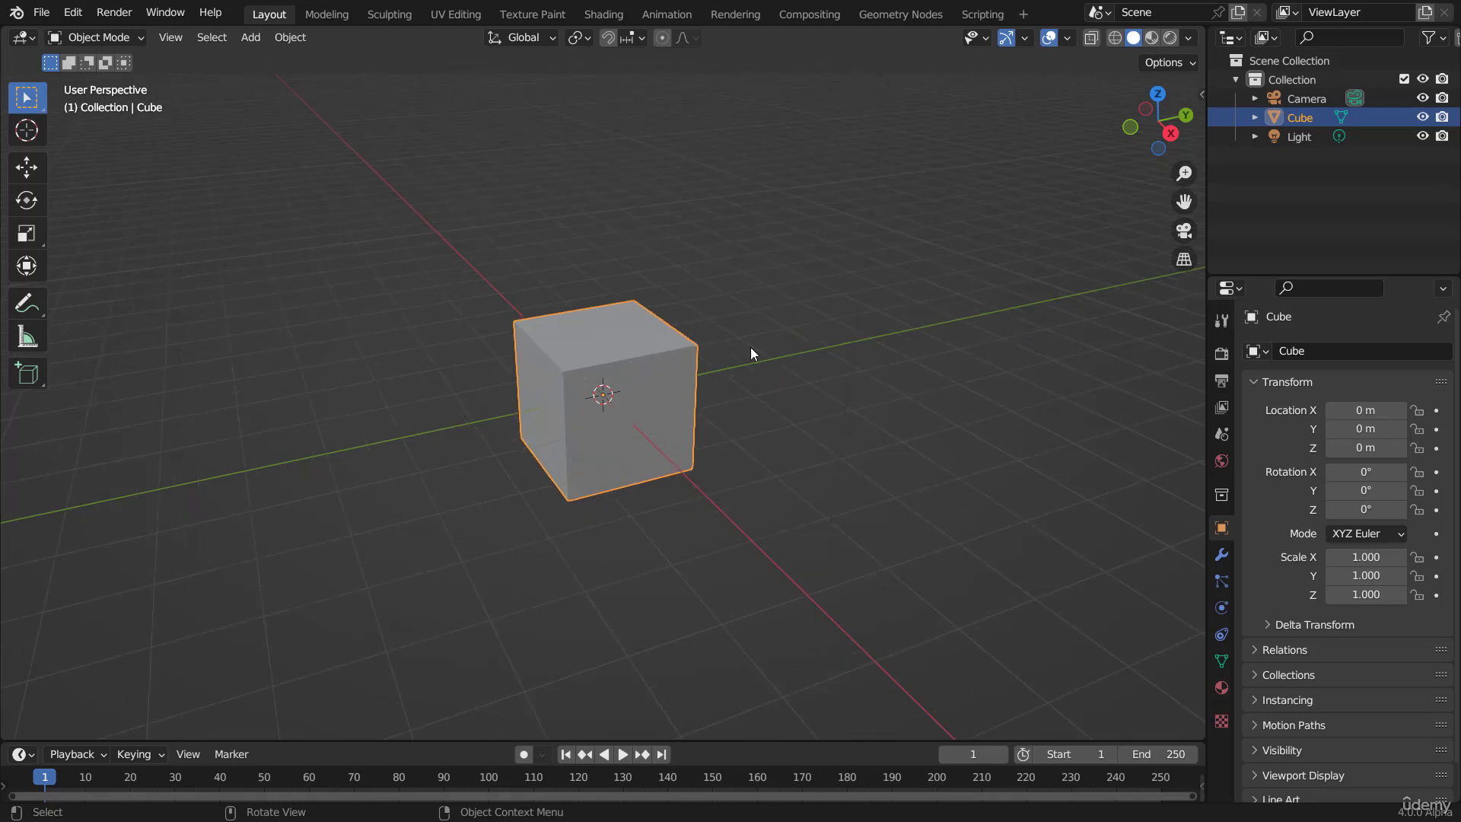
middle_drag(750, 348, 677, 352)
scroll(742, 331, down, 2)
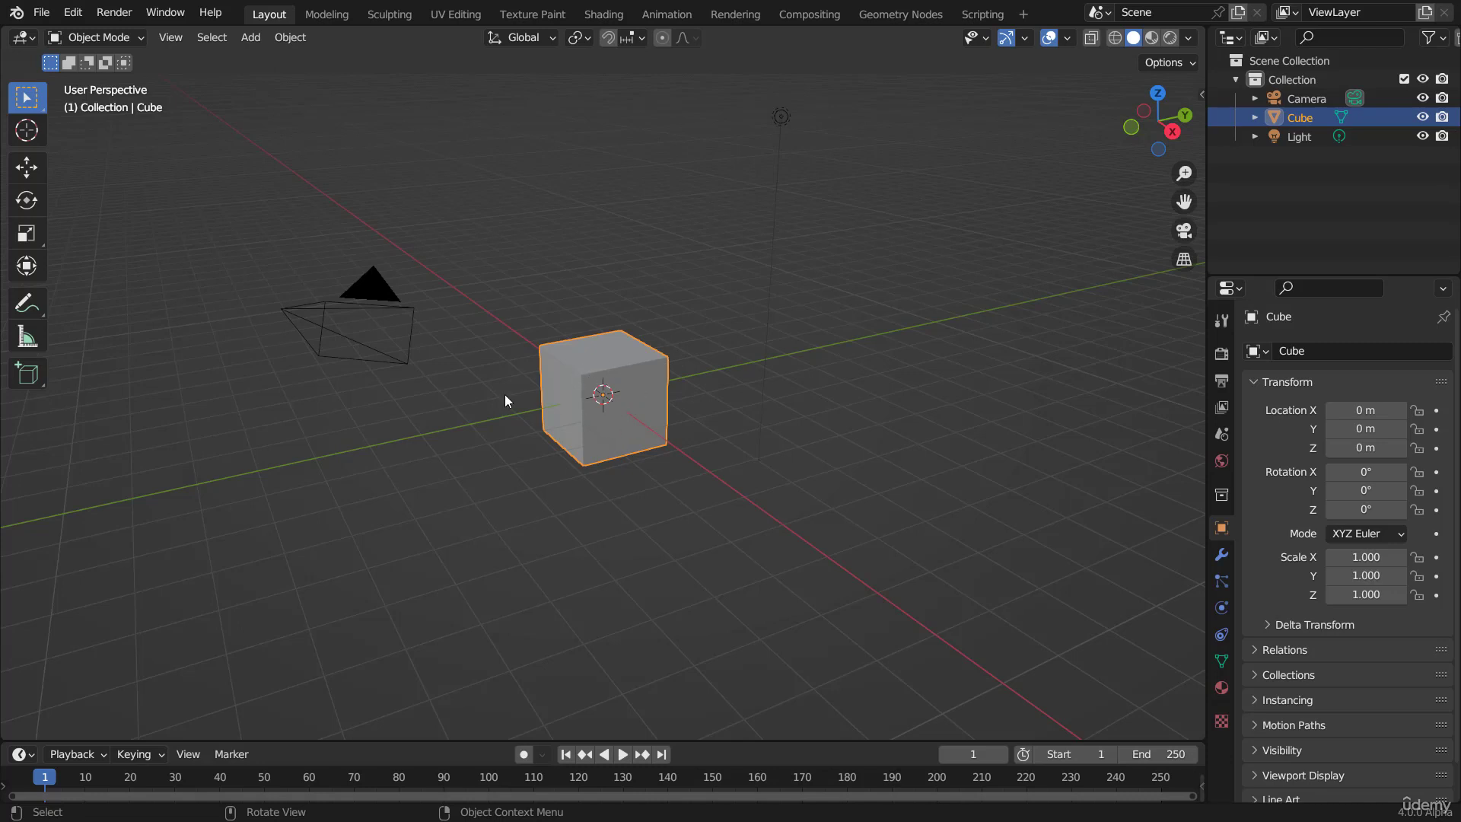
click(368, 306)
click(781, 117)
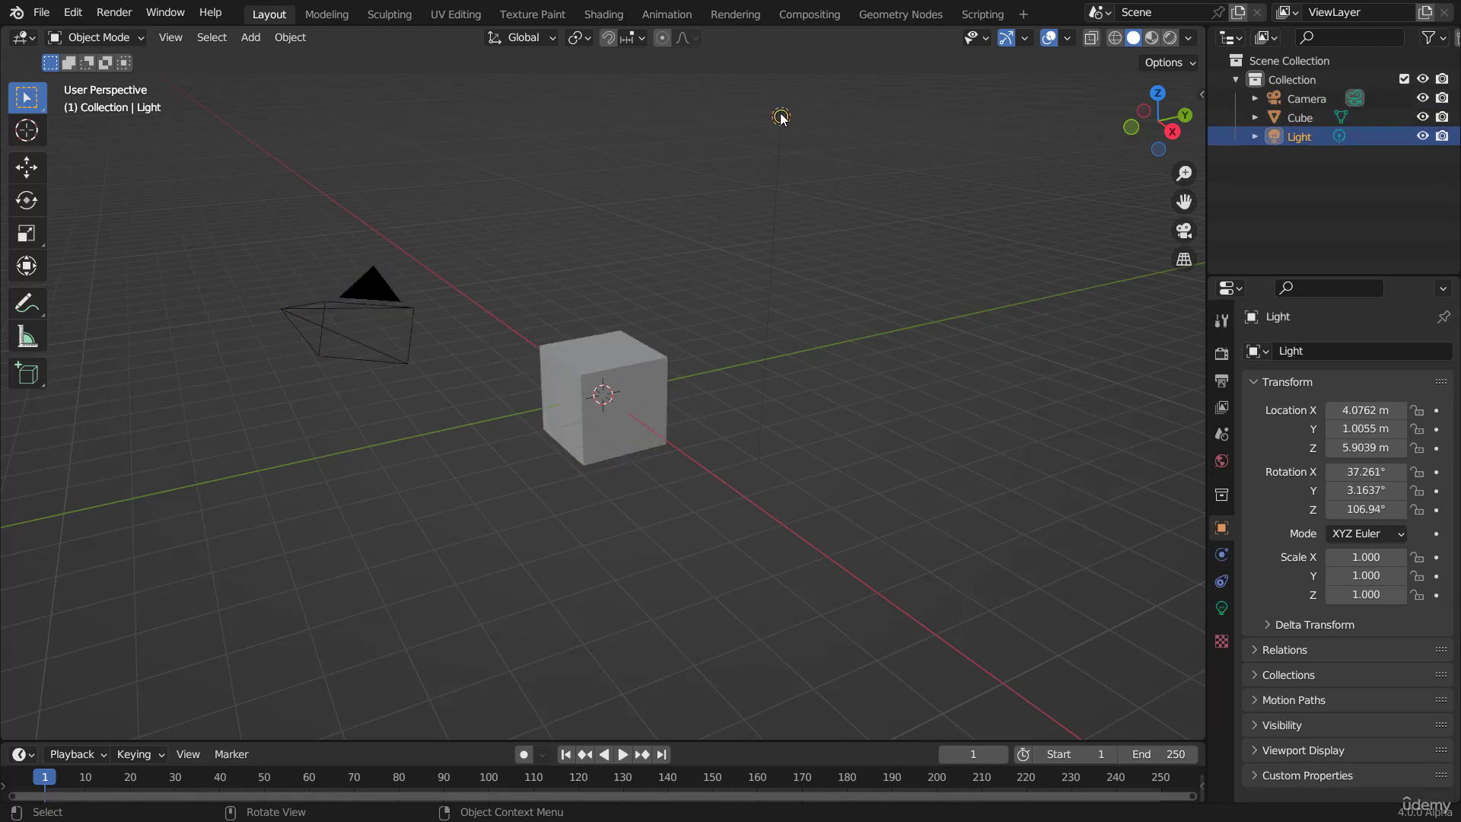
click(613, 351)
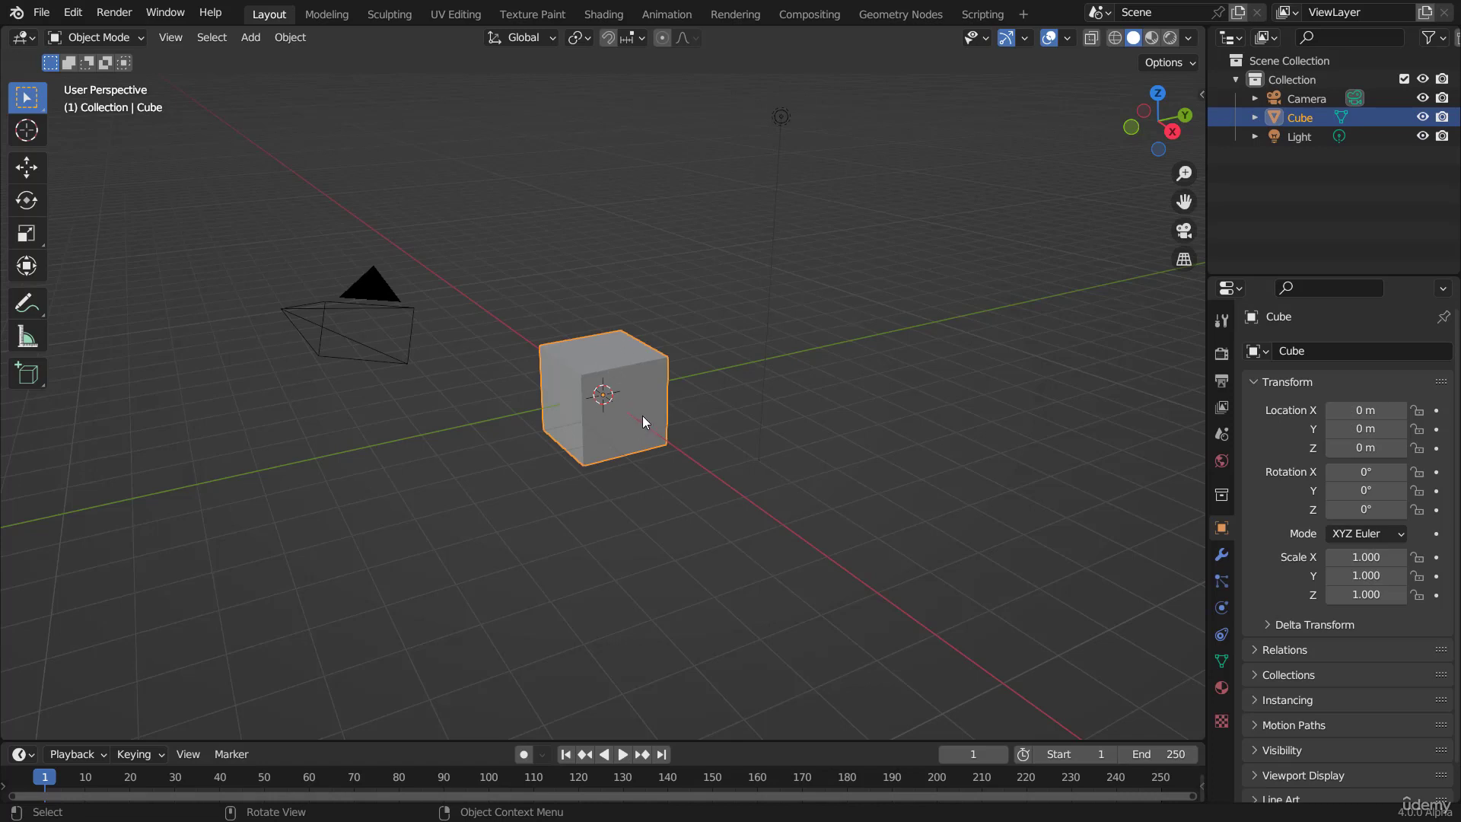
Step: Move the cube freely up and away from the origin to about X -2.54 m, Y -1.14 m, Z 4.05 m
key(g)
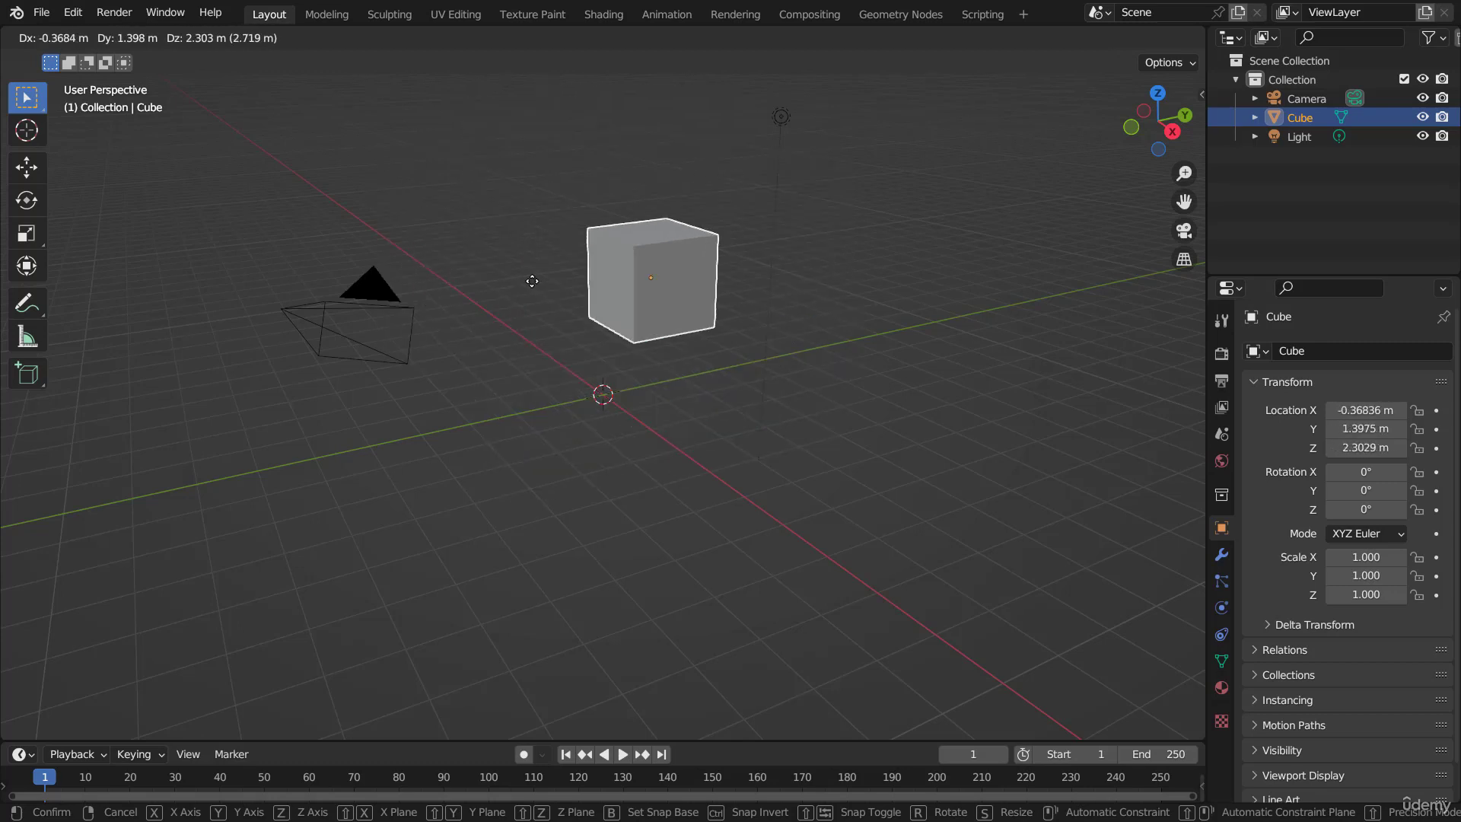
right_click(437, 175)
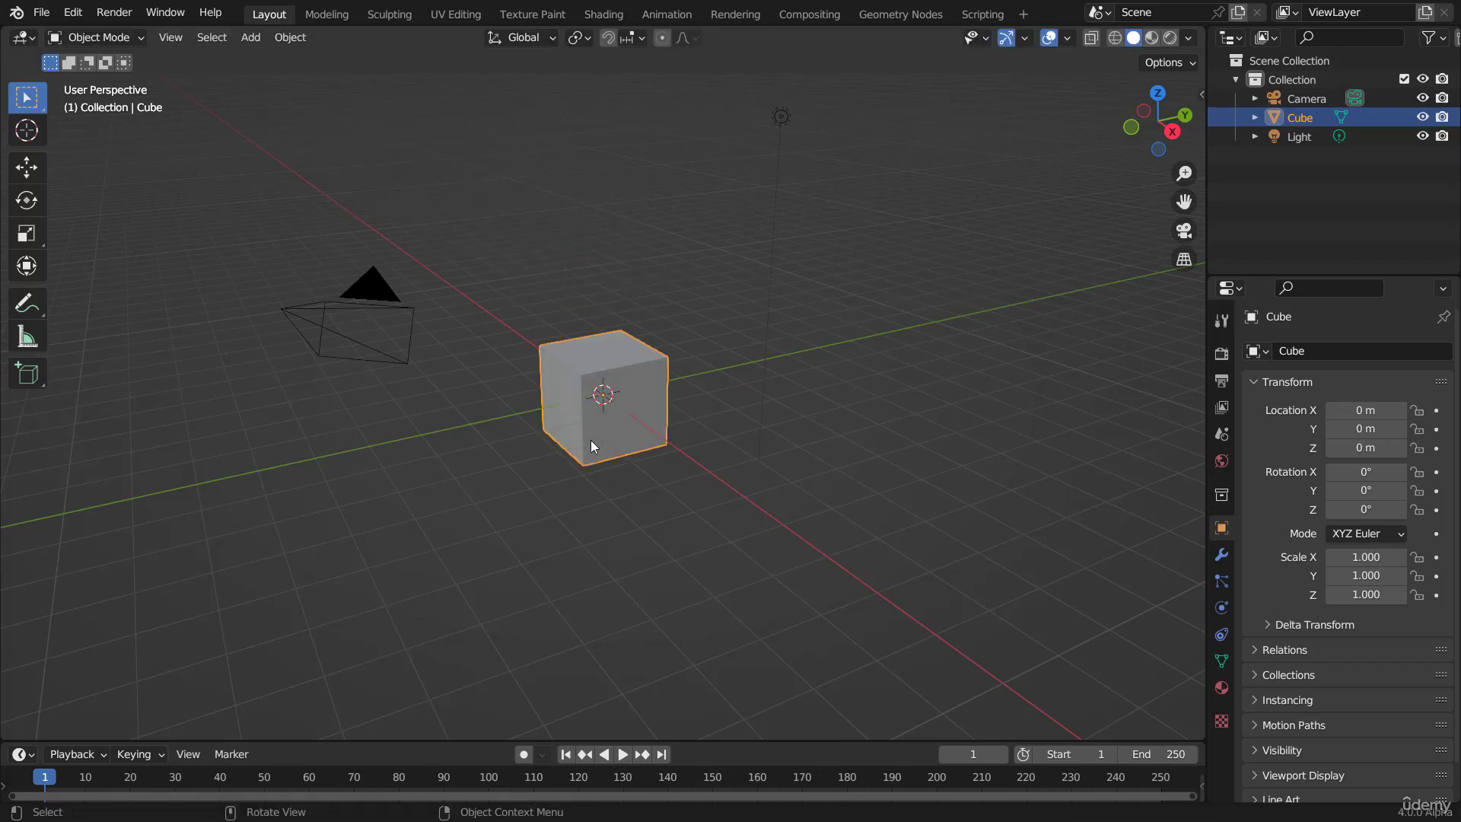
key(g)
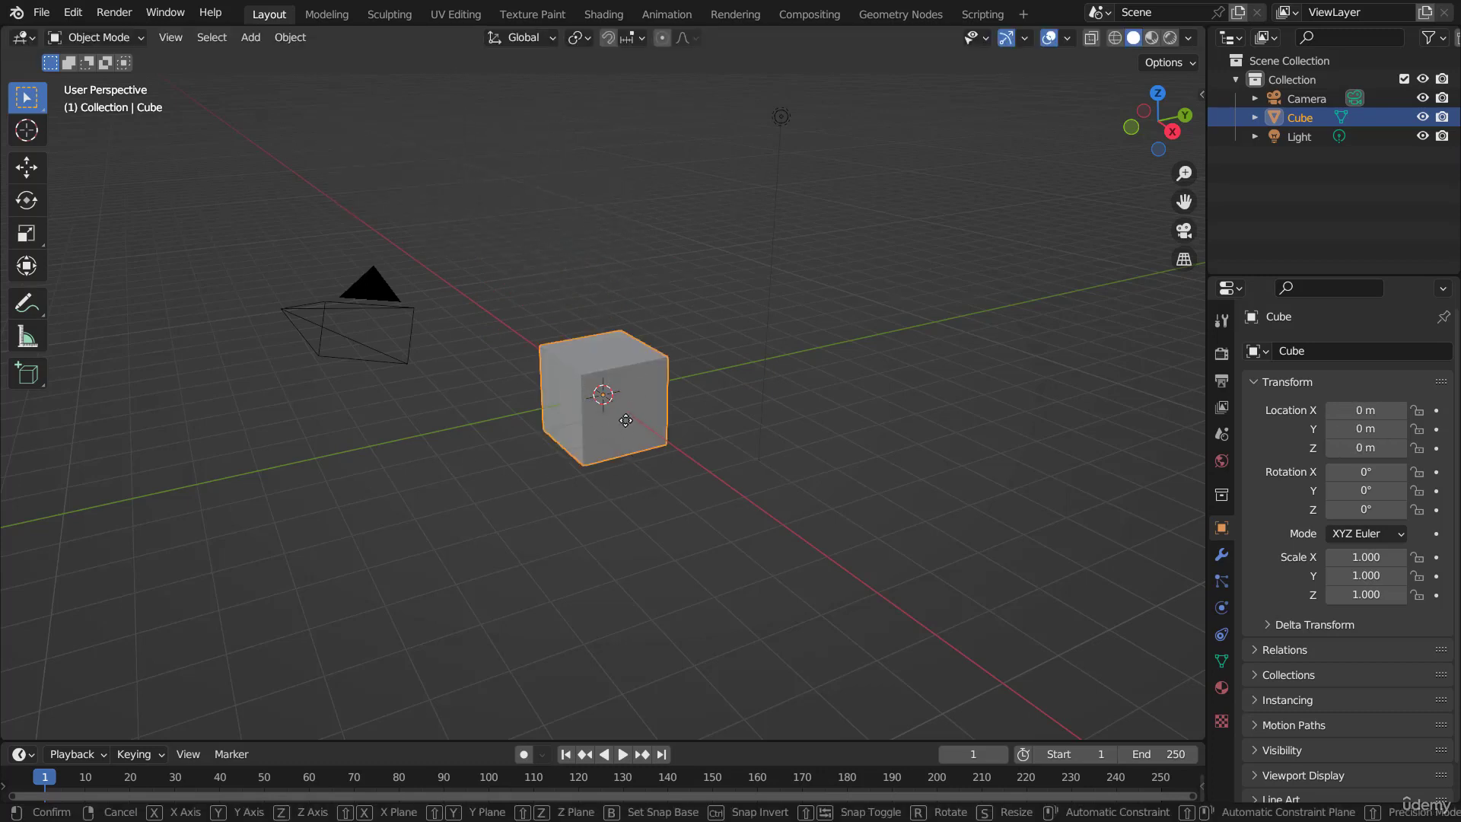
click(737, 255)
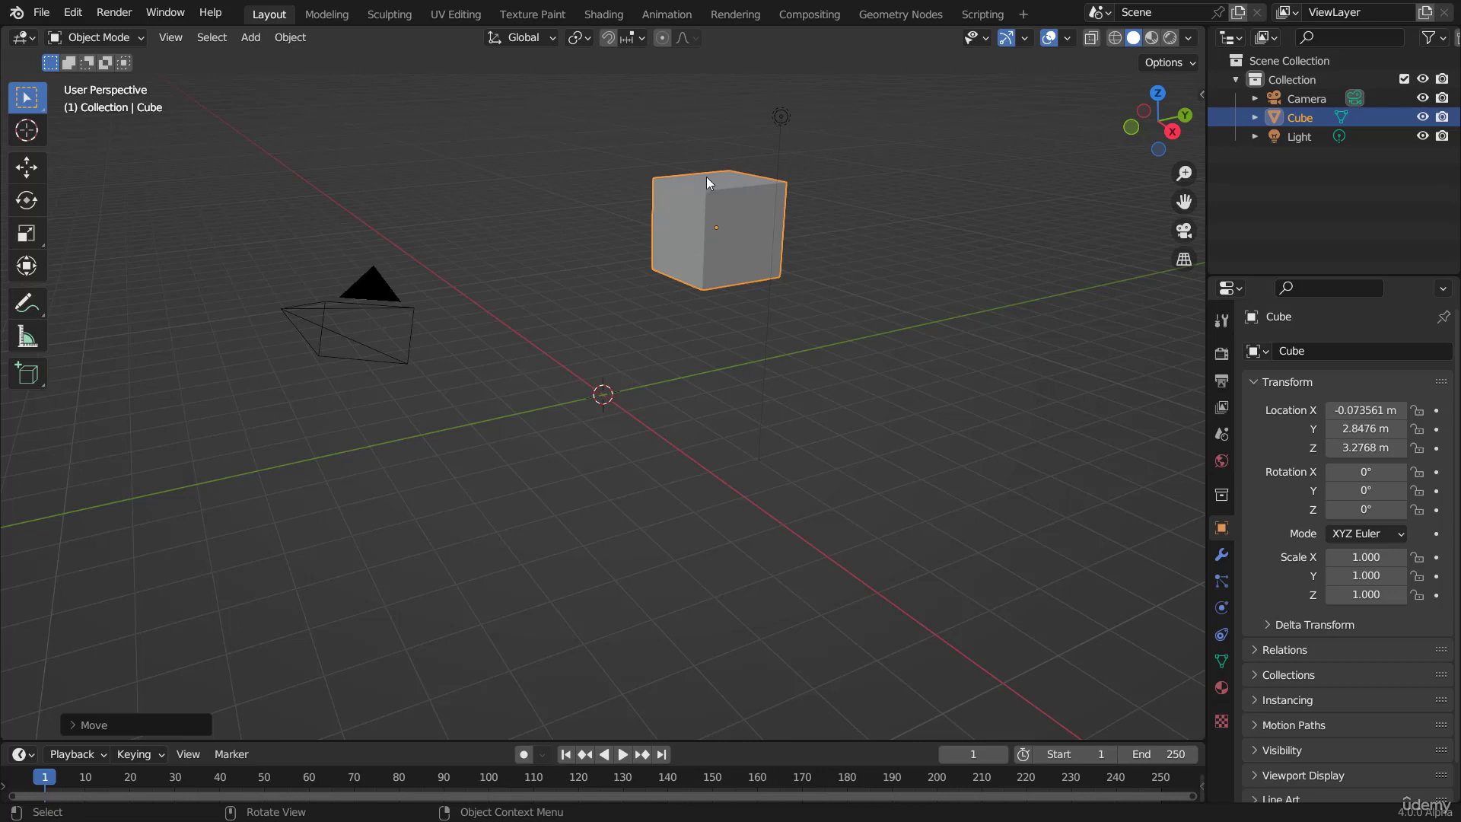
key(g)
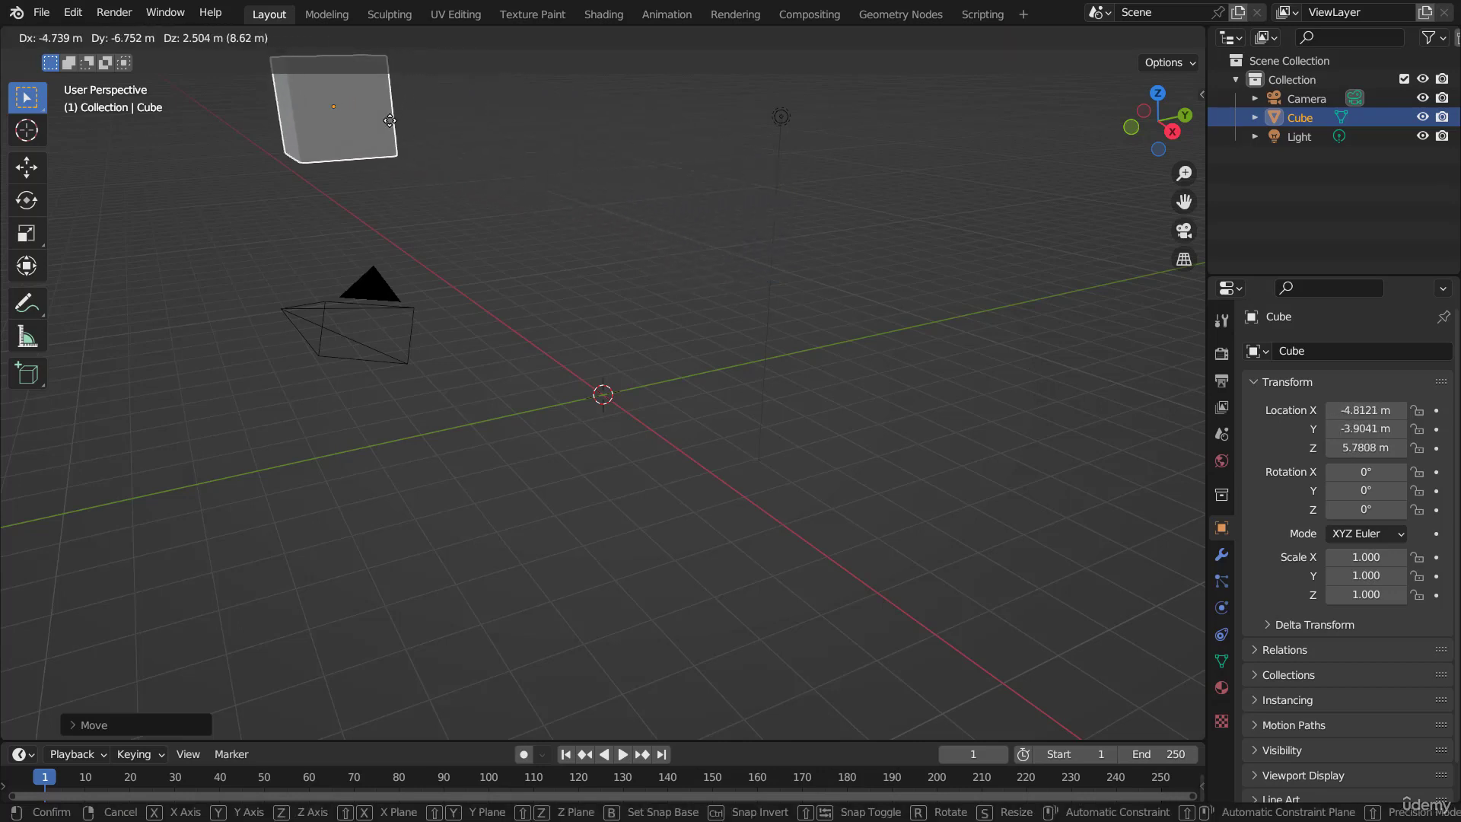
right_click(390, 121)
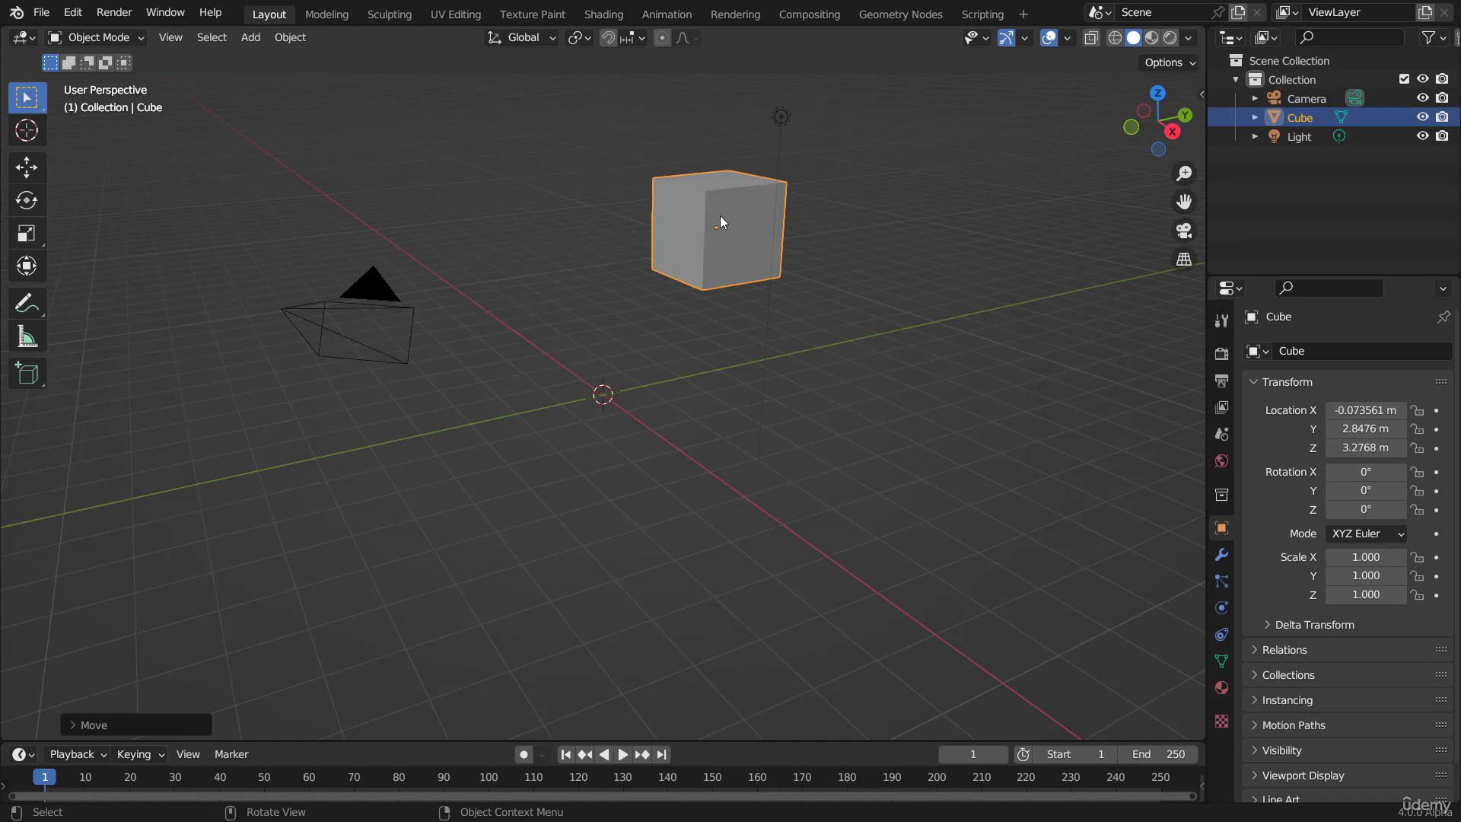
key(g)
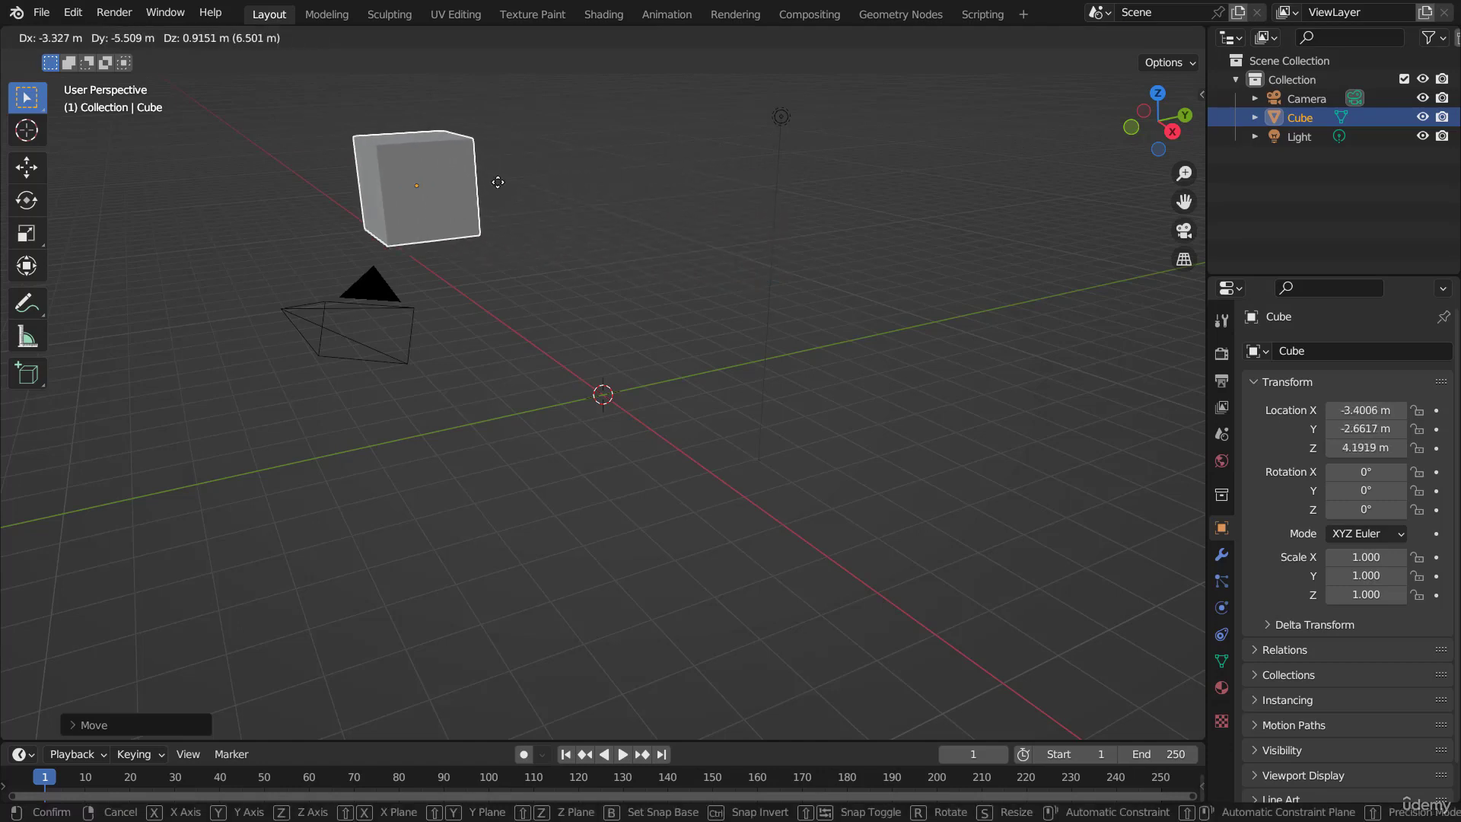
click(531, 186)
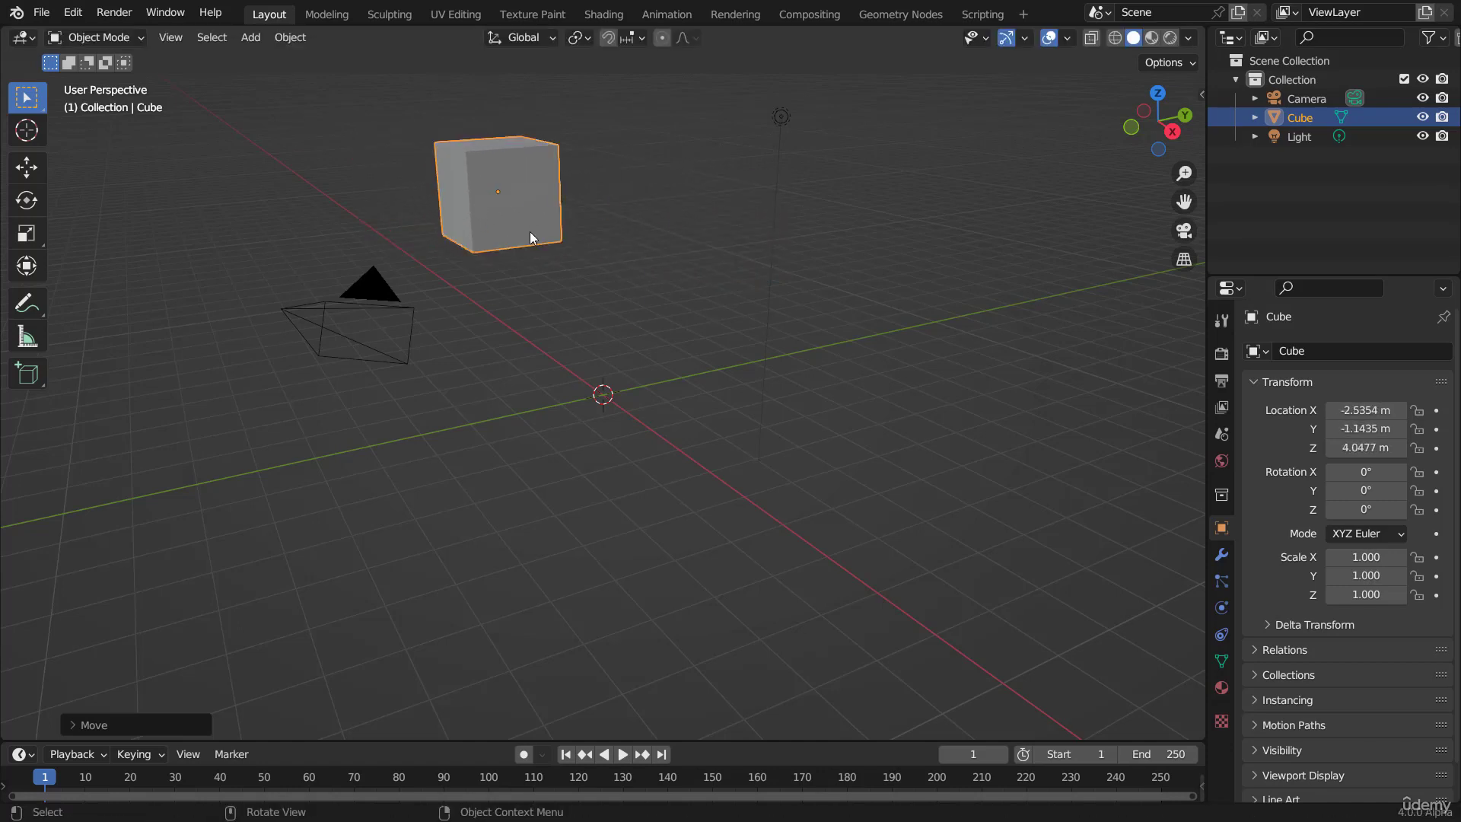
Step: Rotate the cube freely to about X -50°, Y 12°, Z -29°
scroll(585, 288, up, 1)
shift+middle_drag(491, 232, 652, 412)
scroll(660, 393, up, 2)
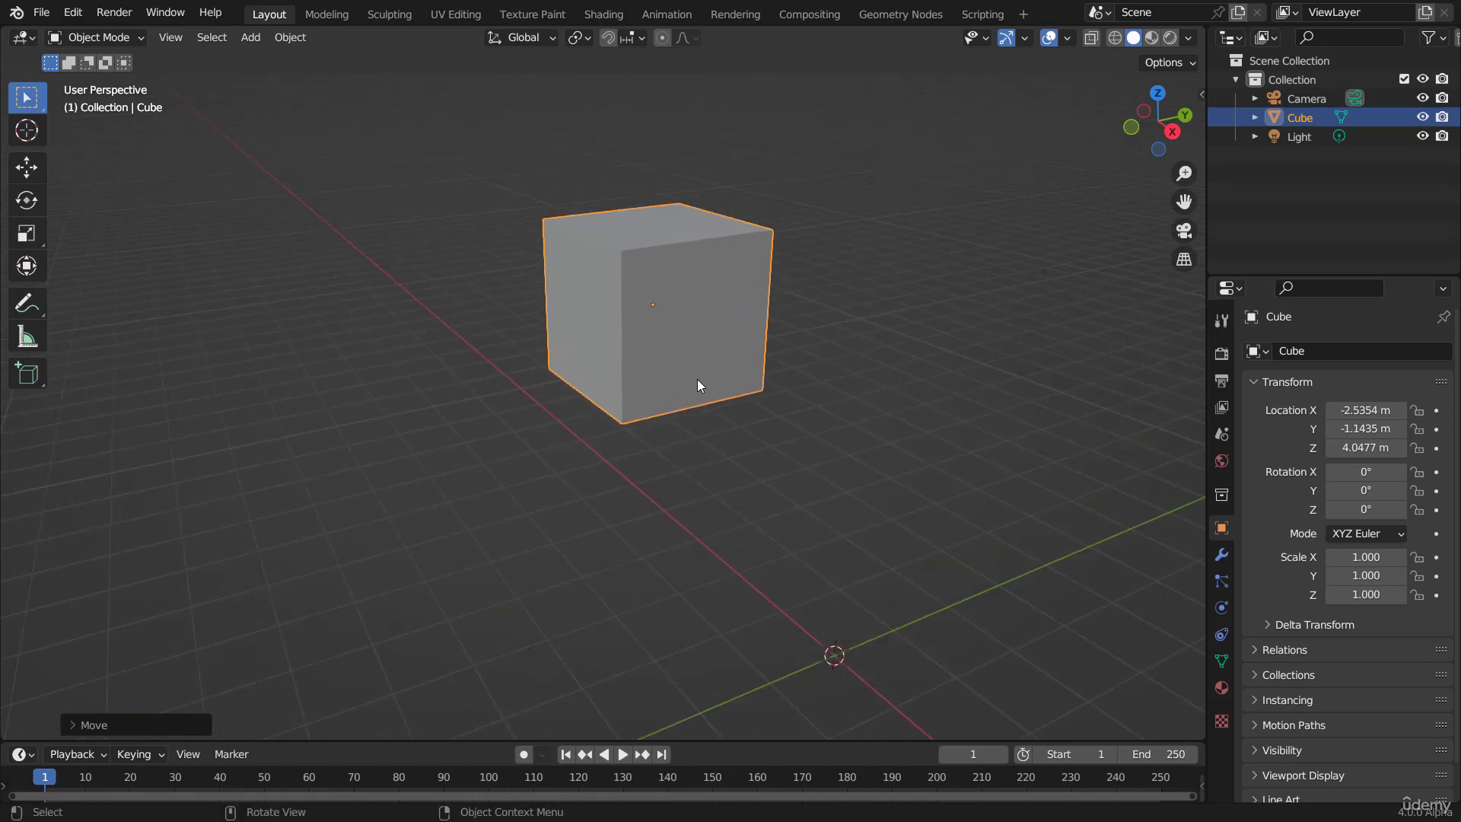
key(r)
key(r)
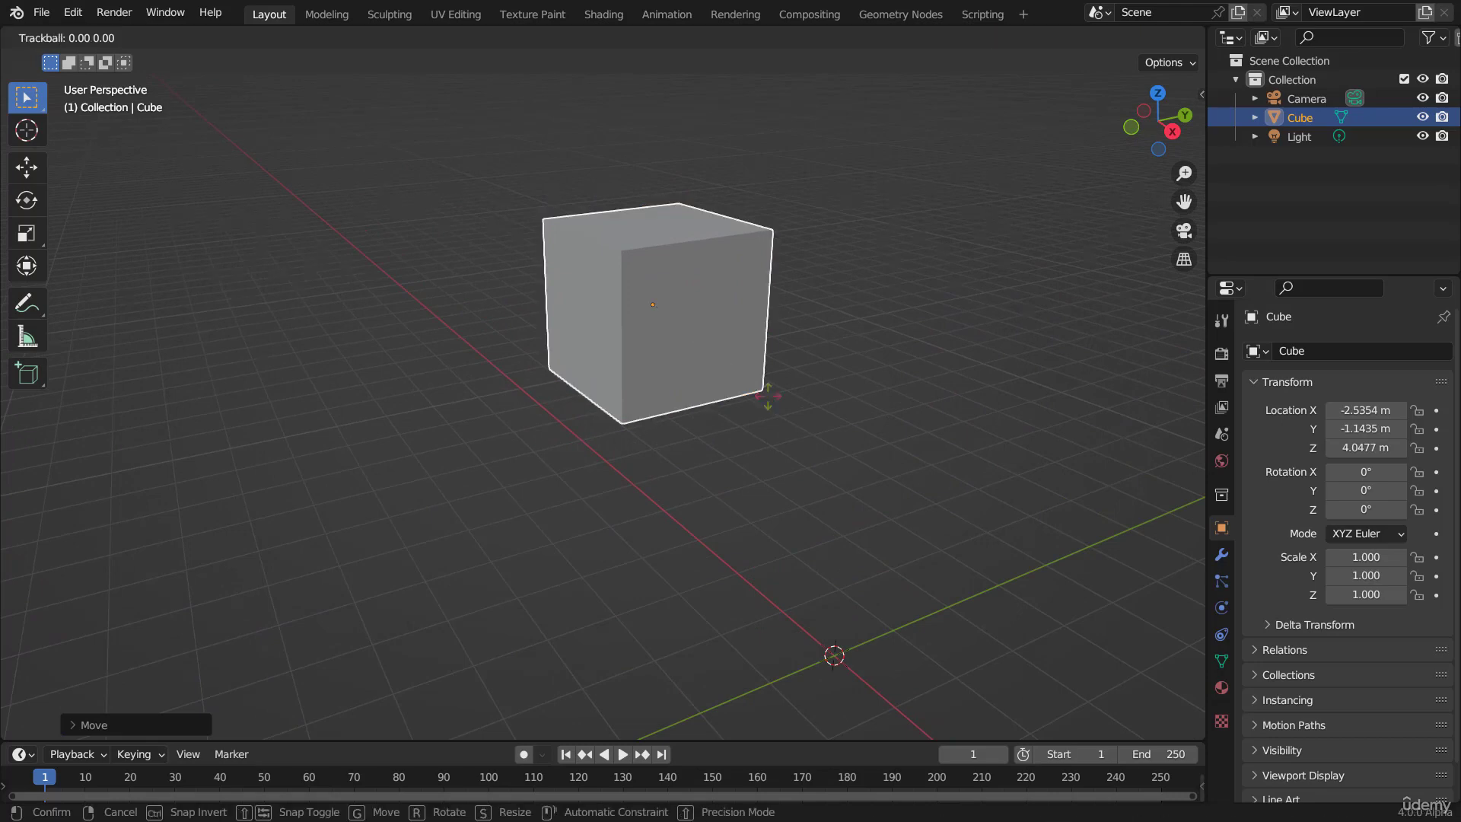
right_click(770, 402)
key(r)
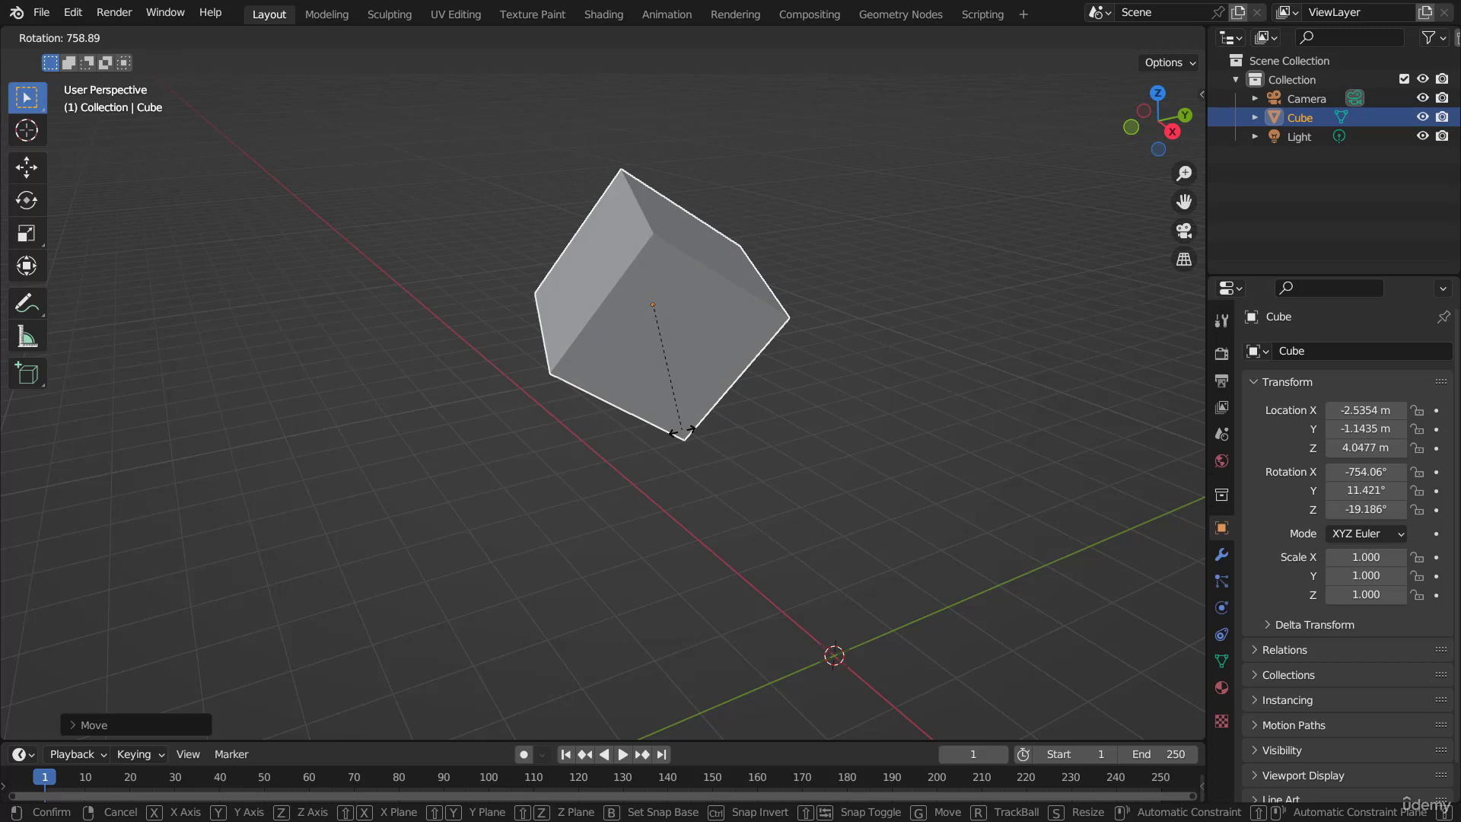
right_click(681, 431)
key(r)
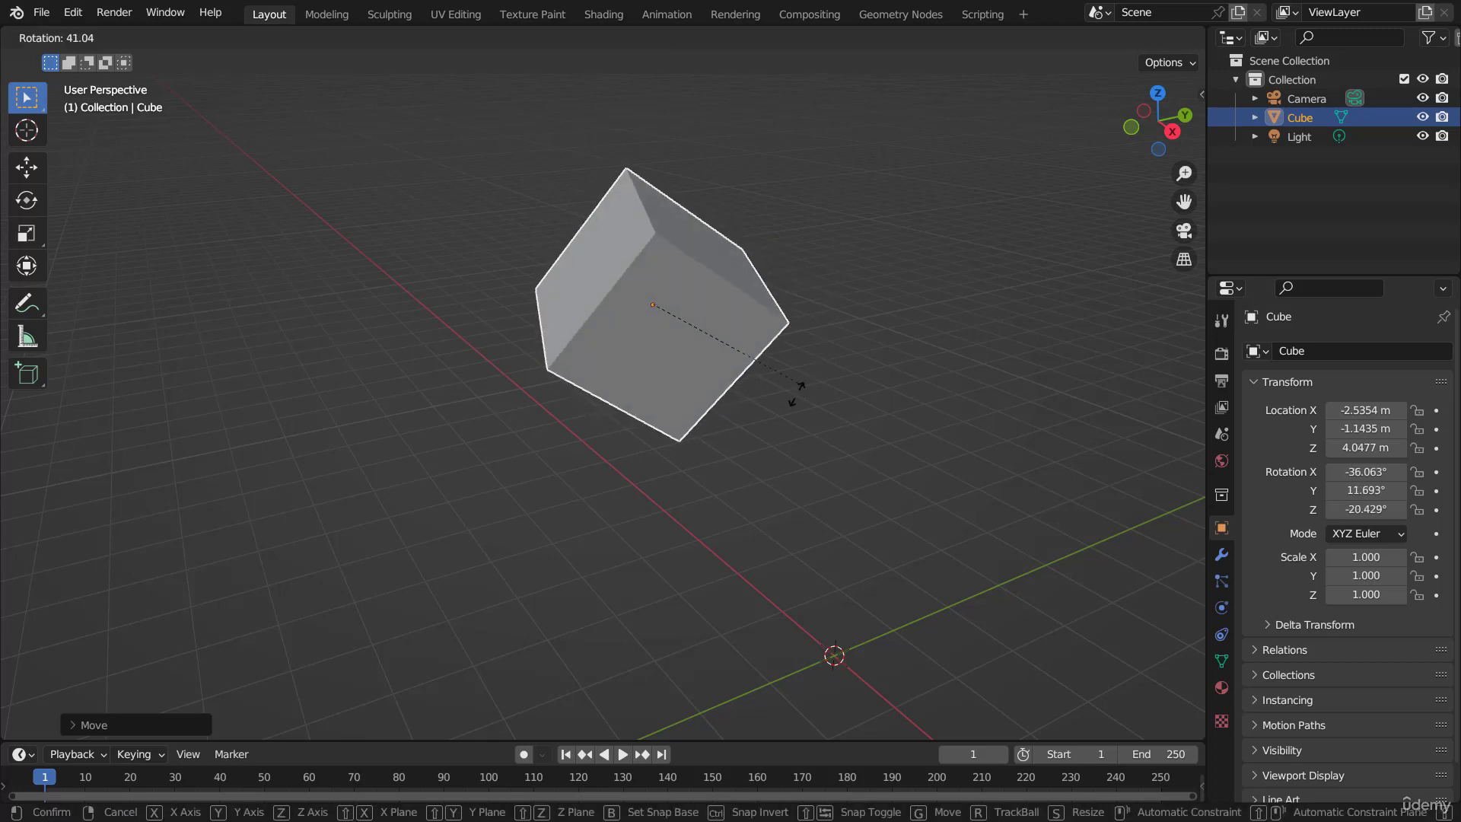
click(770, 420)
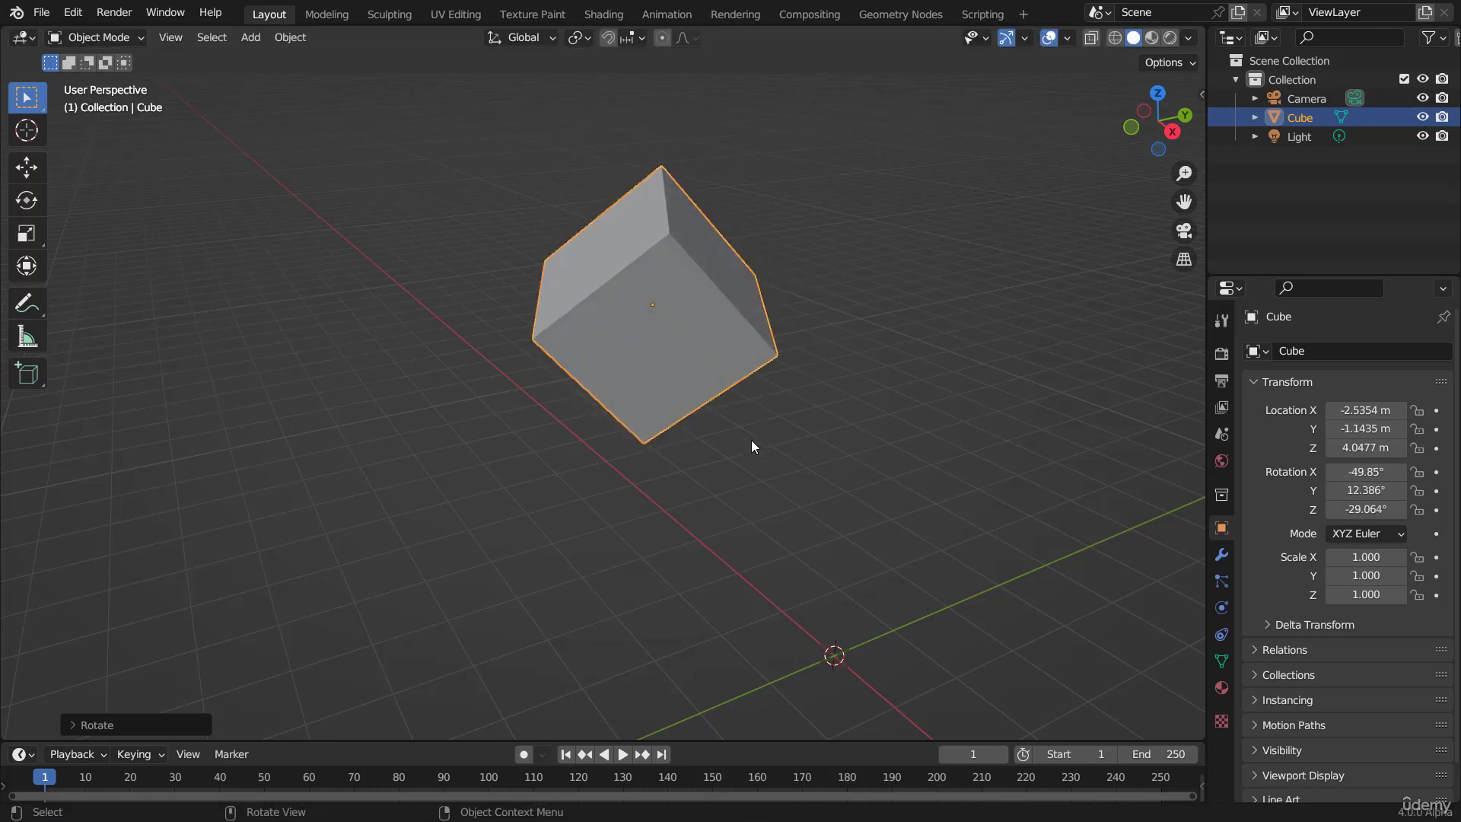
Step: Scale the cube up uniformly to about 2.11 on all axes
scroll(736, 432, down, 3)
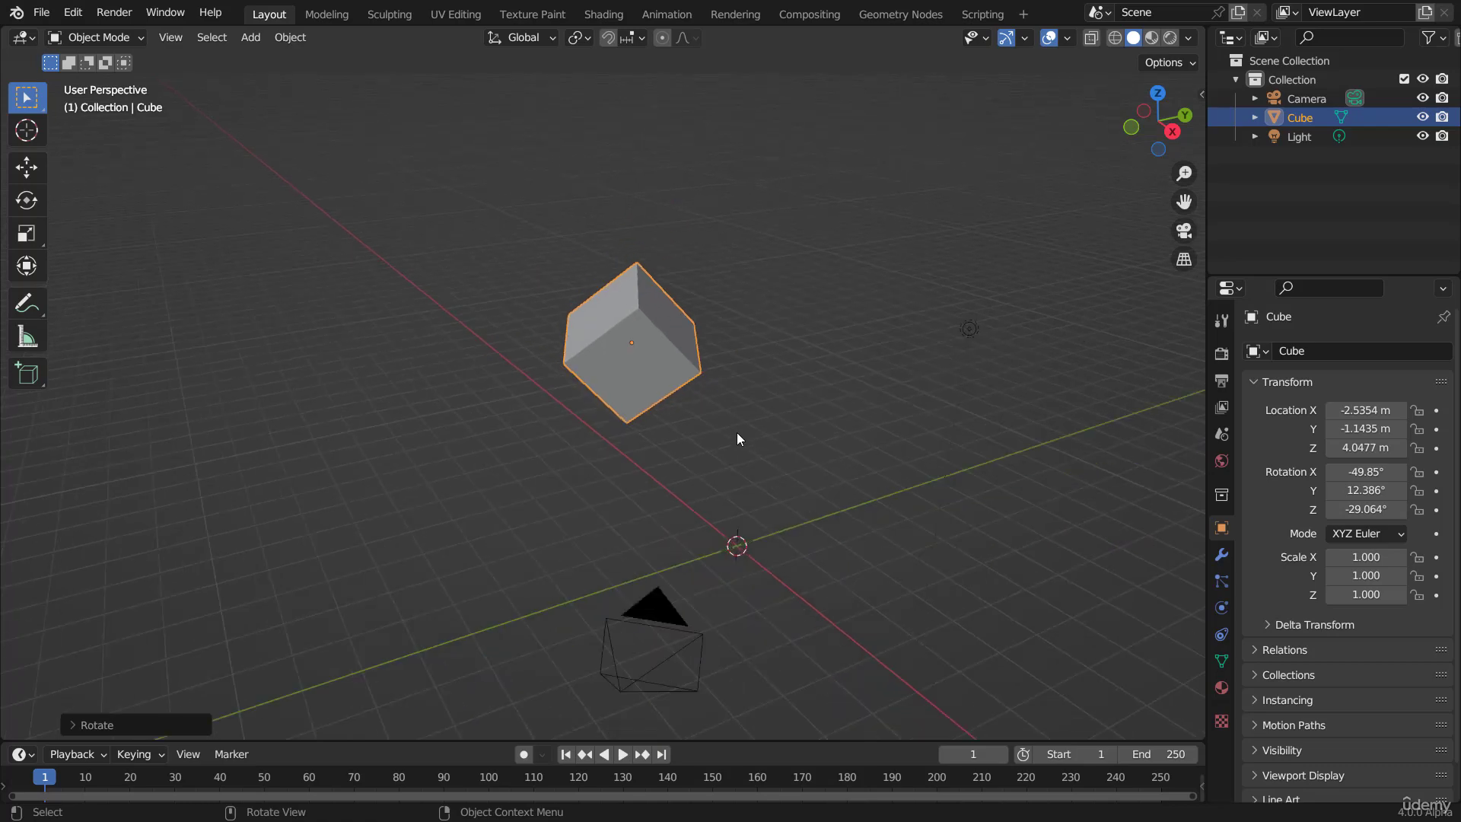
middle_drag(750, 398, 697, 397)
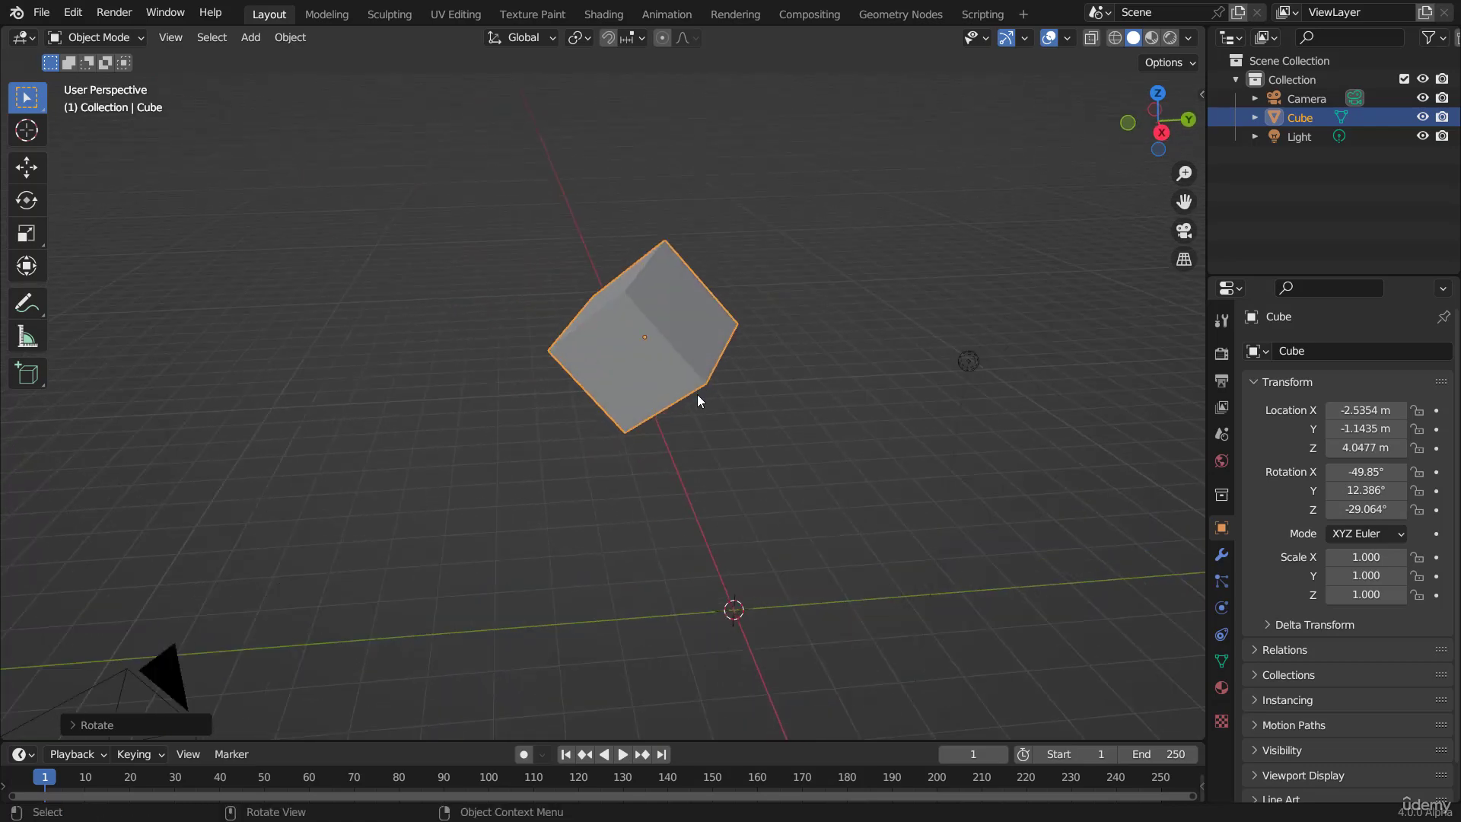
scroll(769, 399, up, 3)
key(s)
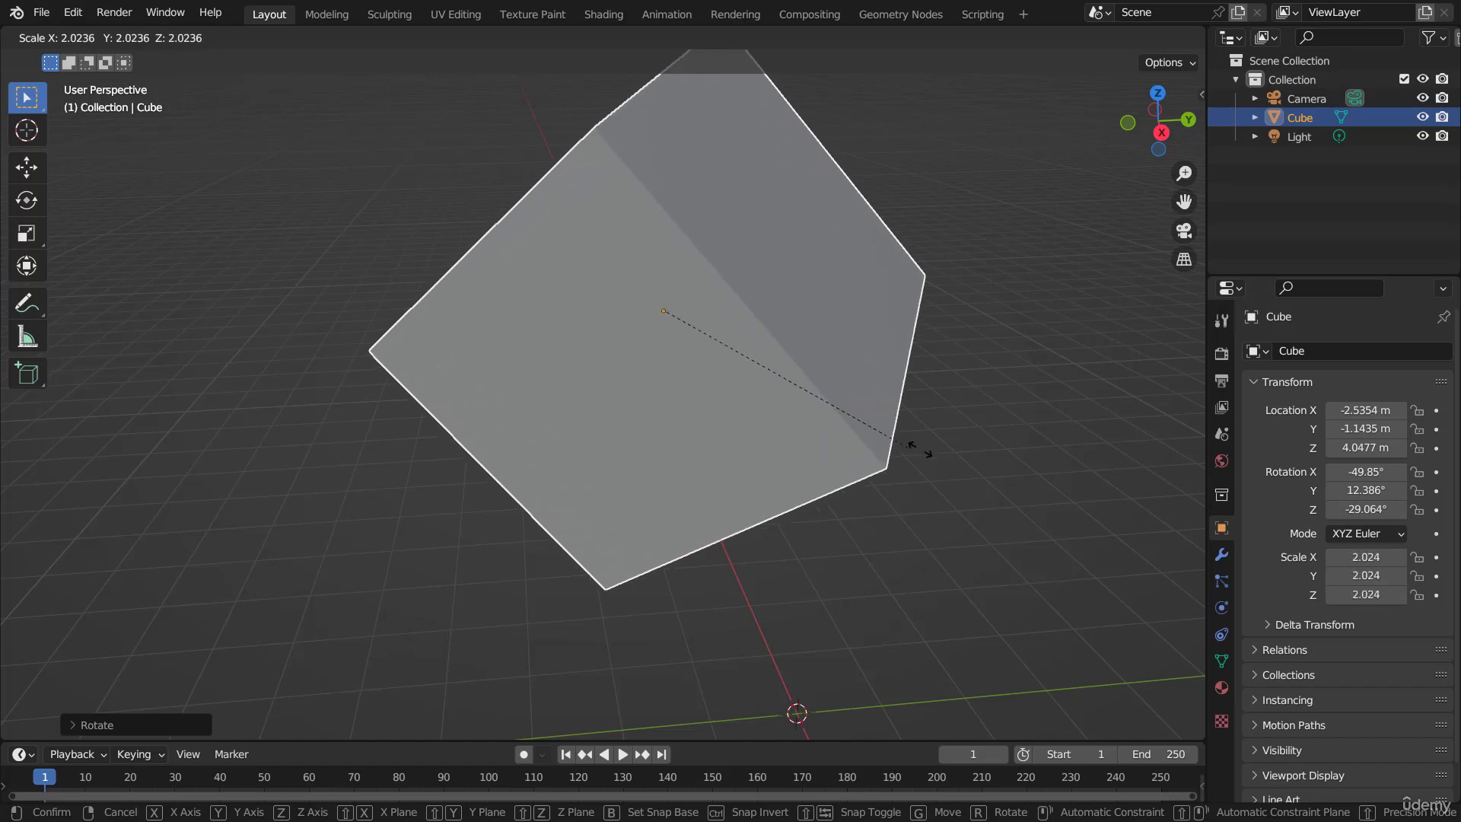
right_click(1036, 468)
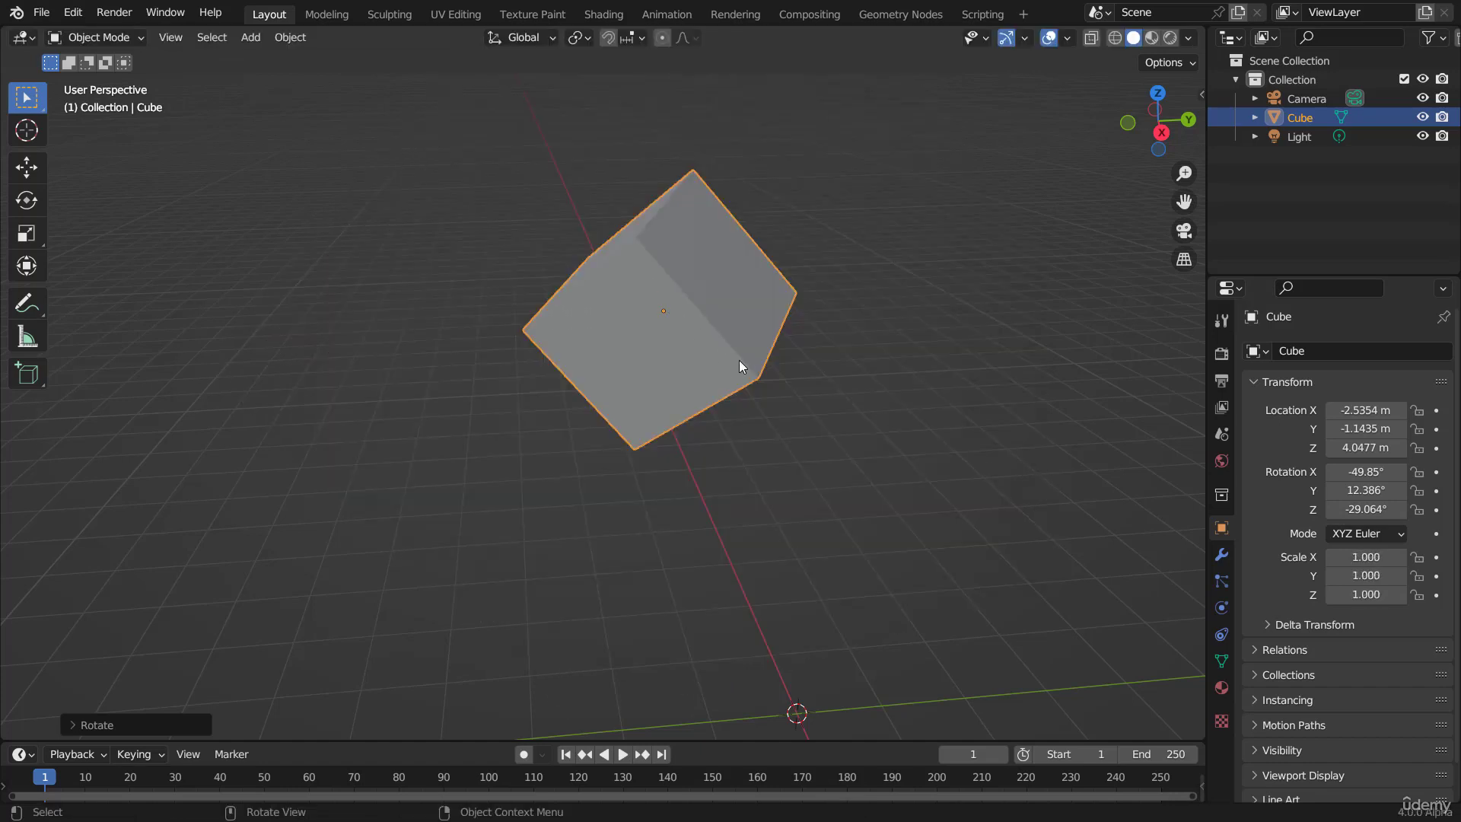
key(s)
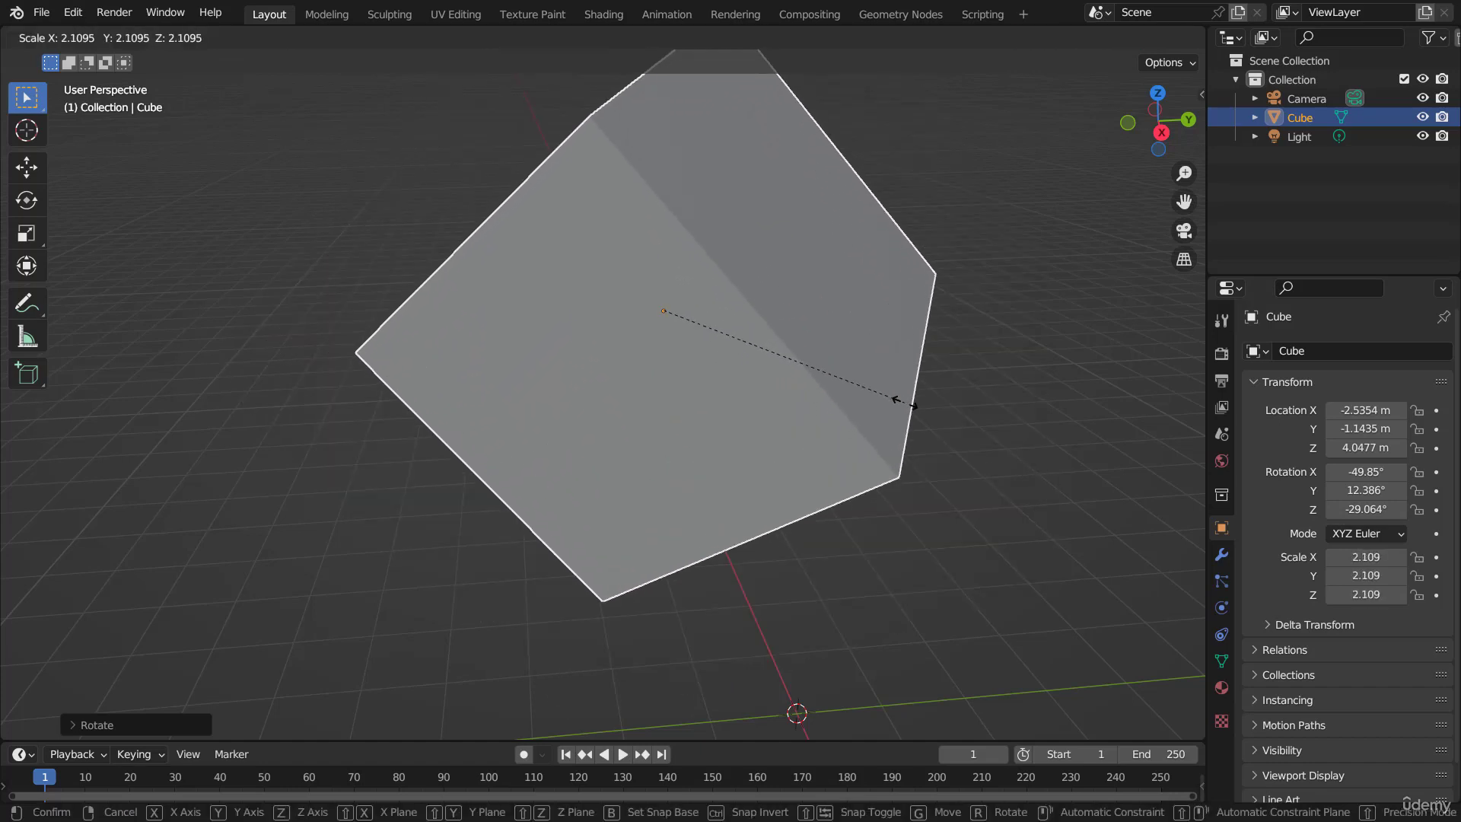
click(904, 403)
Step: Move the enlarged cube freely to about X -2.84 m, Y 6.76 m, Z 6.07 m
scroll(810, 417, down, 4)
middle_drag(760, 453, 672, 398)
key(g)
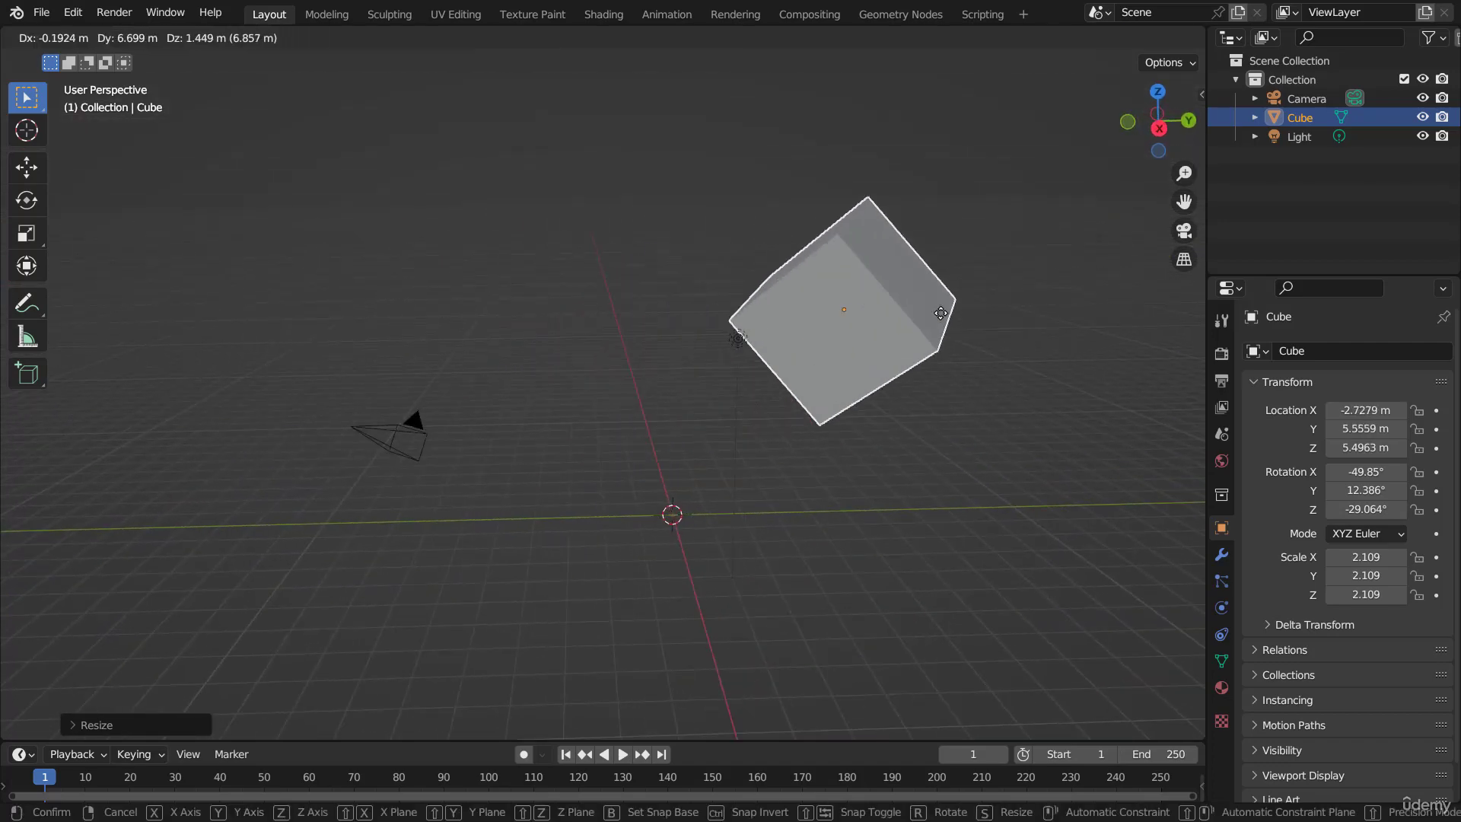
click(946, 325)
Step: Rotate the cube to about X -118°, Y -35°, Z -36° and scale it up uniformly to about 3.70
key(r)
click(894, 384)
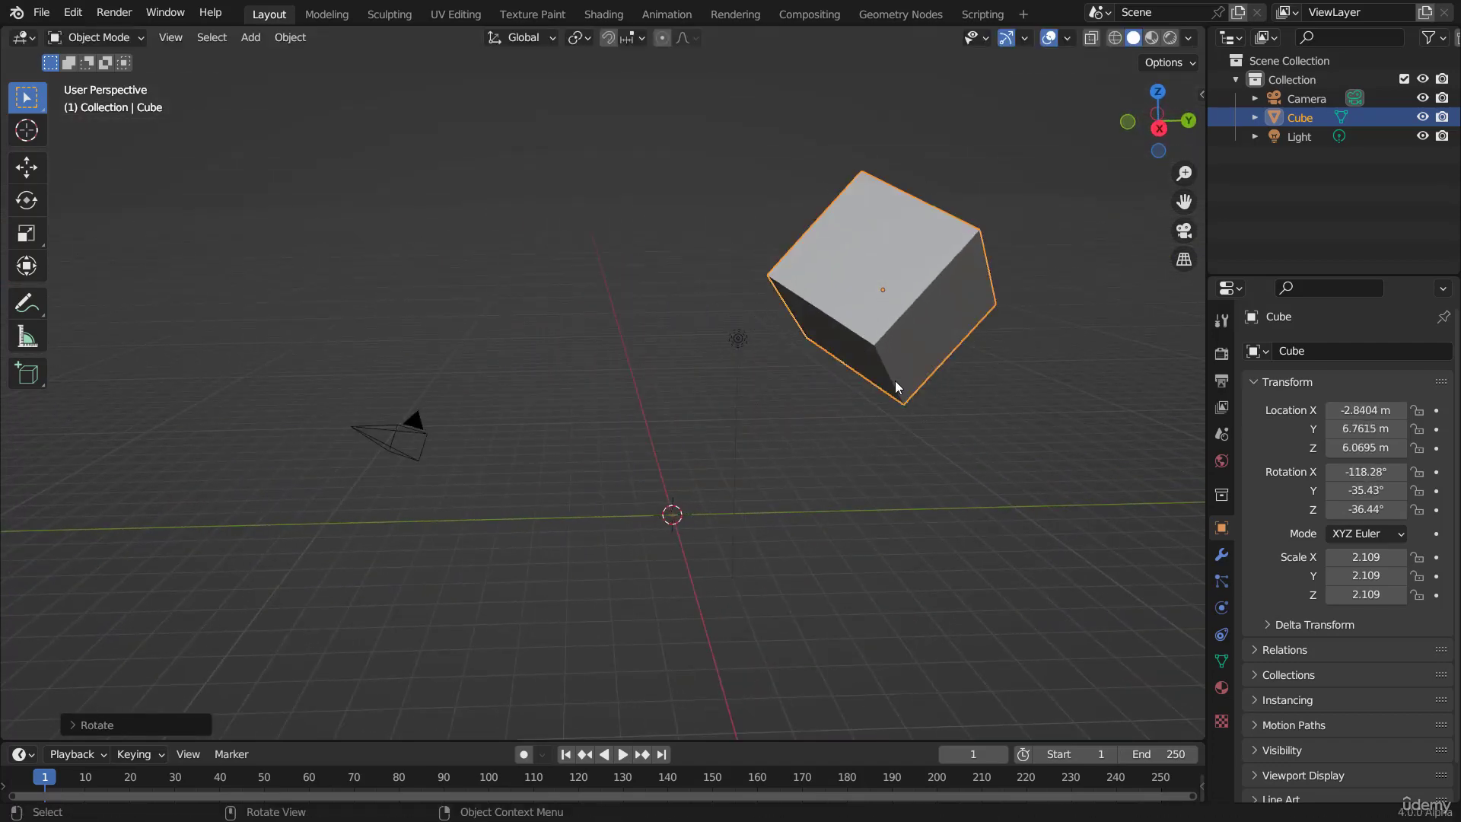
key(s)
click(1003, 453)
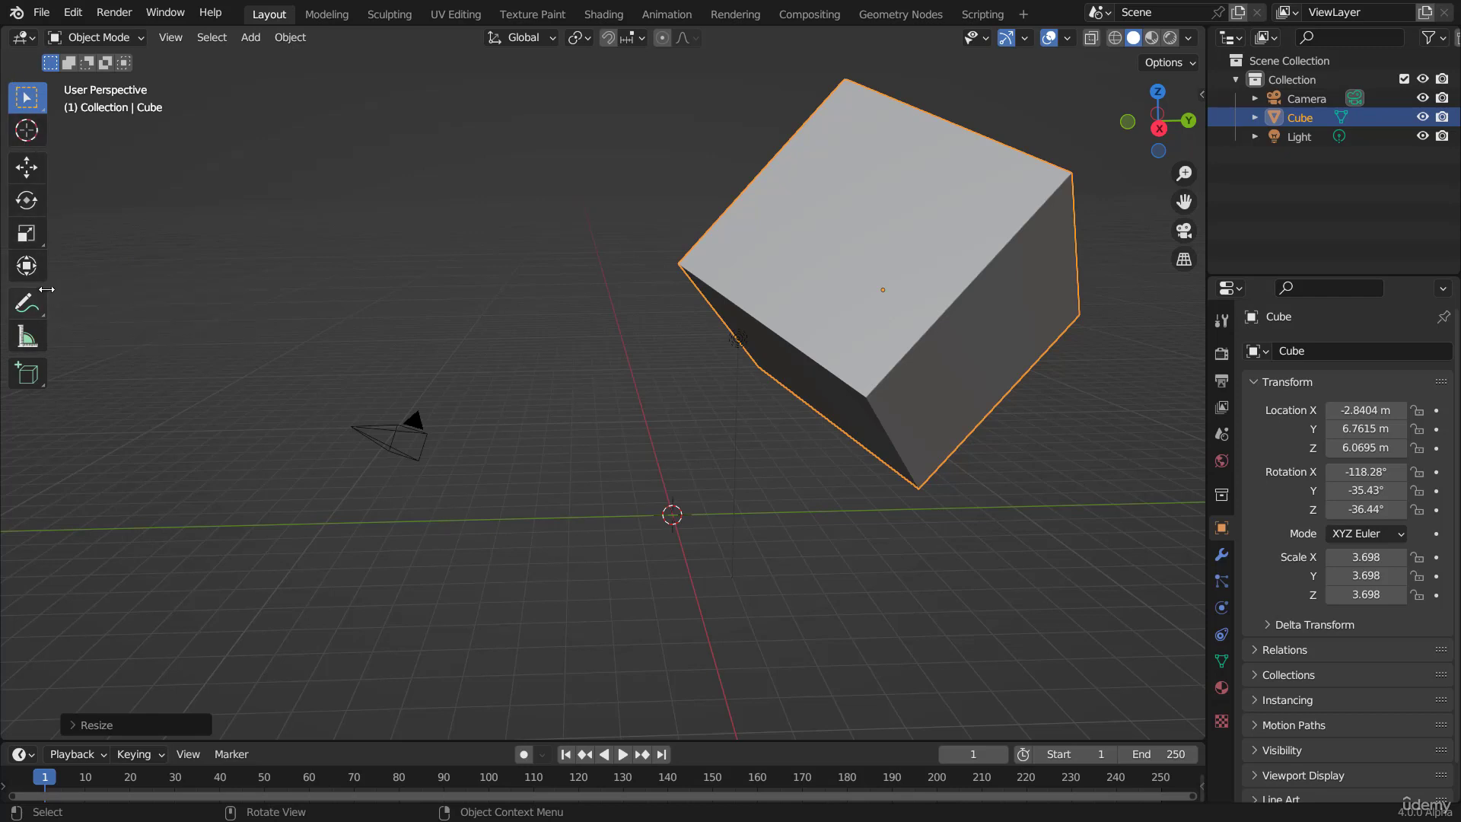
Step: Widen the toolbar to show the tool names, and select scene objects in turn, ending with the cube
drag(47, 289, 174, 301)
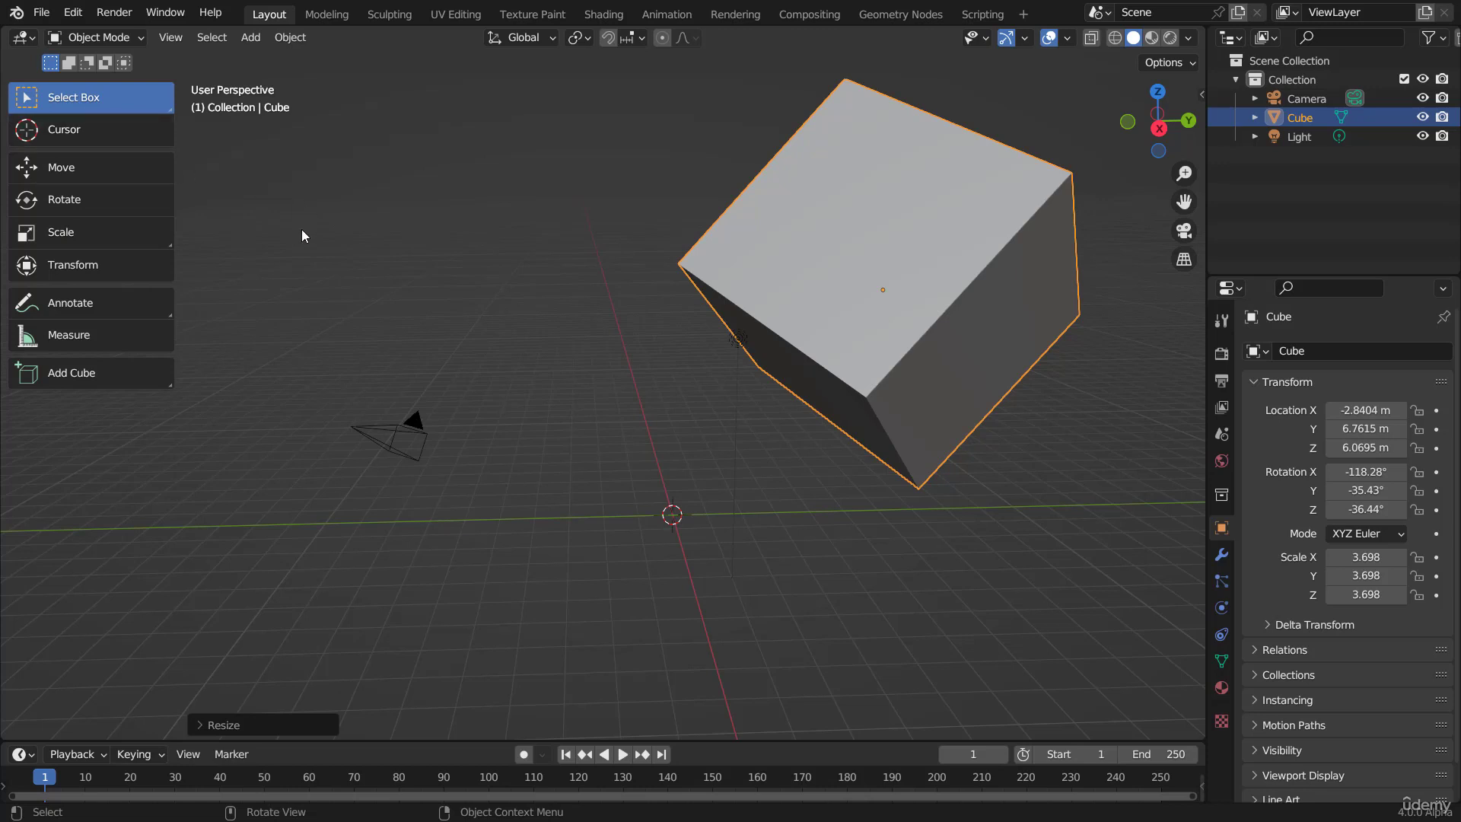
click(399, 430)
click(816, 225)
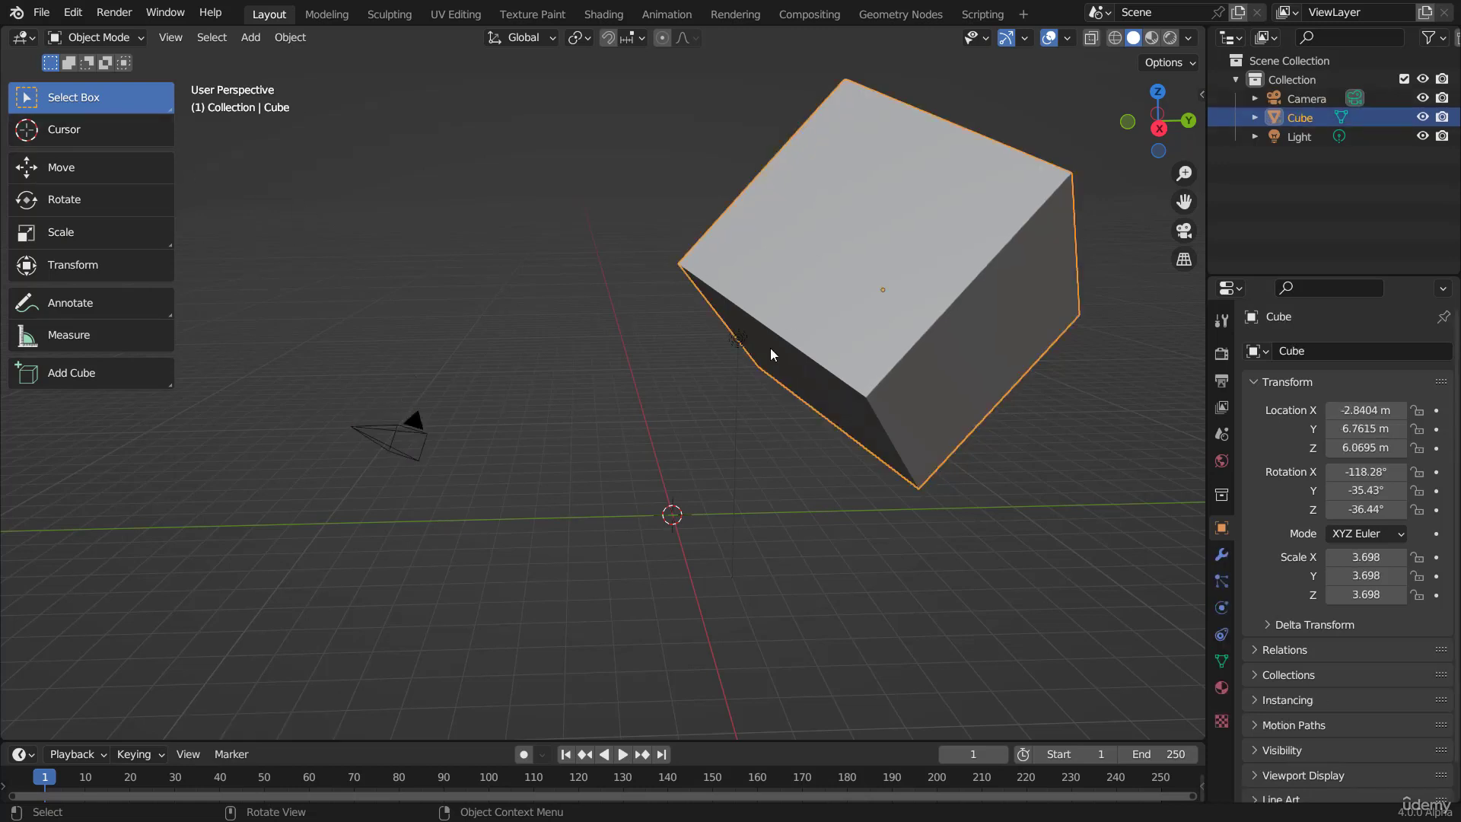
click(738, 338)
click(840, 265)
Step: Activate the Move tool and slide the cube with its gizmo along the X axis to about -6.80 m
click(77, 172)
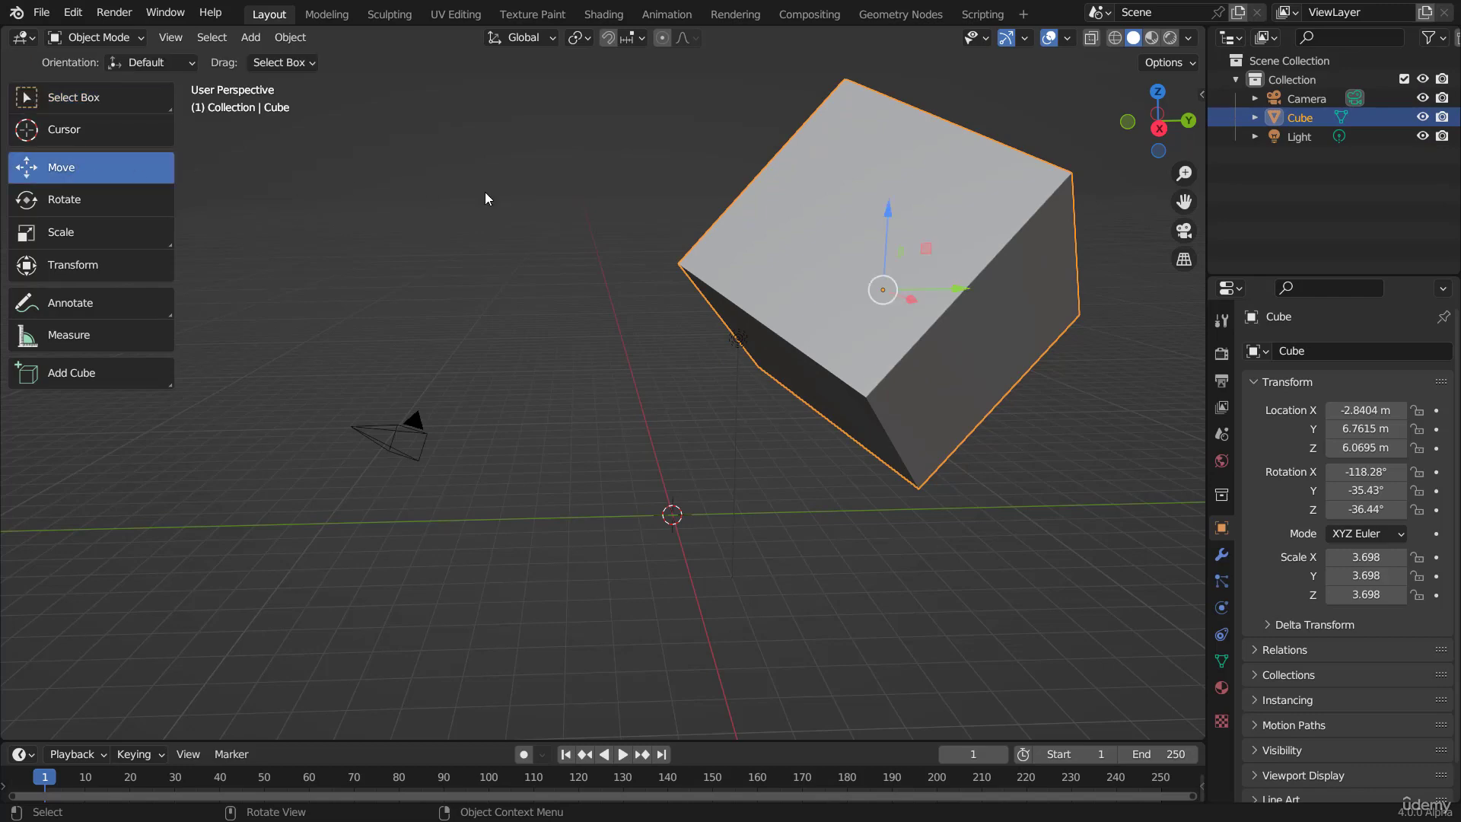
middle_drag(943, 354, 810, 390)
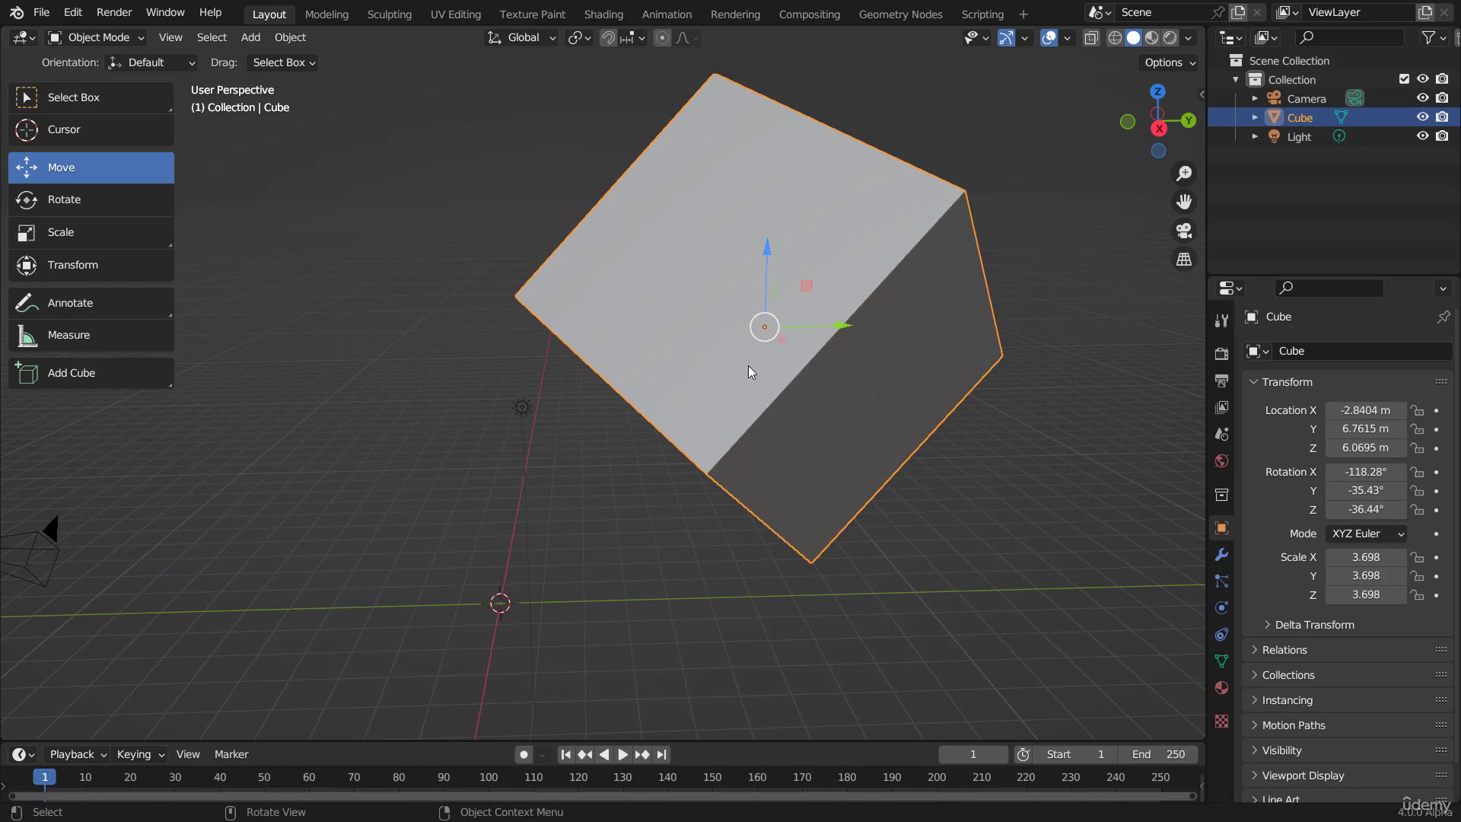
middle_drag(882, 326, 841, 361)
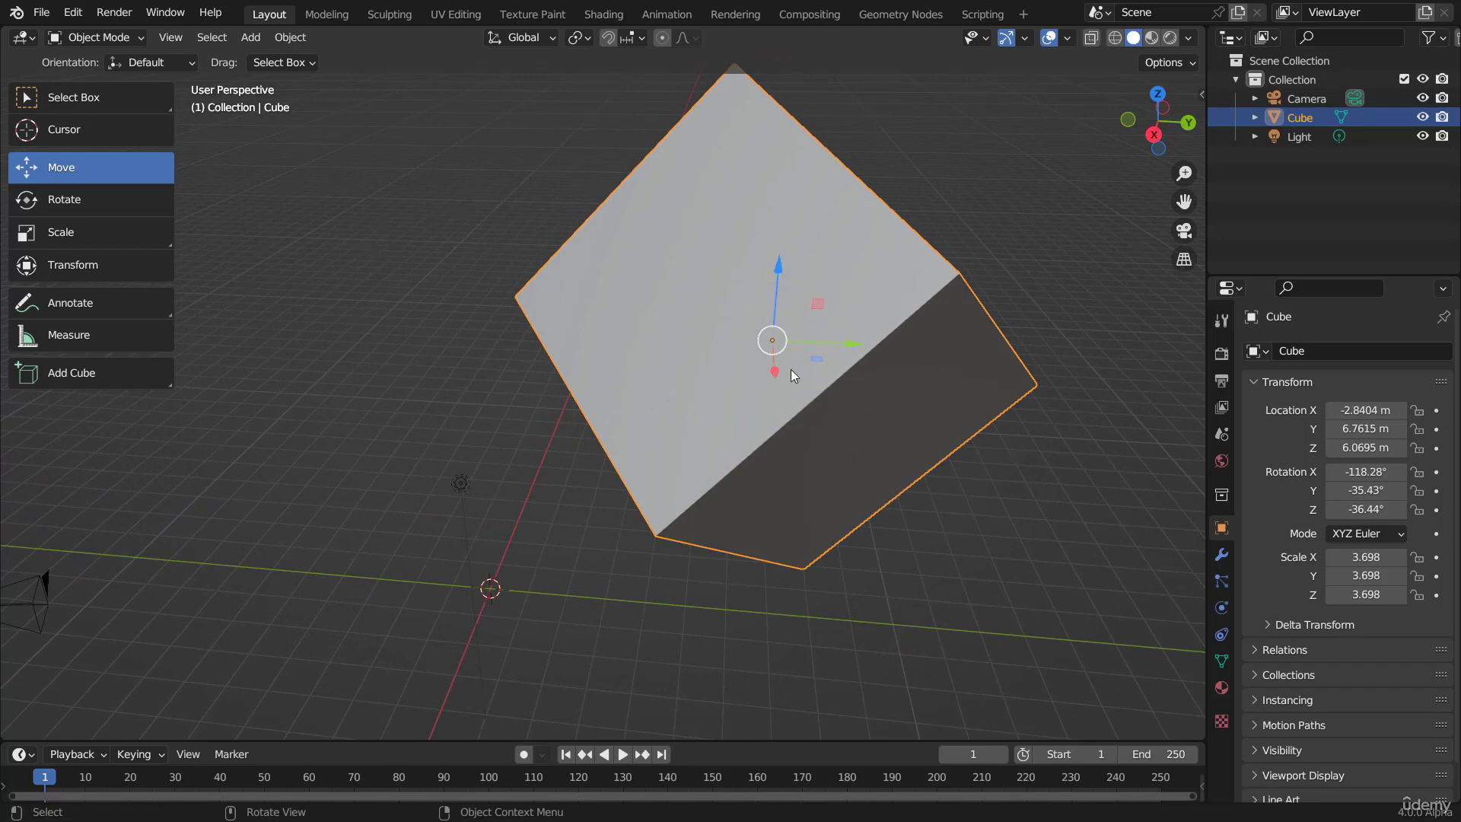
mouse_move(792, 368)
middle_down()
mouse_move(878, 387)
mouse_move(804, 344)
middle_up()
drag(788, 349, 692, 338)
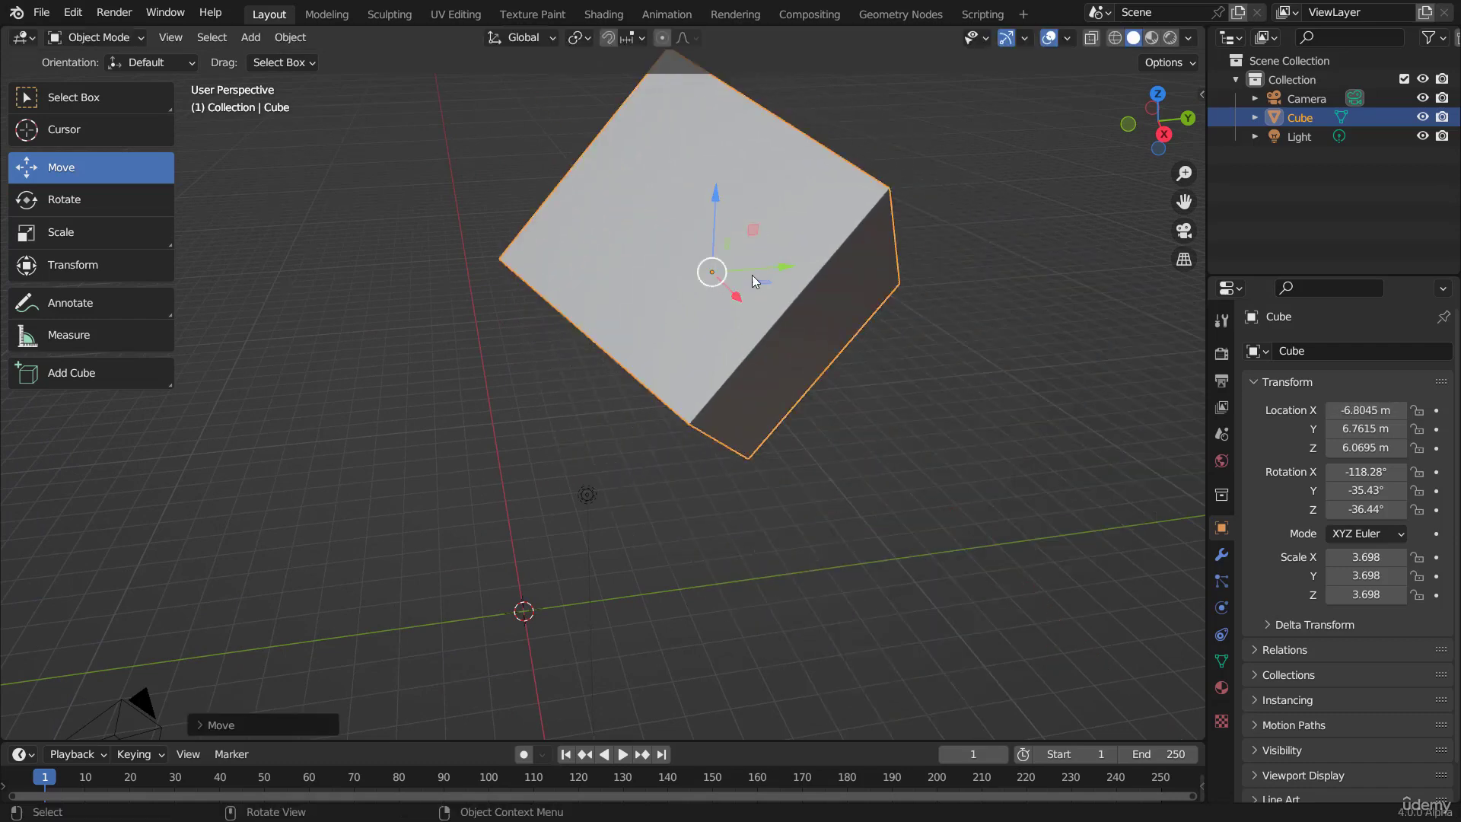
Step: Reposition the cube with the move gizmo's handles to about X -0.13 m, Y 6.85 m, Z 6.25 m
drag(784, 268, 634, 347)
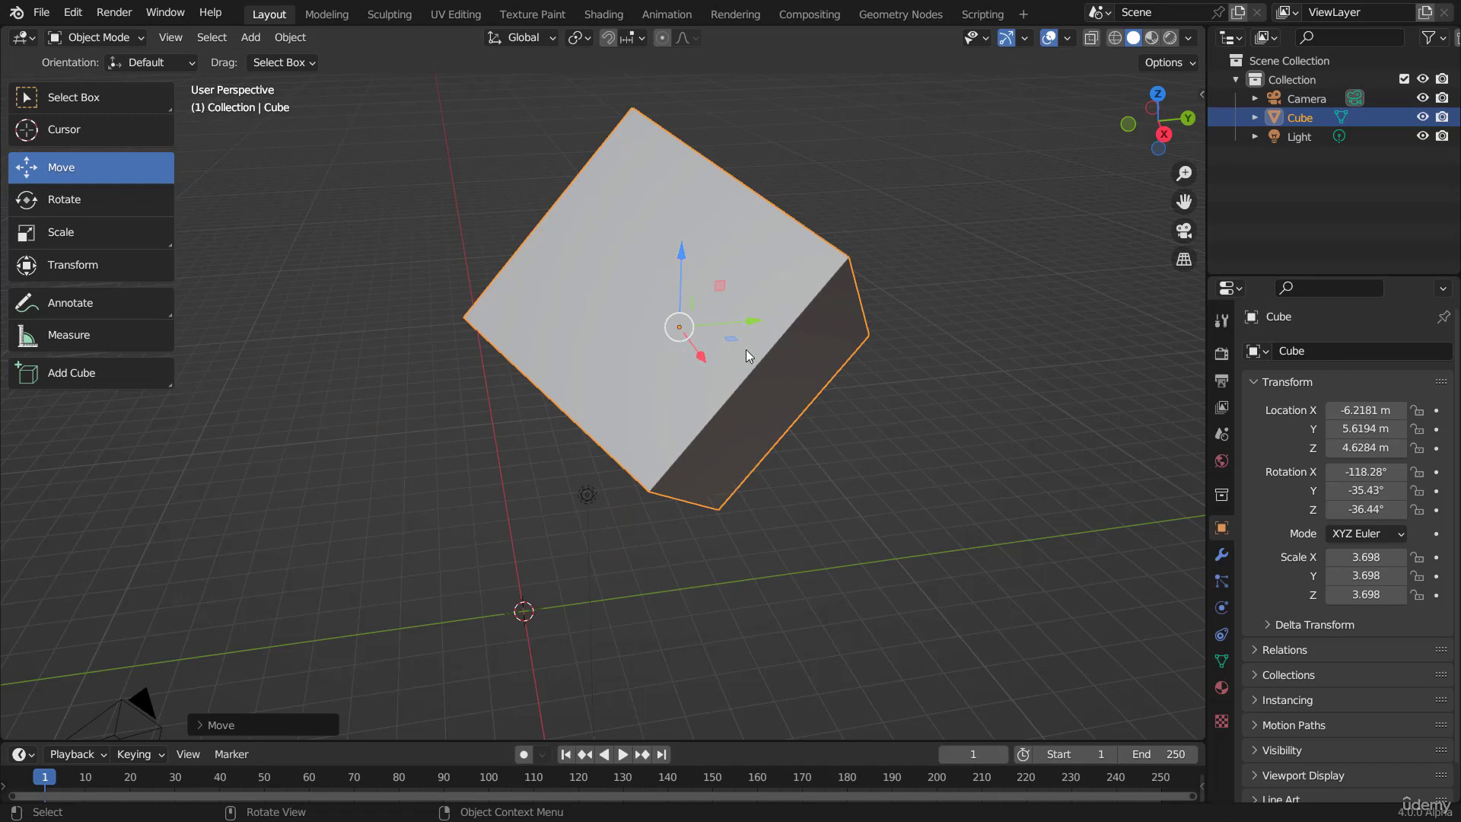
drag(680, 258, 677, 293)
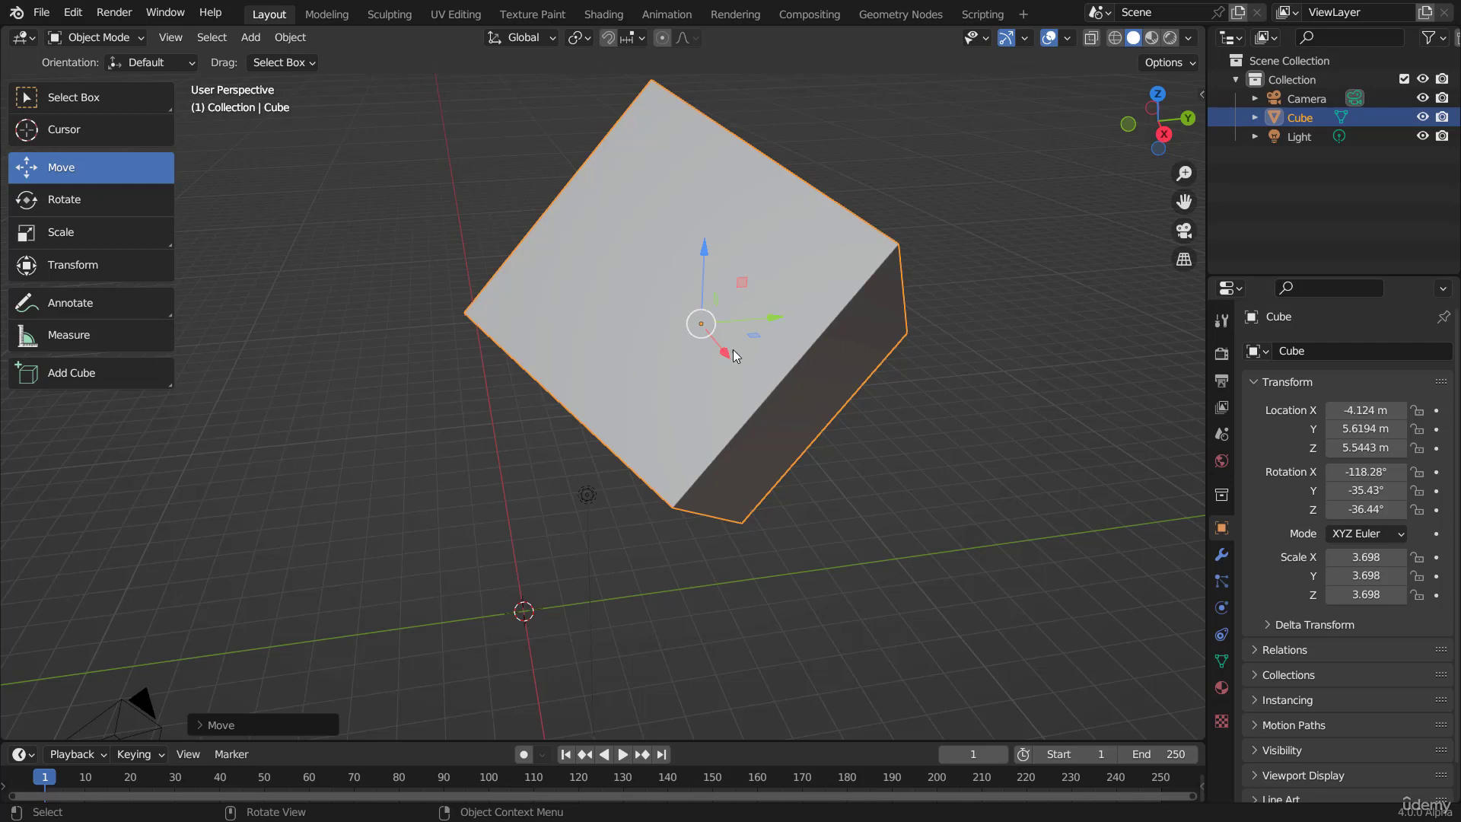
drag(723, 359, 896, 370)
drag(811, 302, 815, 276)
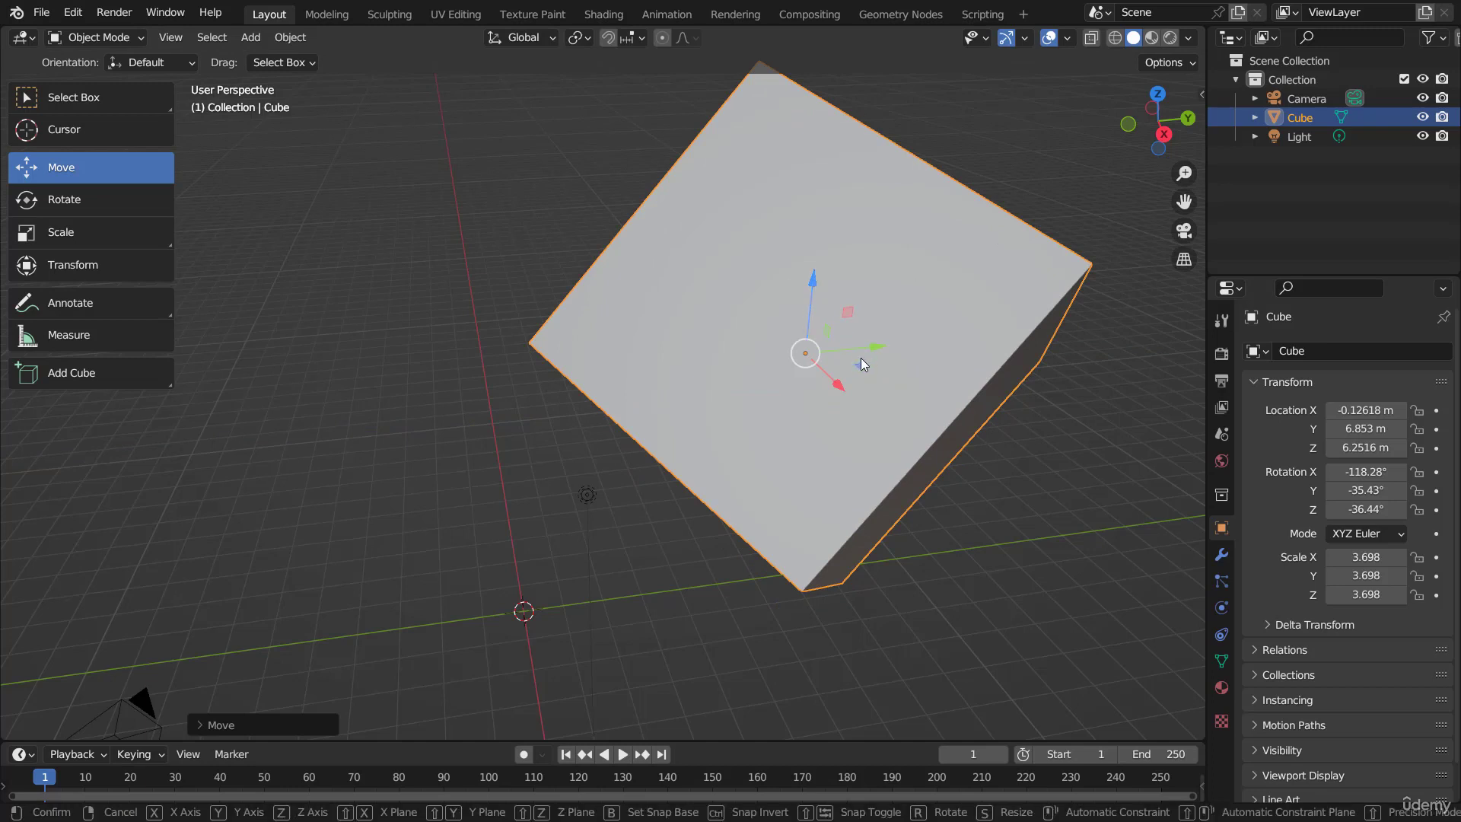
Step: Try moving the cube along the global X, Z and Y axes in turn, cancelling each move
key(g)
key(x)
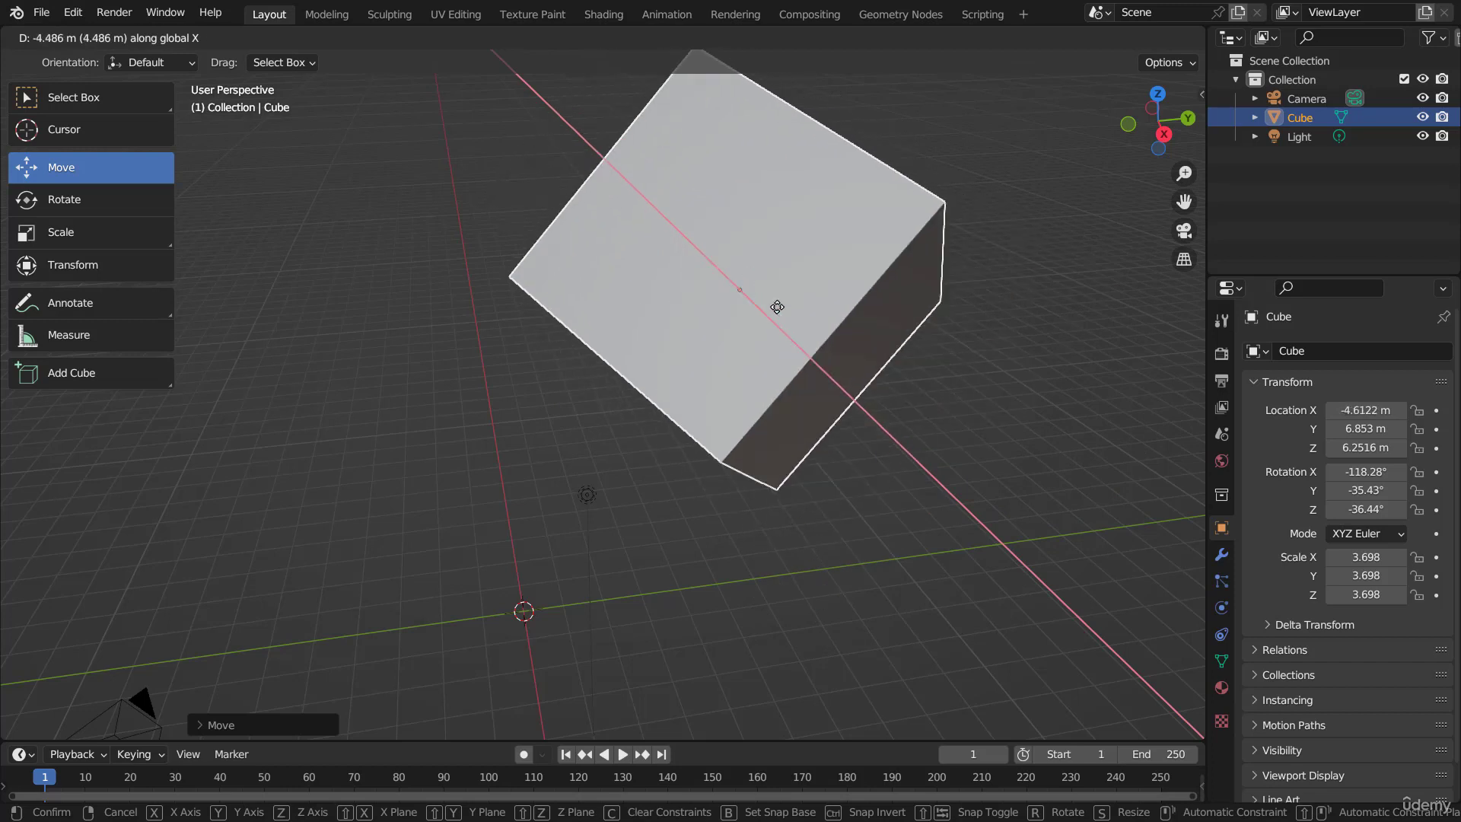
key(Escape)
key(g)
key(z)
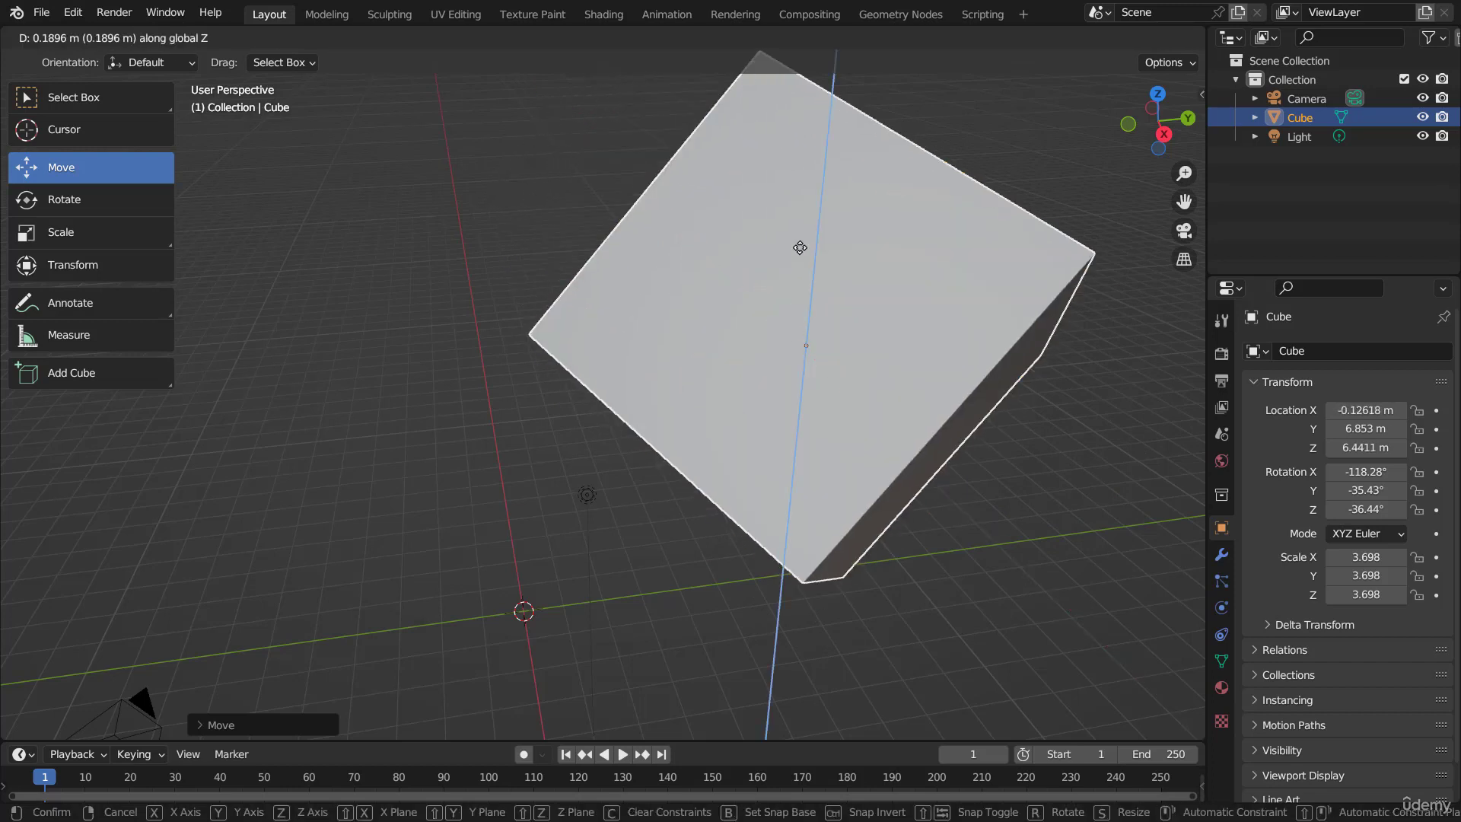
key(Escape)
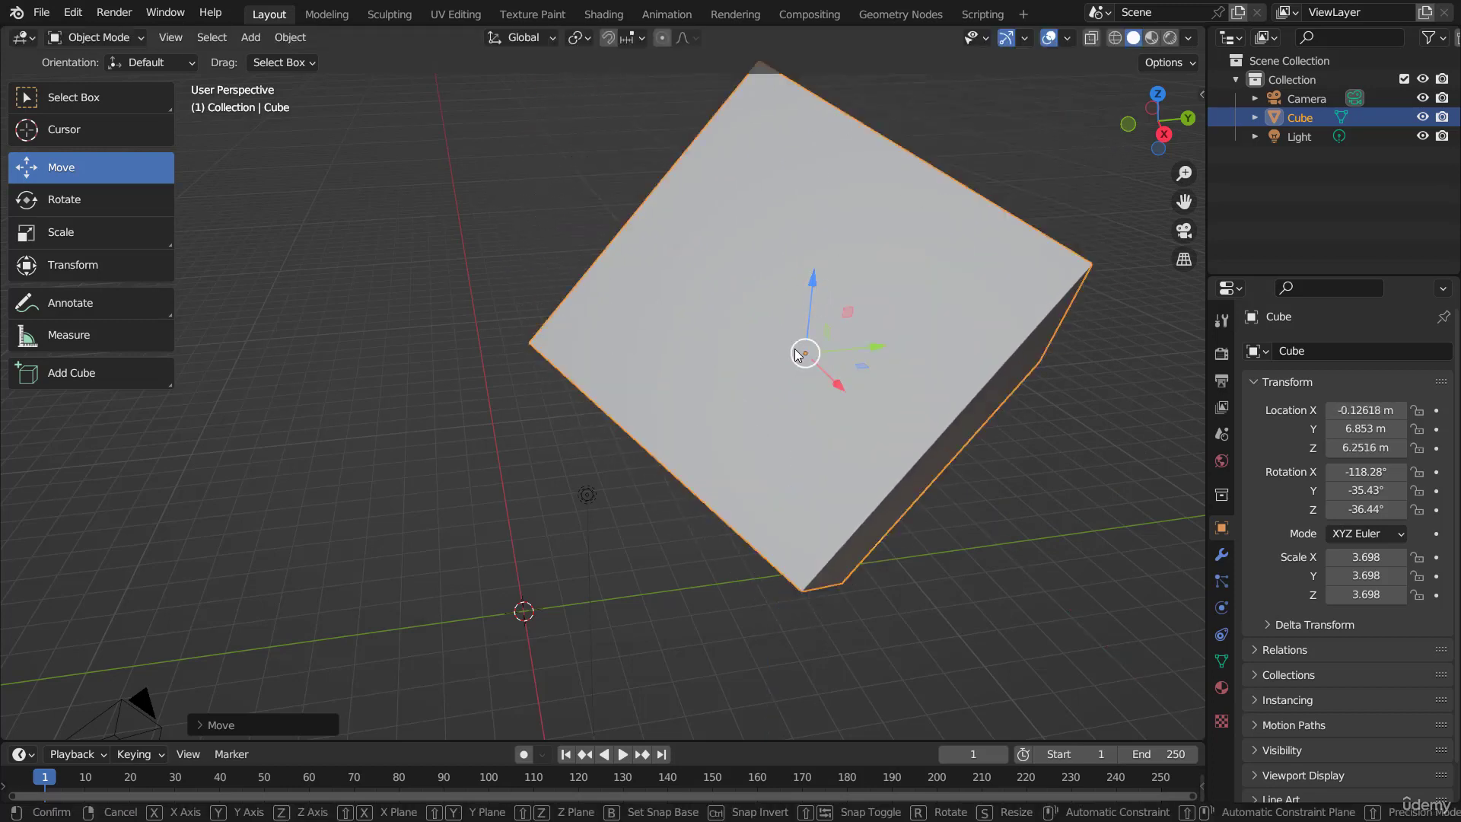
key(g)
key(y)
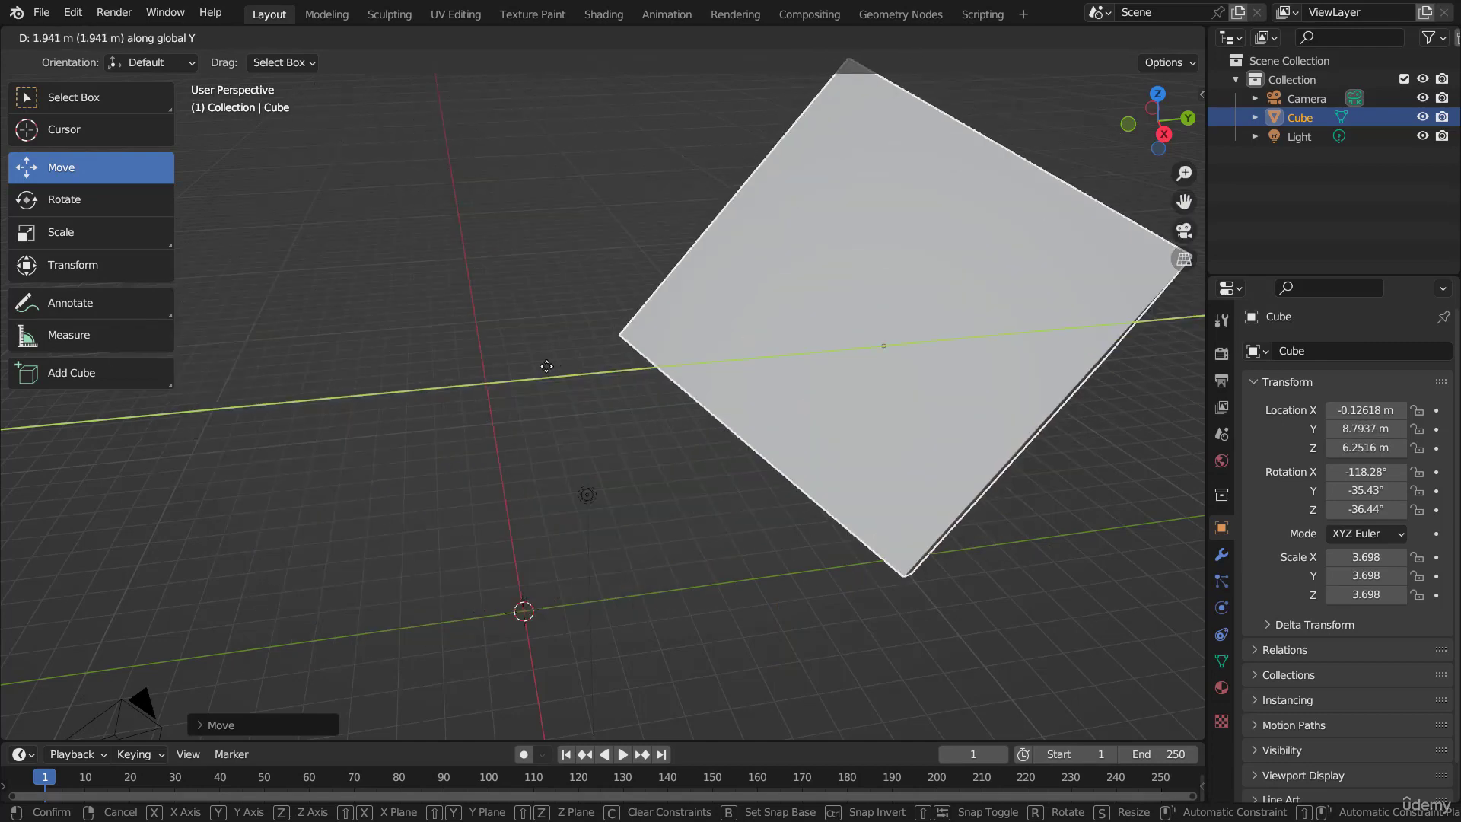
key(Escape)
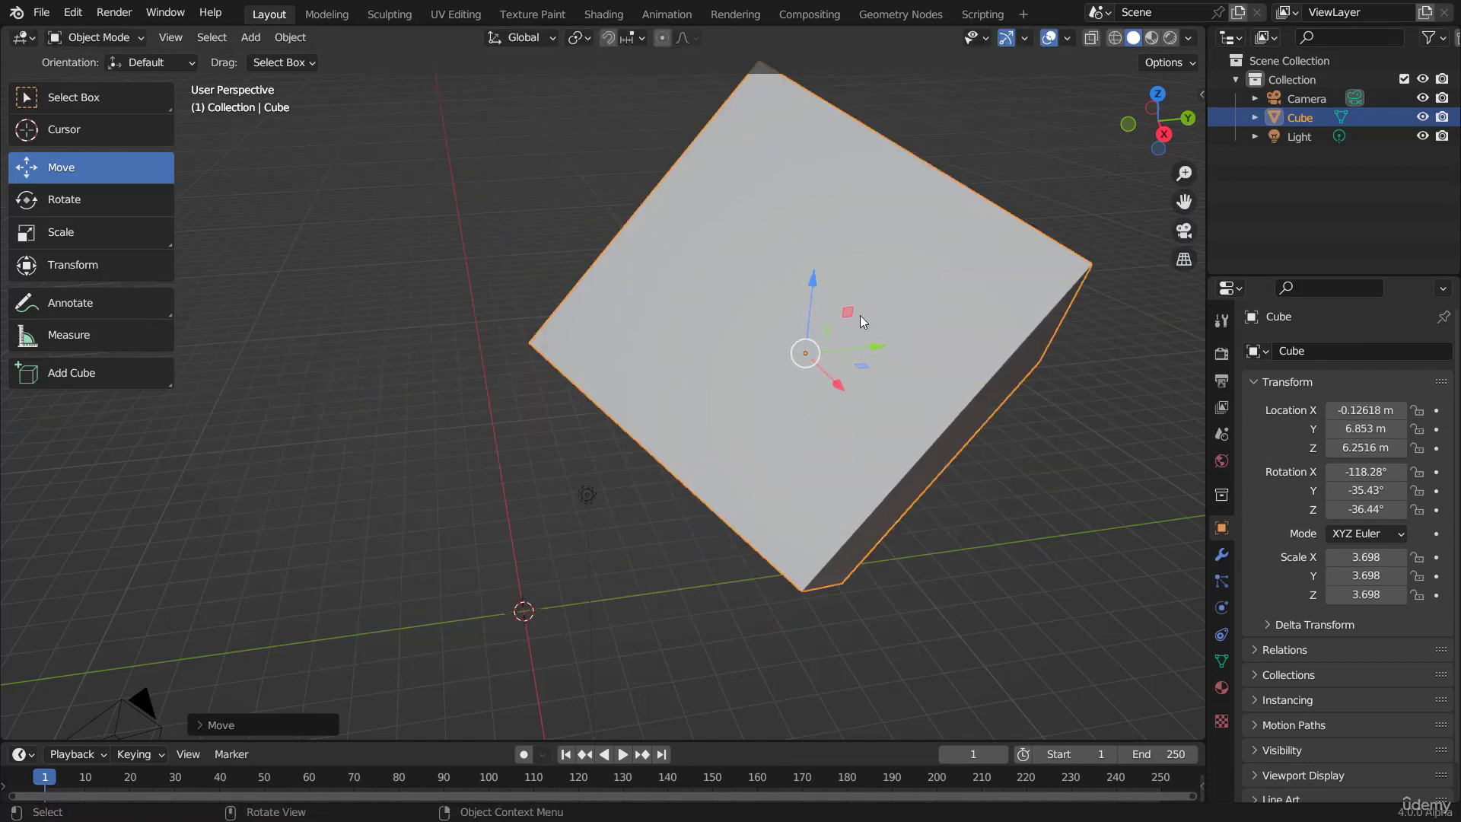
Step: Move the cube, switching the axis constraint from X to Z to Y, and place it at about Y 4.86 m
key(g)
key(x)
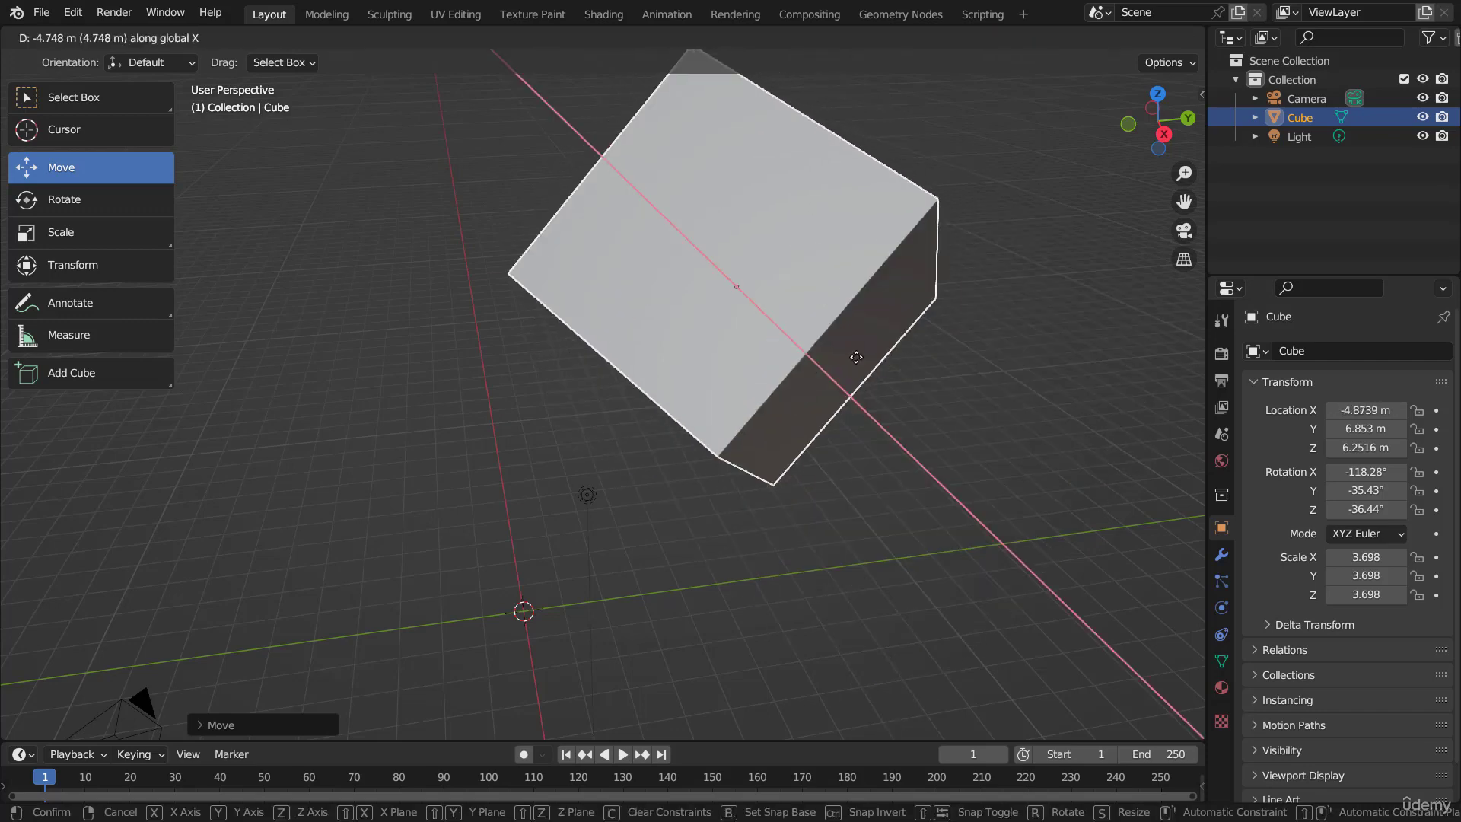
key(z)
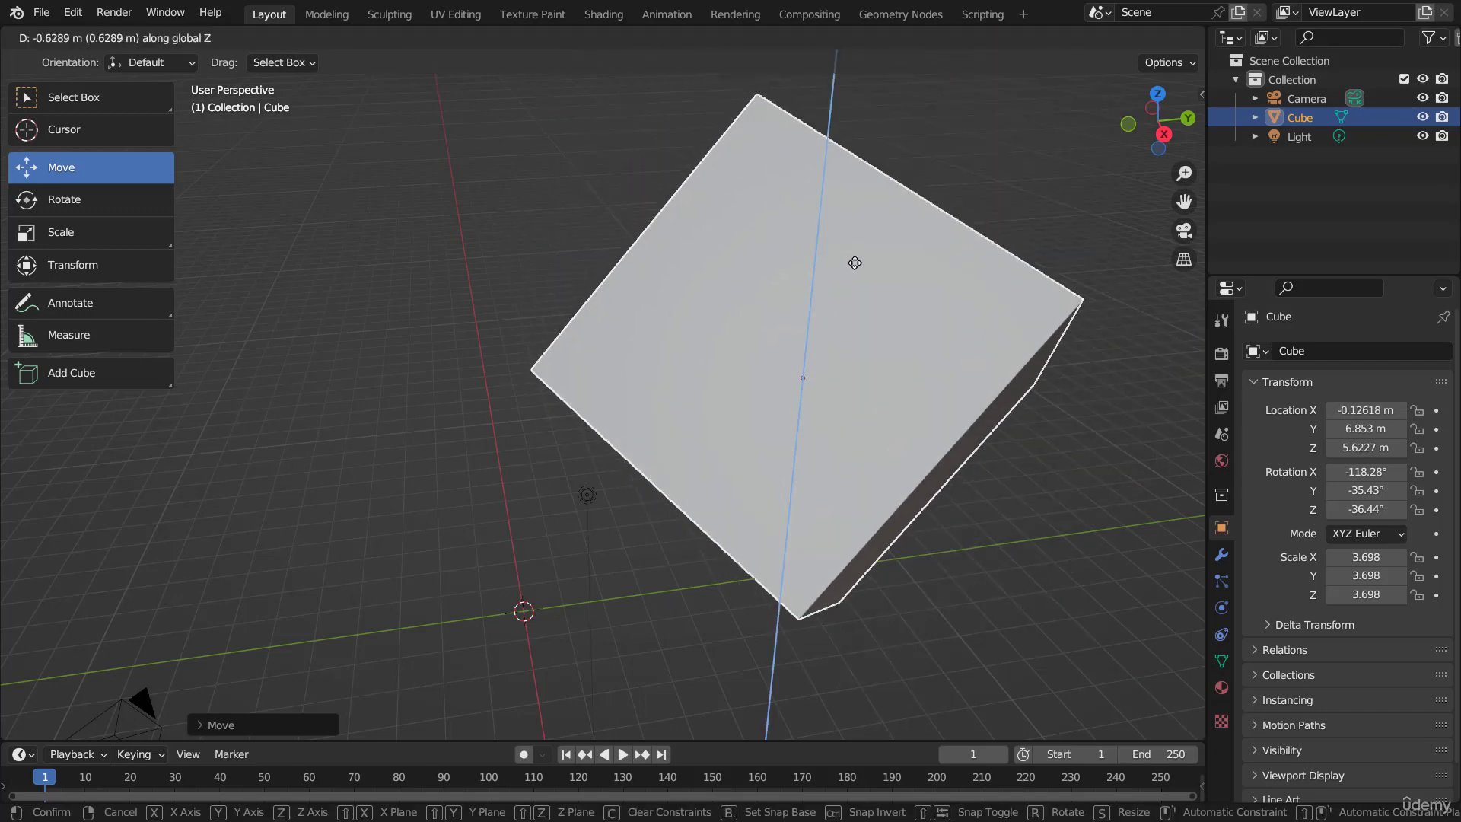
key(y)
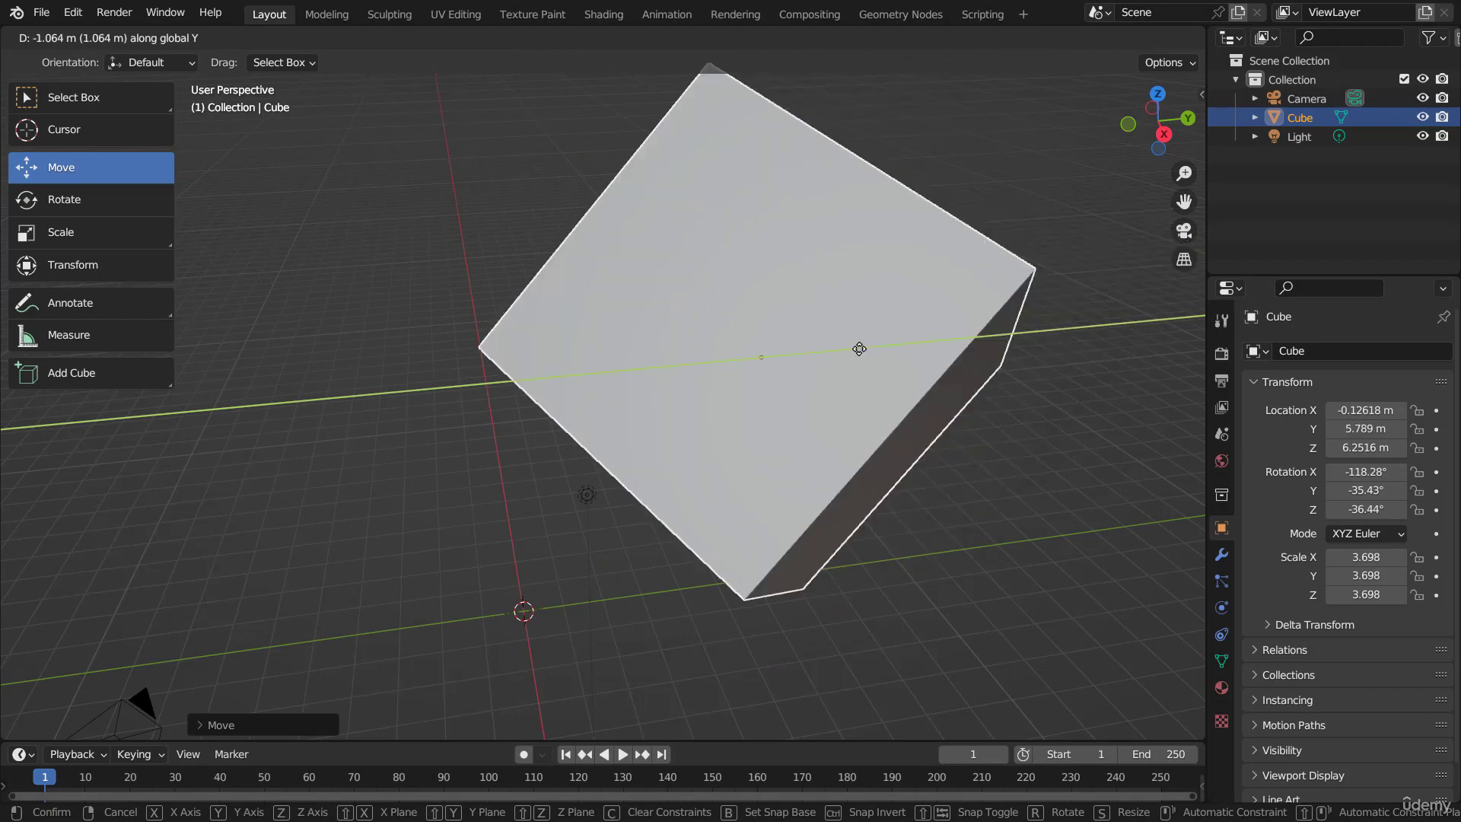
click(779, 346)
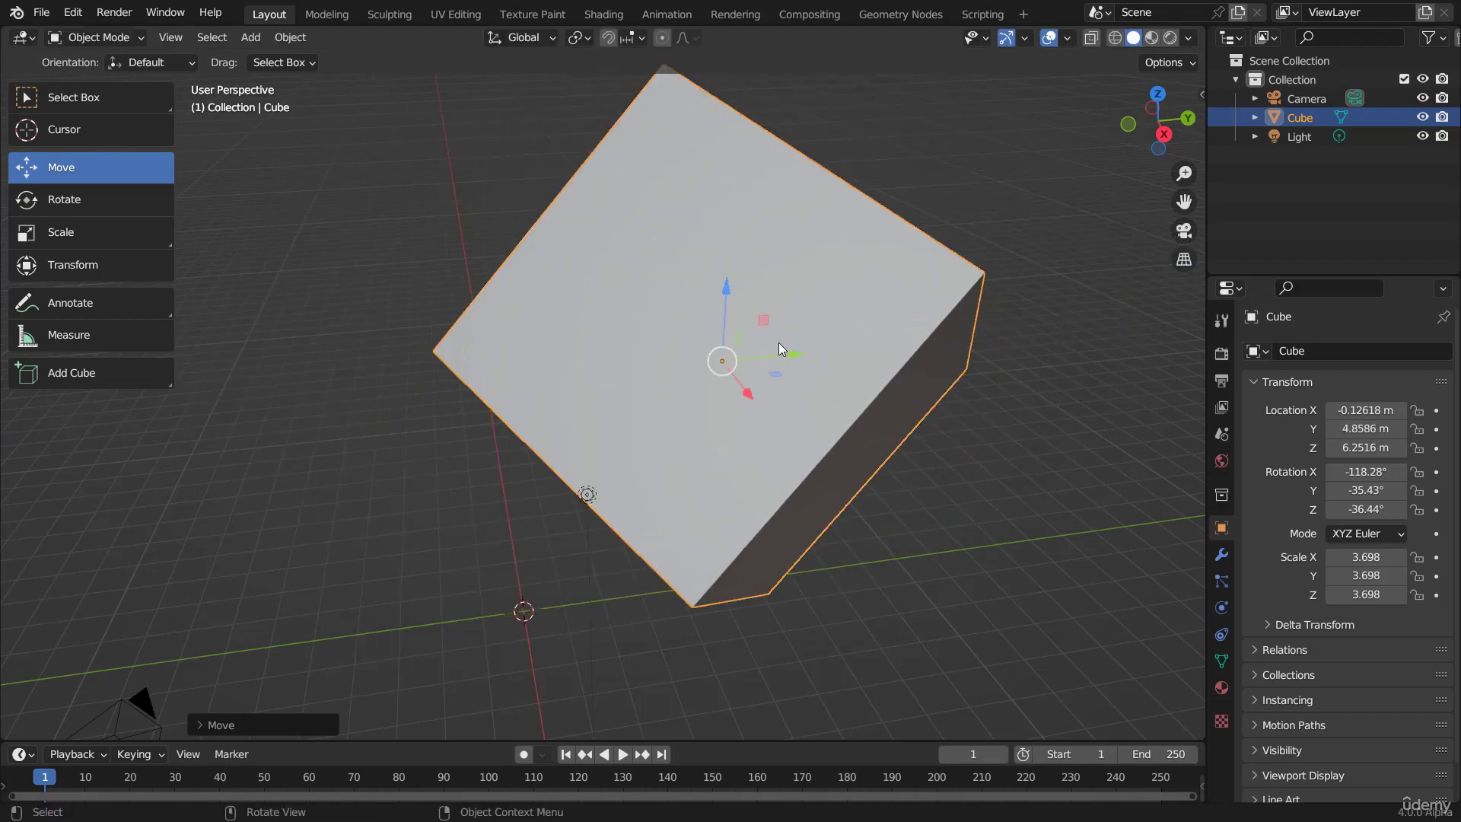
Step: Reposition the cube with the move gizmo's YZ, XY and XZ plane handles to about X 0.28 m, Y 4.02 m, Z 6.39 m
scroll(851, 351, up, 1)
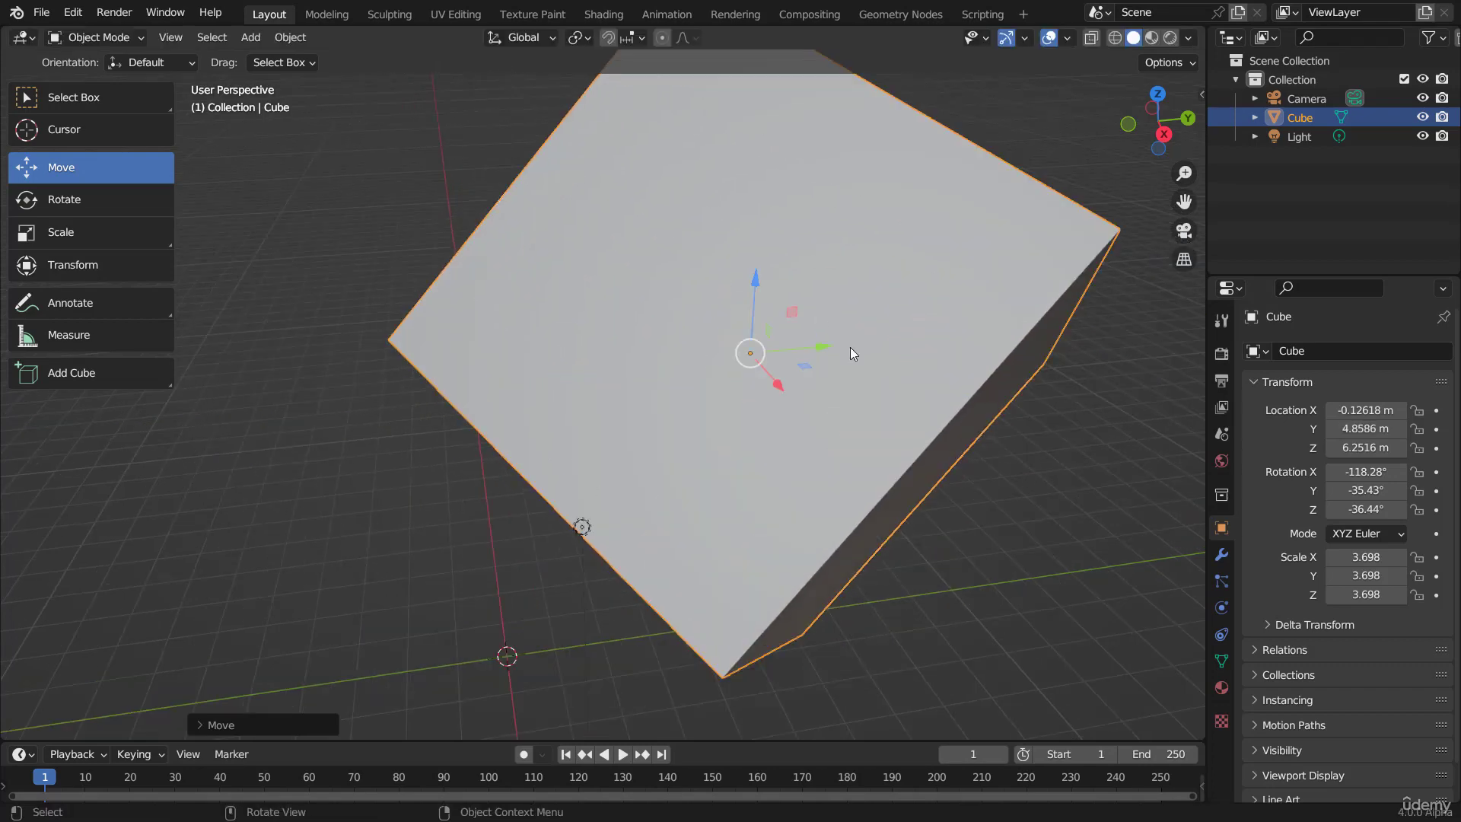
middle_drag(850, 347, 837, 366)
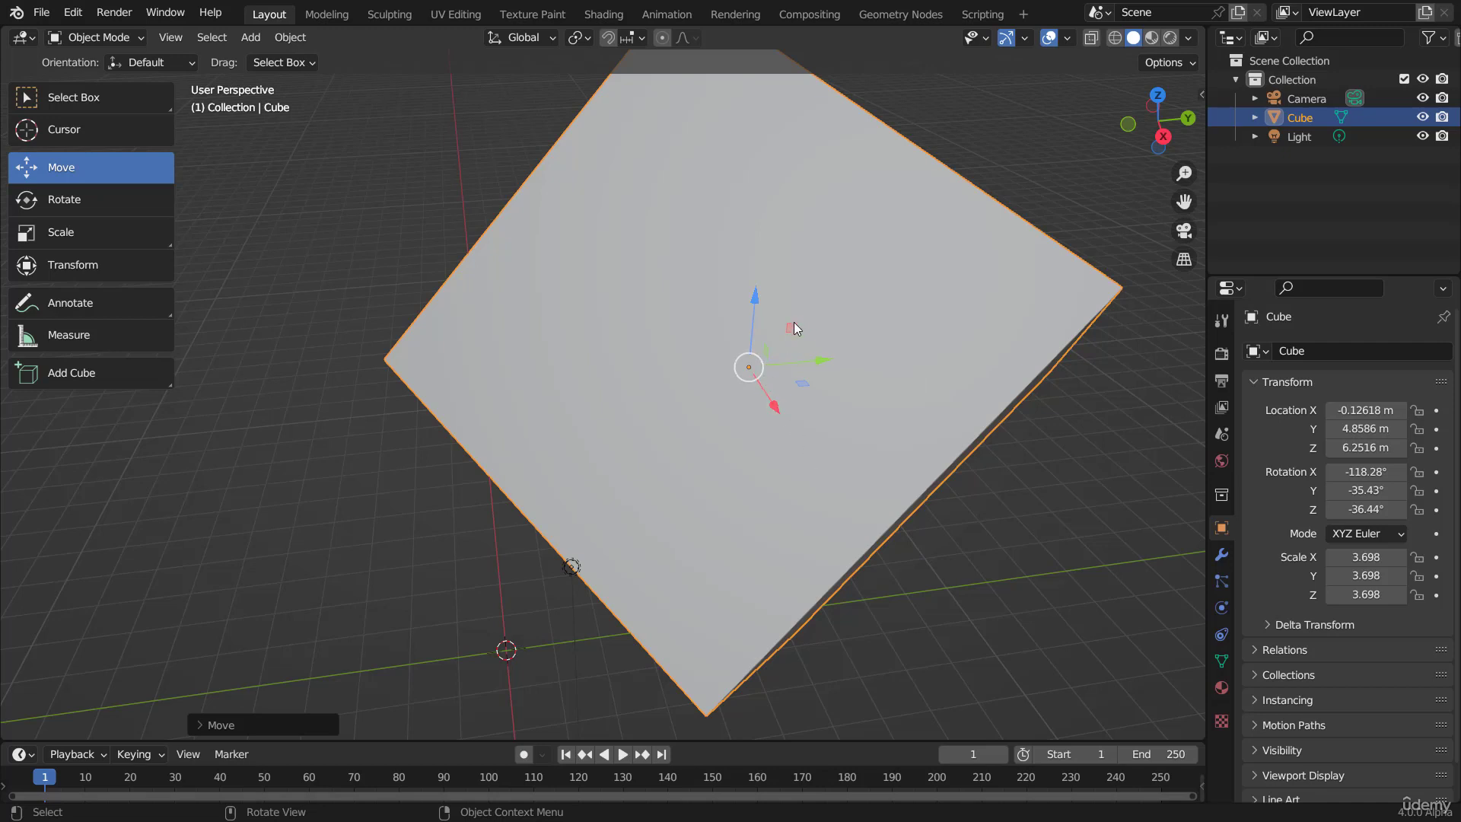
mouse_move(792, 332)
mouse_down()
mouse_move(755, 267)
mouse_move(839, 259)
mouse_move(838, 347)
mouse_move(743, 329)
mouse_move(835, 235)
mouse_move(802, 330)
mouse_up()
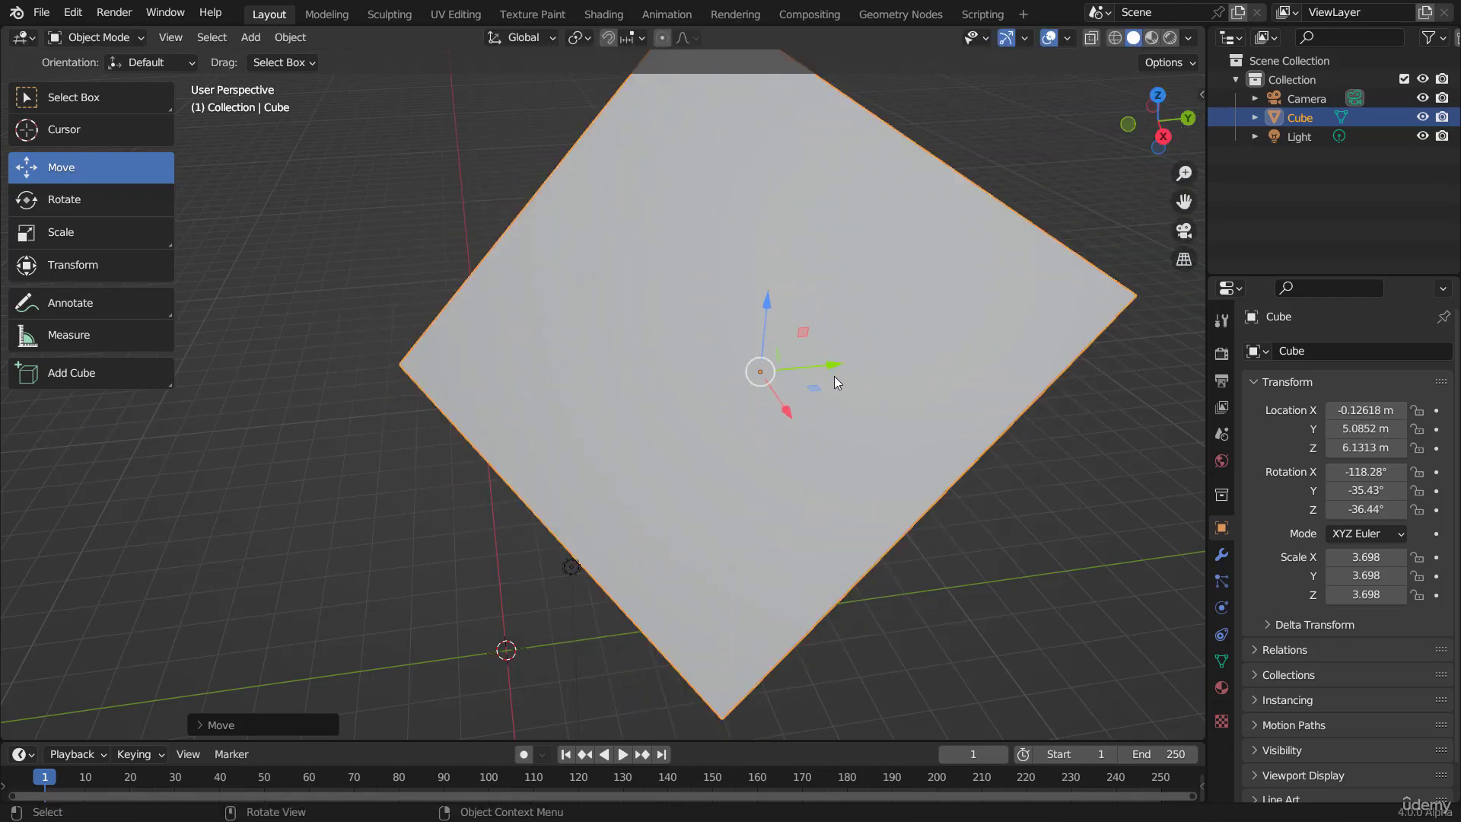
mouse_move(829, 389)
mouse_down()
mouse_move(846, 383)
mouse_move(838, 356)
mouse_move(753, 327)
mouse_move(847, 369)
mouse_move(788, 398)
mouse_move(763, 375)
mouse_move(769, 358)
mouse_move(764, 381)
mouse_move(811, 411)
mouse_up()
middle_drag(811, 411, 774, 291)
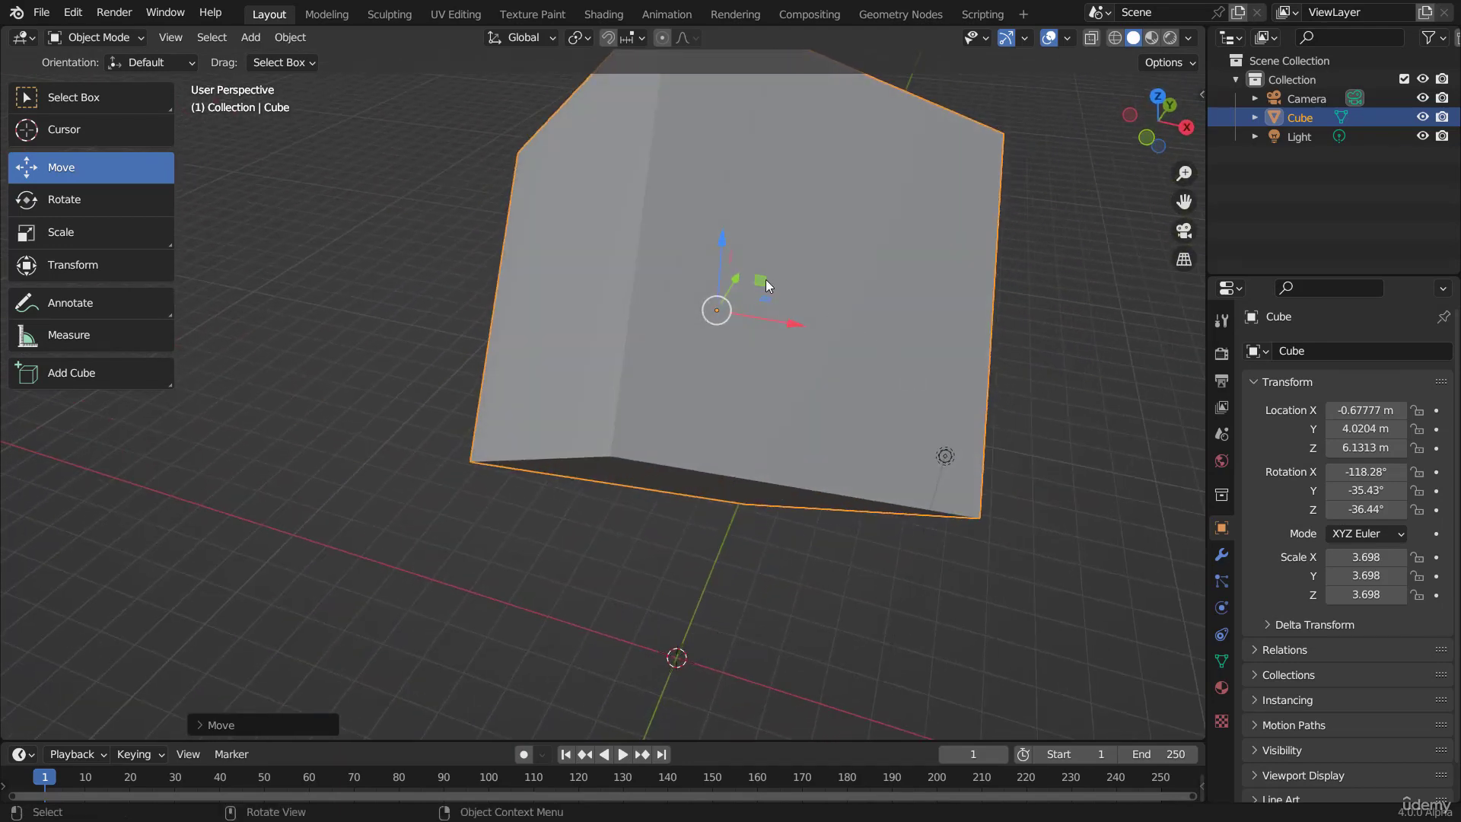
drag(766, 282, 815, 274)
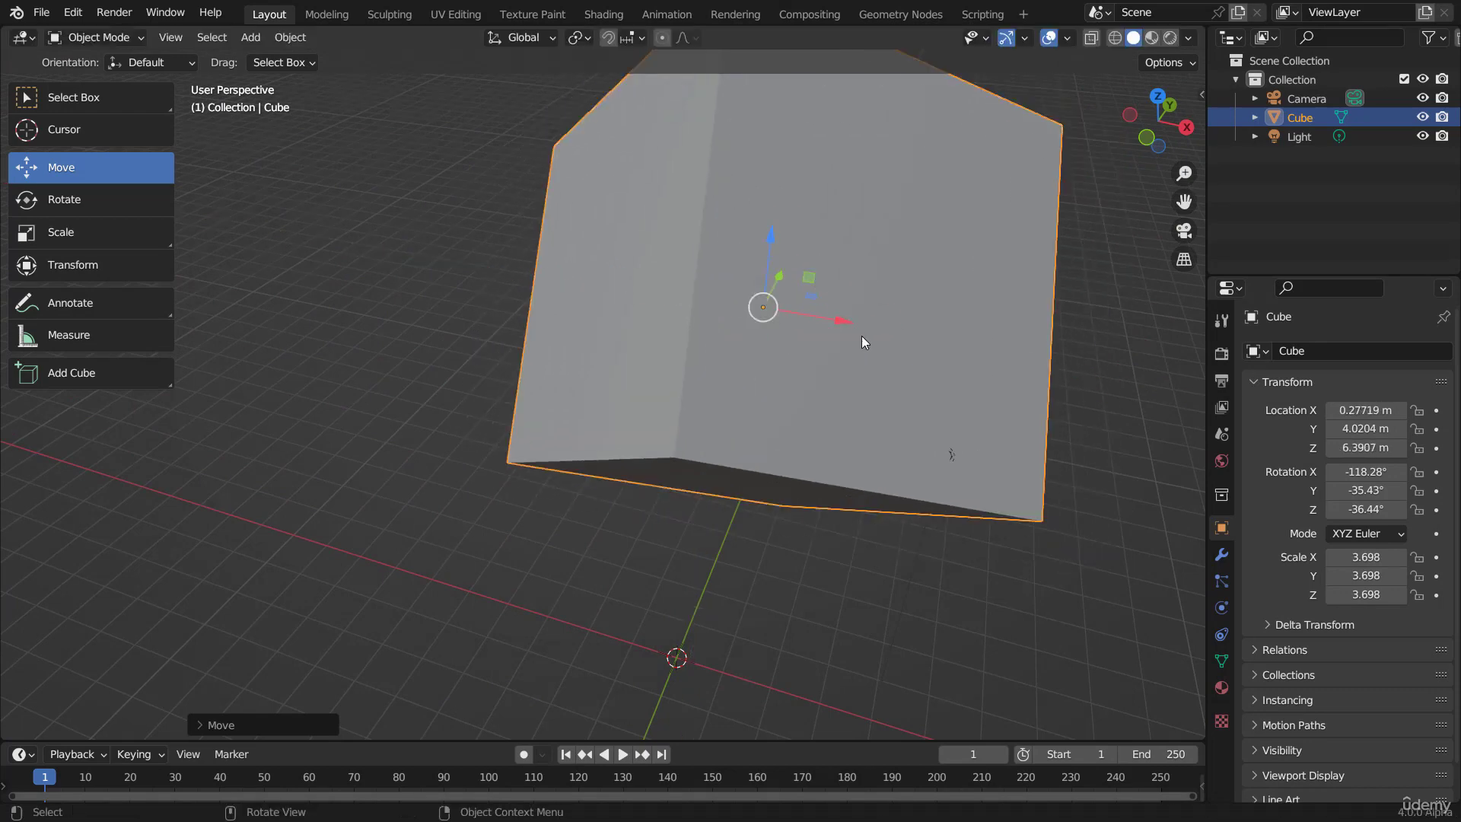
Step: Move the cube with Z, X and finally Y locked, placing it at about X 0.29 m, Z 6.85 m
middle_drag(861, 341, 773, 357)
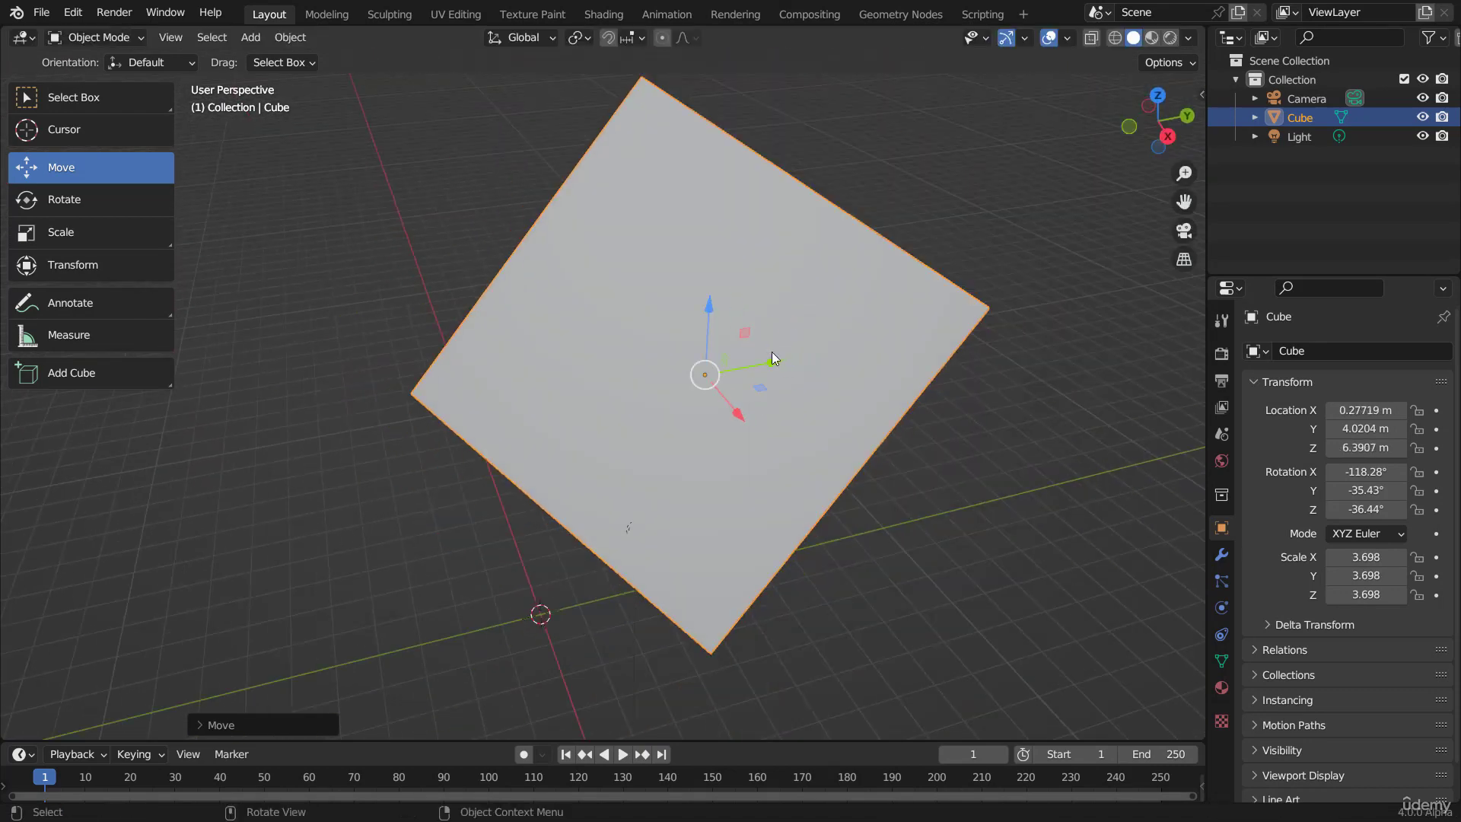
key(g)
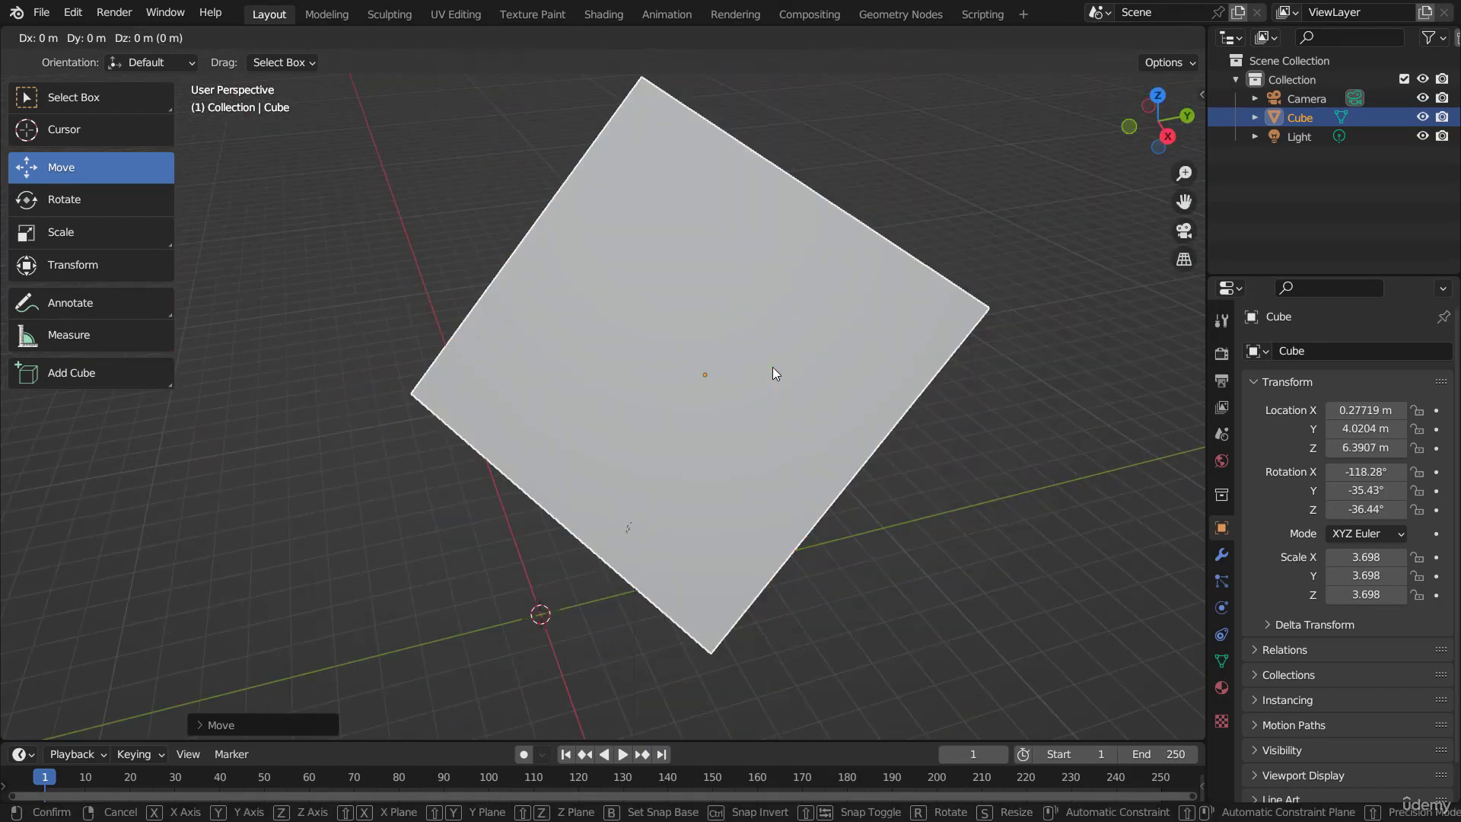
key(shift+z)
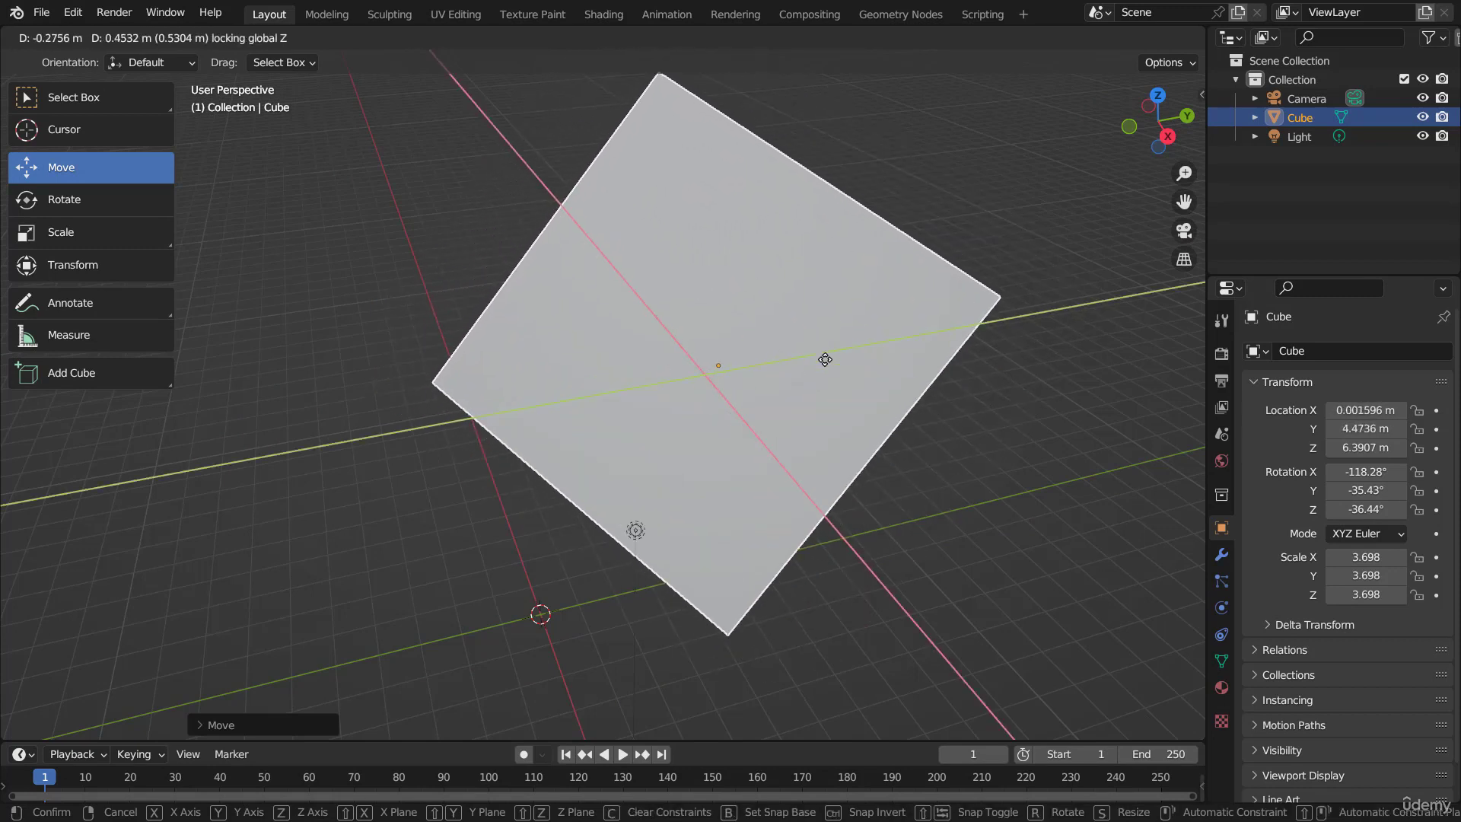
key(shift+x)
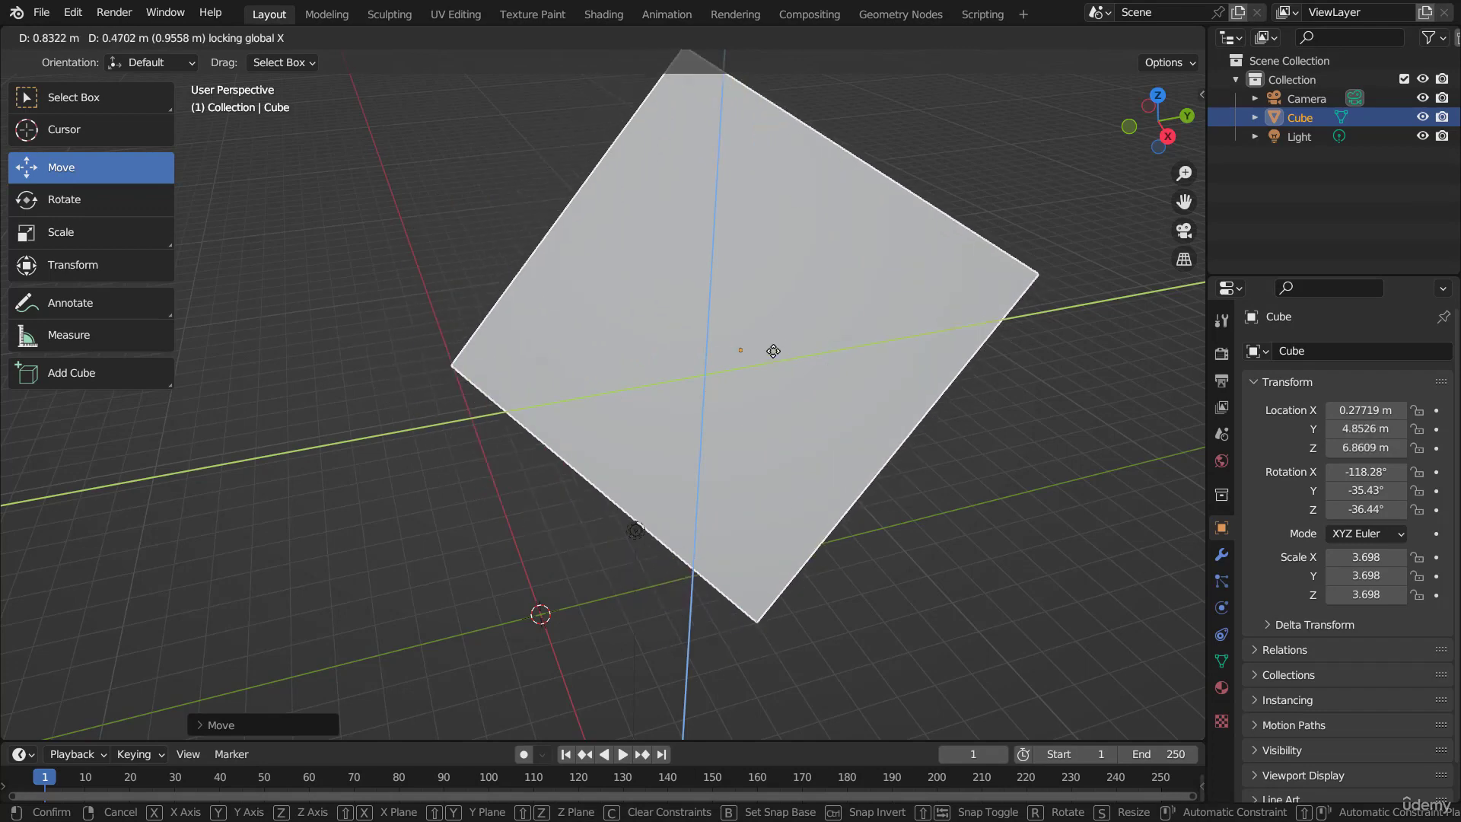
key(shift+y)
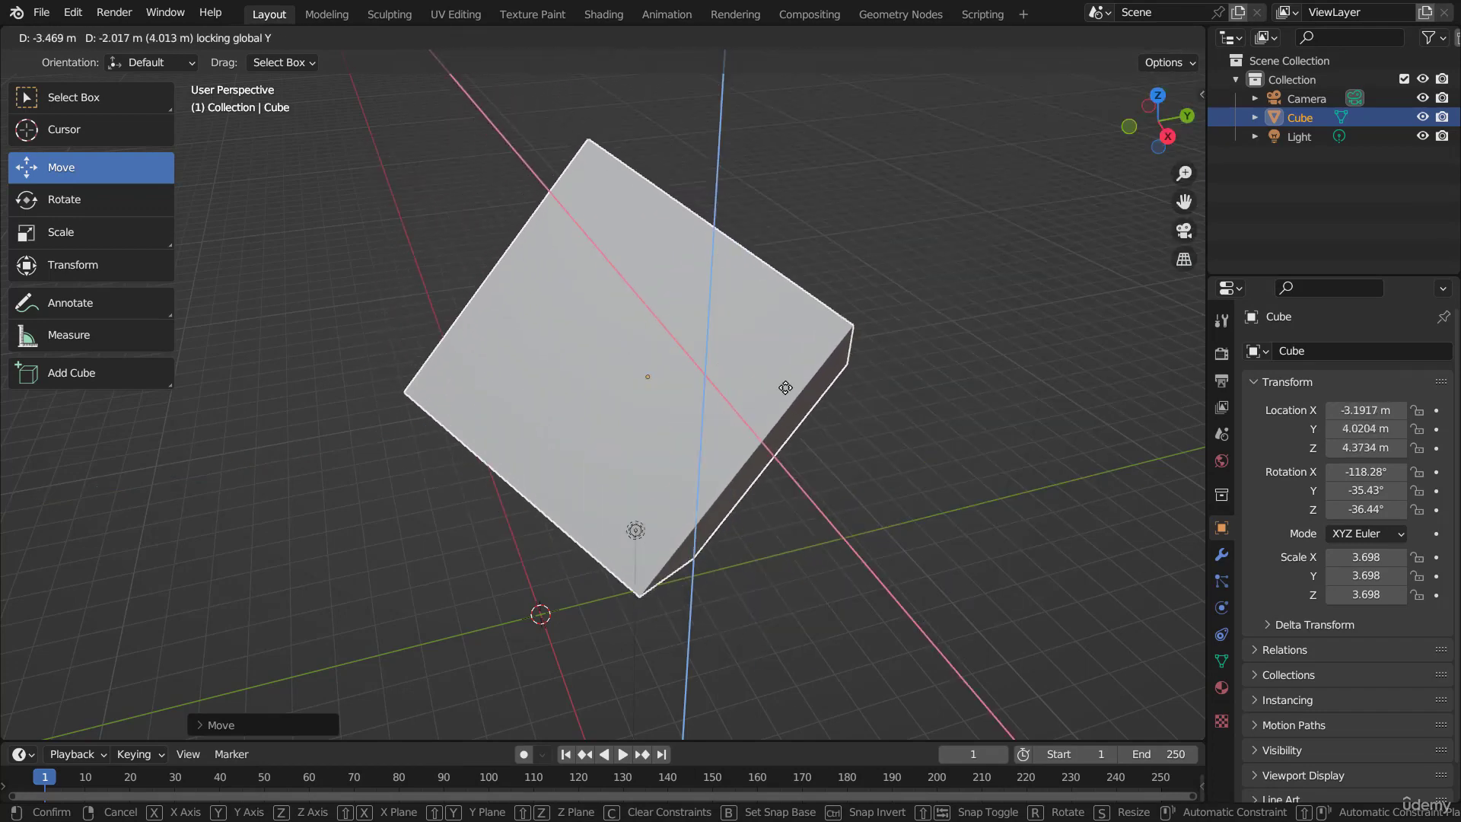
click(814, 387)
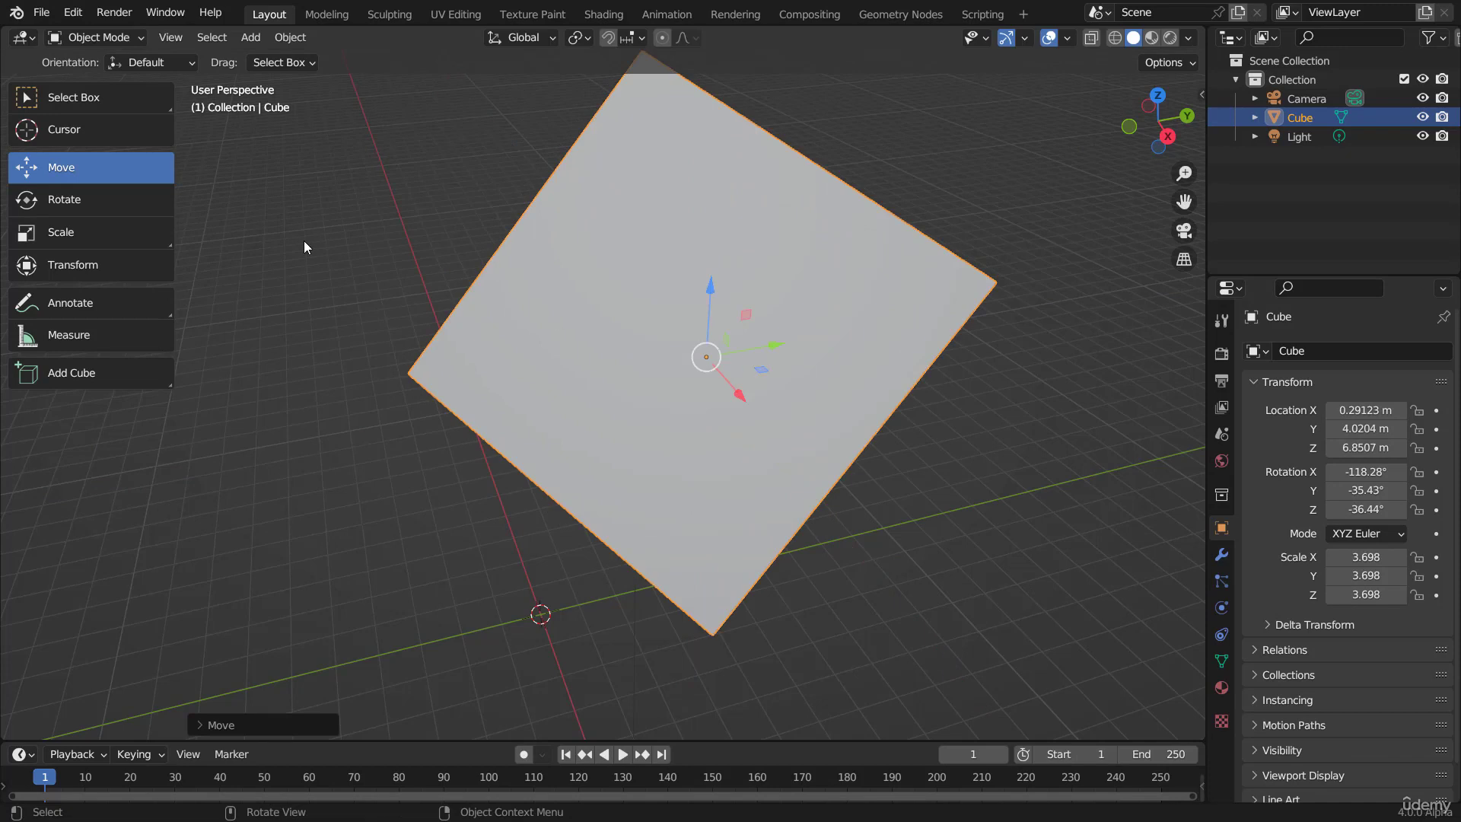
Step: Activate the Rotate tool and turn the cube with its gizmo to about X -160°, Y 19°, Z 4°
click(66, 199)
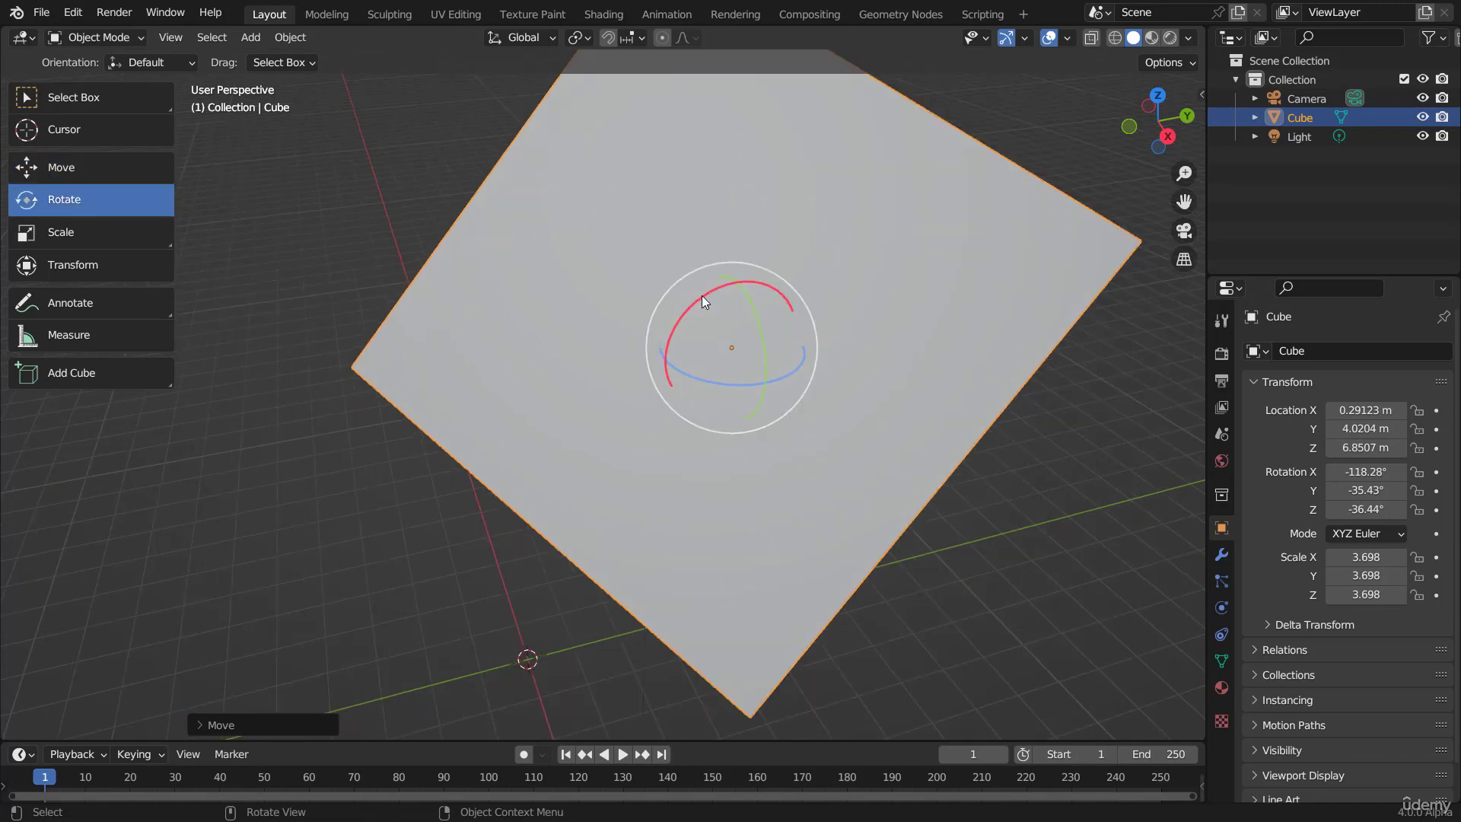
drag(706, 301, 760, 354)
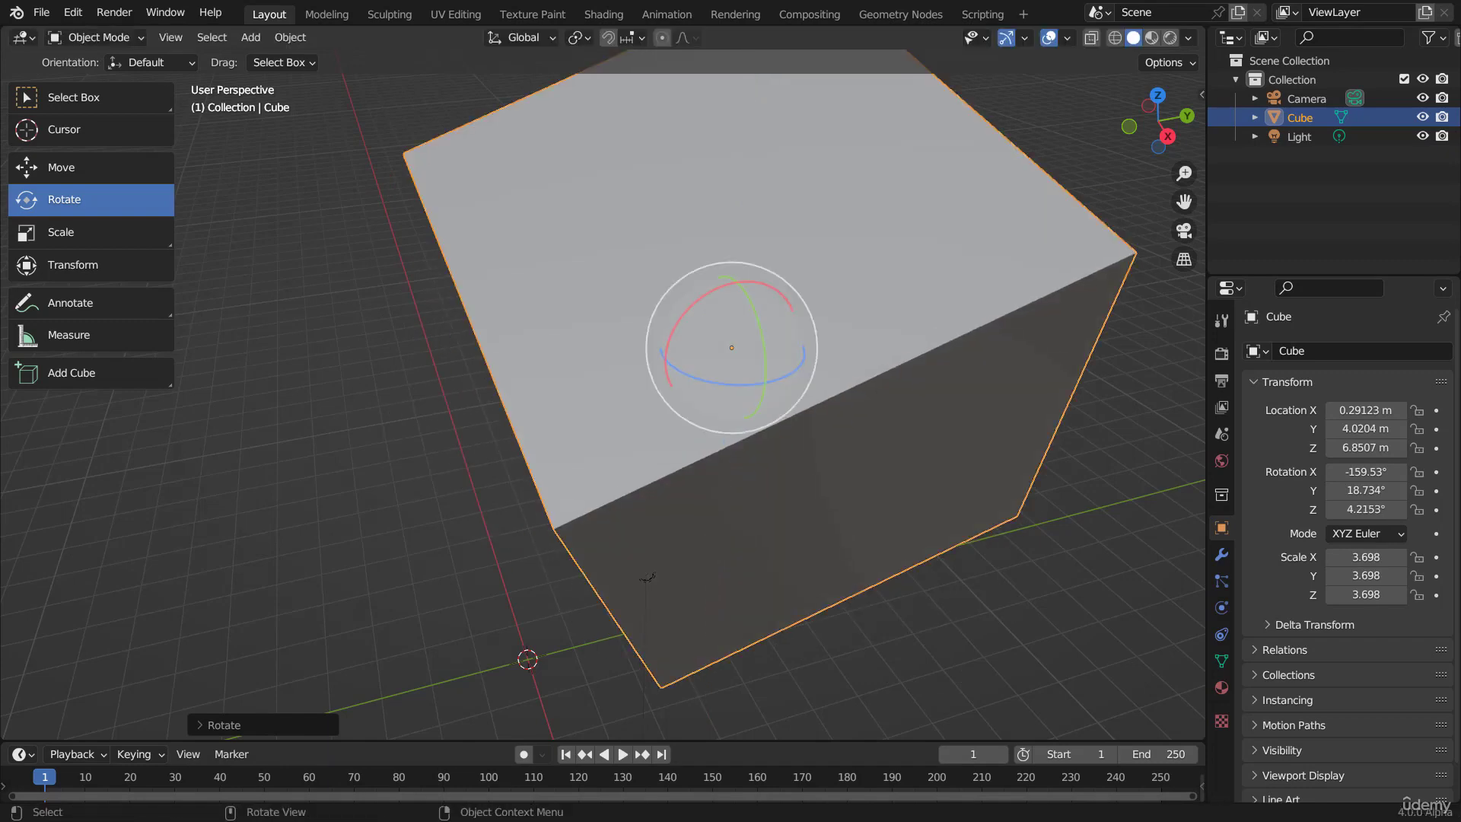
Step: Try rotating the cube freely and around single global axes, ending with Z, and discard the rotation
scroll(855, 335, down, 5)
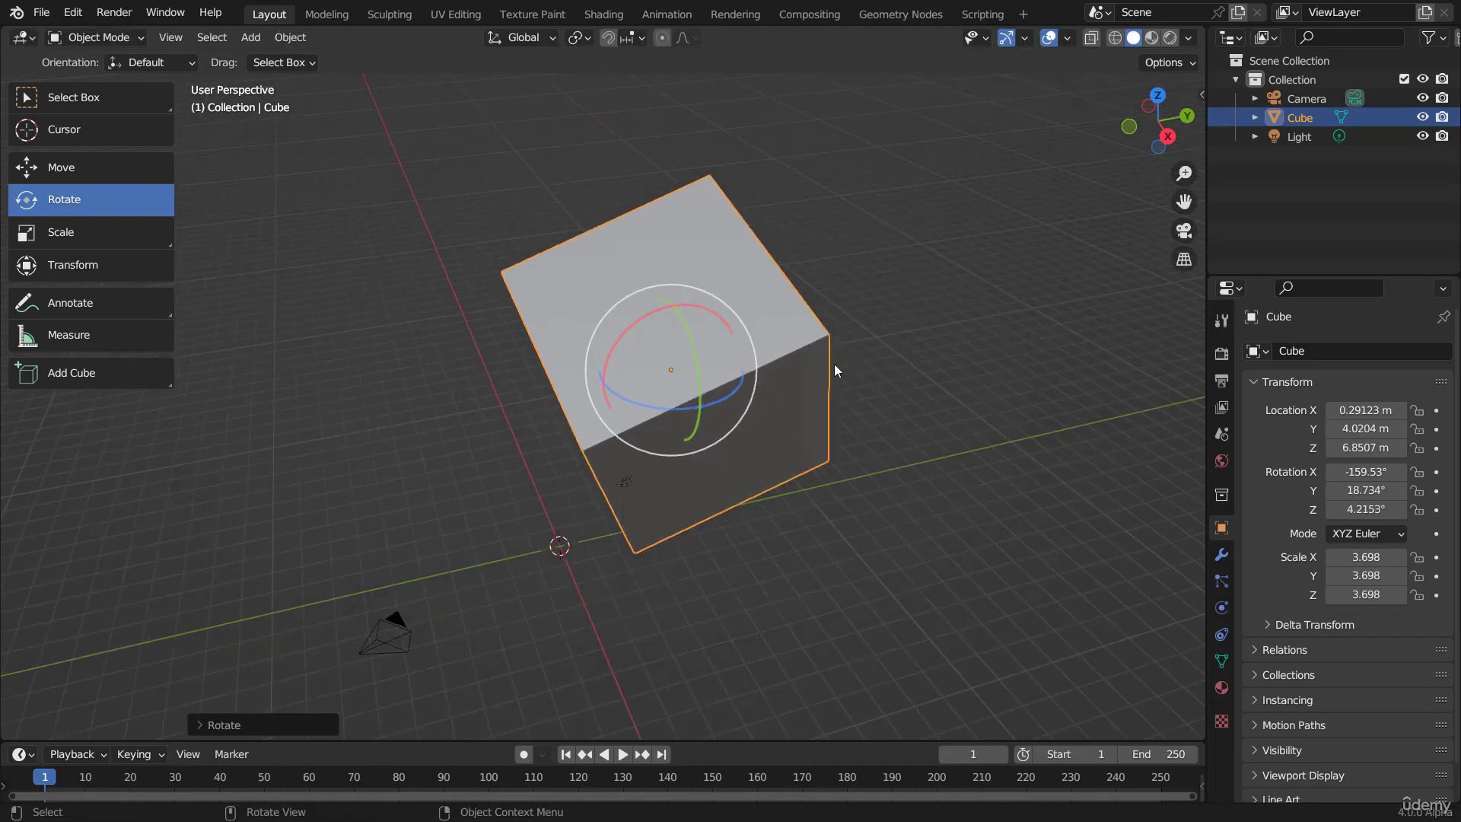
key(r)
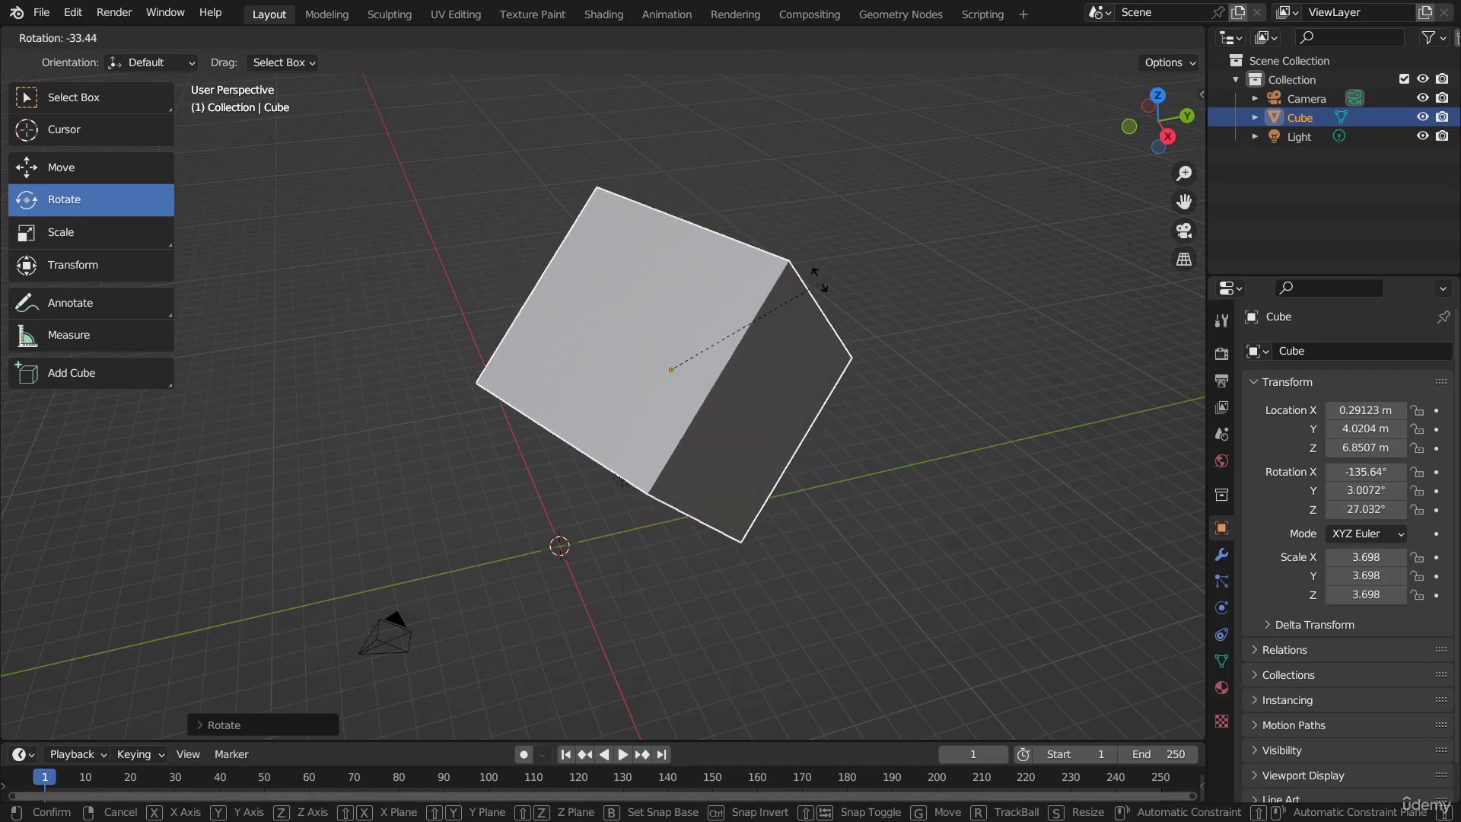
key(y)
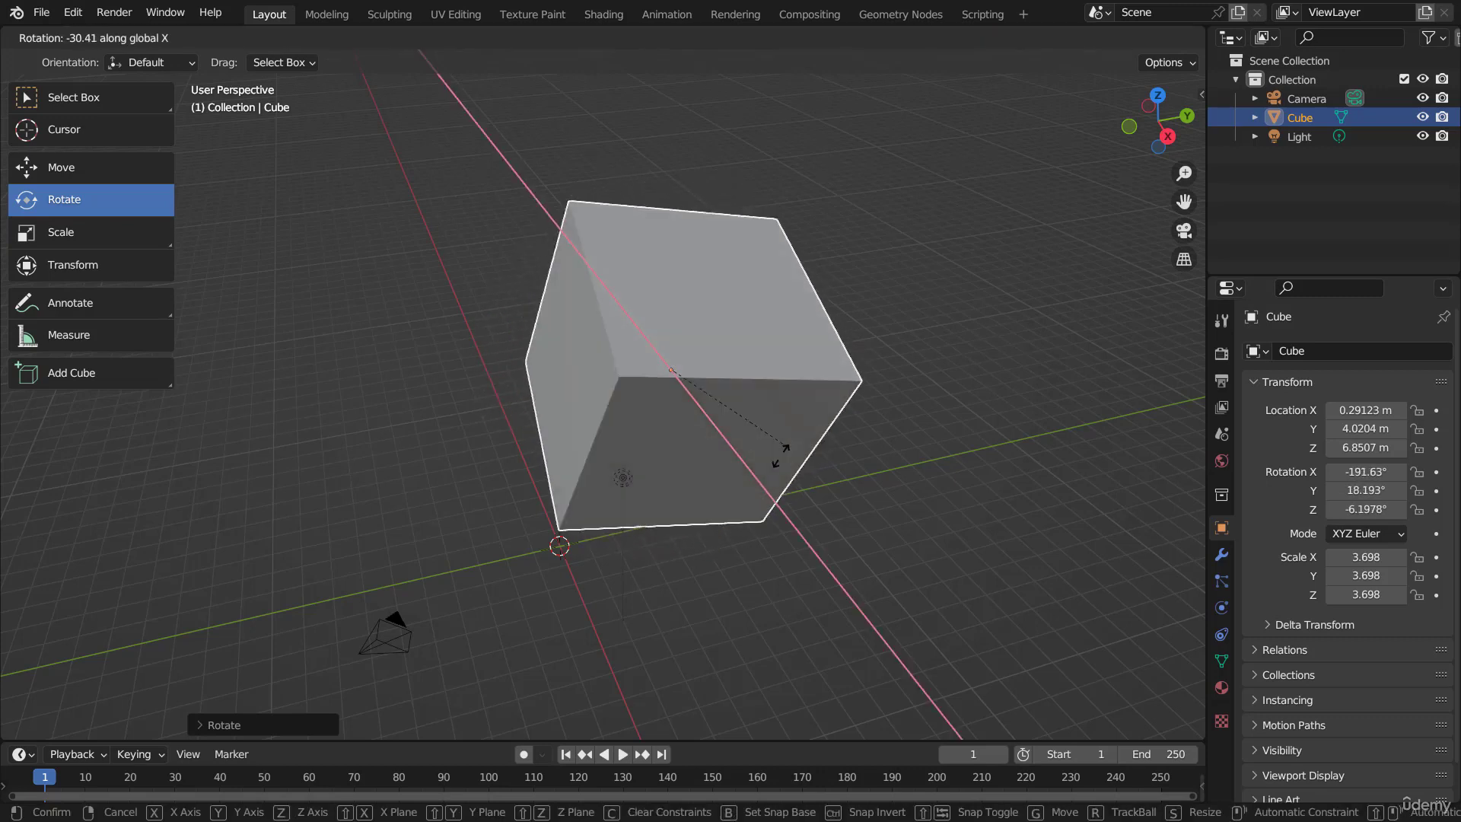
key(z)
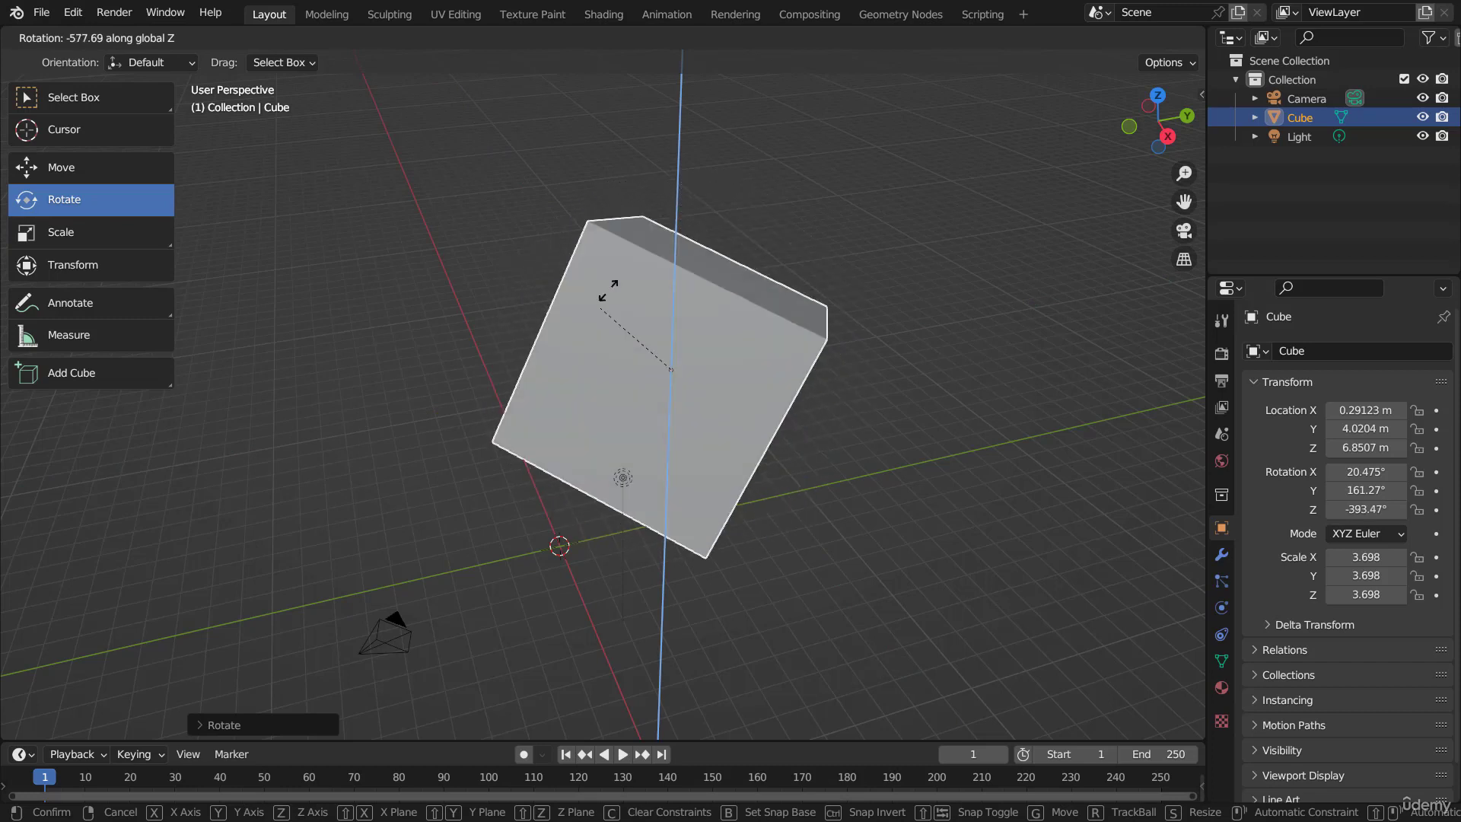
click(799, 318)
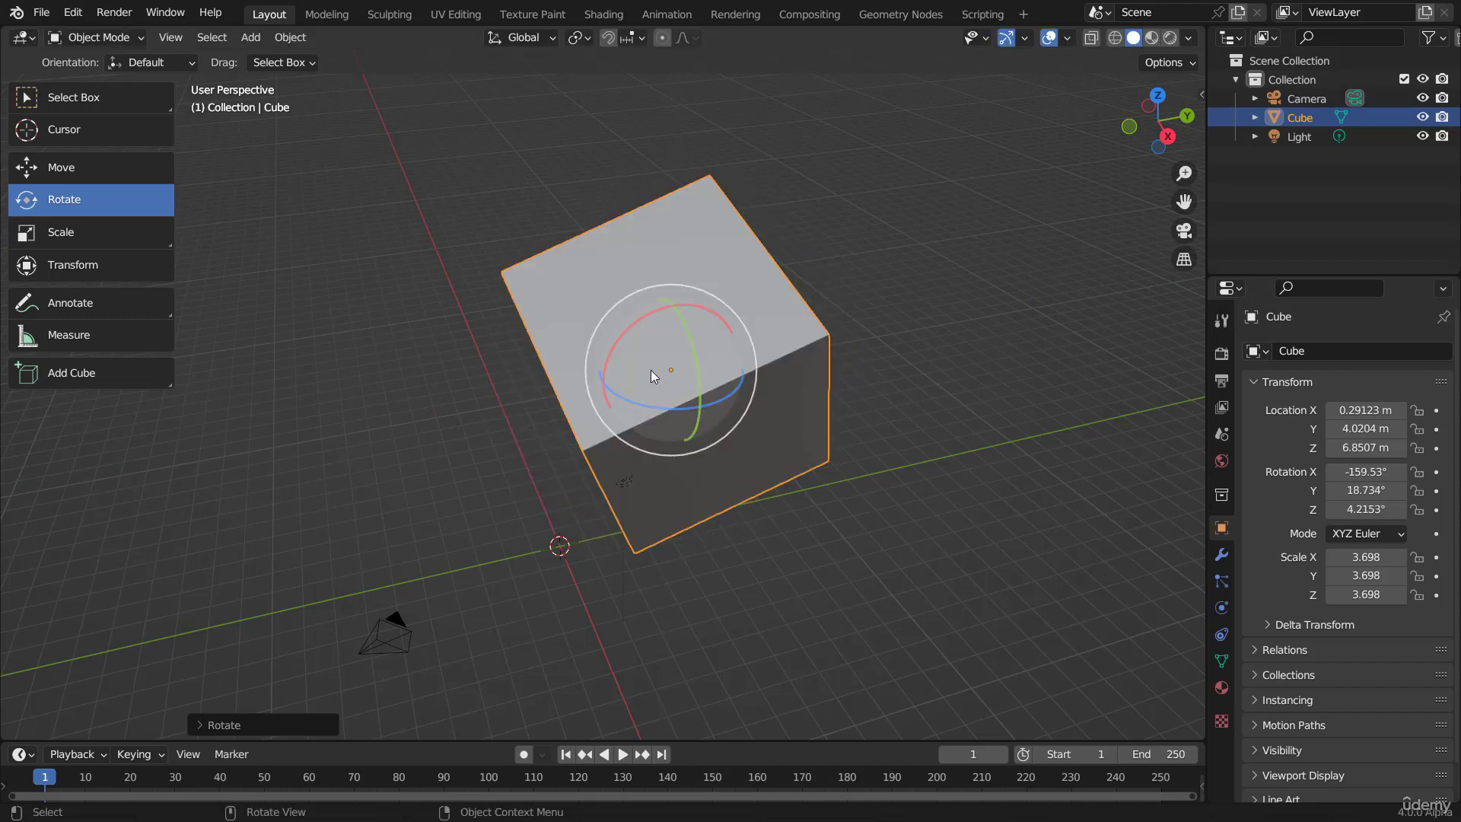
Step: Rotate the cube in trackball mode to about X 325°, Y 232°, Z -864°
key(r)
key(r)
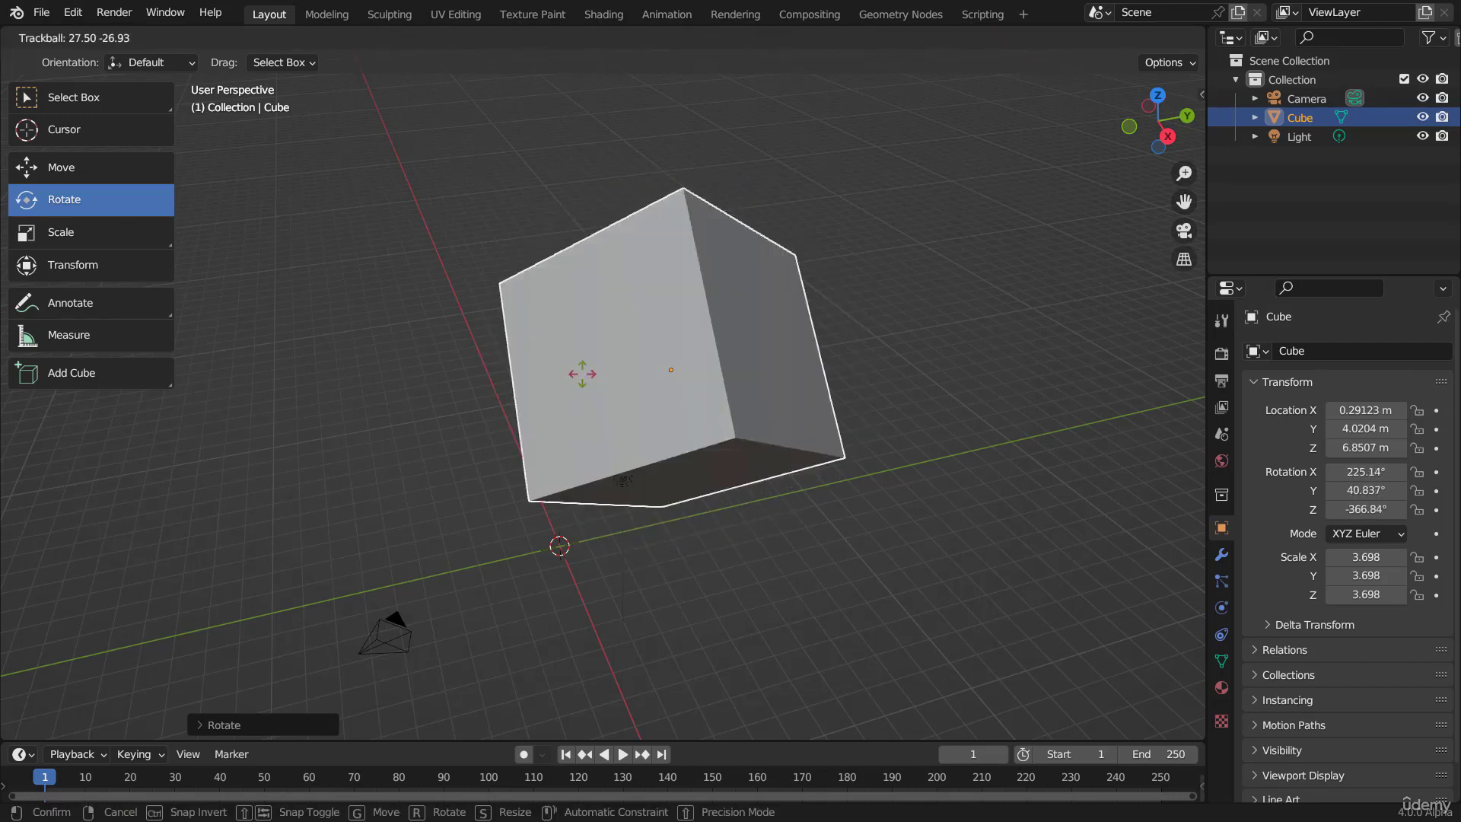
click(733, 258)
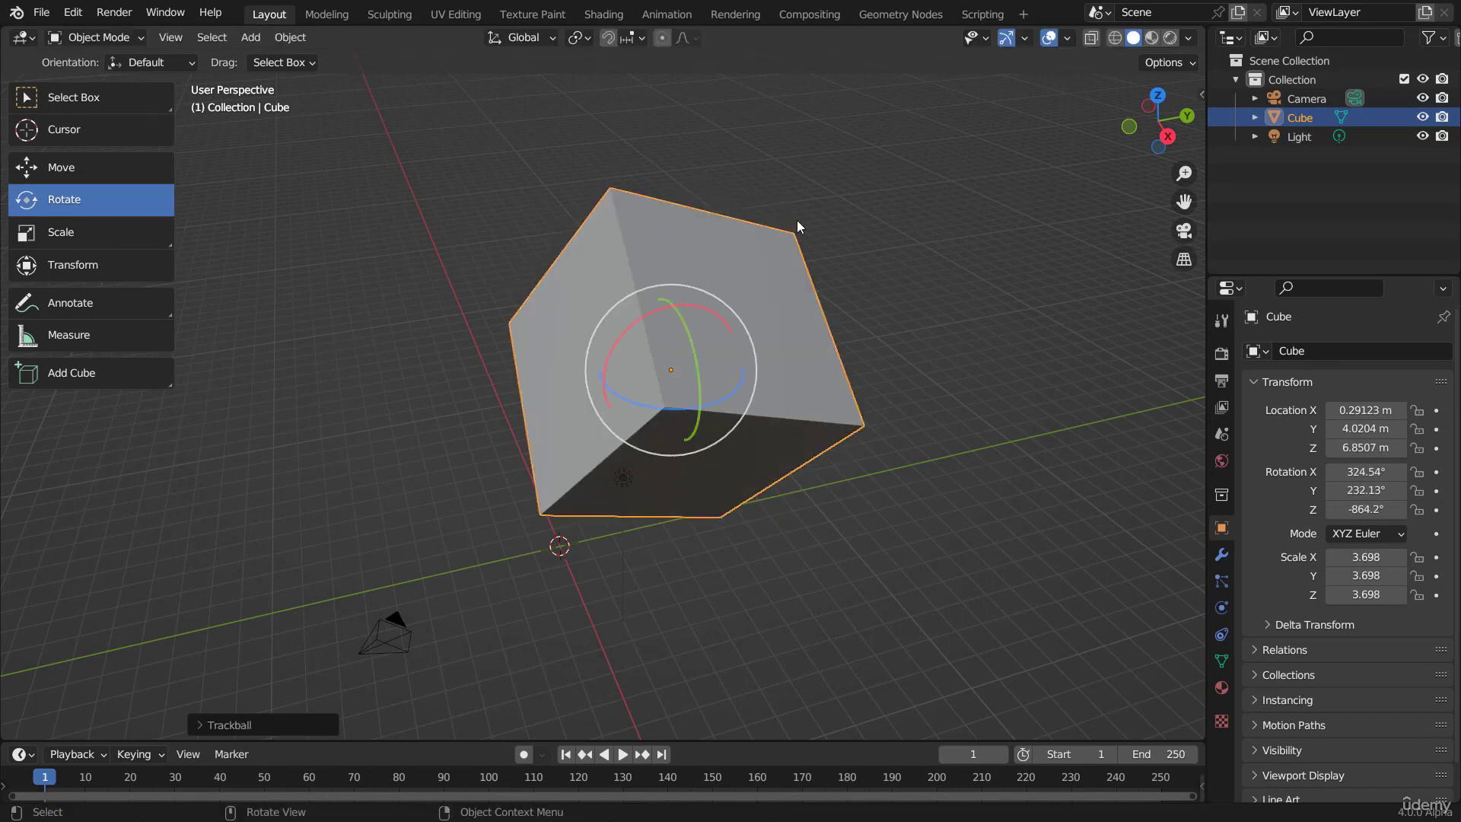
Step: Try the plain view-aligned rotation on the cube from two different viewing angles, discarding it each time
key(r)
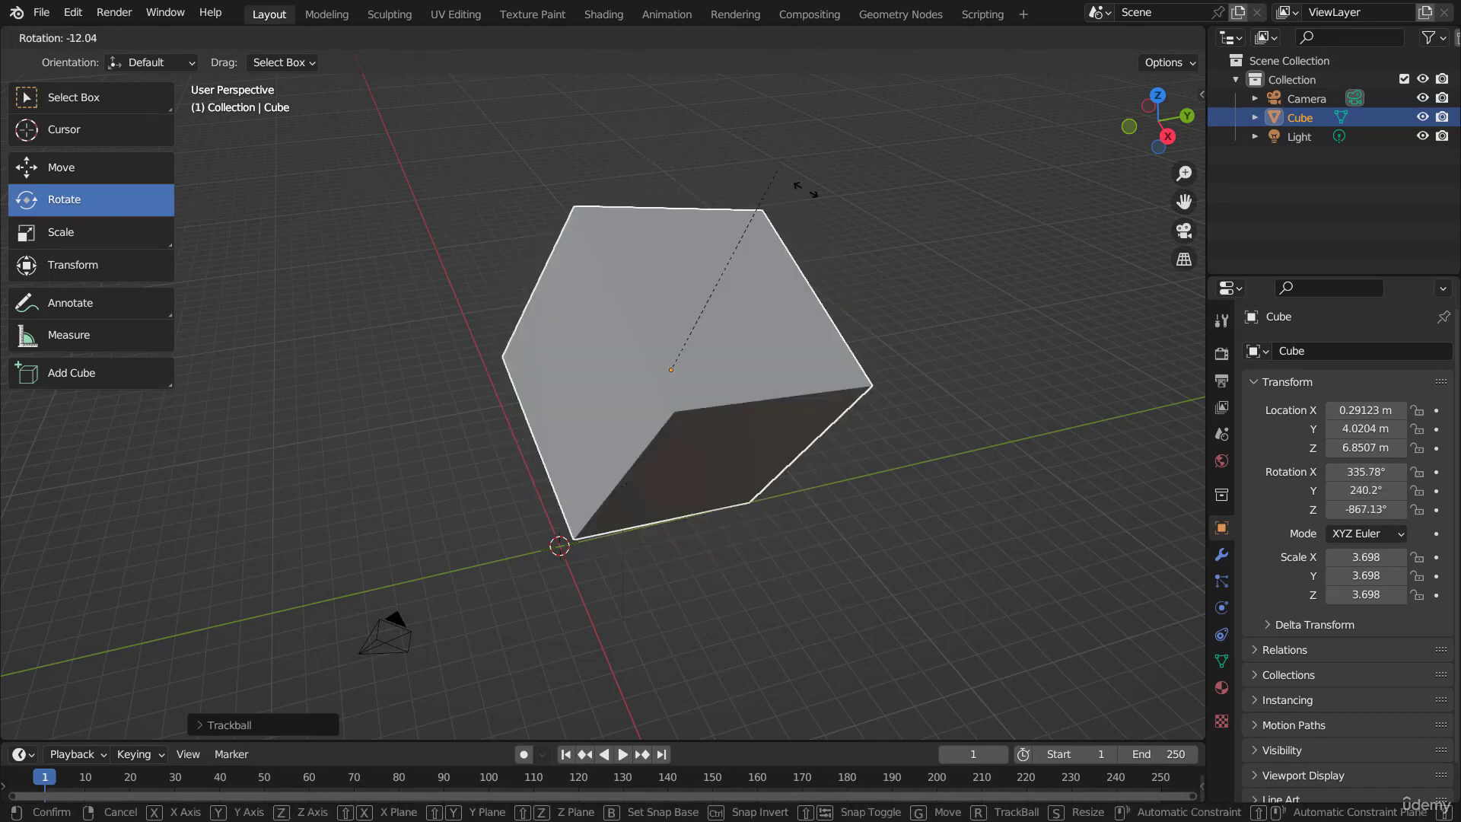
click(562, 377)
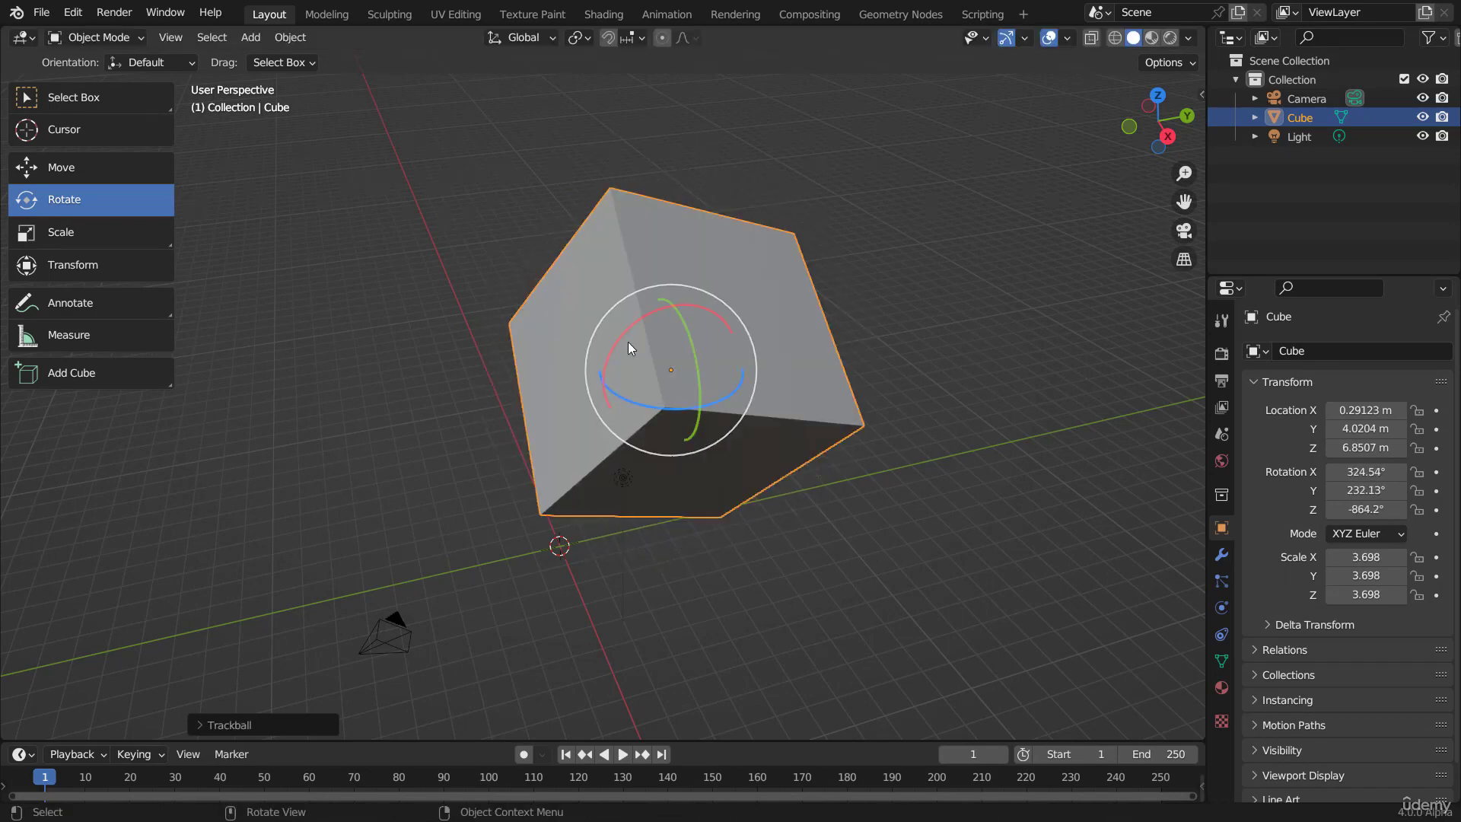
middle_drag(628, 348, 766, 414)
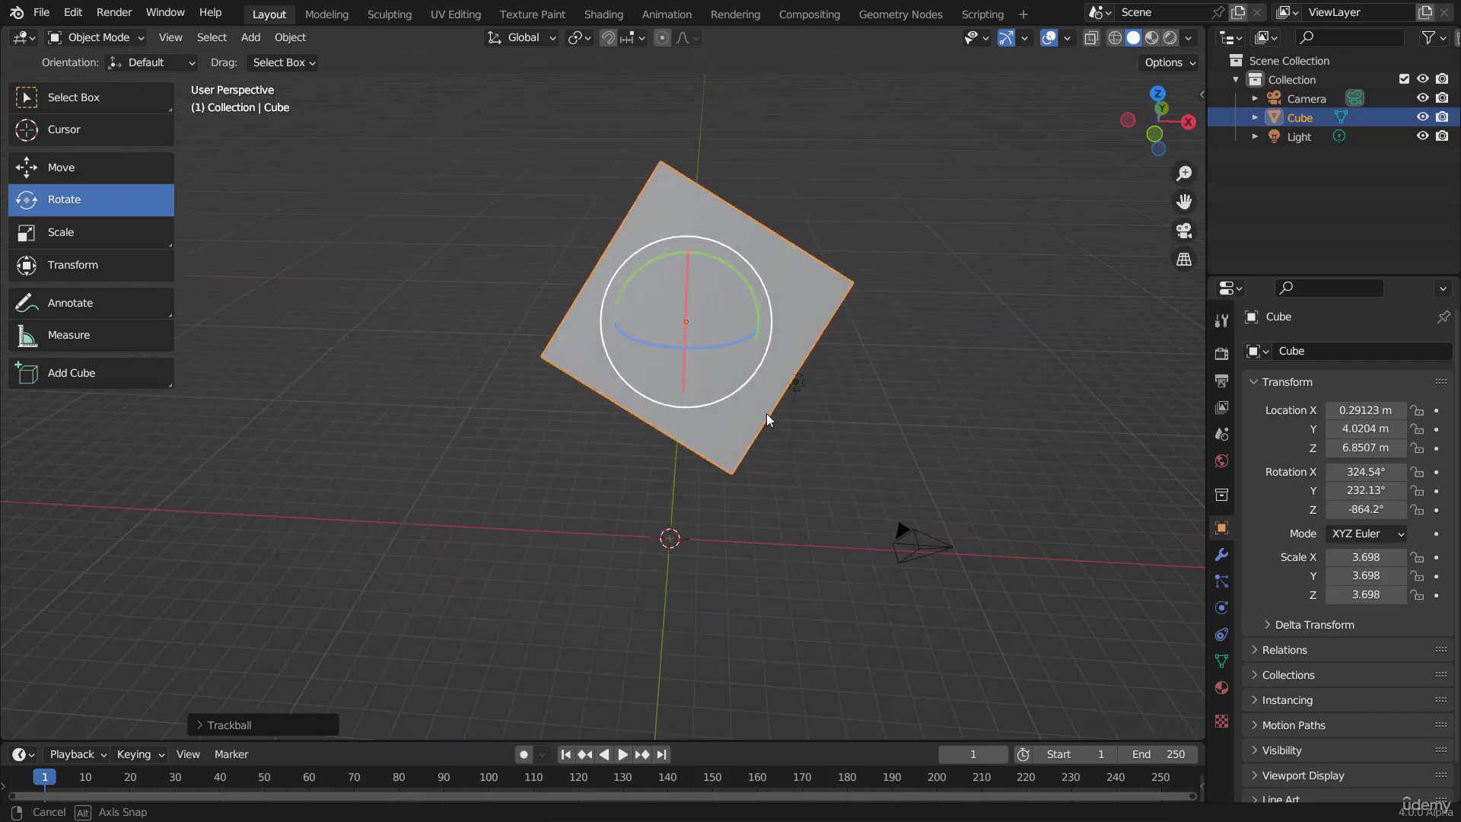
key(r)
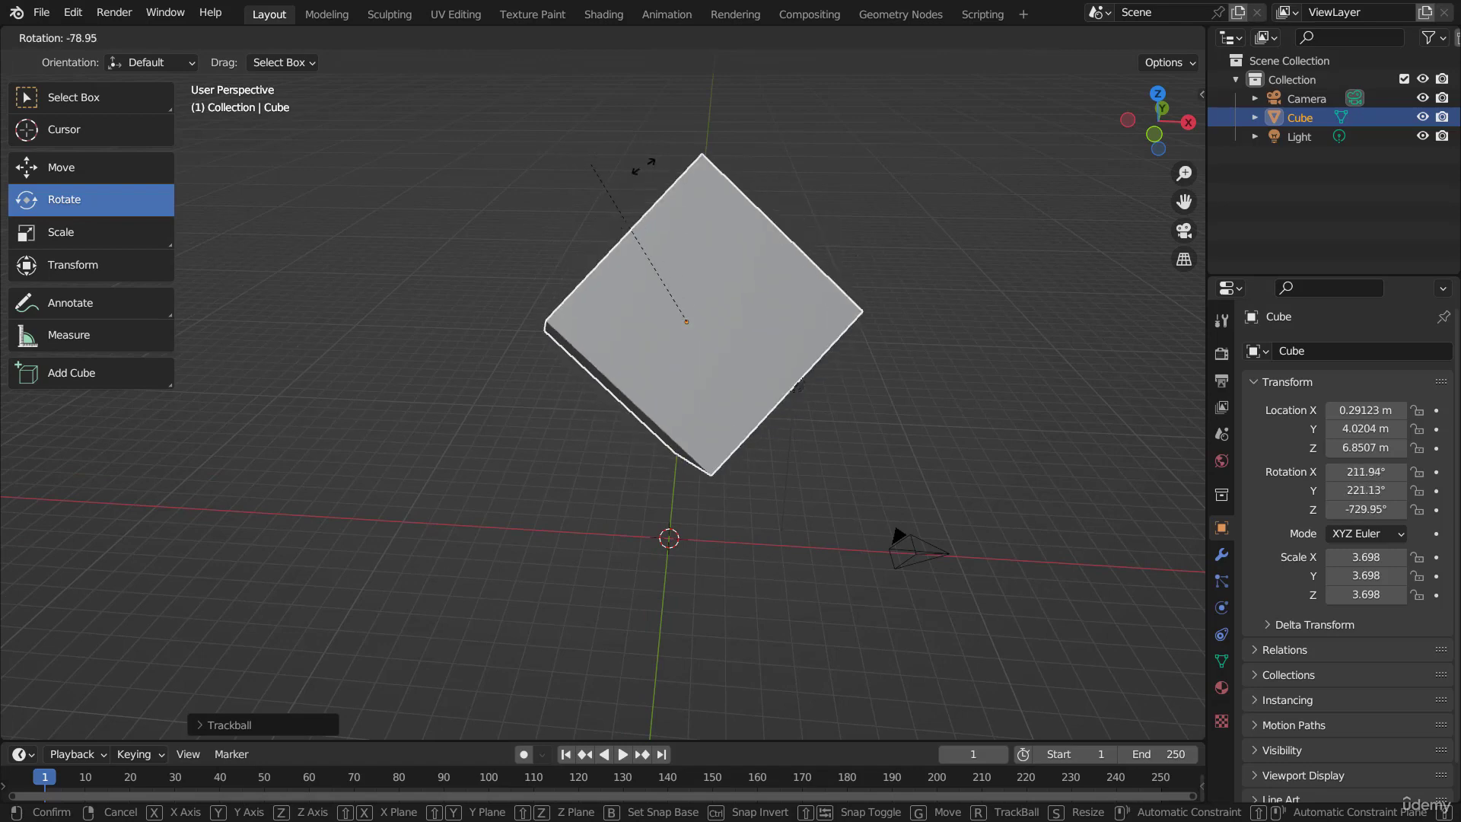
click(805, 261)
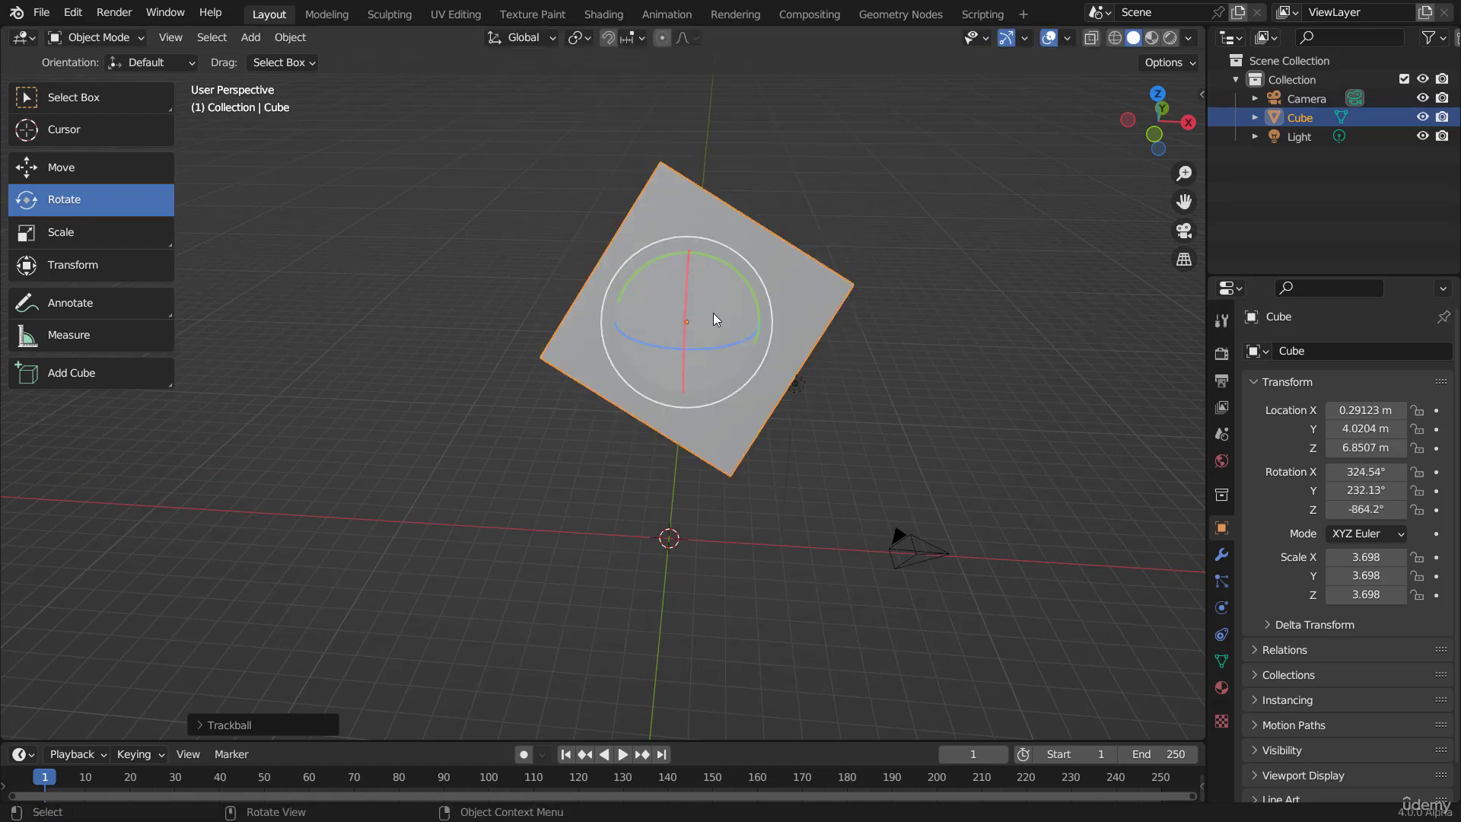
Step: Rotate the cube in trackball mode to about X 324.4°, Y 236.17°, Z -871.87°
key(r)
key(r)
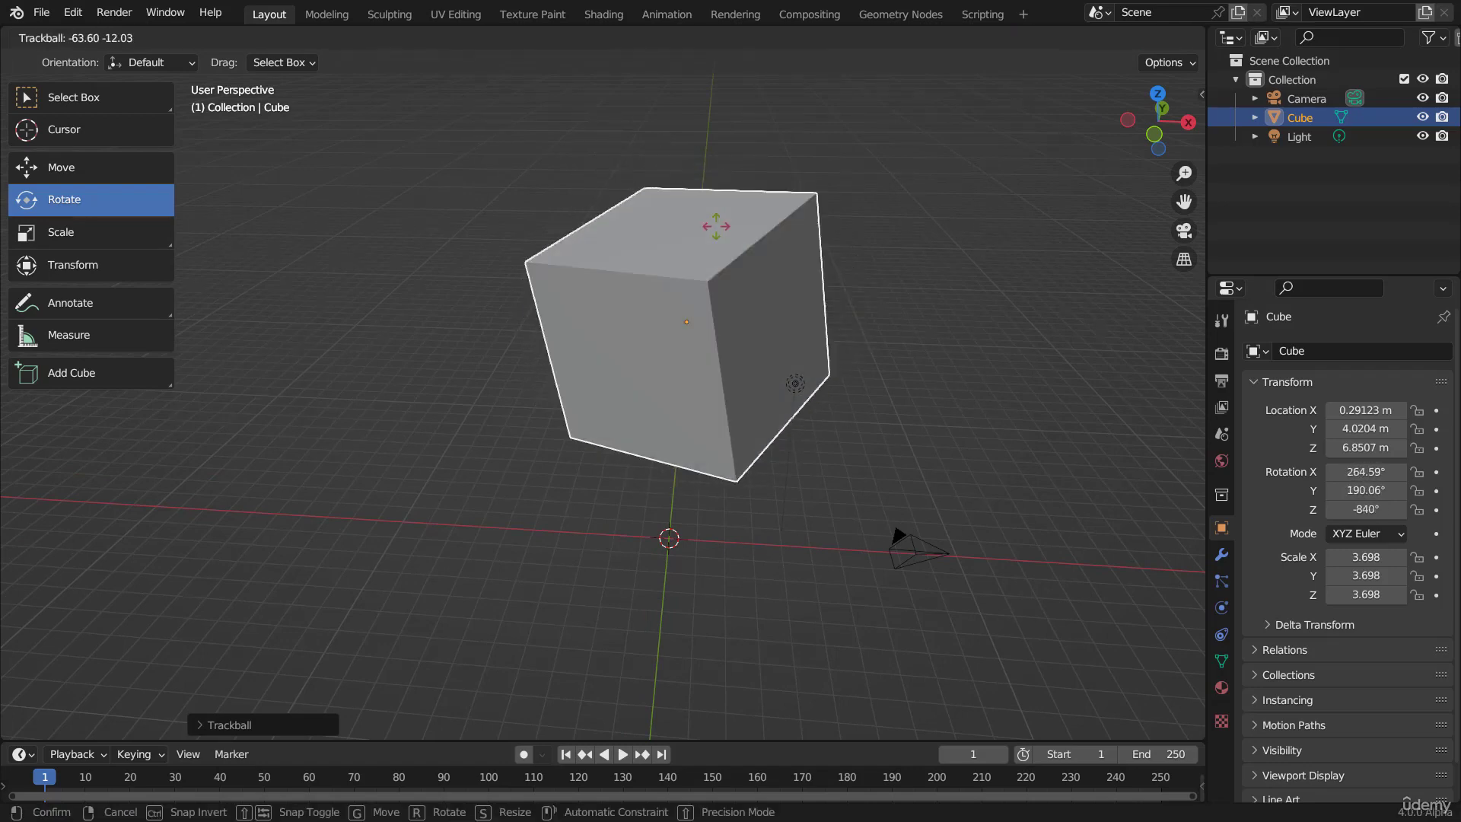
click(726, 304)
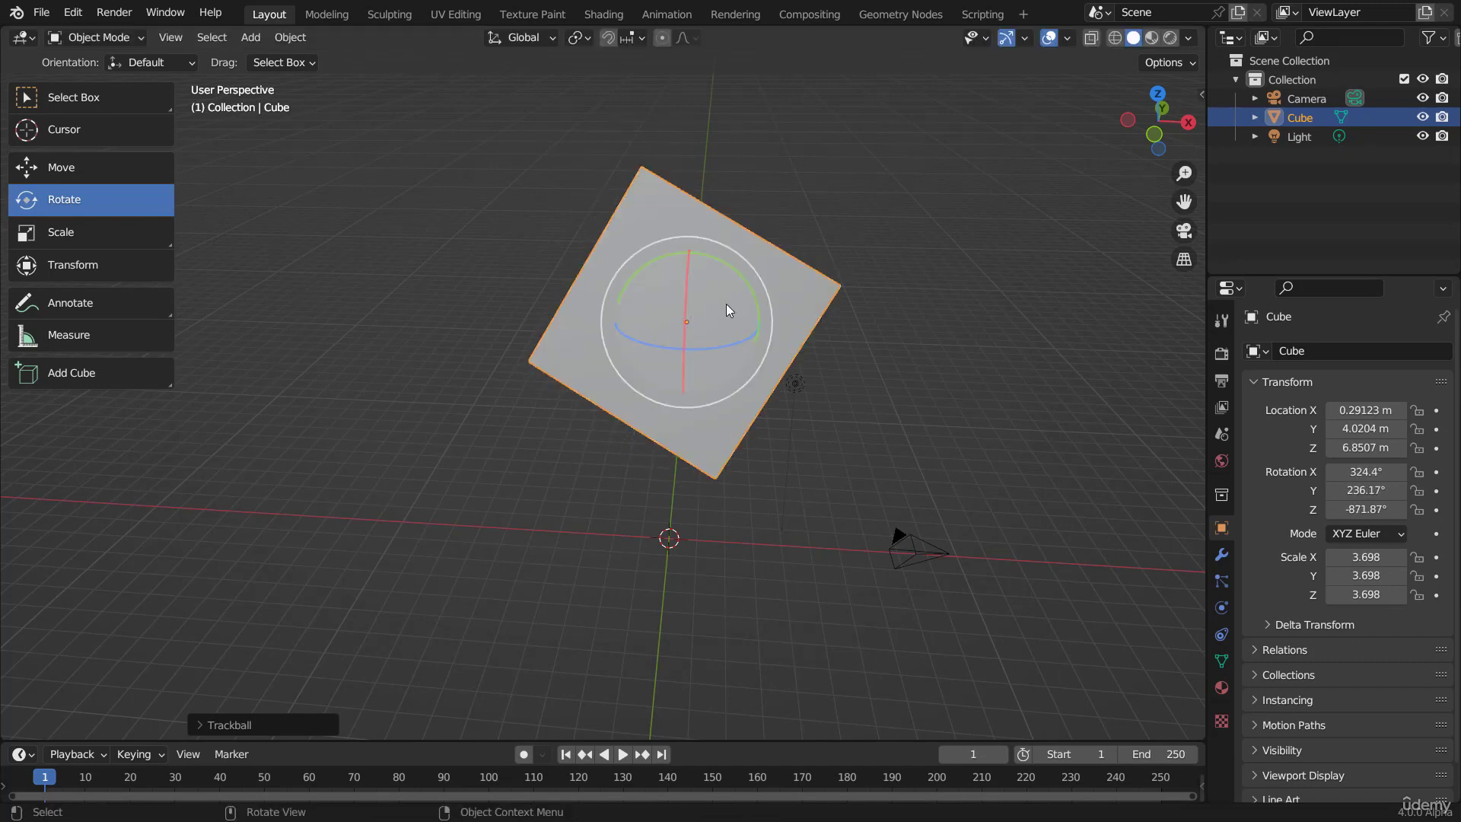
Step: Try the plain view-aligned rotation on the cube, switch it to trackball mode, and discard the rotation
key(r)
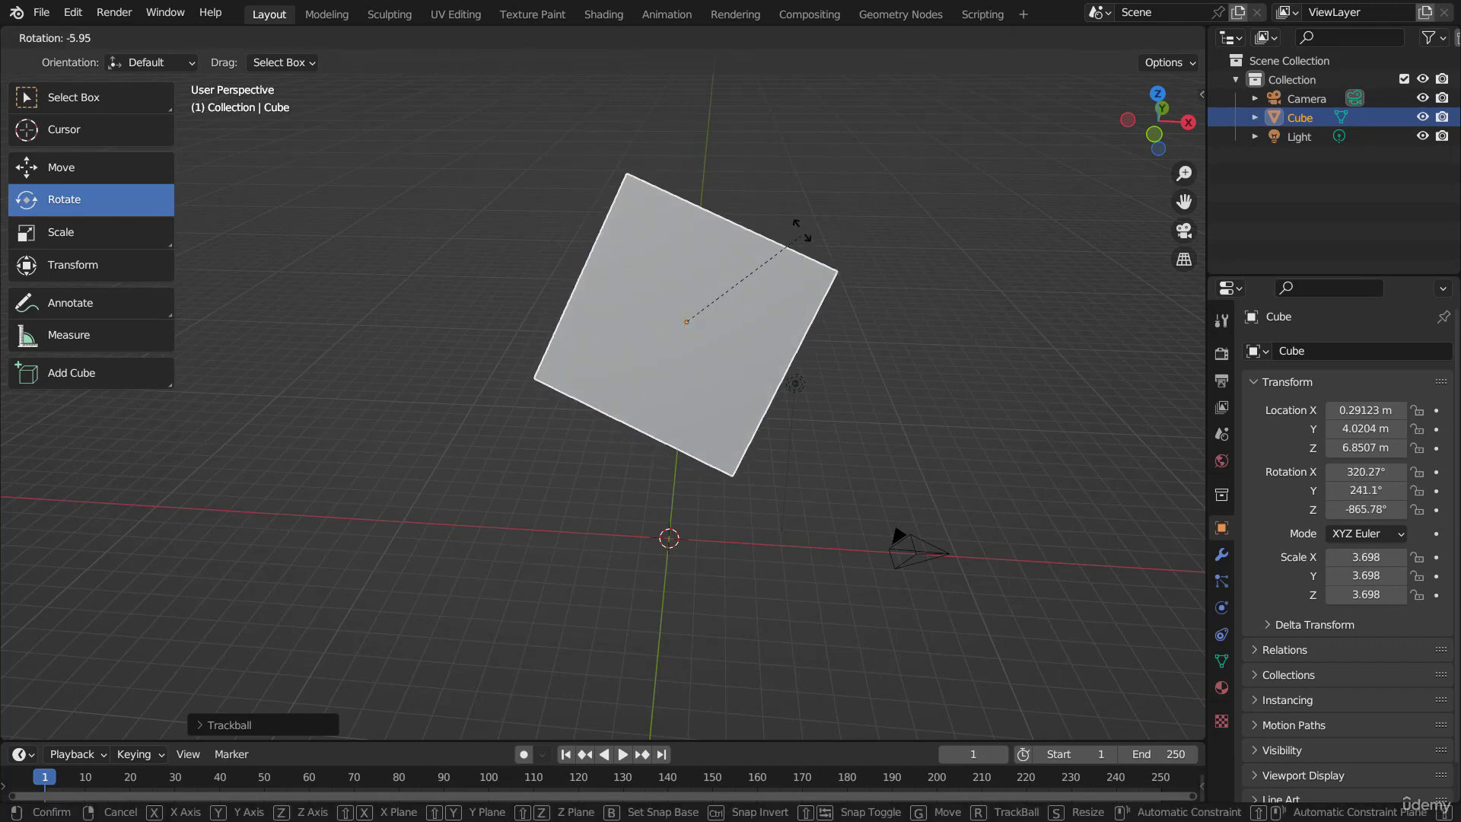
key(r)
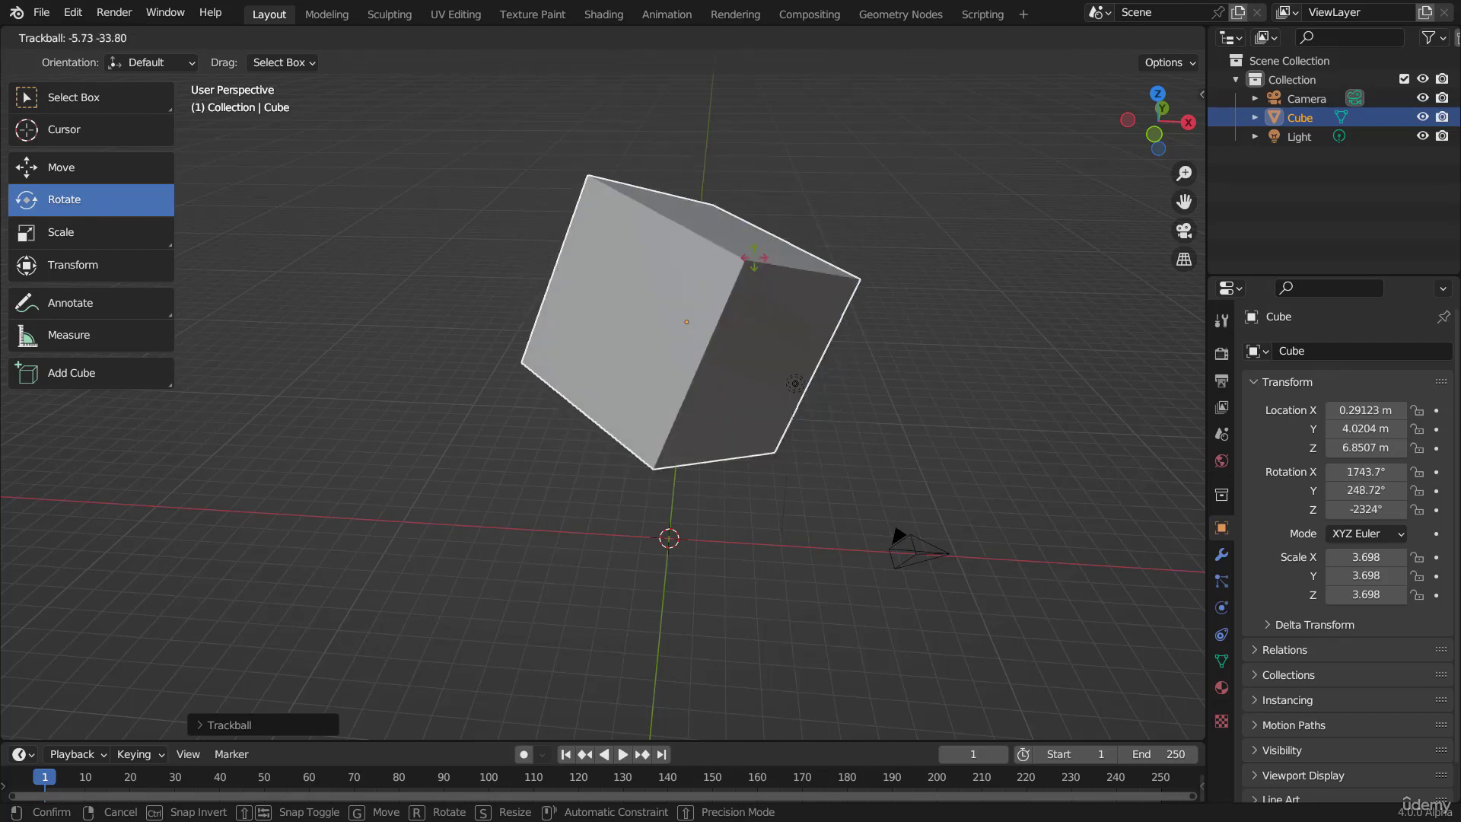
click(689, 263)
Step: Activate the Scale tool and stretch the cube with its single-axis handles to about X 5.999, Y 5.874, Z 5.893
click(97, 232)
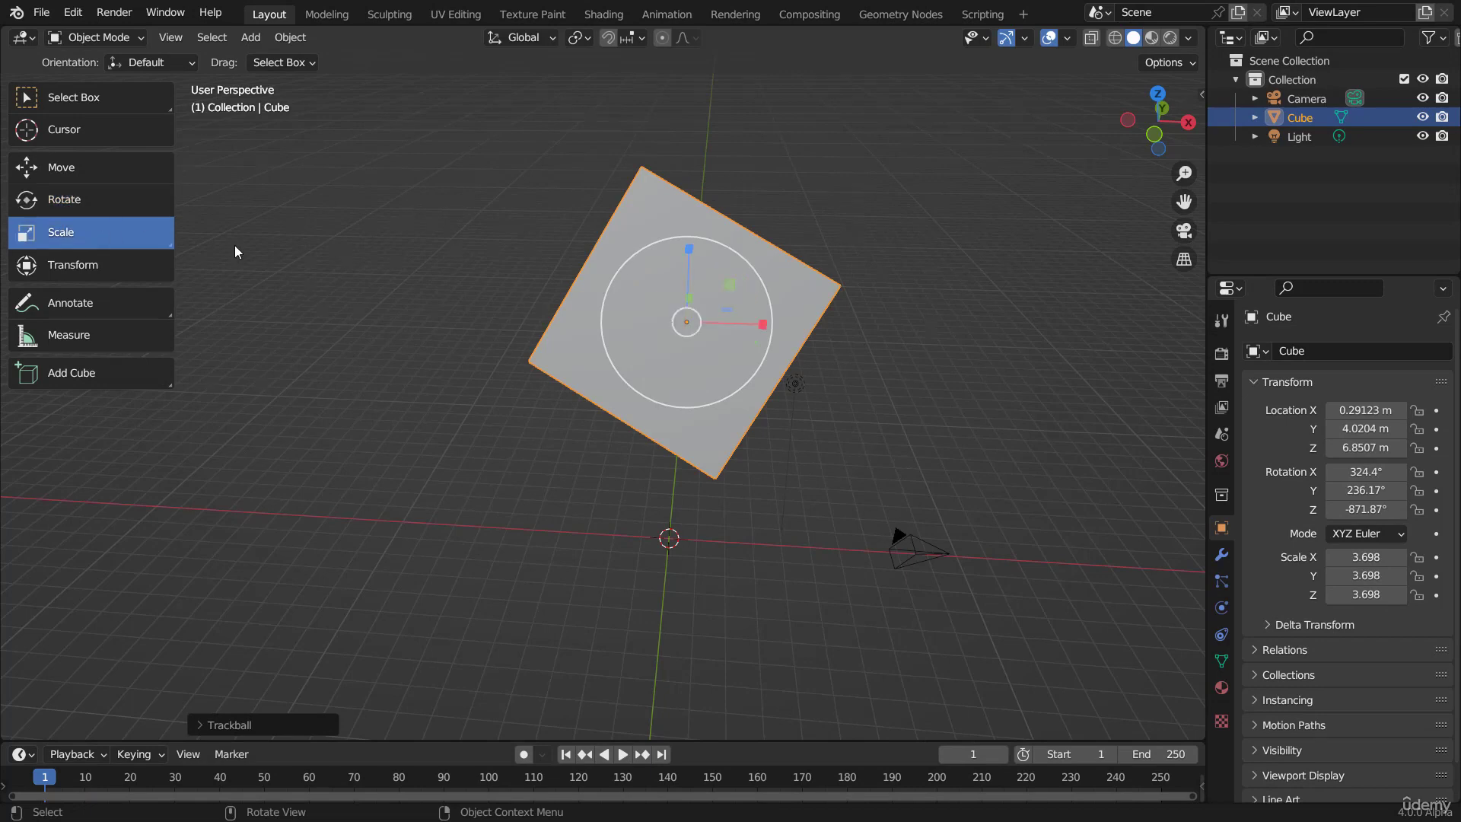
middle_drag(788, 361, 612, 390)
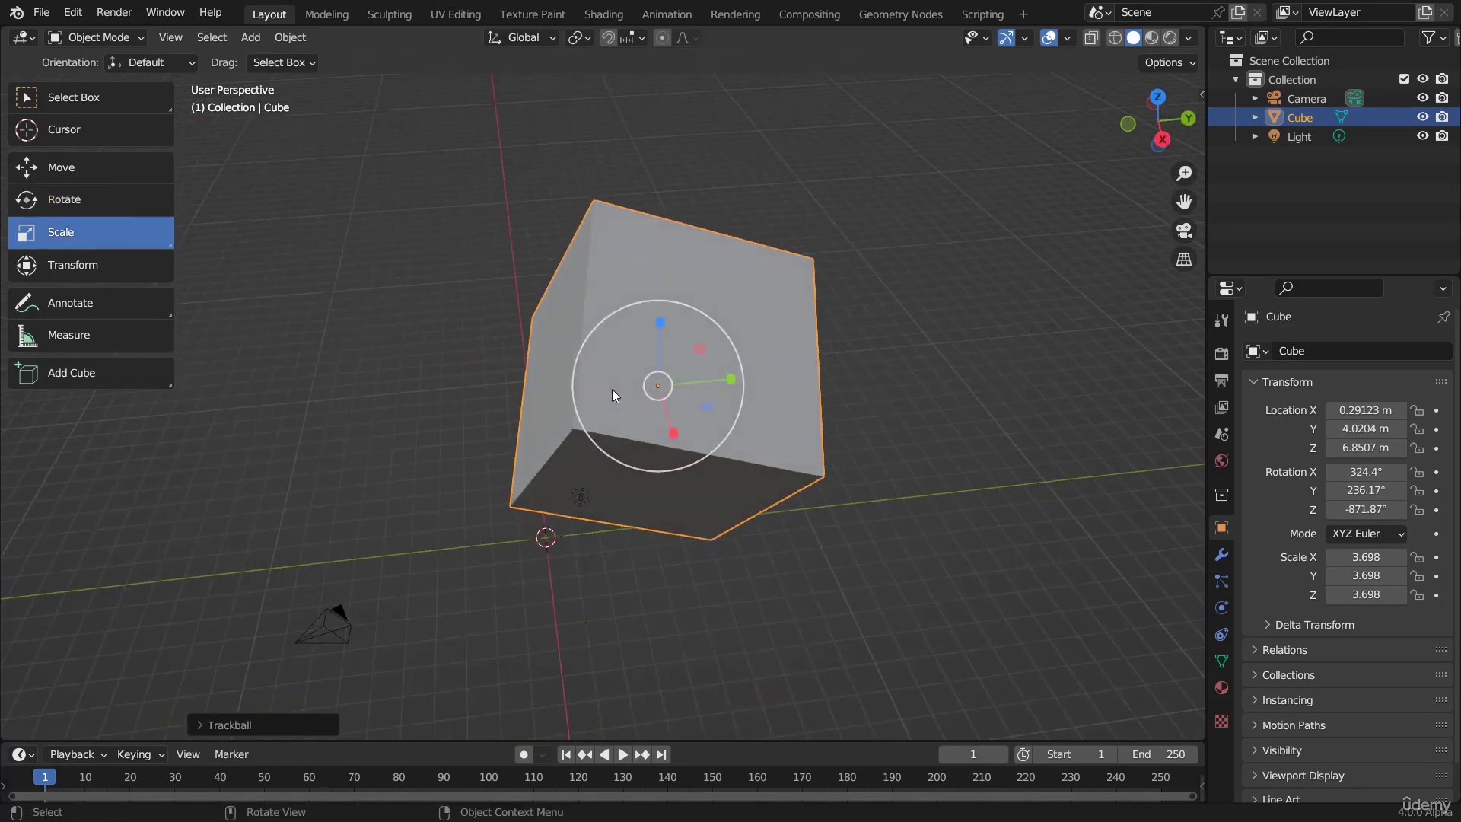
drag(659, 325, 662, 287)
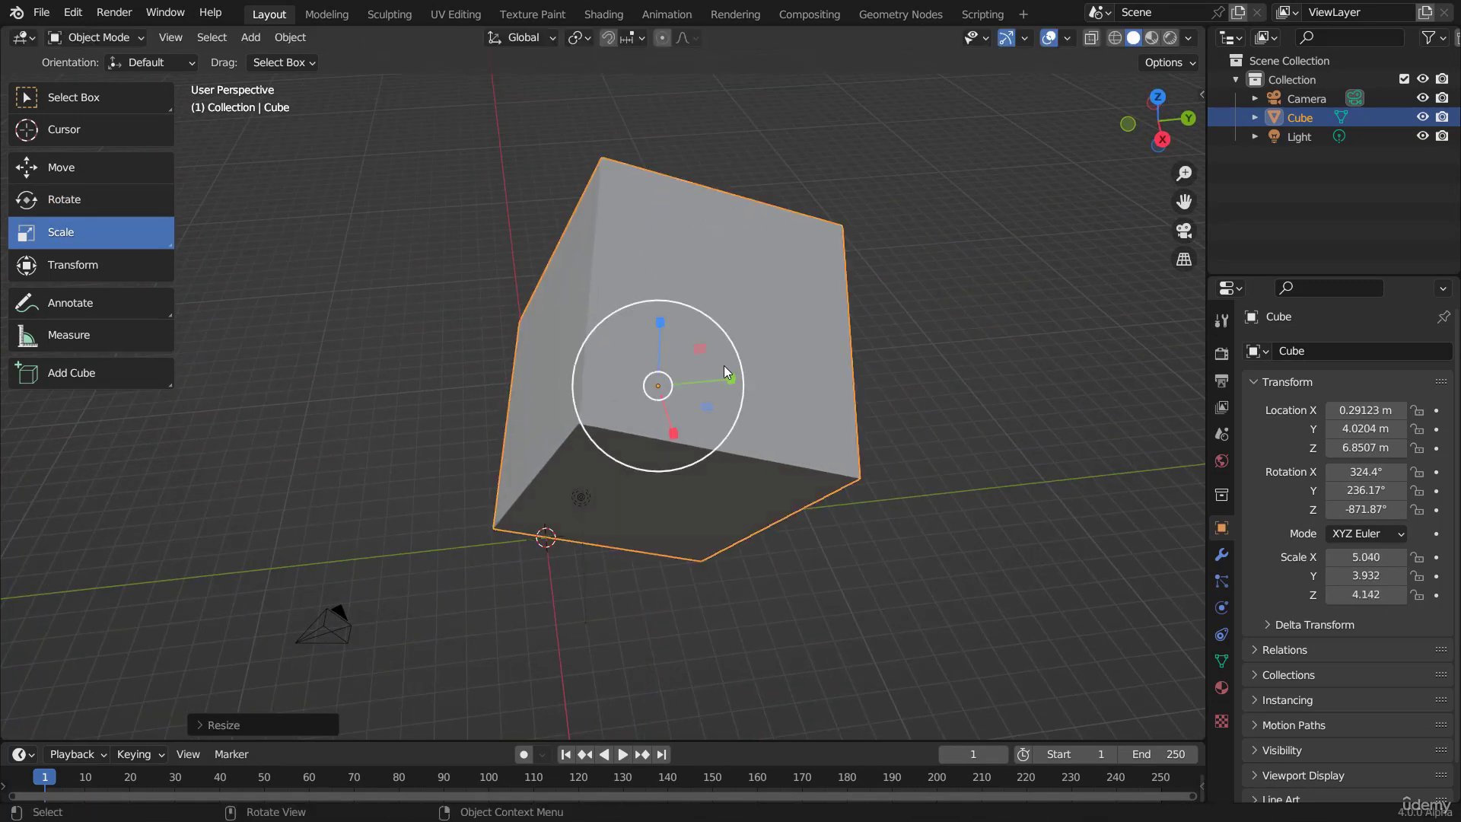
drag(728, 375, 742, 383)
drag(672, 445, 736, 411)
middle_drag(736, 411, 728, 333)
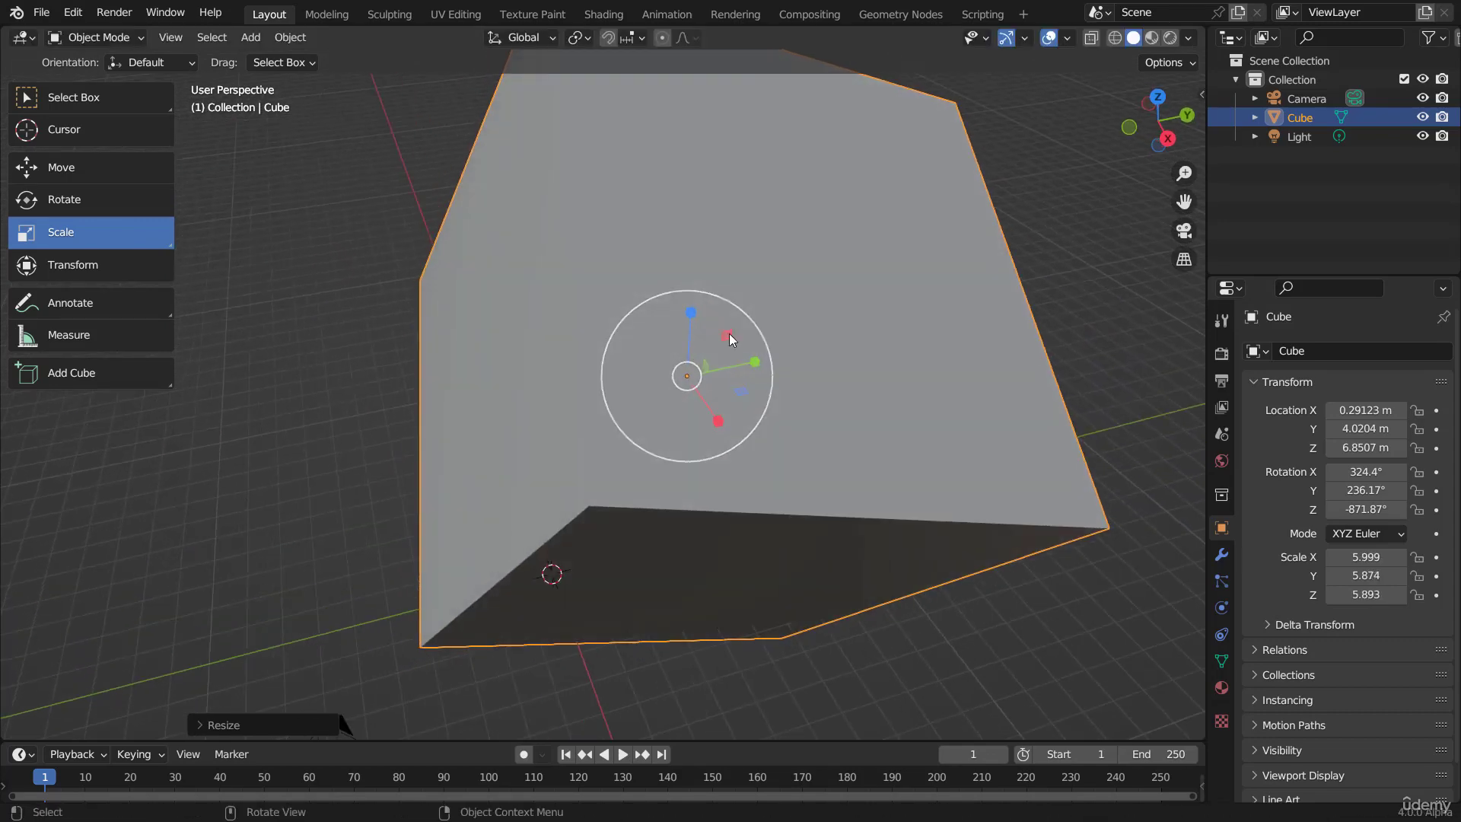
Step: Resize the cube with the Scale gizmo's two-axis plane handles to about X 5.59, Y 8.774, Z 5.44
drag(727, 335, 742, 326)
mouse_move(747, 388)
mouse_down()
mouse_move(737, 368)
mouse_move(721, 378)
mouse_up()
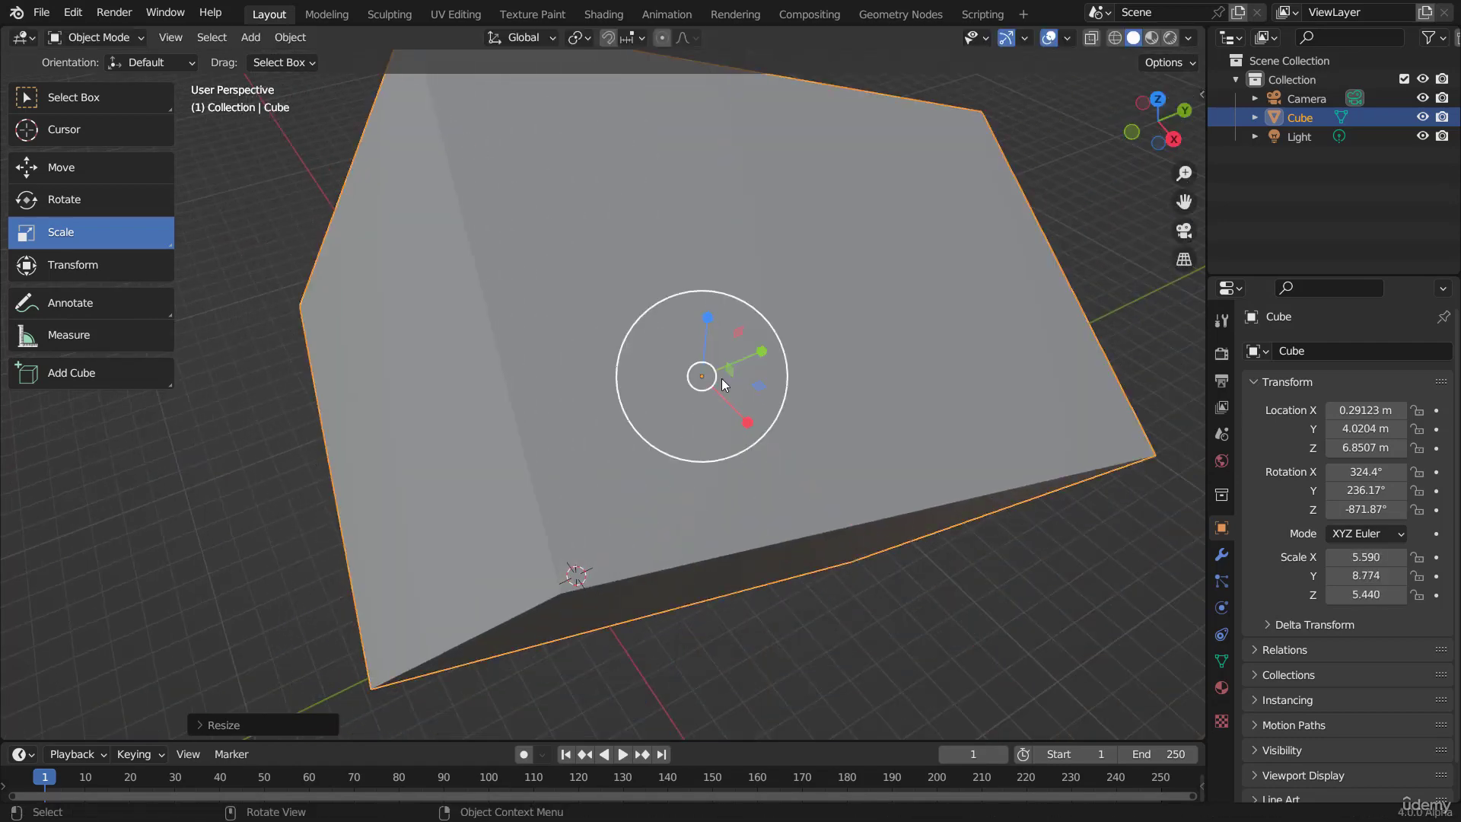
mouse_move(738, 339)
middle_down()
mouse_move(766, 367)
mouse_move(749, 333)
middle_up()
Step: Try scaling the cube along the single global axes Z, Y and X in turn, and discard the scaling
scroll(752, 332, up, 4)
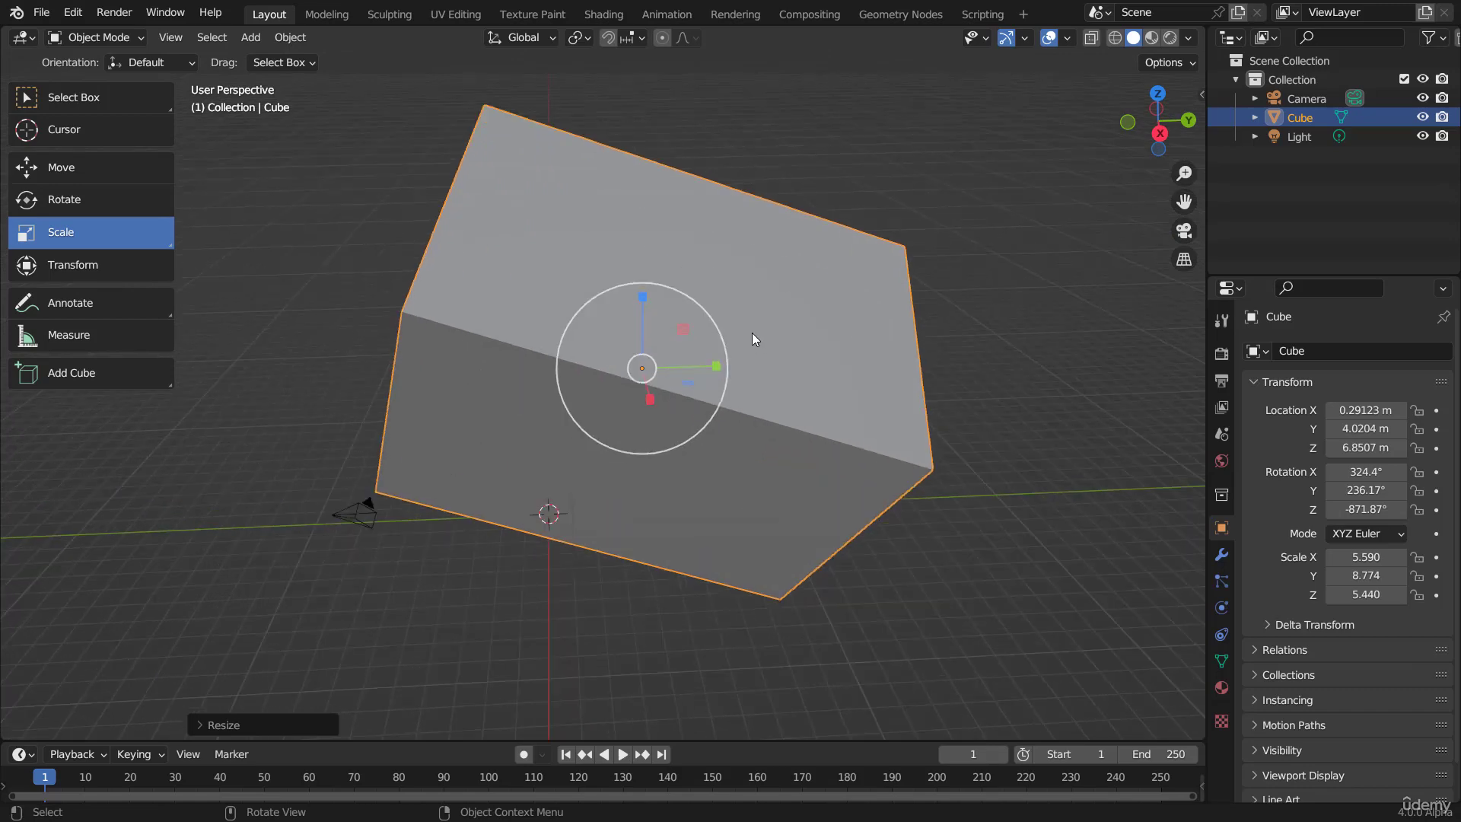
key(s)
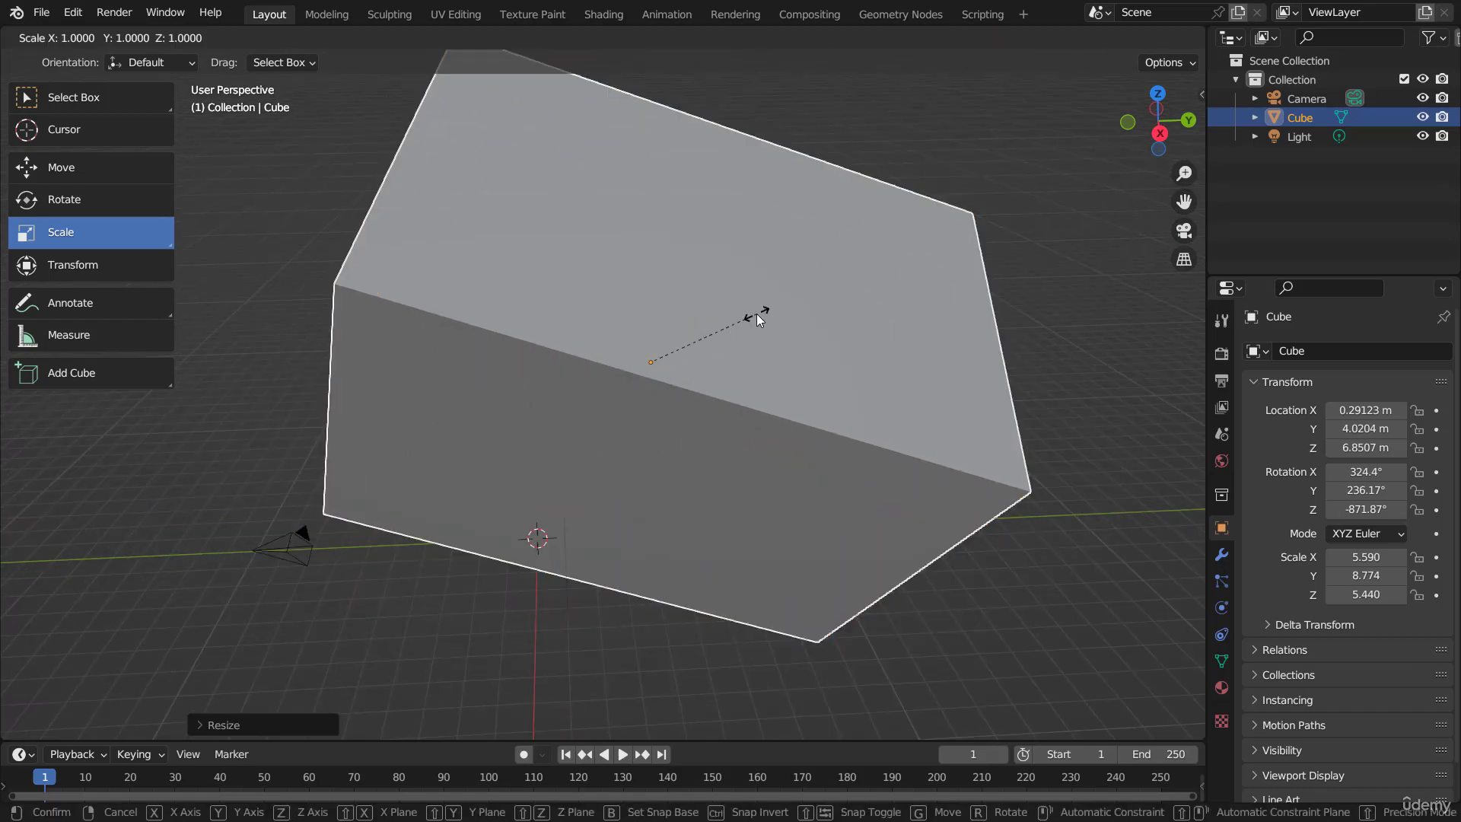
key(z)
key(y)
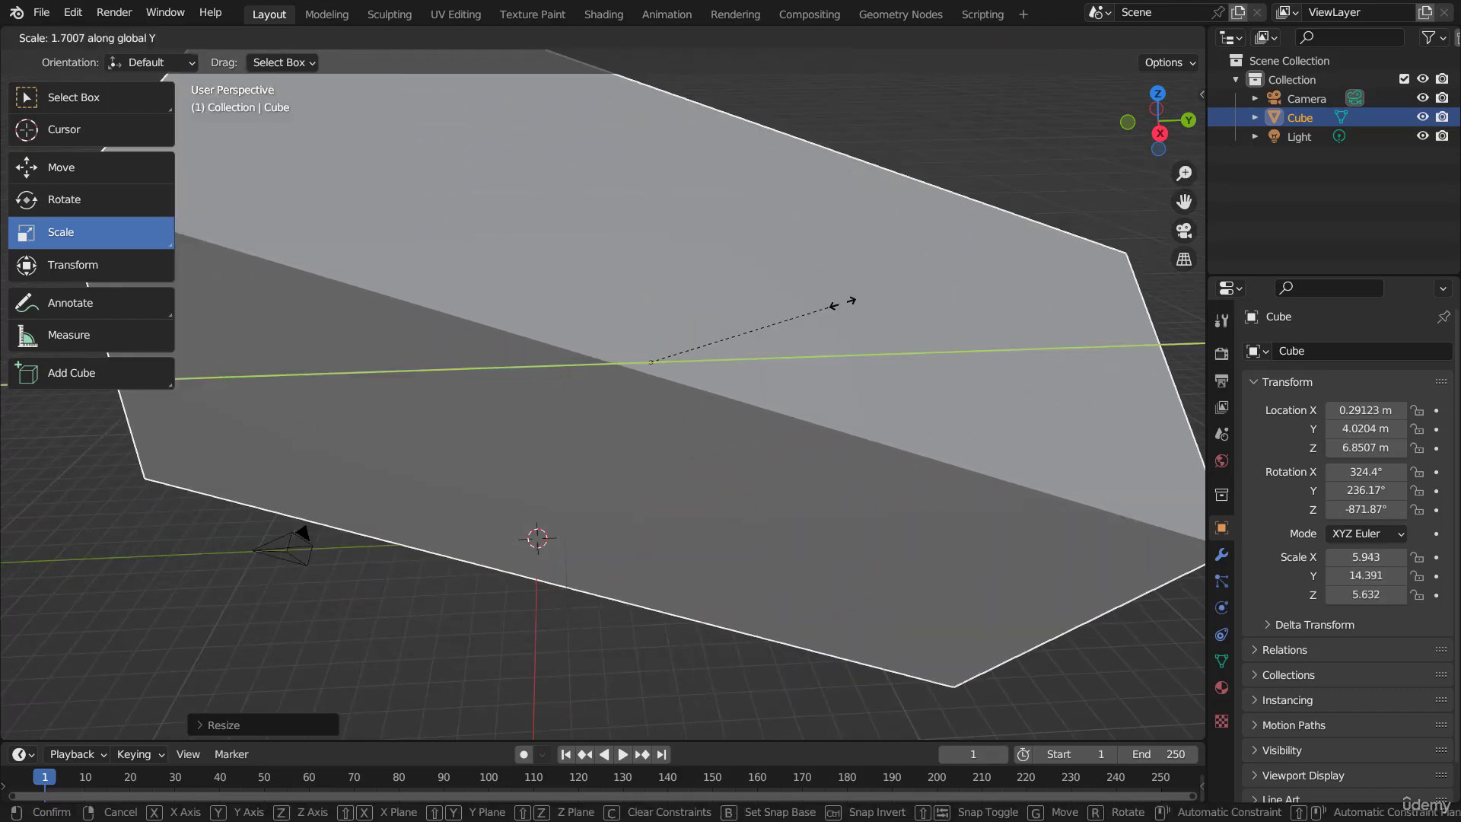
key(x)
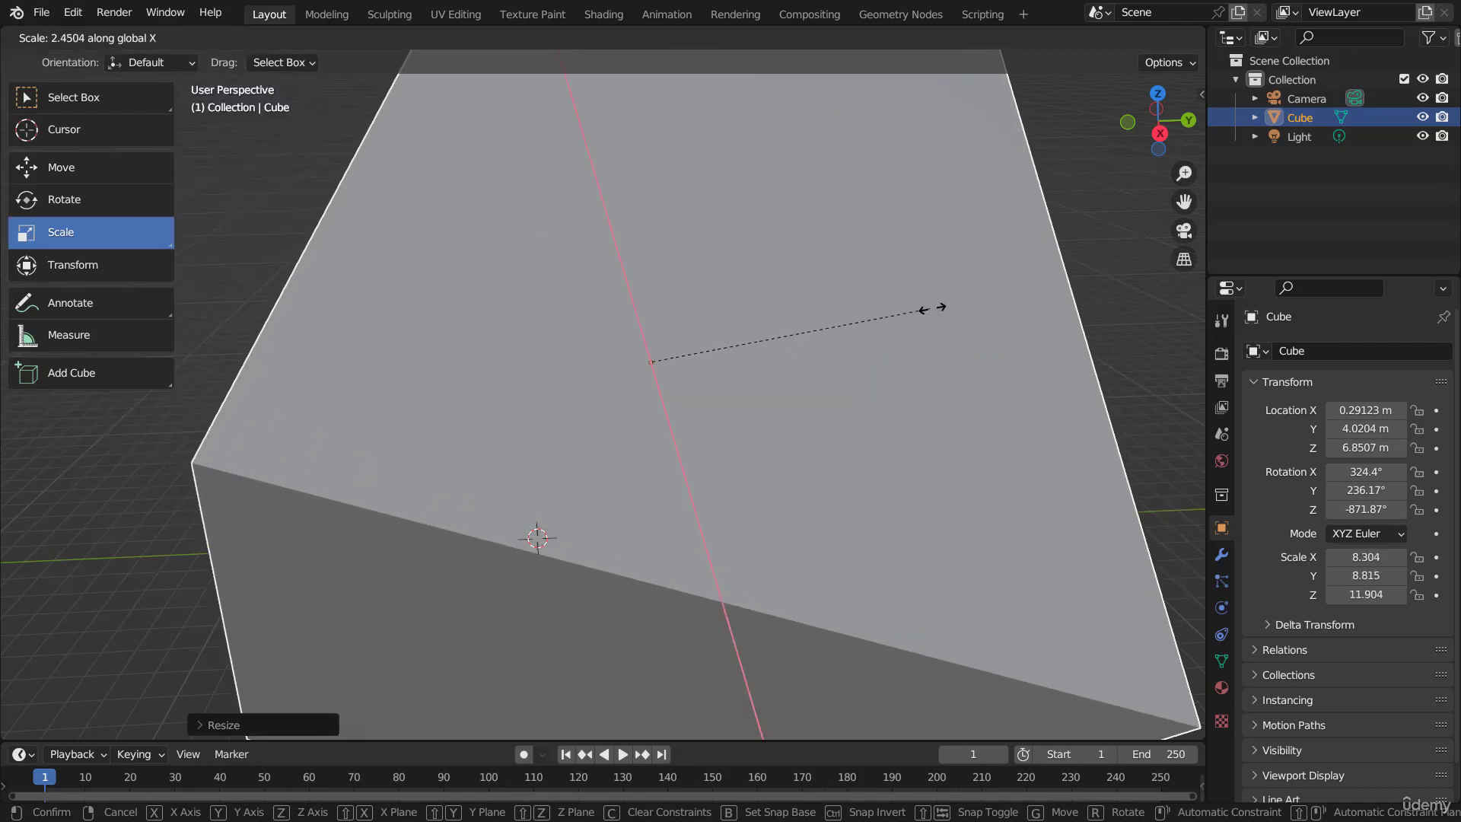
key(Escape)
Step: Try scaling the cube on two axes at once, locking global Z, X and Y in turn, and discard the scaling
scroll(773, 372, down, 5)
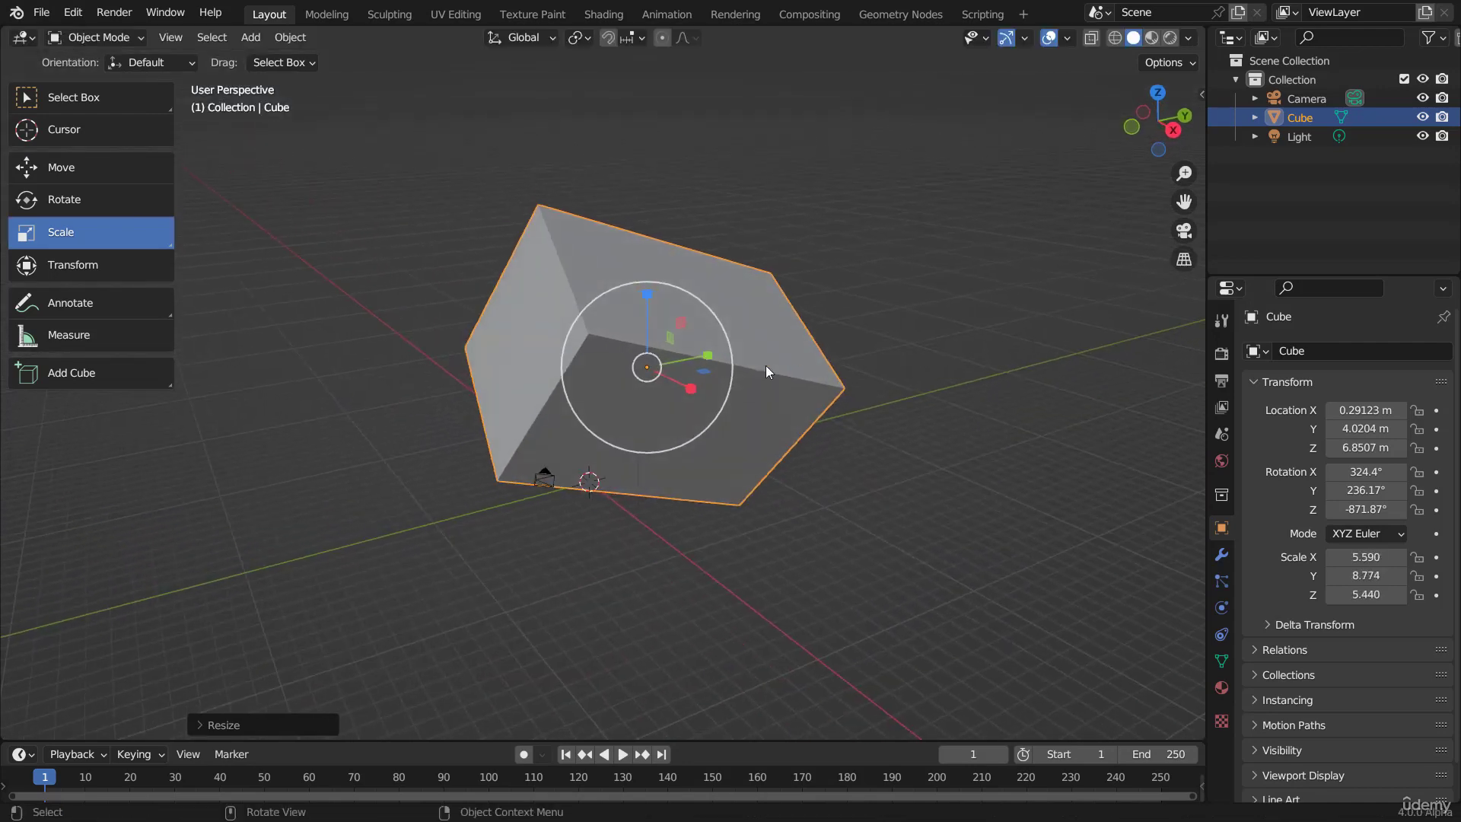
key(s)
key(shift+z)
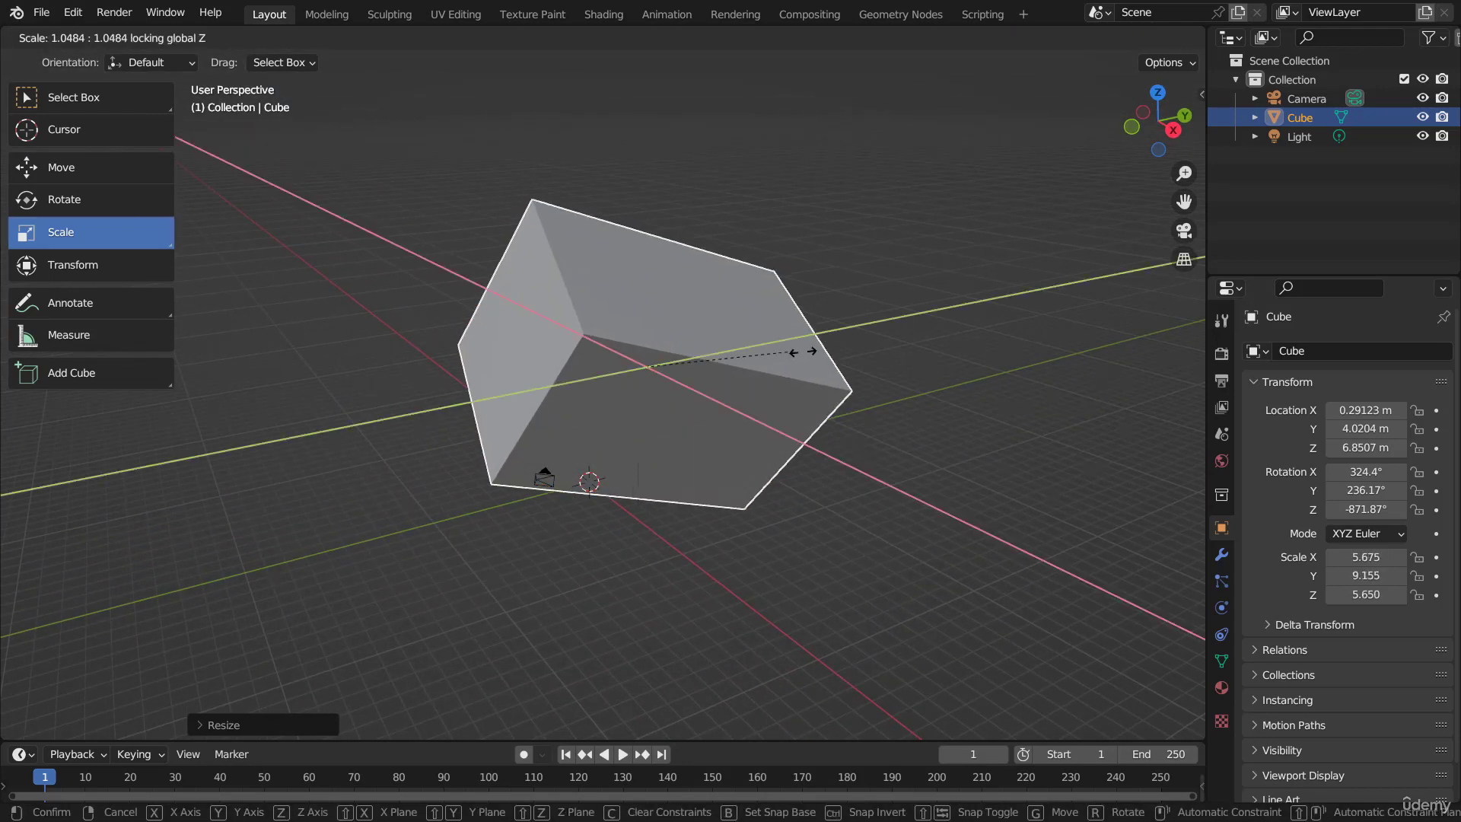
key(shift+x)
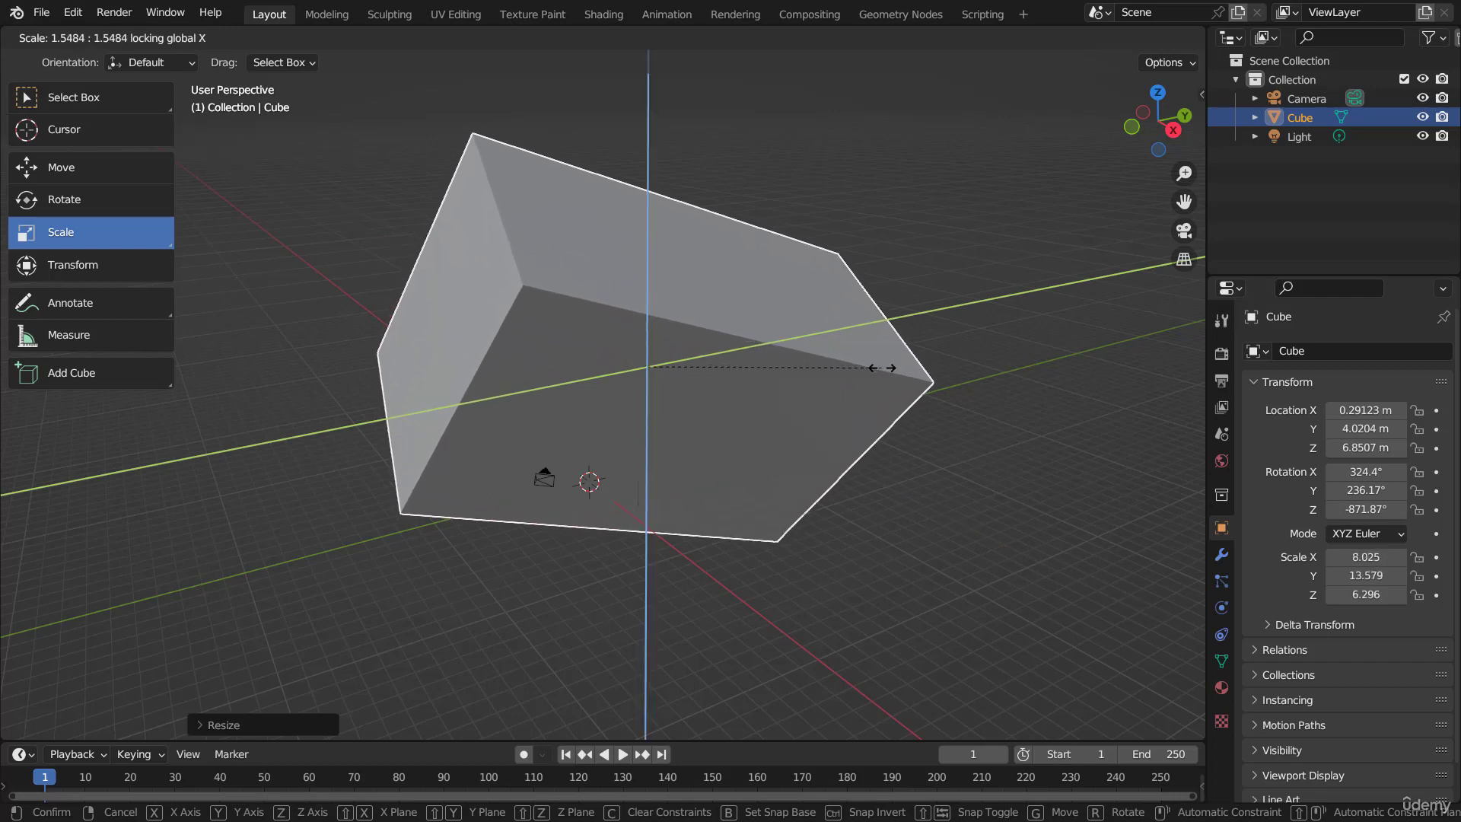
key(shift+y)
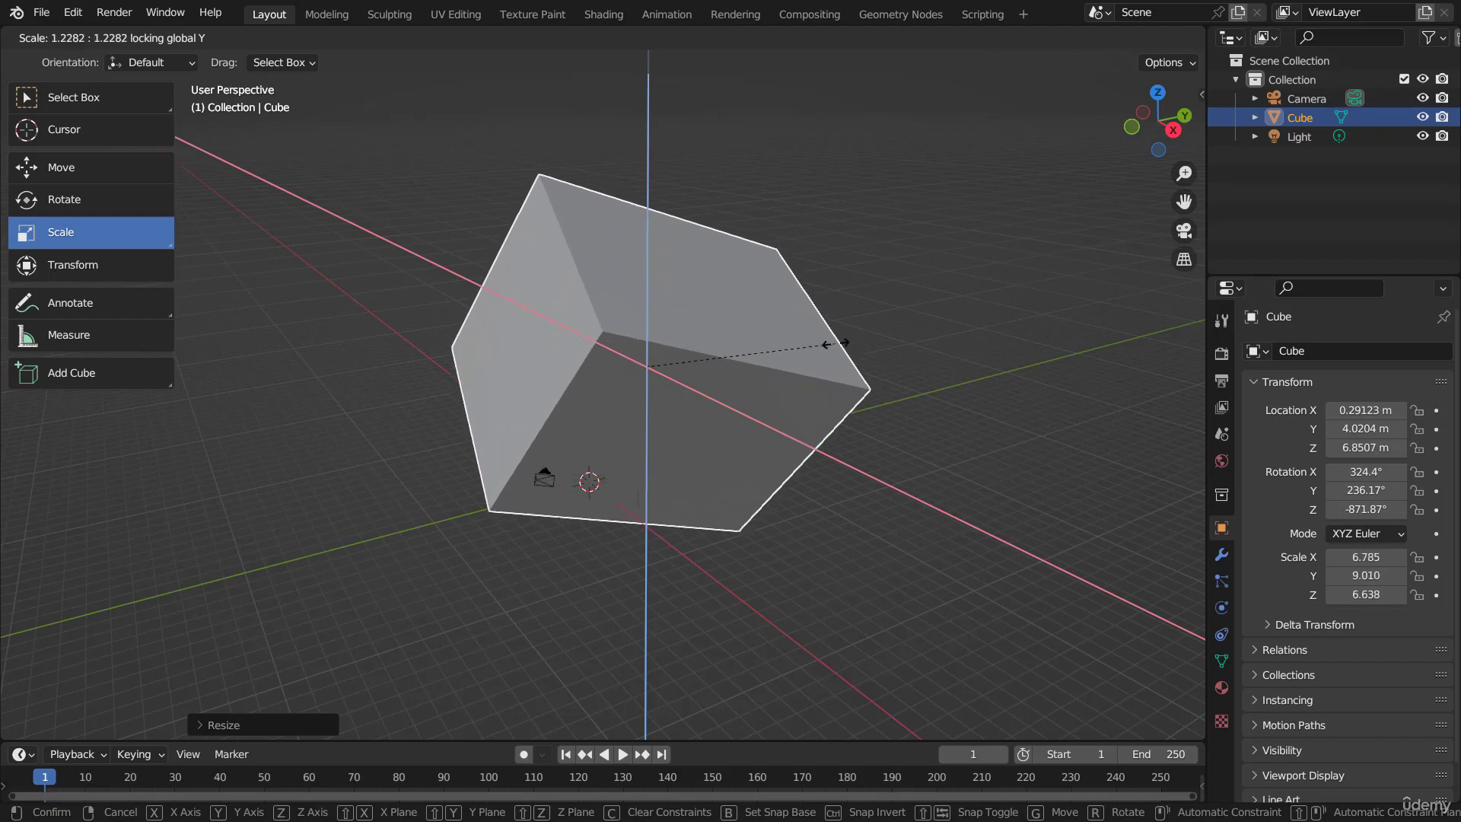
right_click(749, 323)
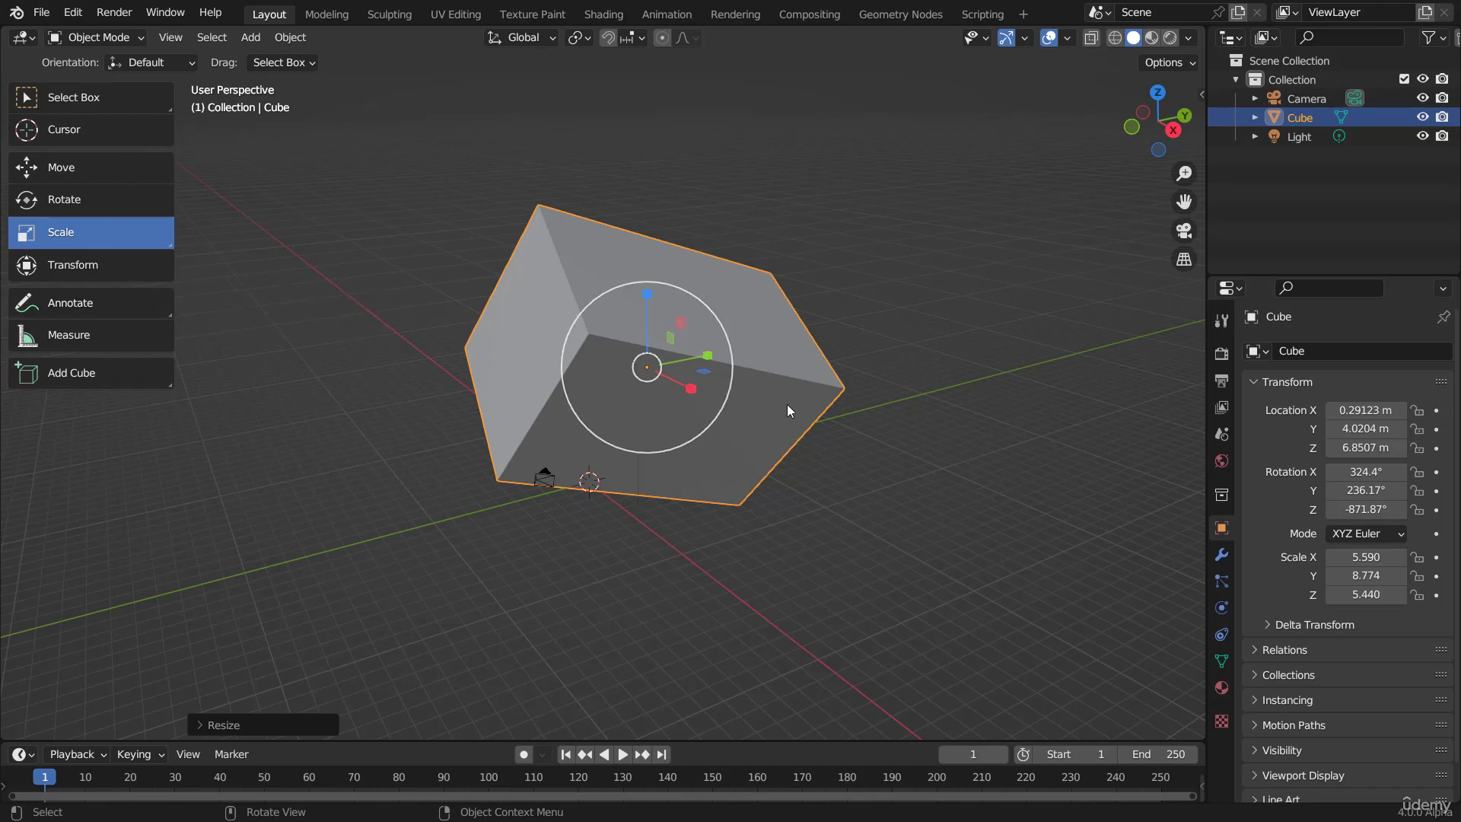
Step: Resize the cube with the Scale and Transform gizmos to about X 5.935, Y 6.75, Z 6.521, and return to Select Box
scroll(786, 404, up, 4)
drag(719, 366, 748, 325)
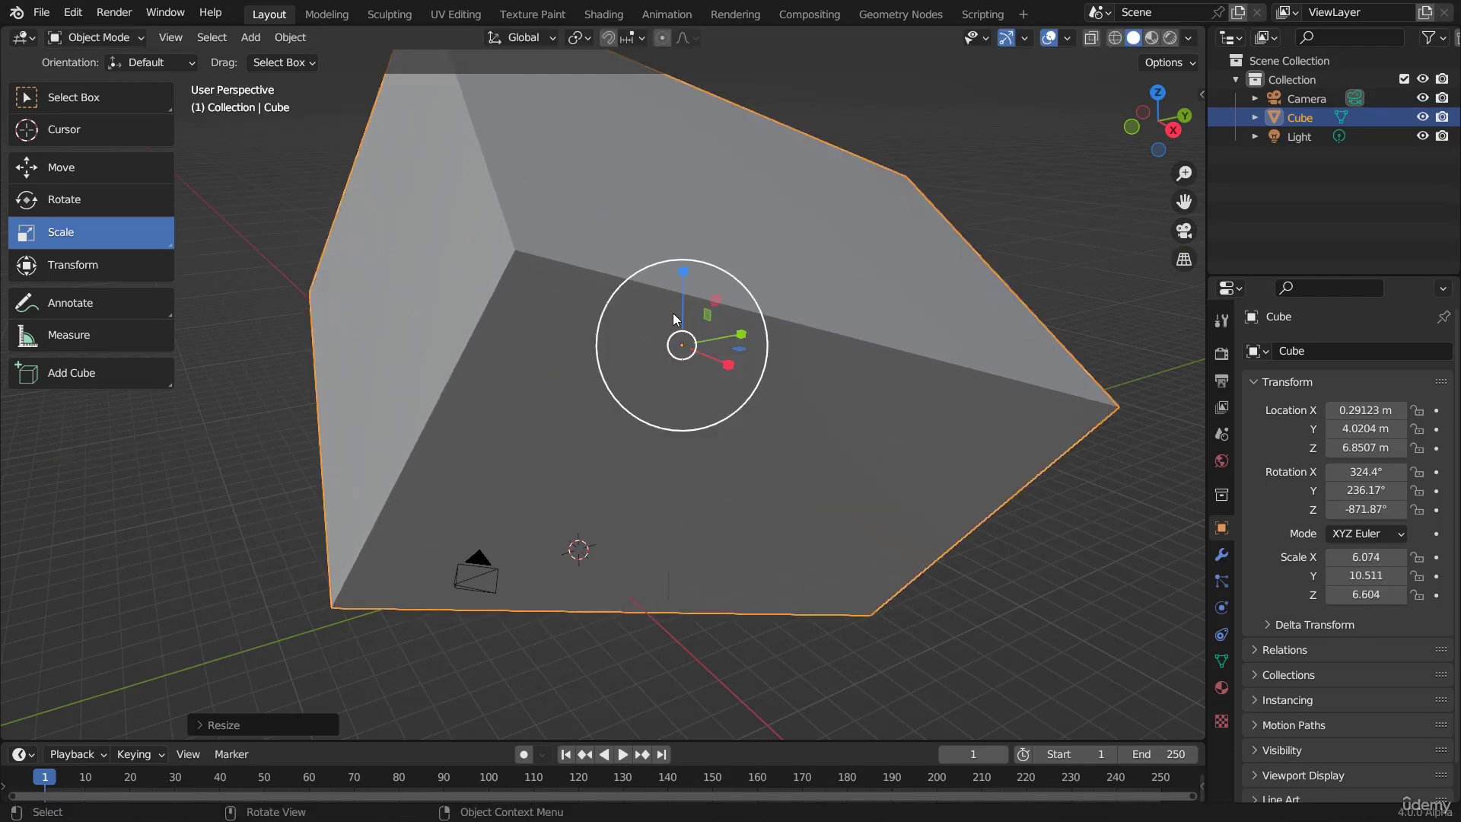
click(89, 266)
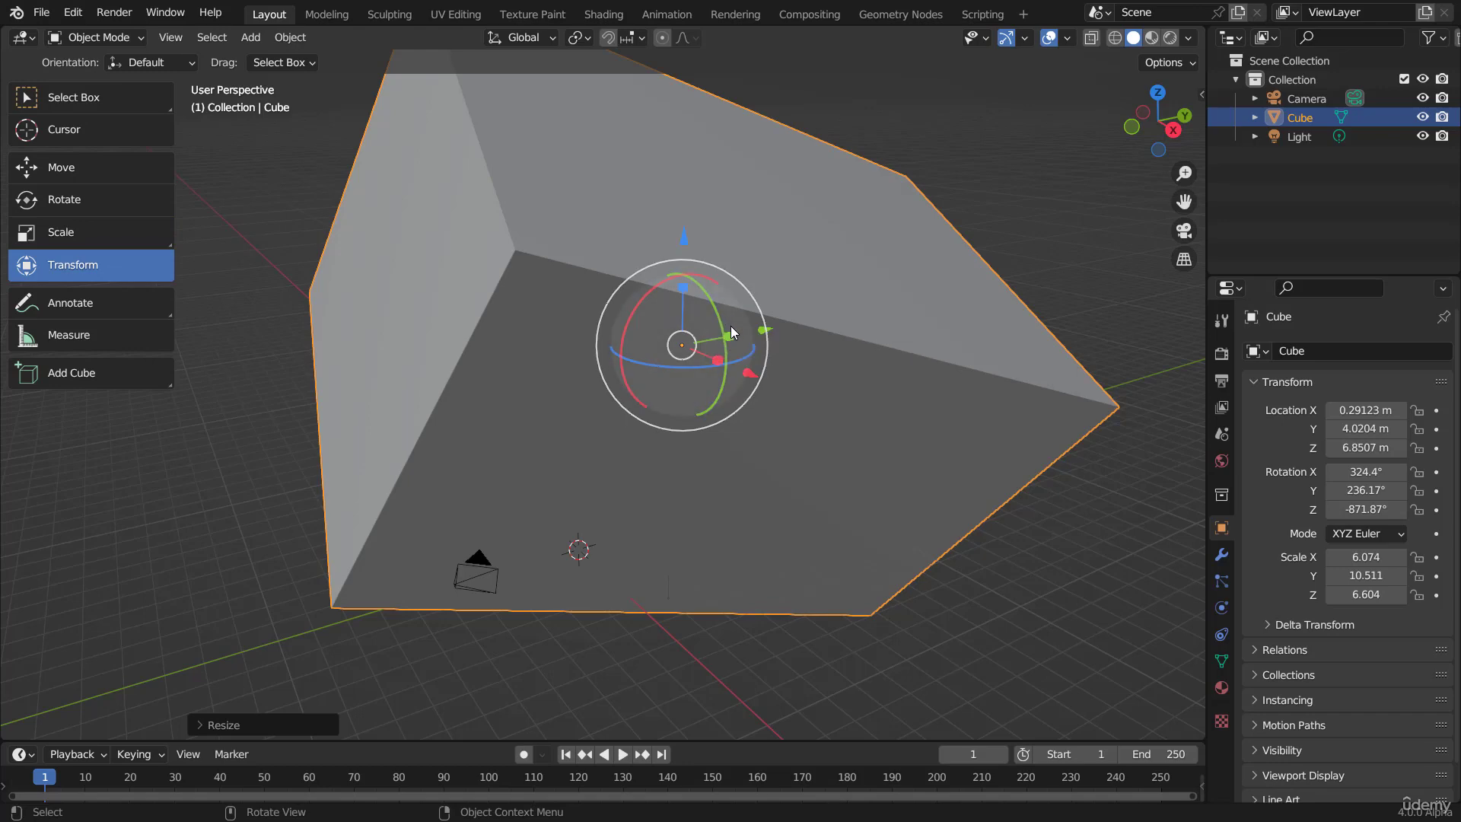
middle_drag(731, 327, 772, 422)
scroll(772, 422, up, 5)
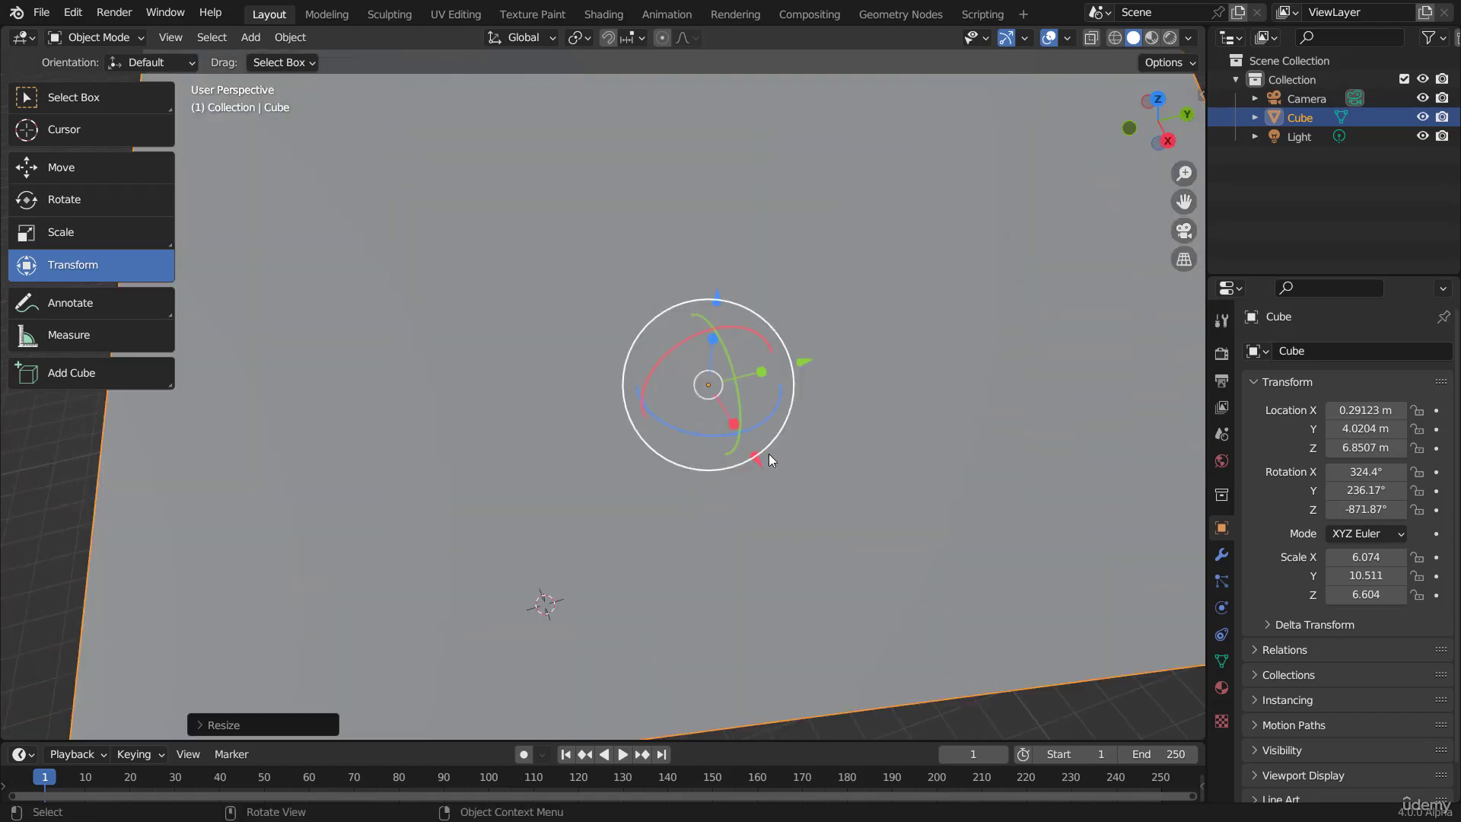
mouse_move(755, 378)
mouse_down()
mouse_move(765, 368)
mouse_move(739, 378)
mouse_up()
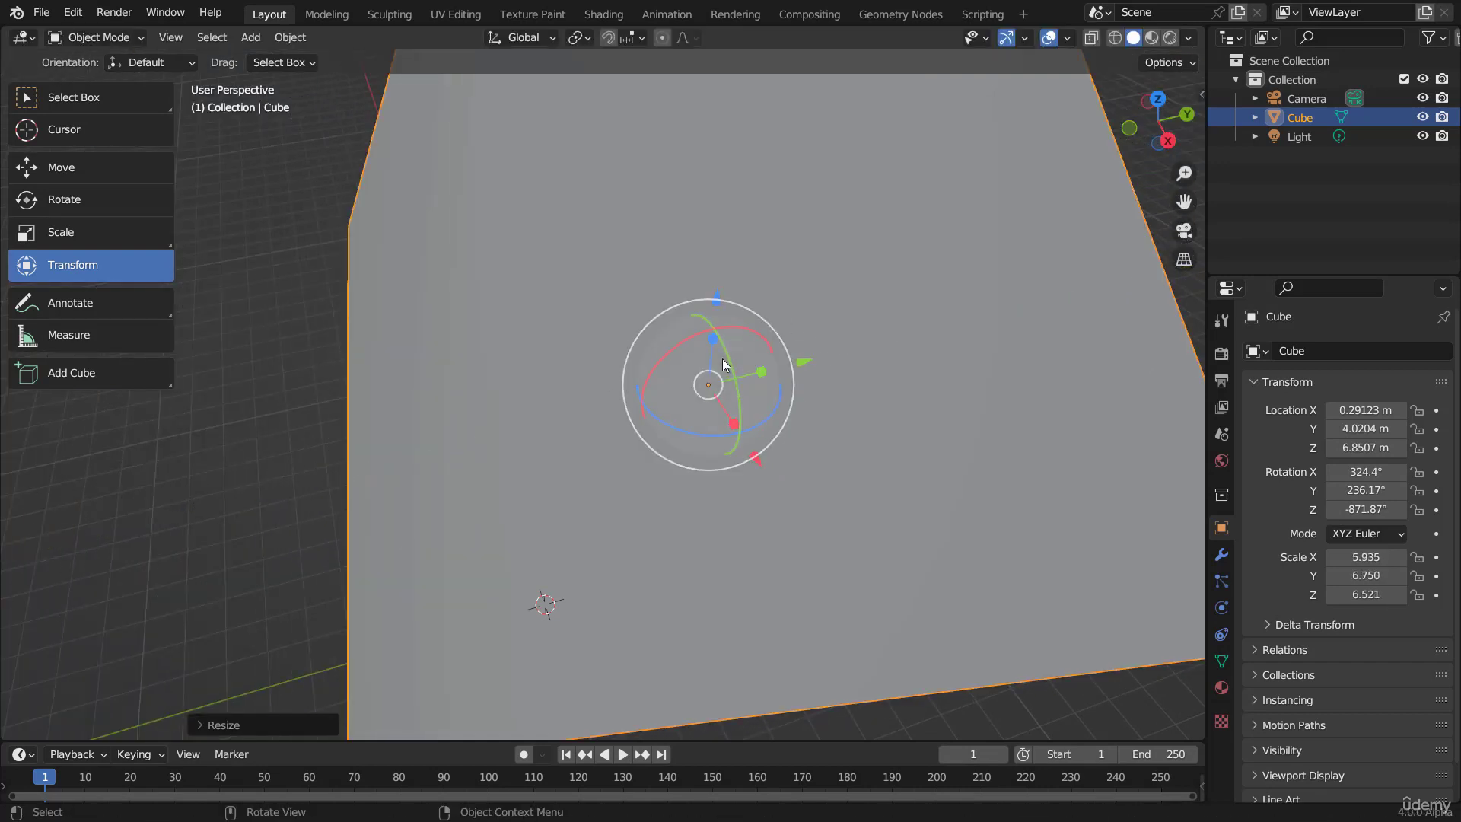
scroll(596, 330, down, 3)
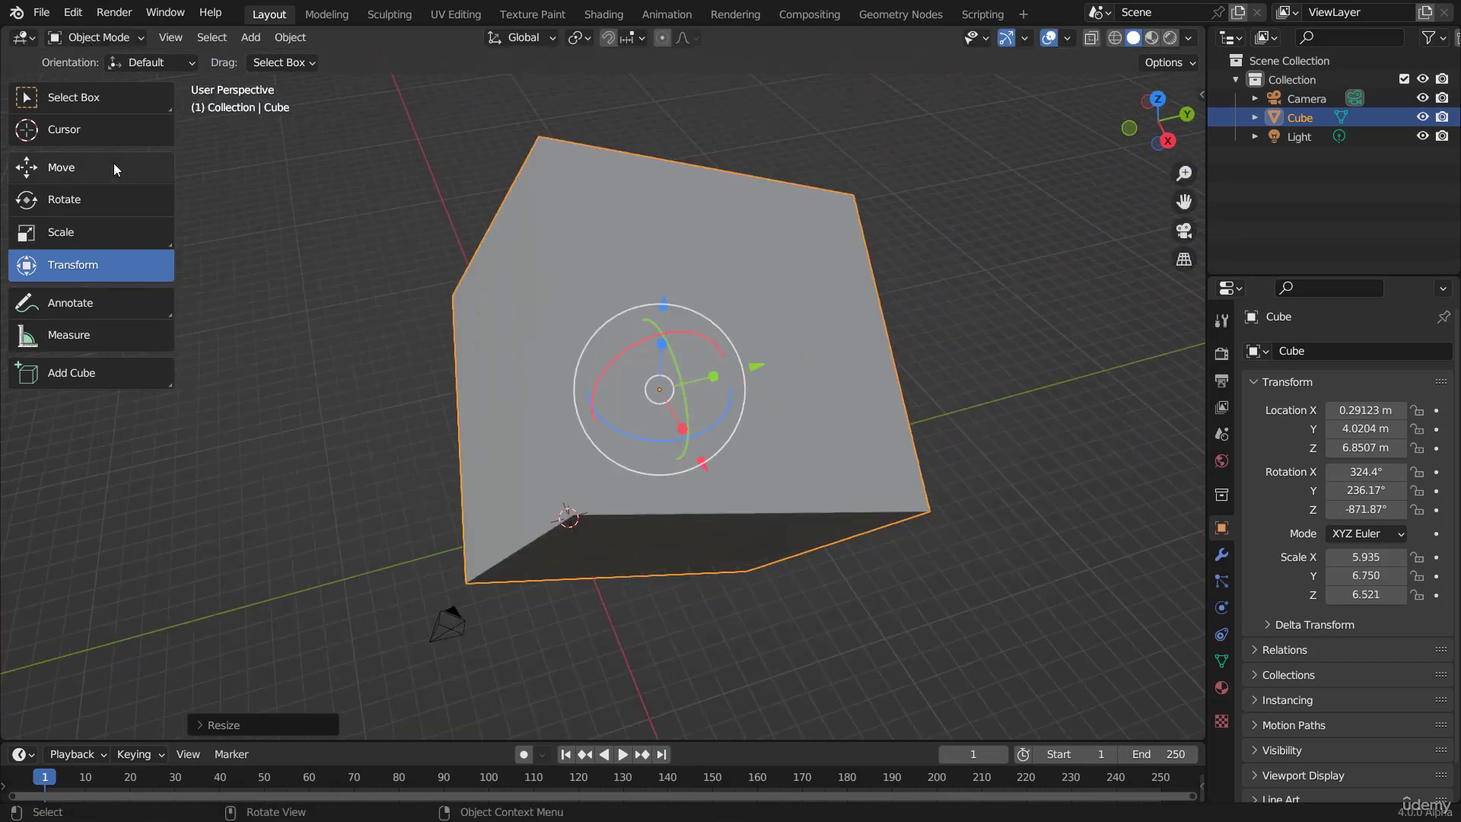
click(70, 96)
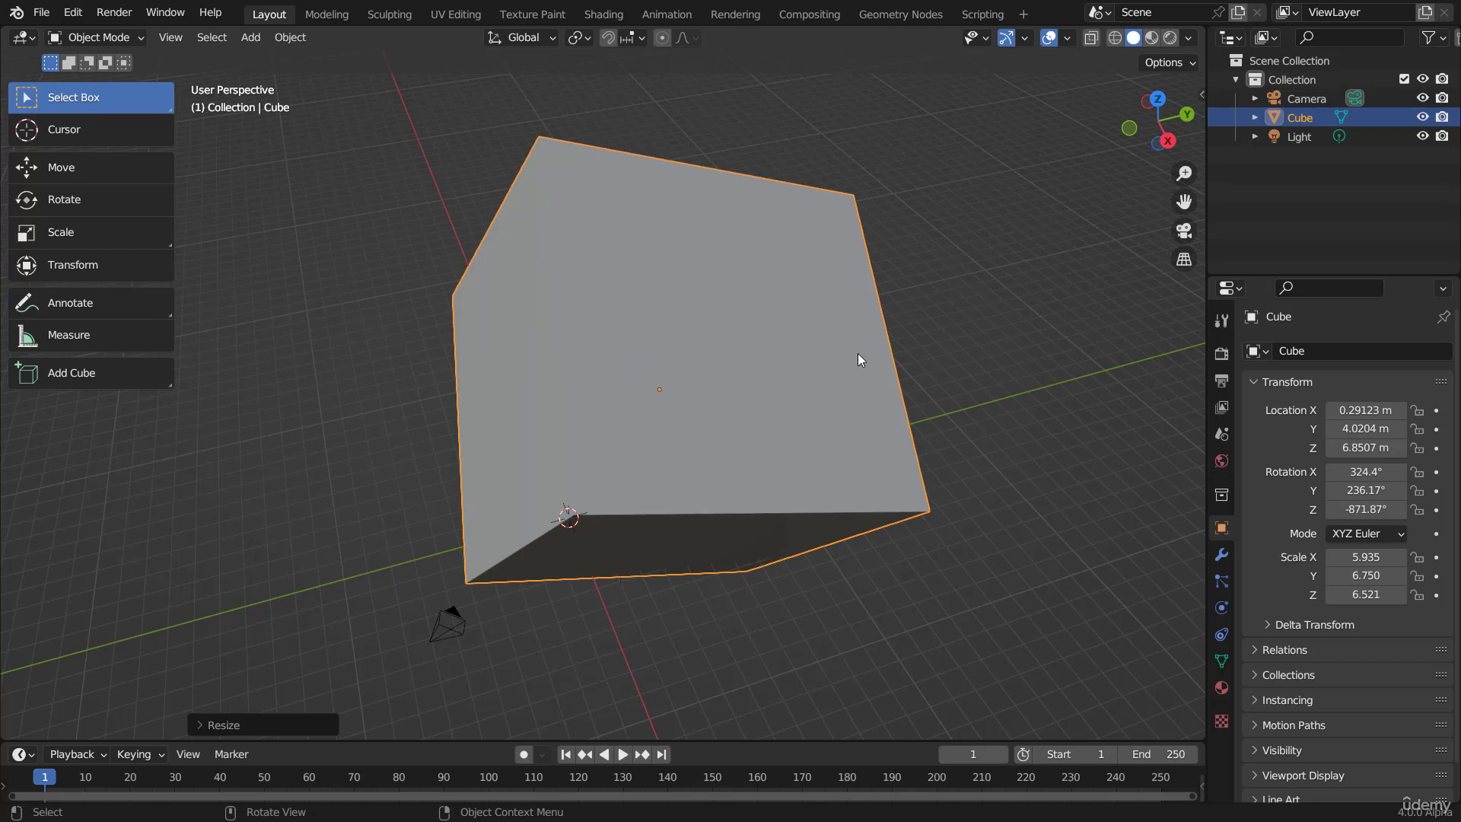
Step: Show the viewport sidebar and shift the cube's location values to about X -4.379 m, Y 3.18 m, Z 9.341 m
key(n)
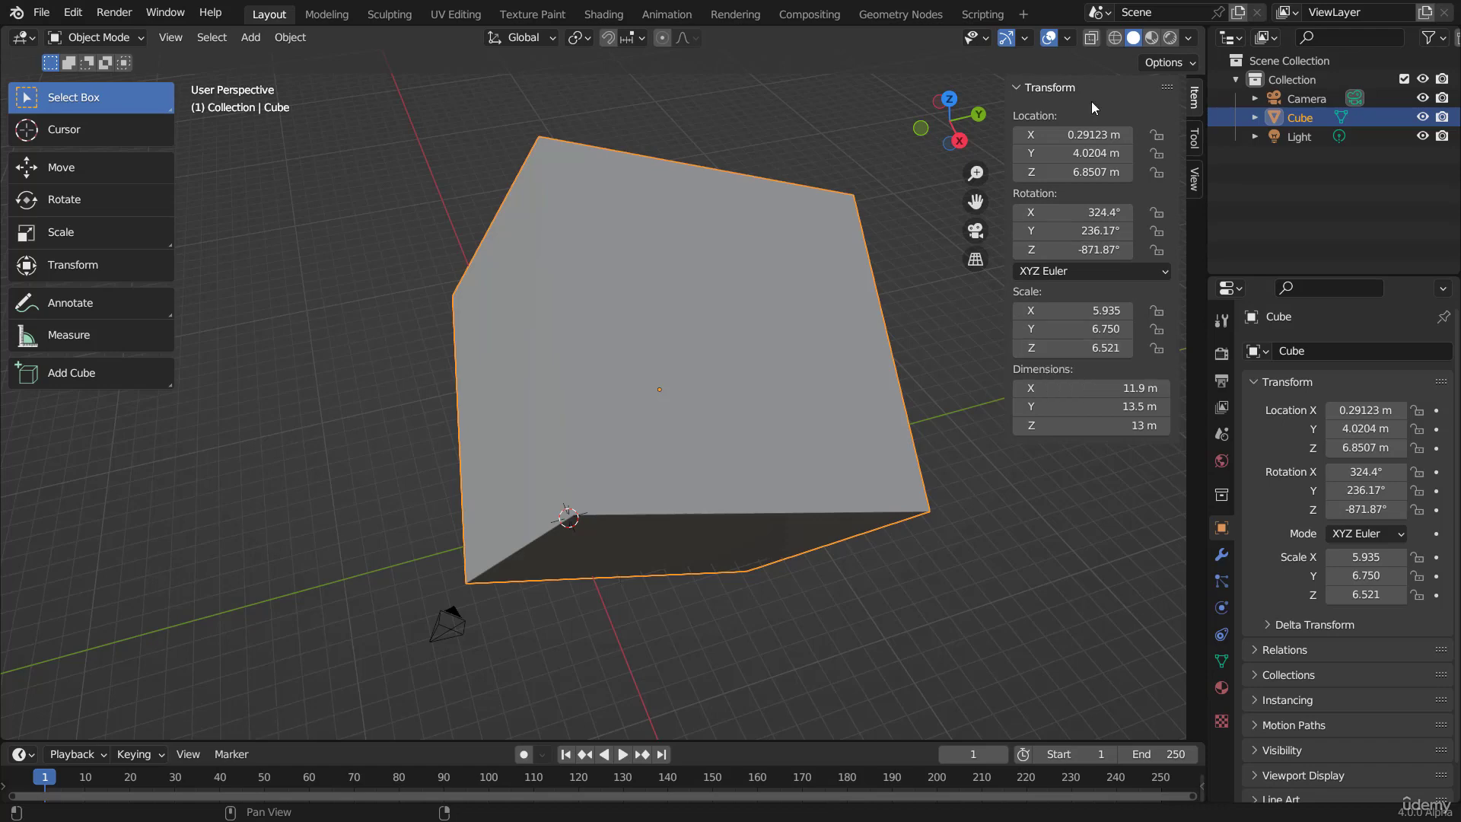
drag(1065, 135, 925, 159)
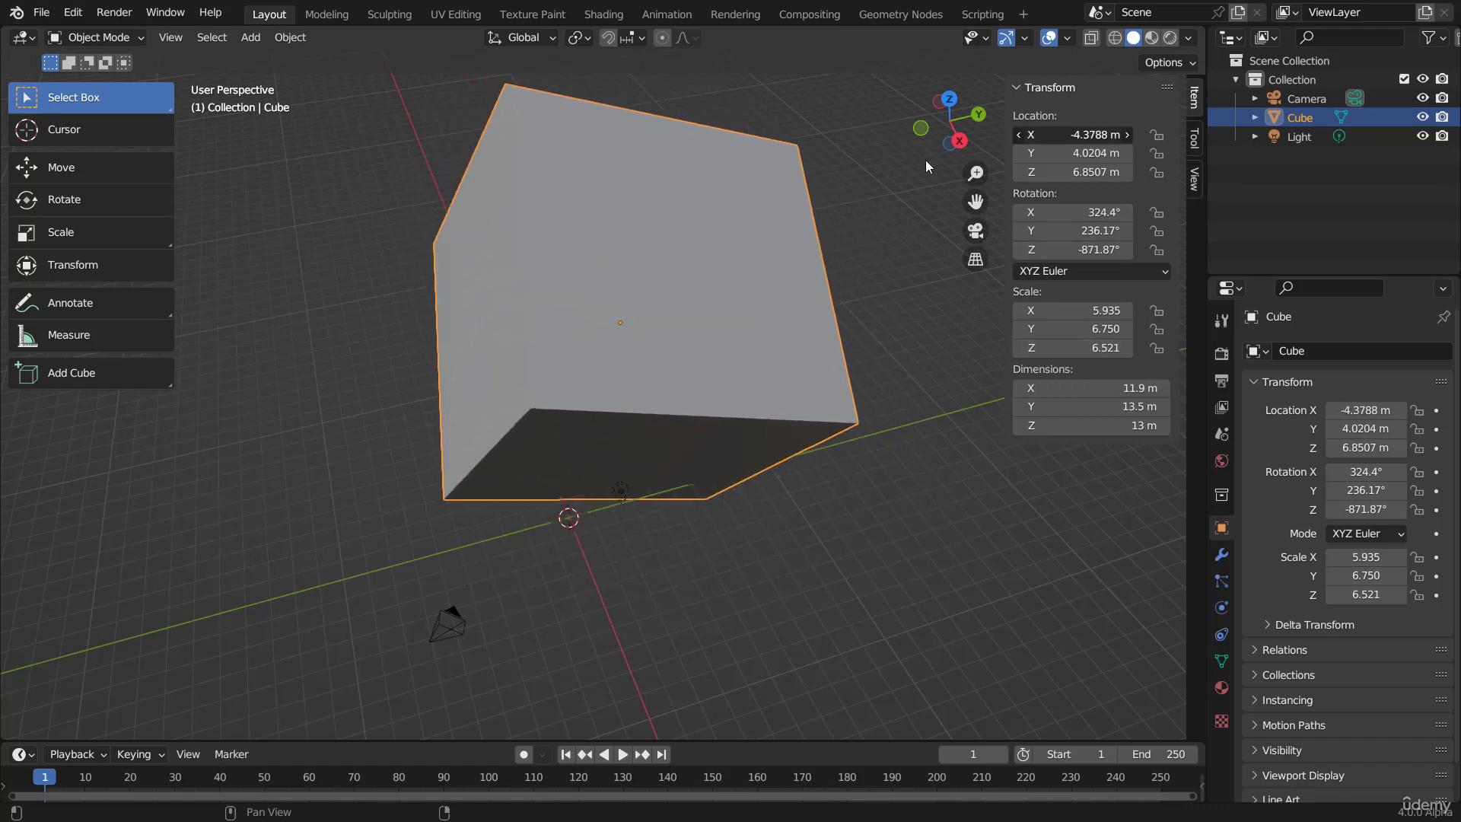
scroll(980, 192, down, 3)
drag(1059, 152, 1110, 172)
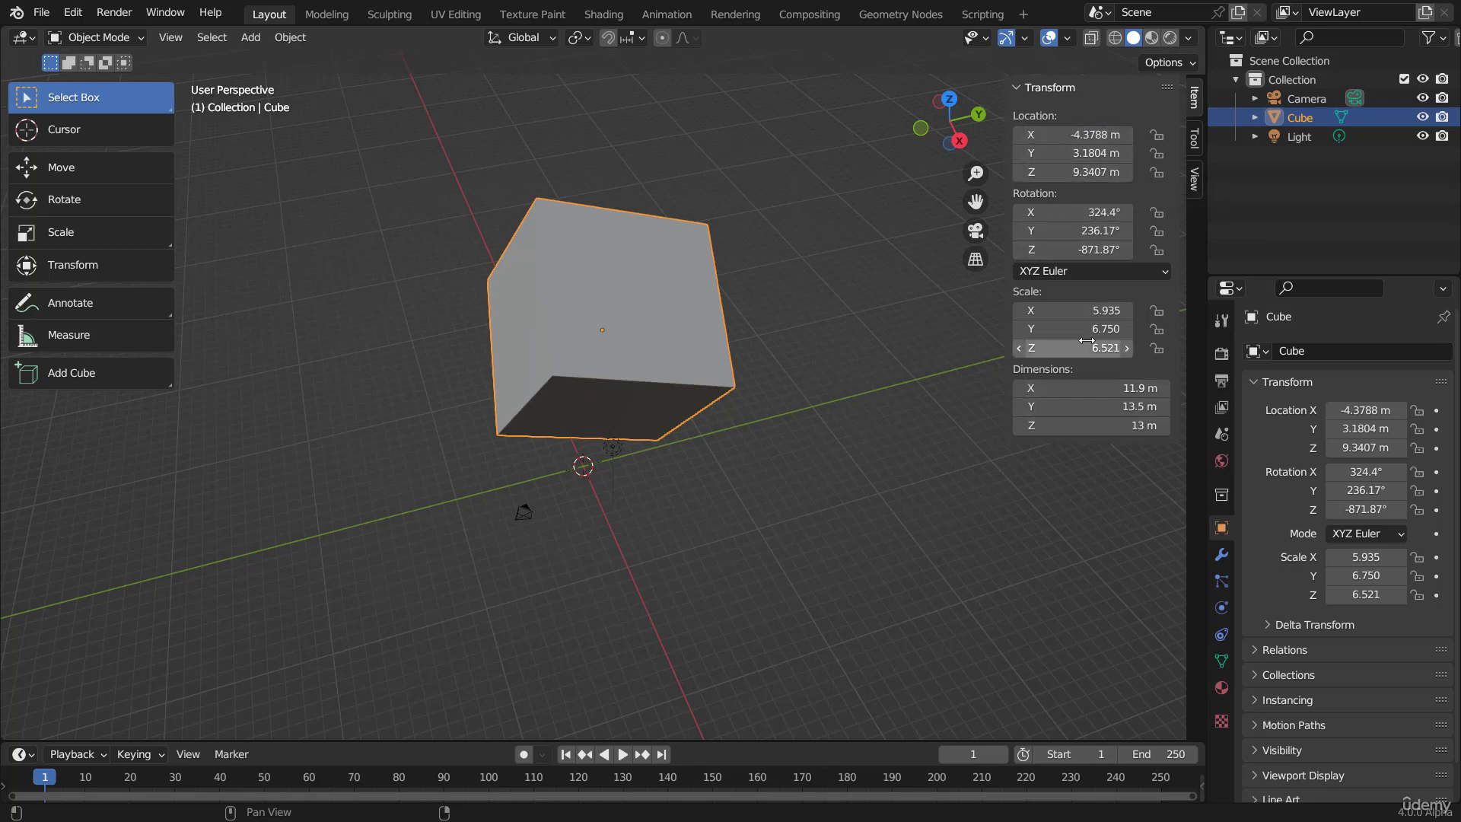
Step: Change the cube's rotation values to about X 420.4°, Y 271.17°, Z -839.87° and its scale to about X 6.315, Y 7.39, Z 9.741
drag(1059, 217, 1089, 250)
drag(1065, 329, 1190, 348)
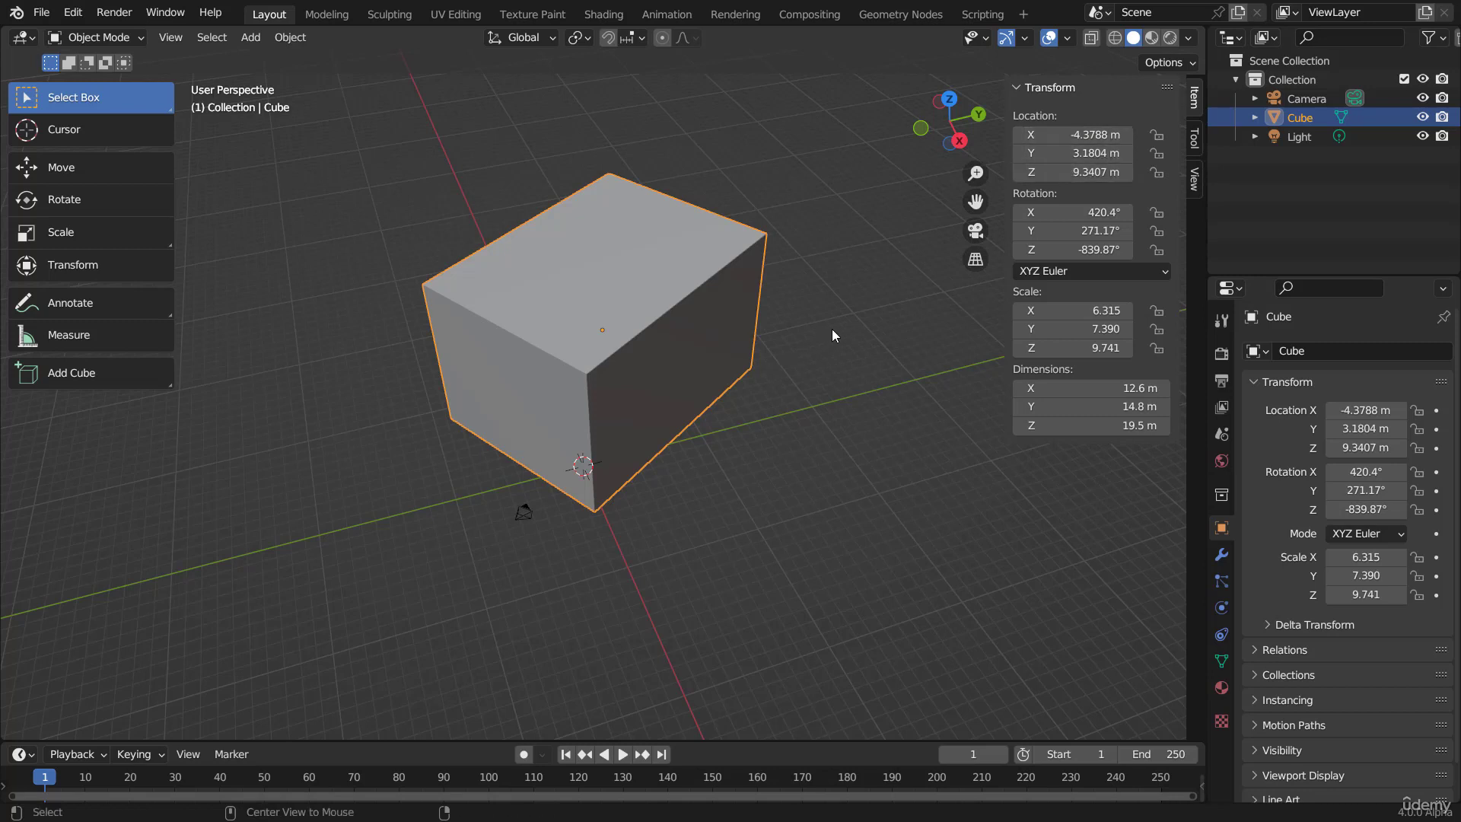
Step: Clear the cube's location, rotation and scale back to their defaults
key(alt+g)
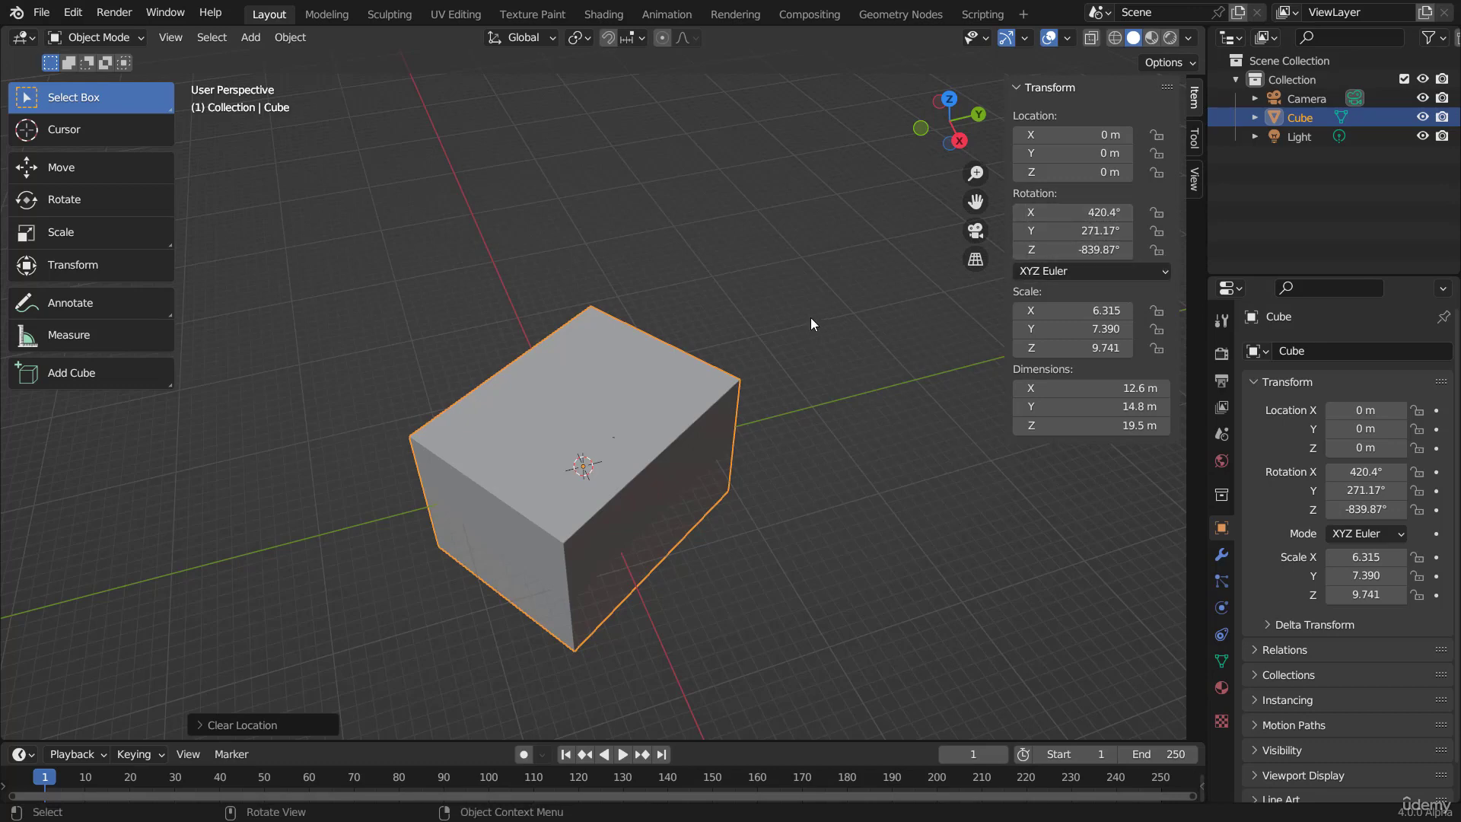
key(alt+r)
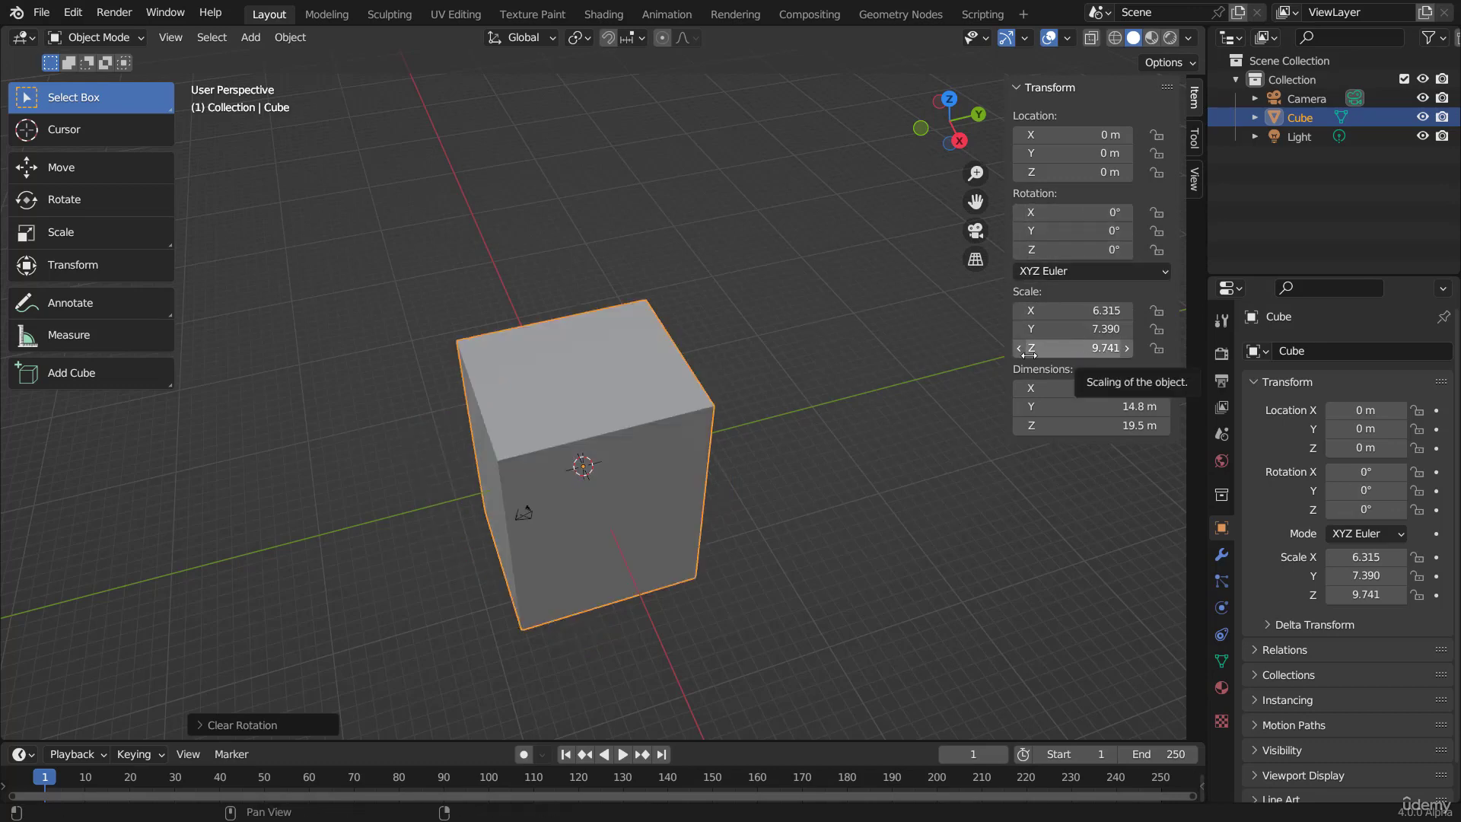
key(alt+s)
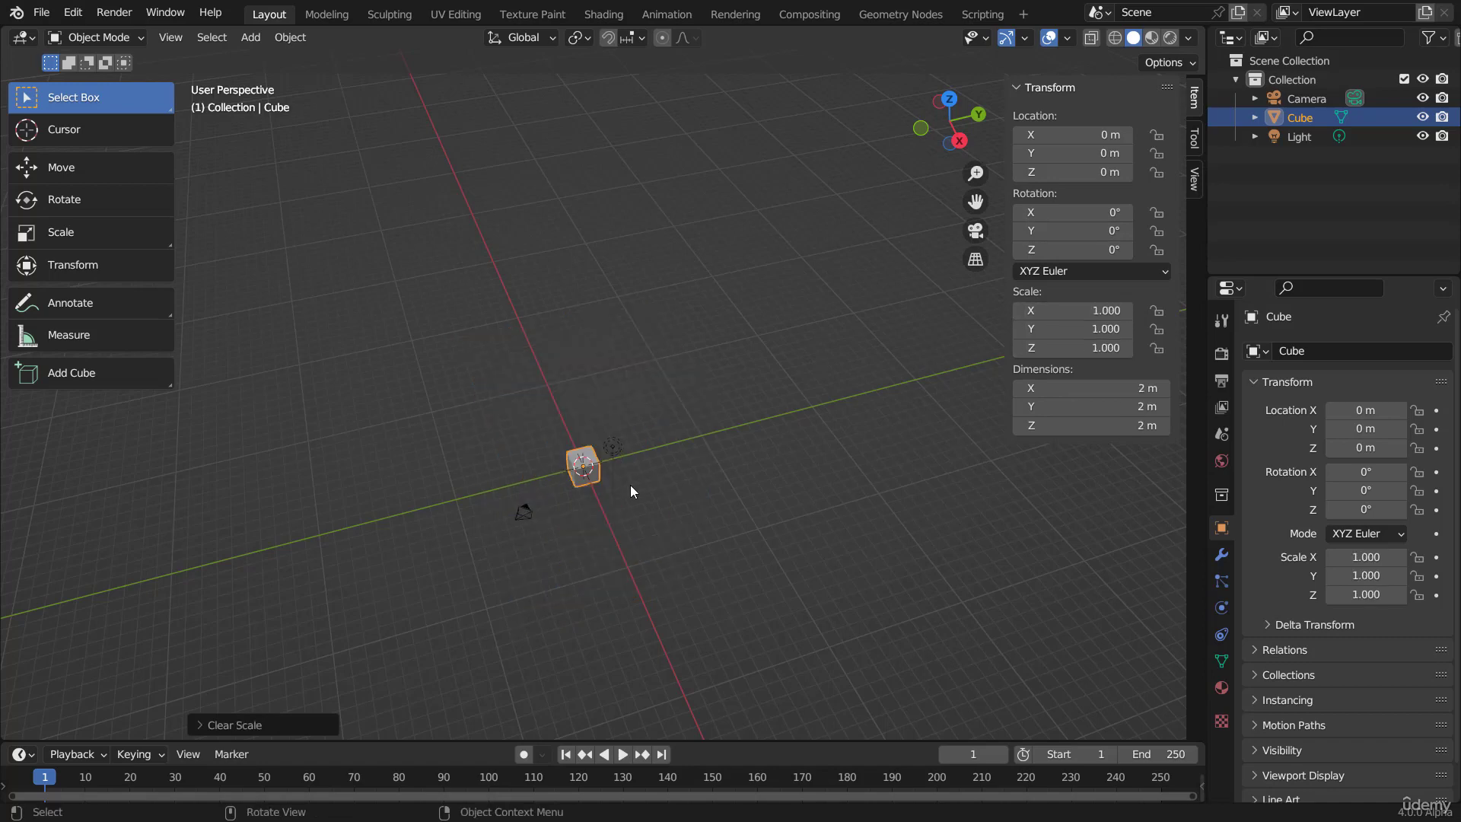
Step: Set the cube's X, Y and Z scale together to 0, and return all three to 1
middle_drag(619, 509, 664, 279)
scroll(612, 546, up, 7)
scroll(650, 400, up, 3)
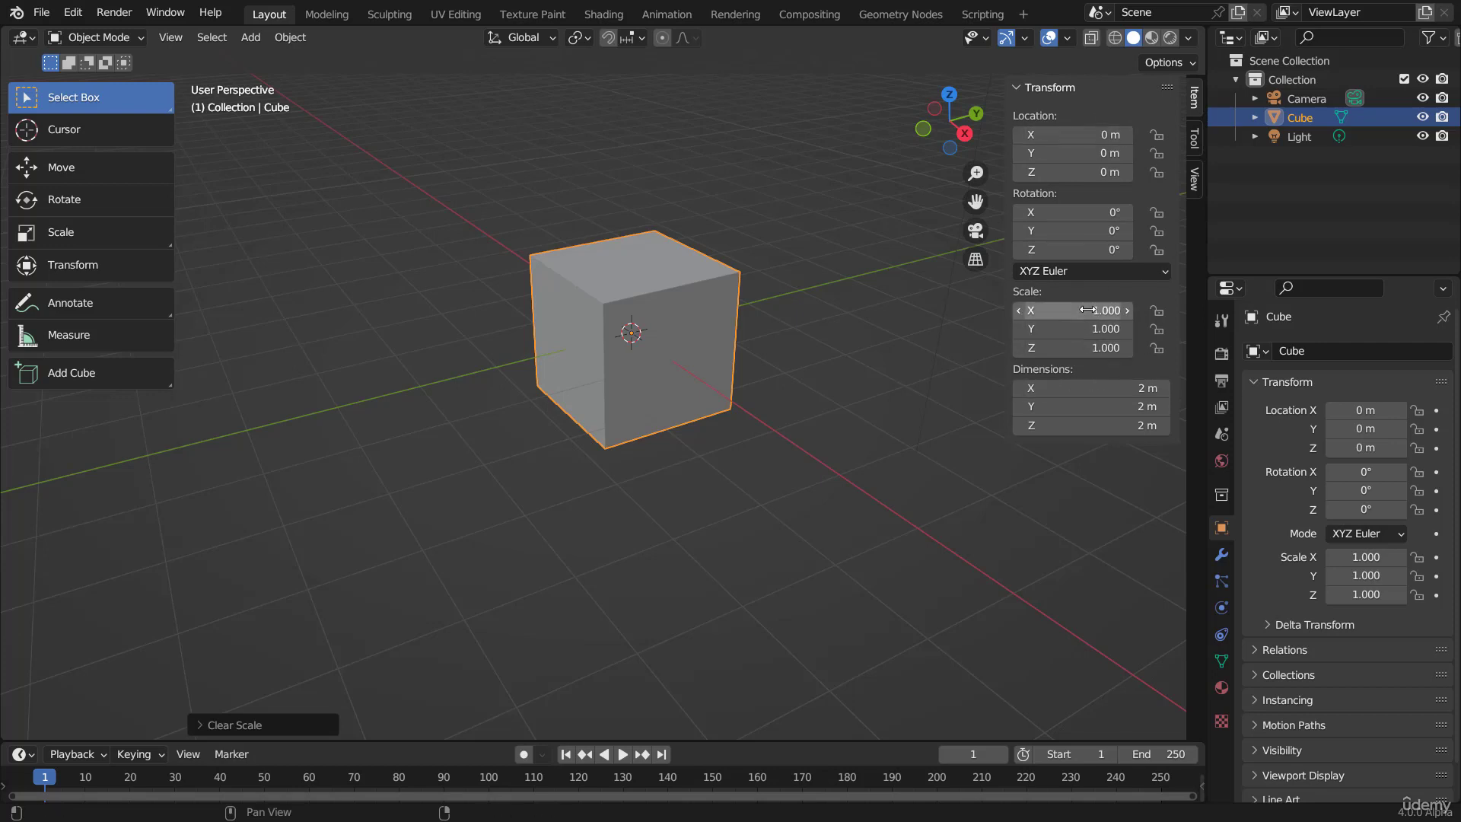
drag(1080, 311, 1080, 347)
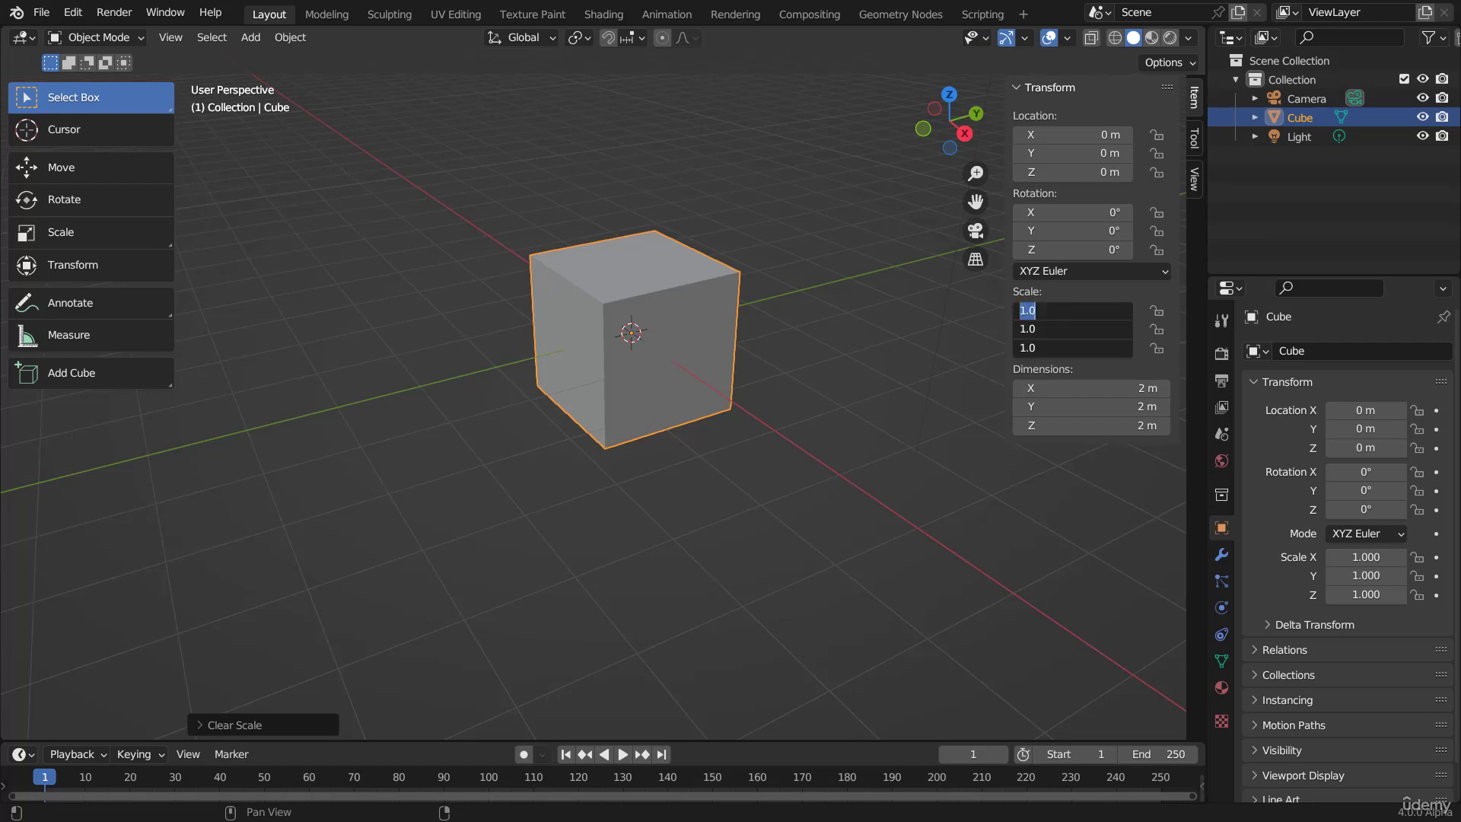
key(Return)
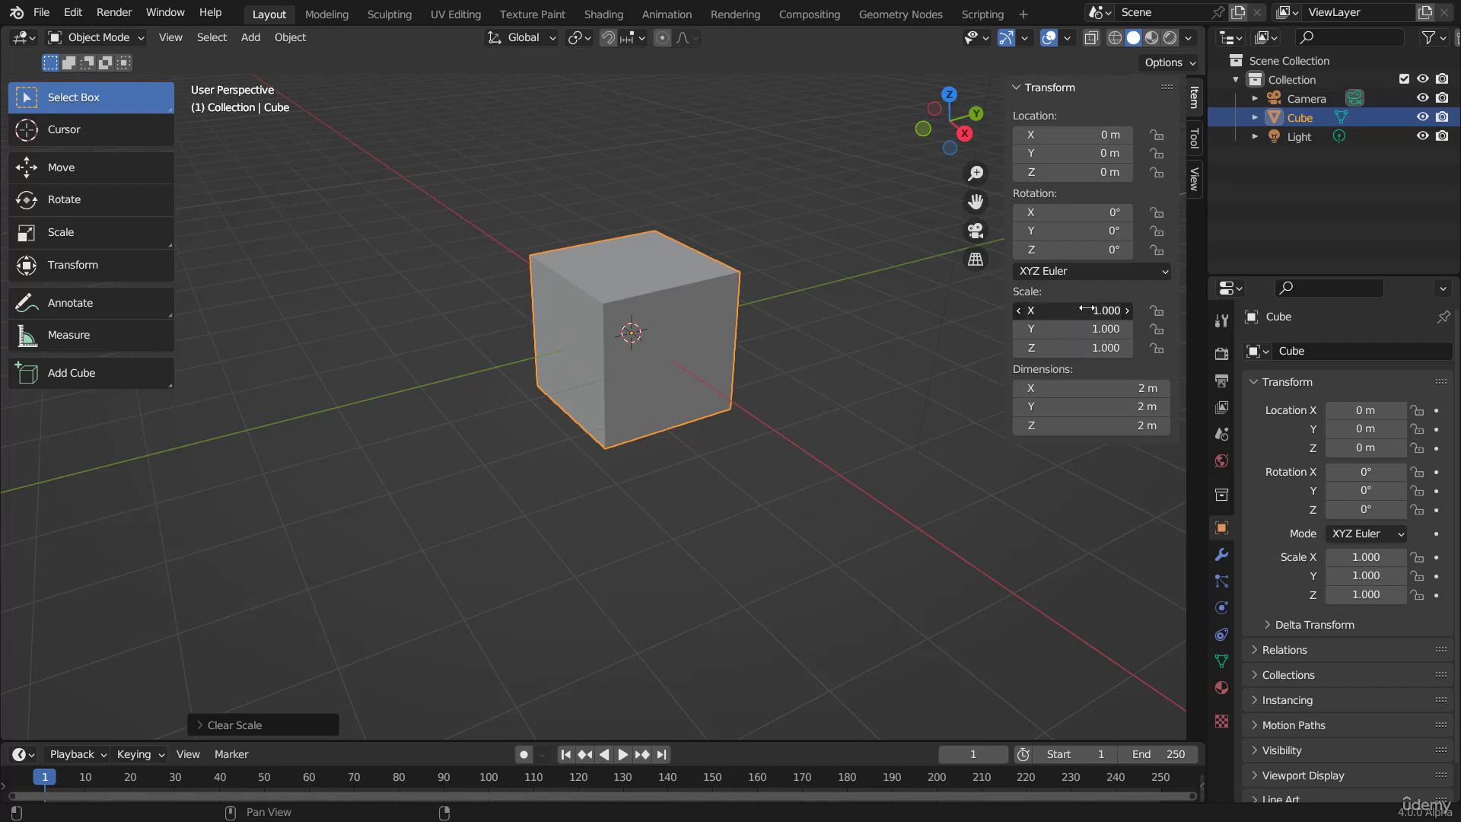
mouse_move(1086, 310)
mouse_down()
mouse_move(1080, 348)
mouse_move(1076, 330)
mouse_up()
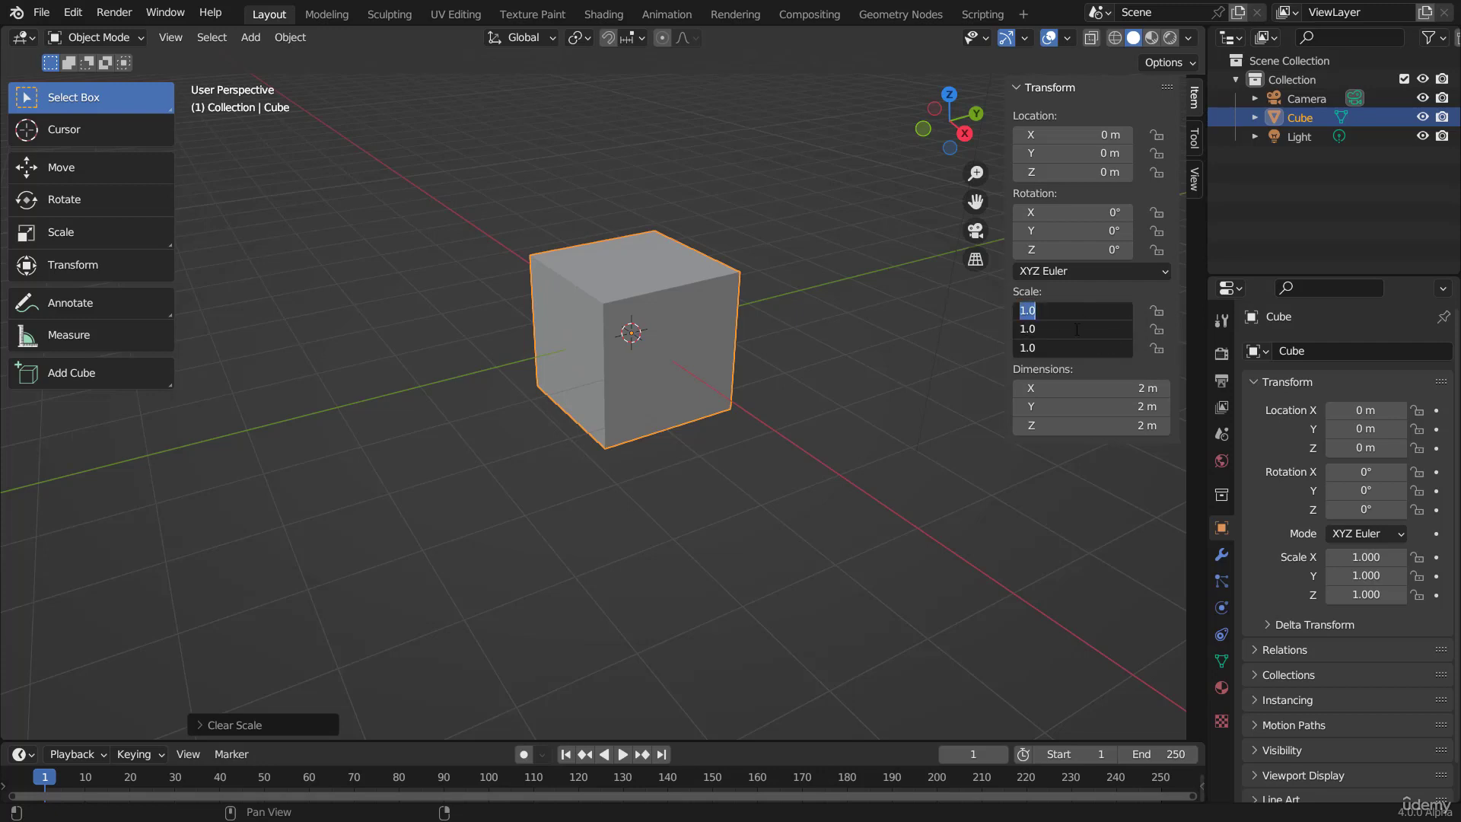
text(0)
key(Return)
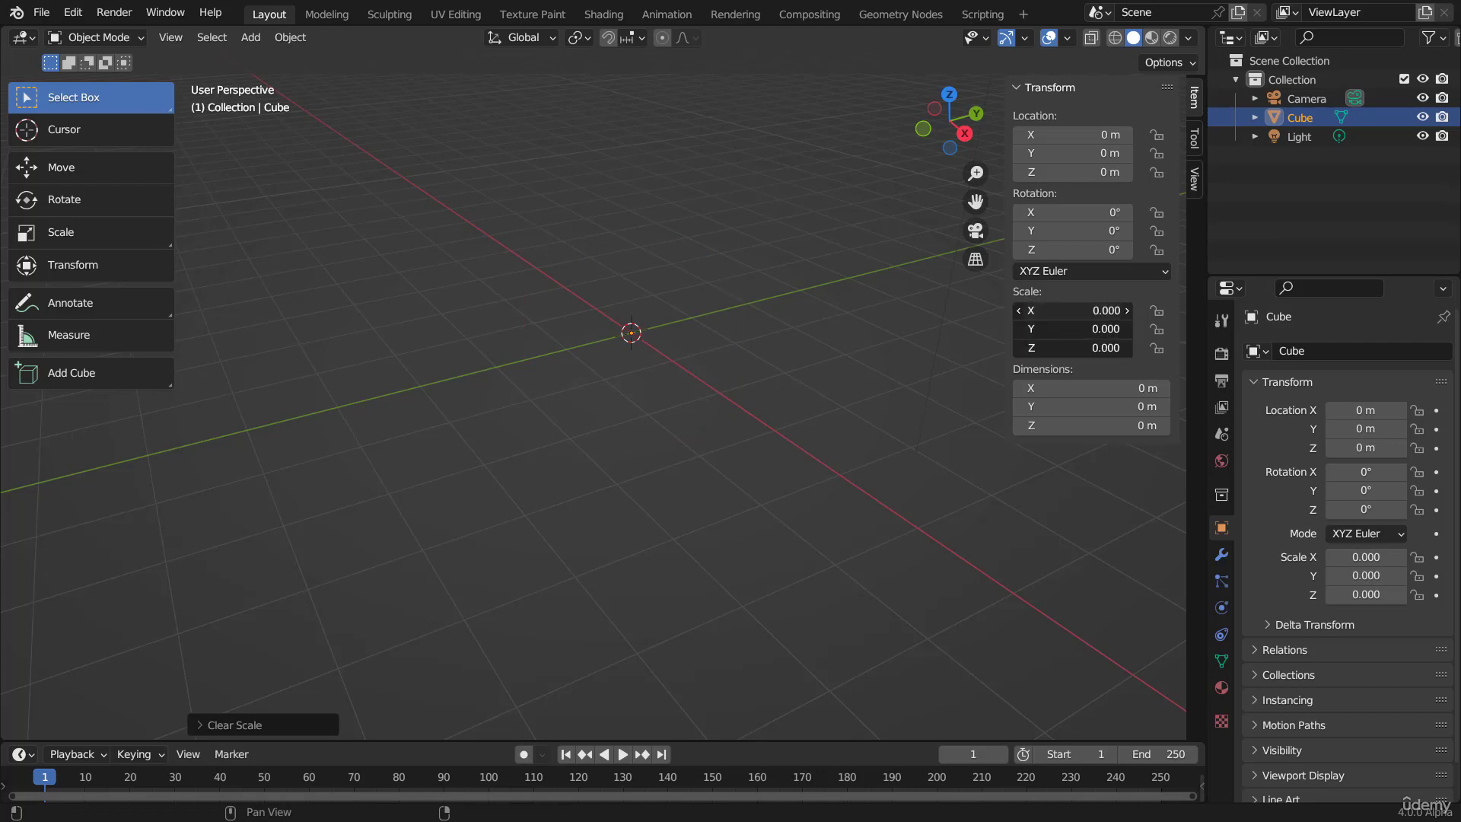
mouse_move(1077, 342)
mouse_down()
mouse_move(1091, 343)
mouse_move(1073, 313)
mouse_move(1074, 348)
mouse_move(1132, 348)
mouse_move(1089, 348)
mouse_up()
text(1)
key(Return)
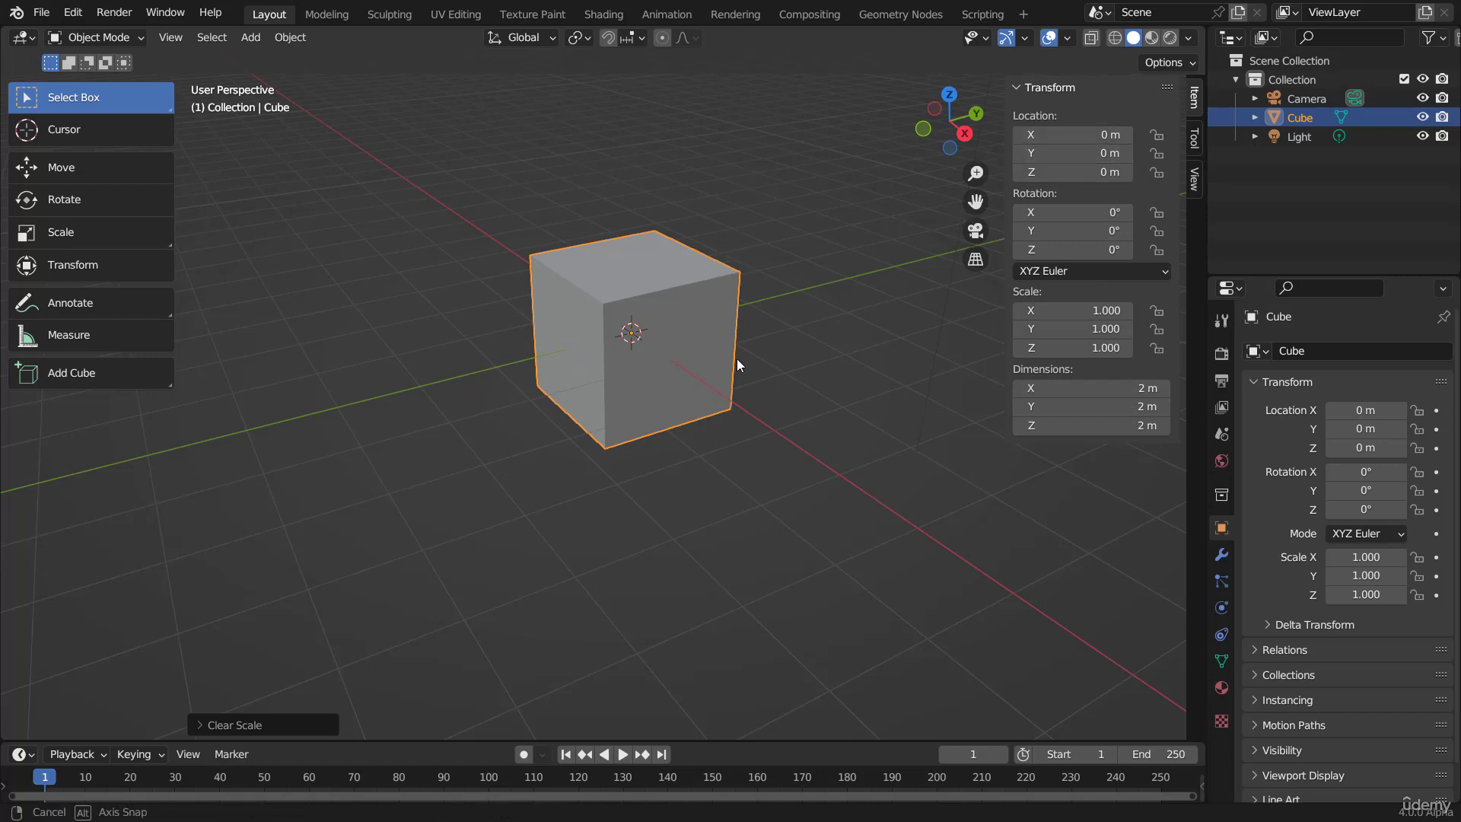
Step: Set the cube's X location to 1 m, and return it to 0 m
middle_drag(736, 358, 864, 376)
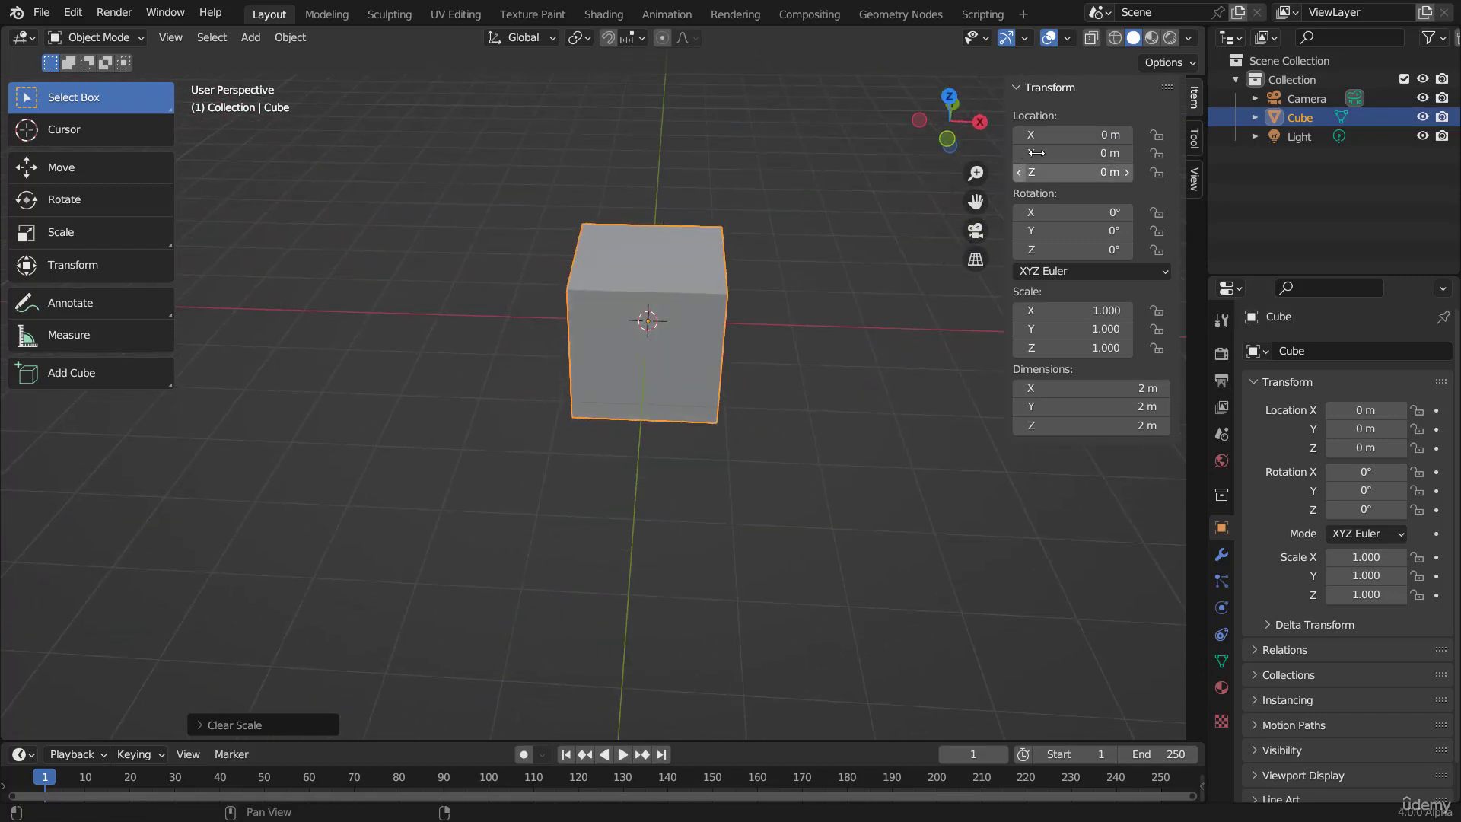
click(1080, 135)
text(1)
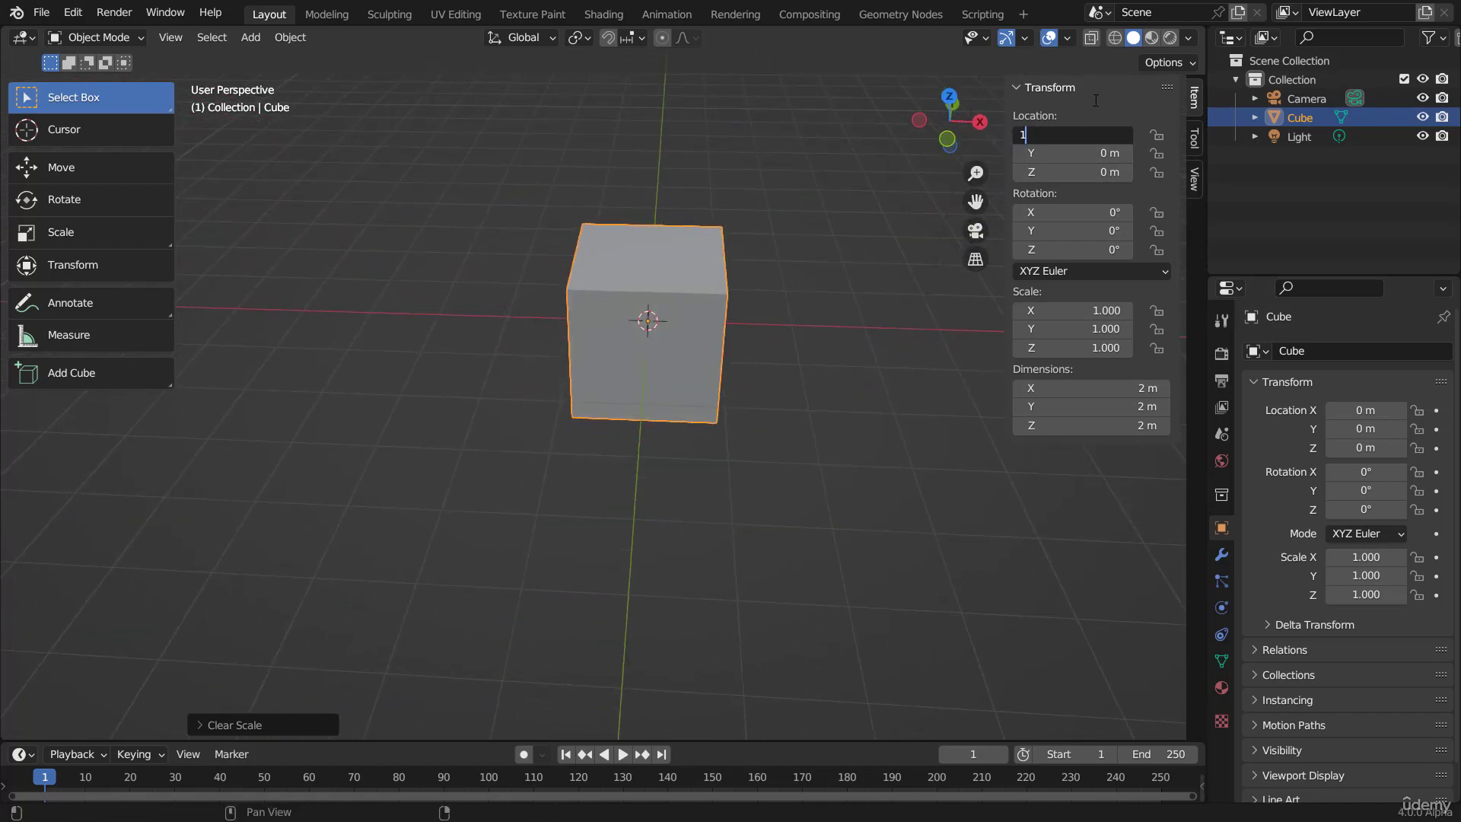
key(Return)
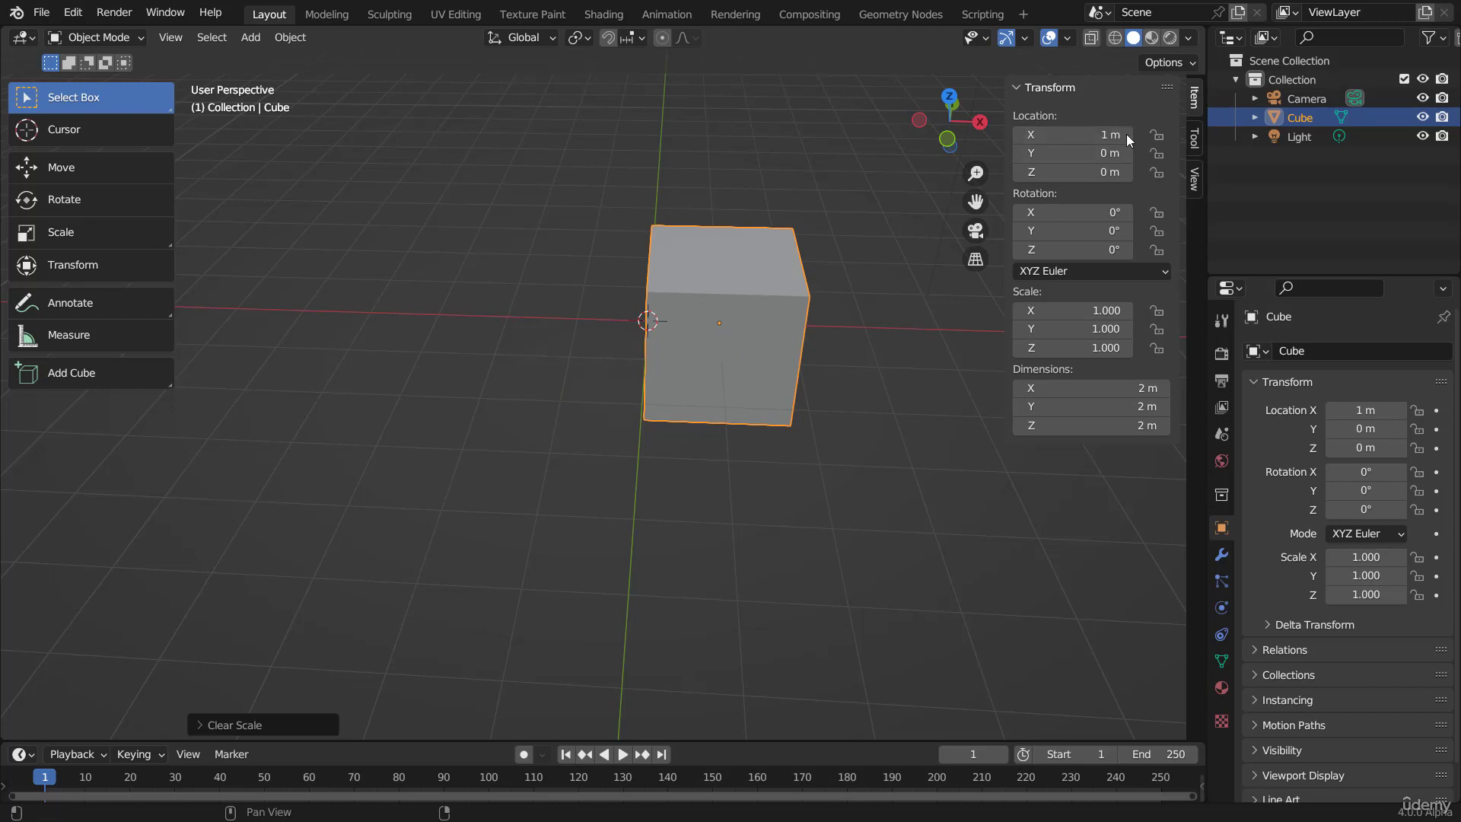
click(1088, 131)
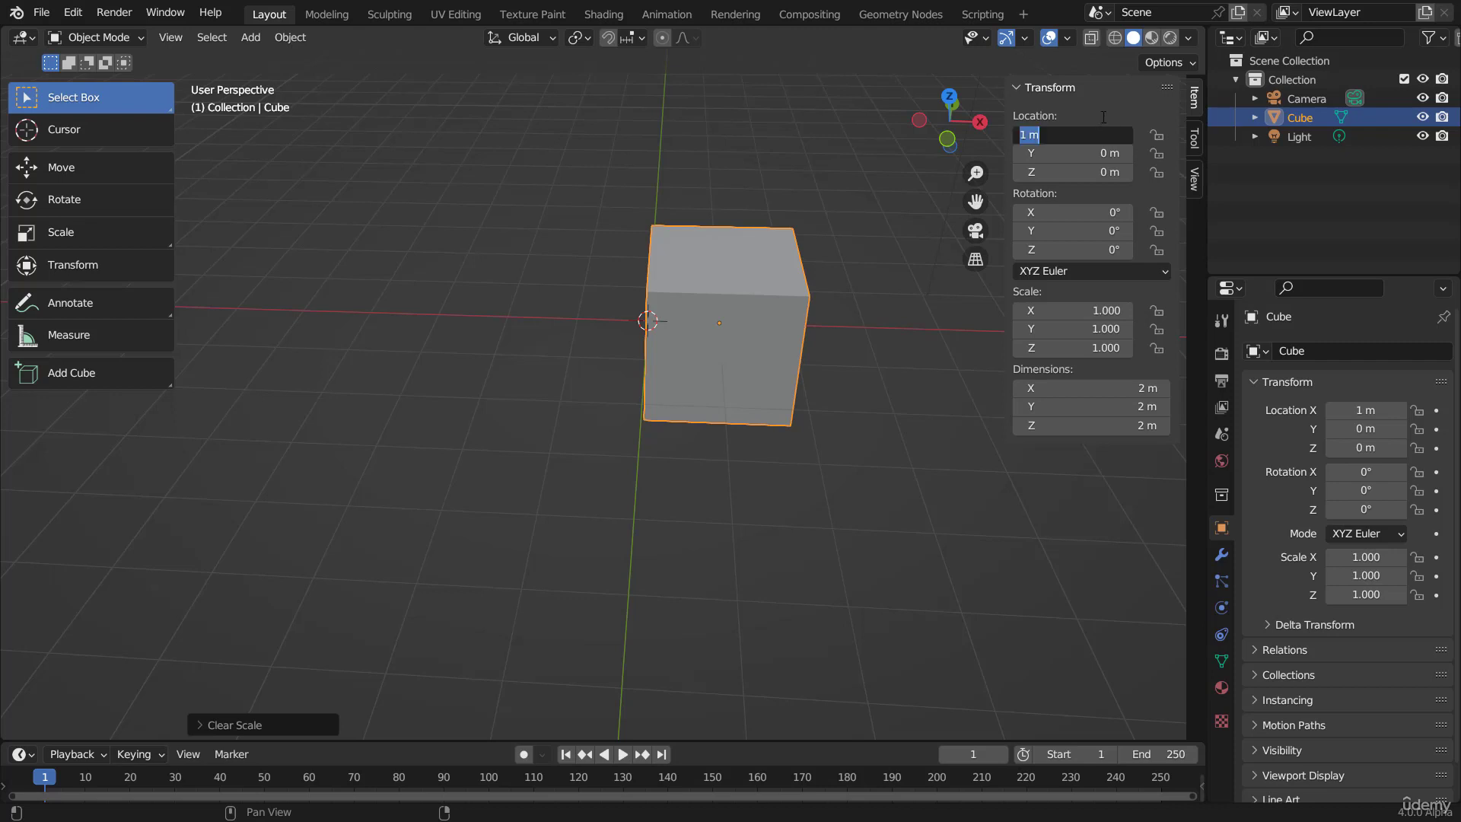
text(0)
key(Return)
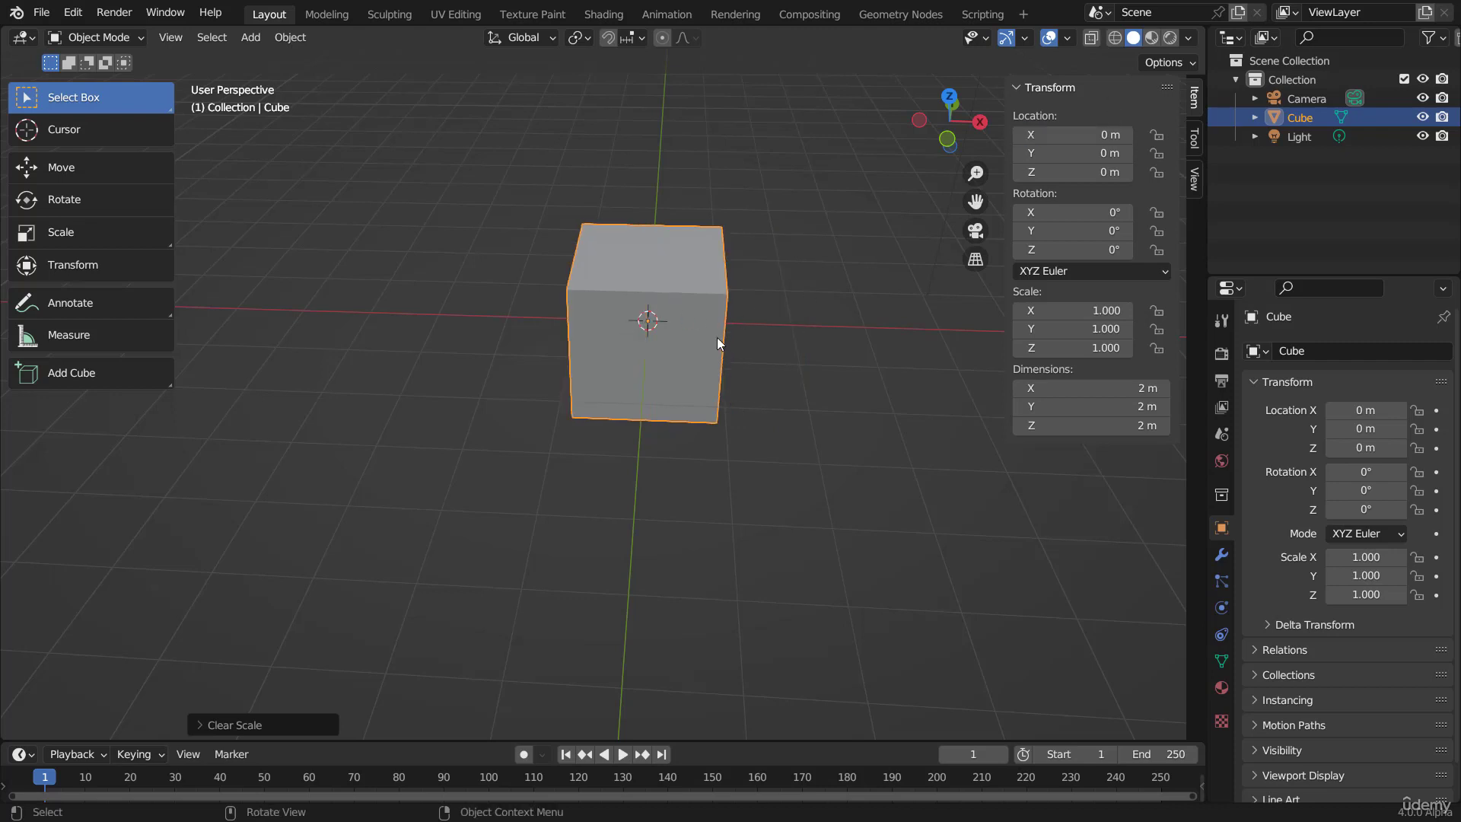
Step: Move the cube exactly 1 m along the global X axis
key(g)
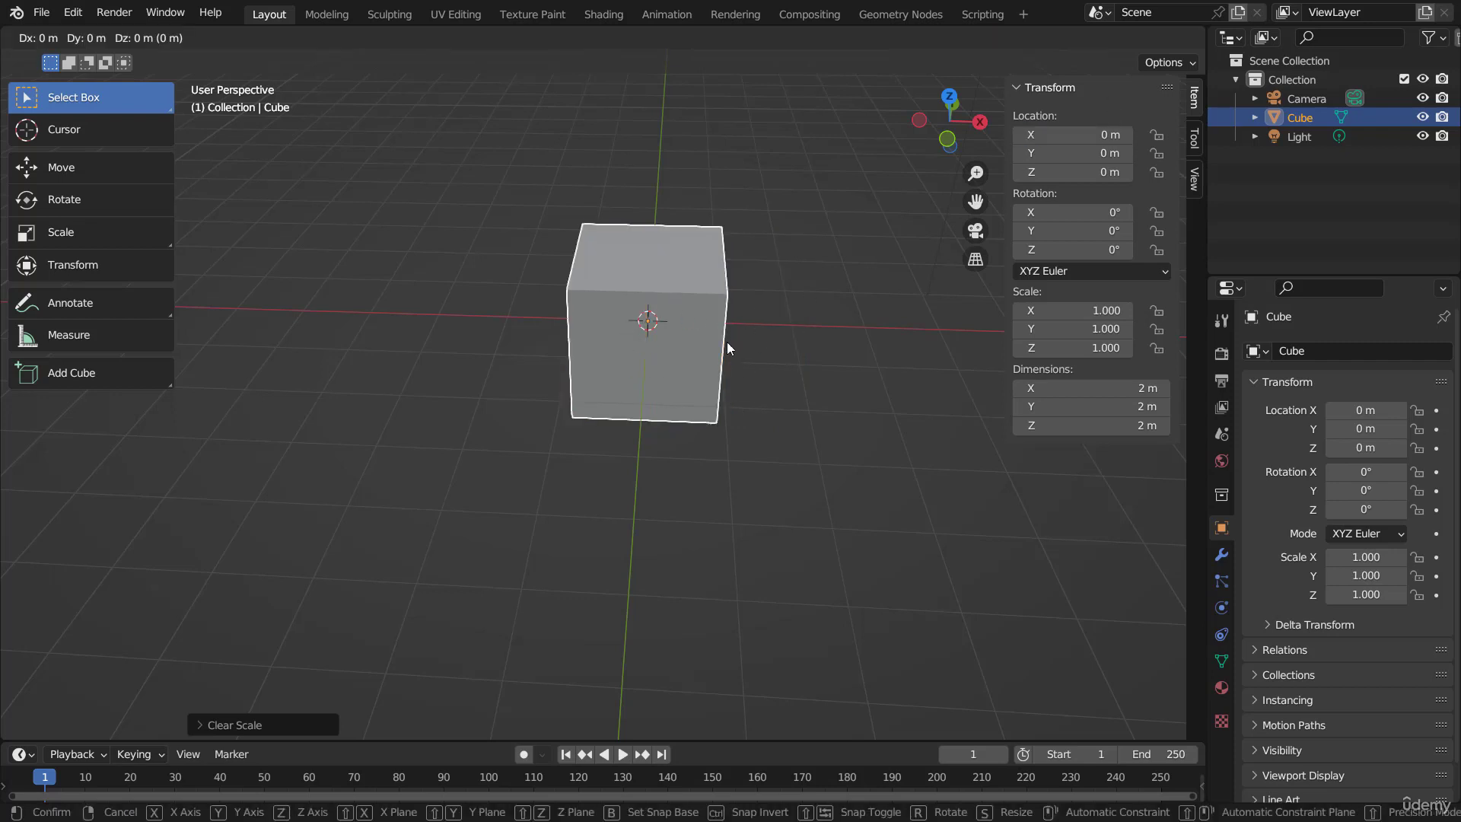
text(x)
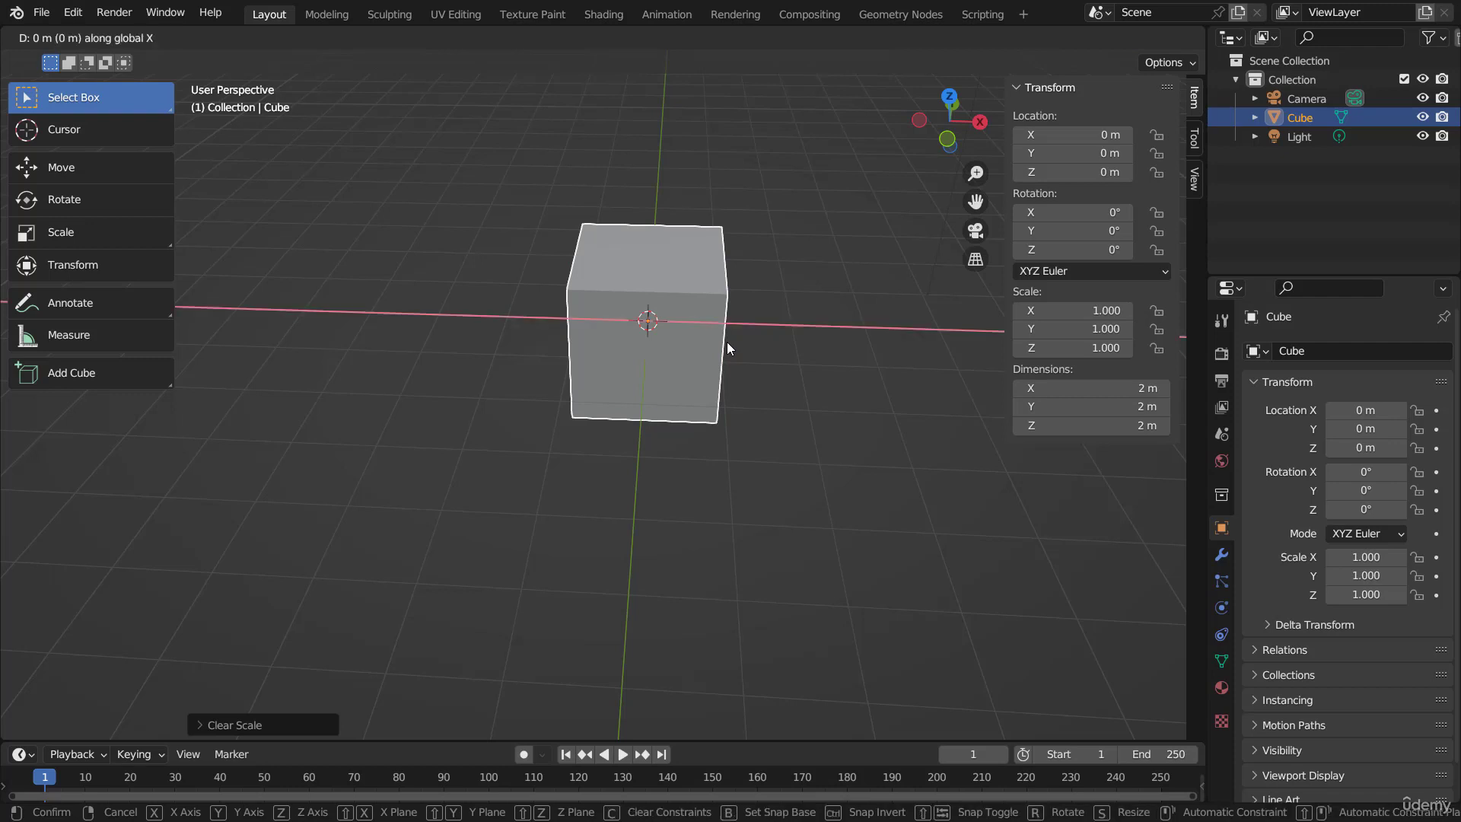
text(1)
key(Return)
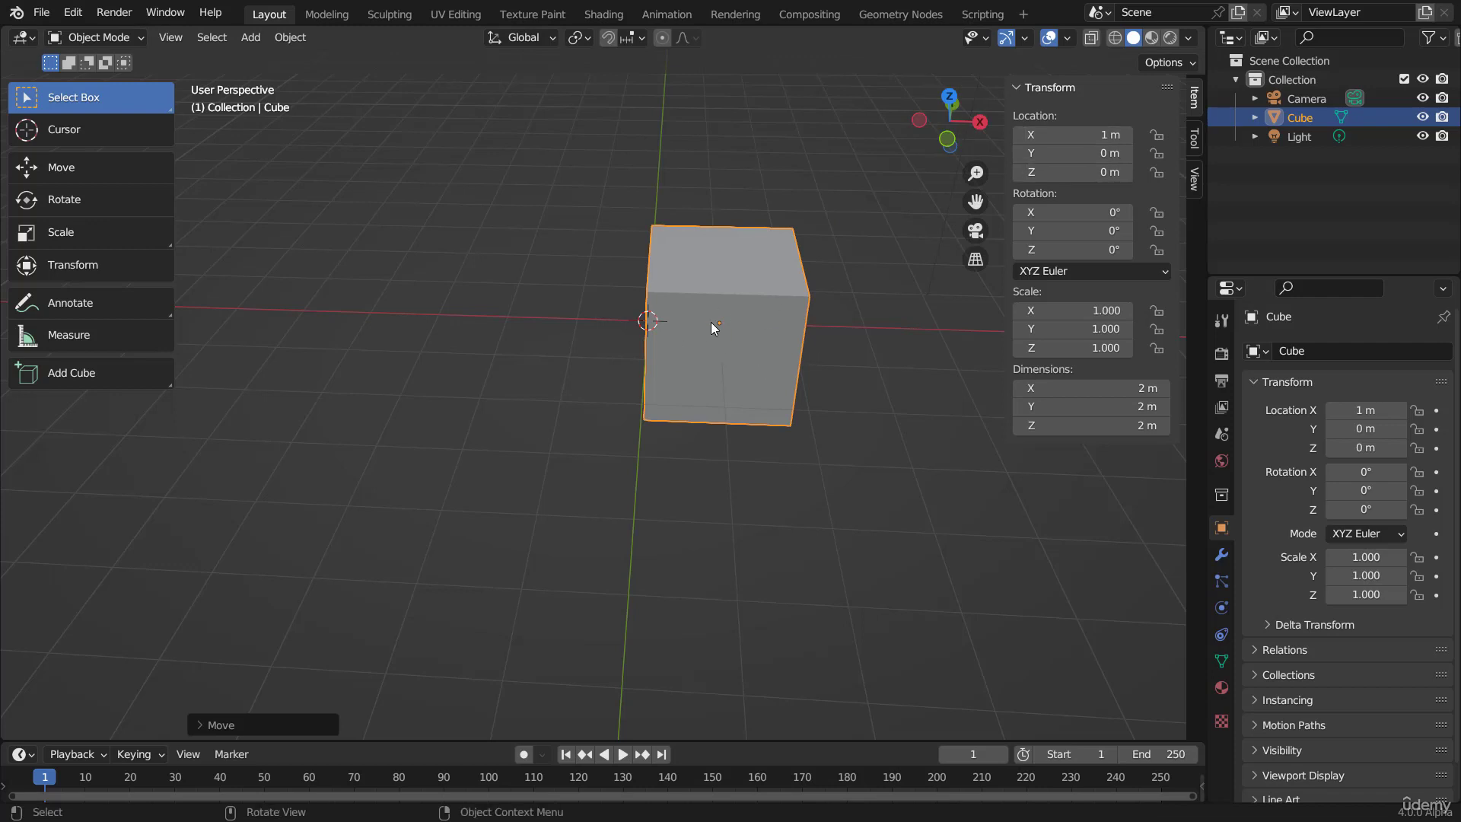
key(g)
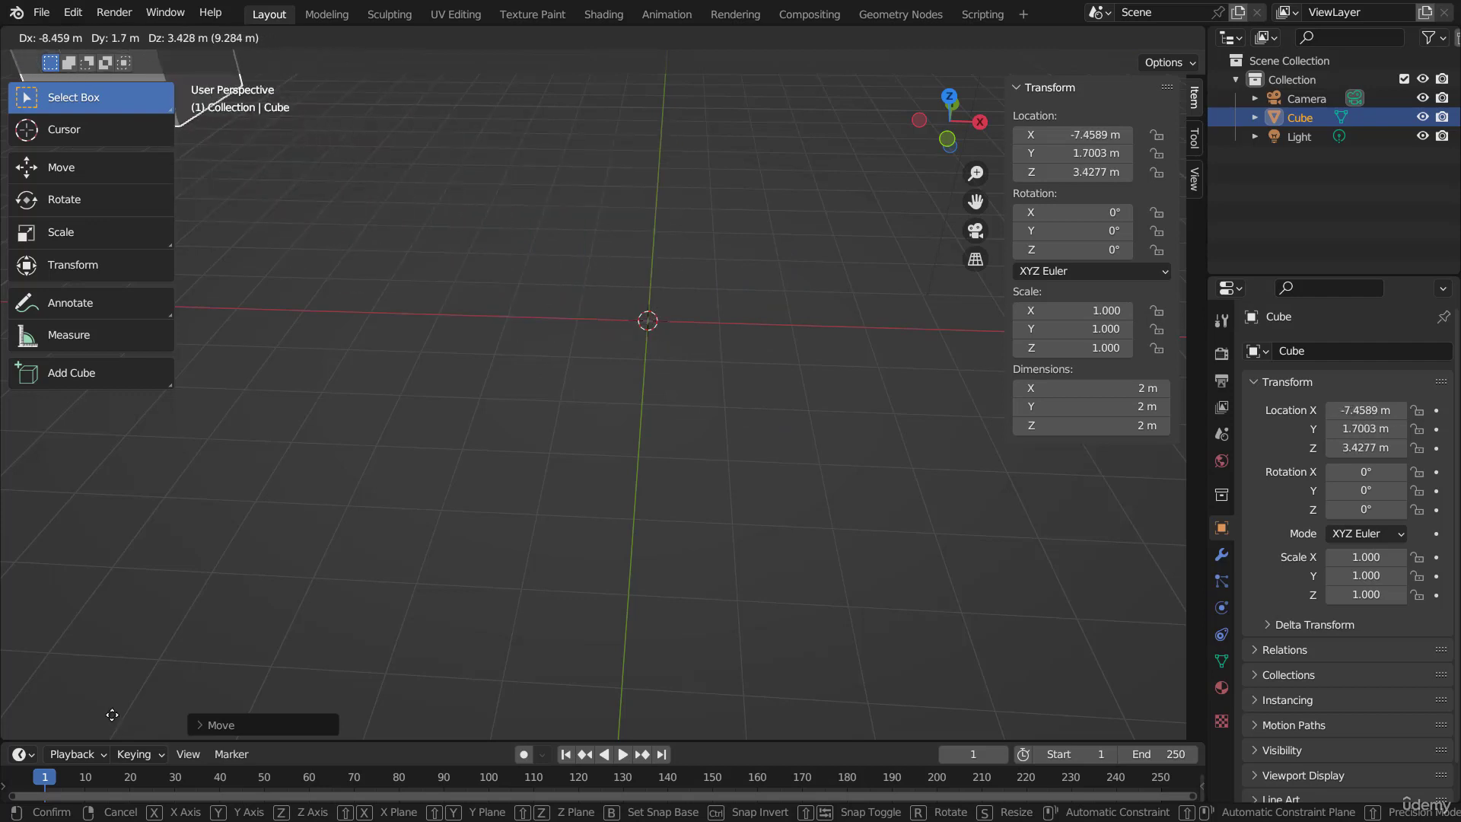
key(Escape)
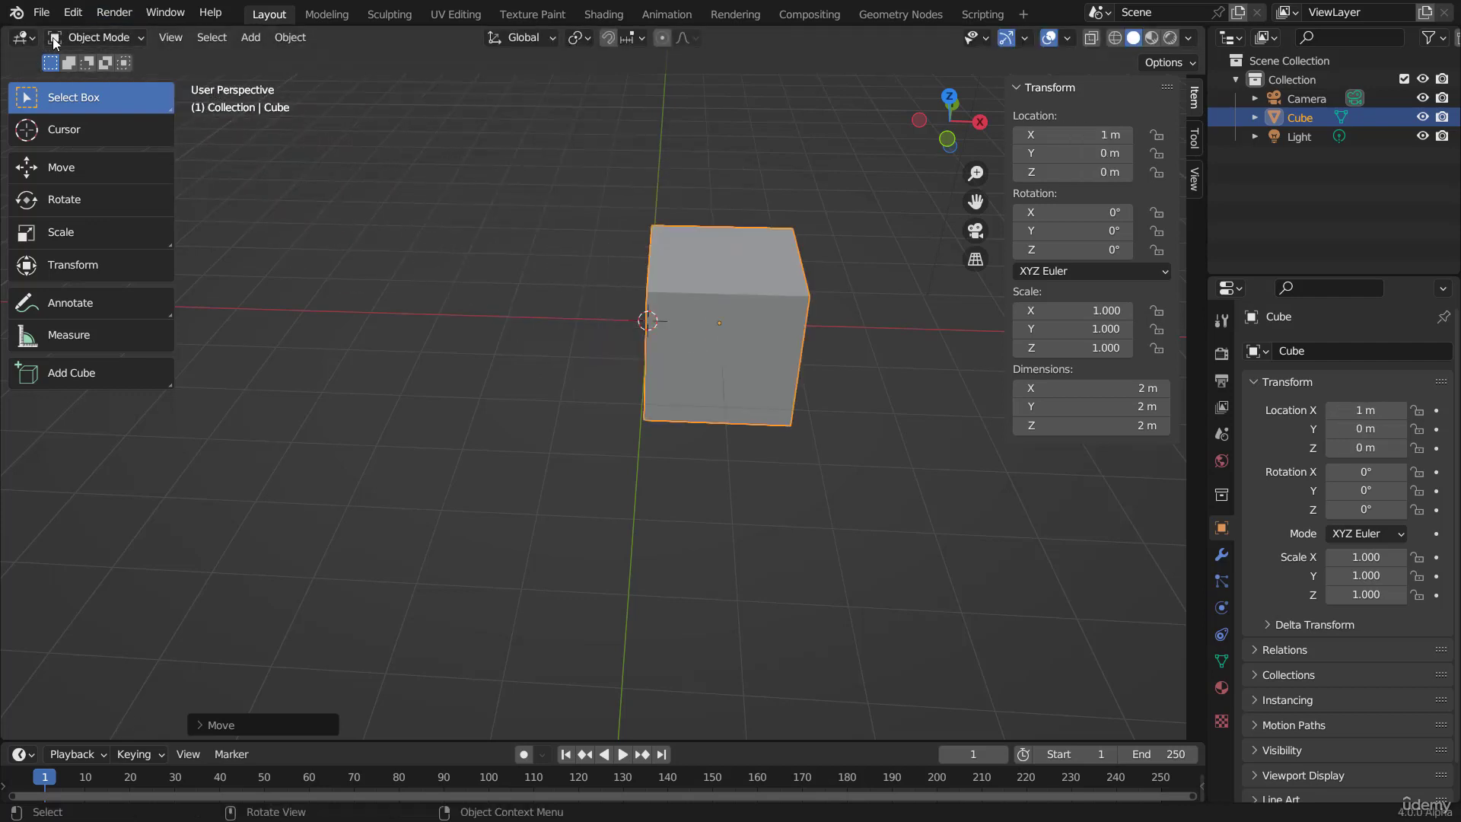
key(g)
key(x)
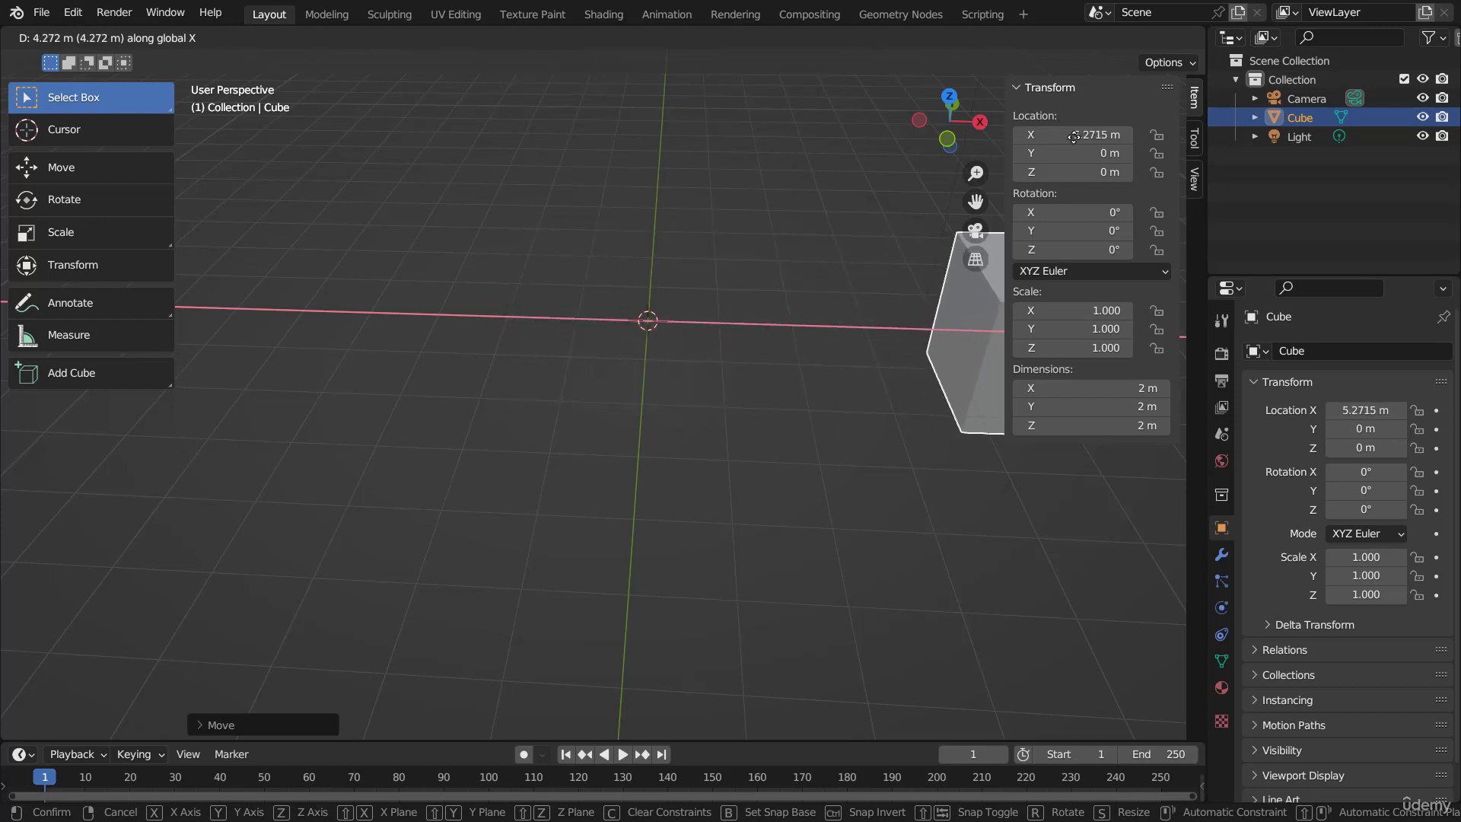
click(743, 263)
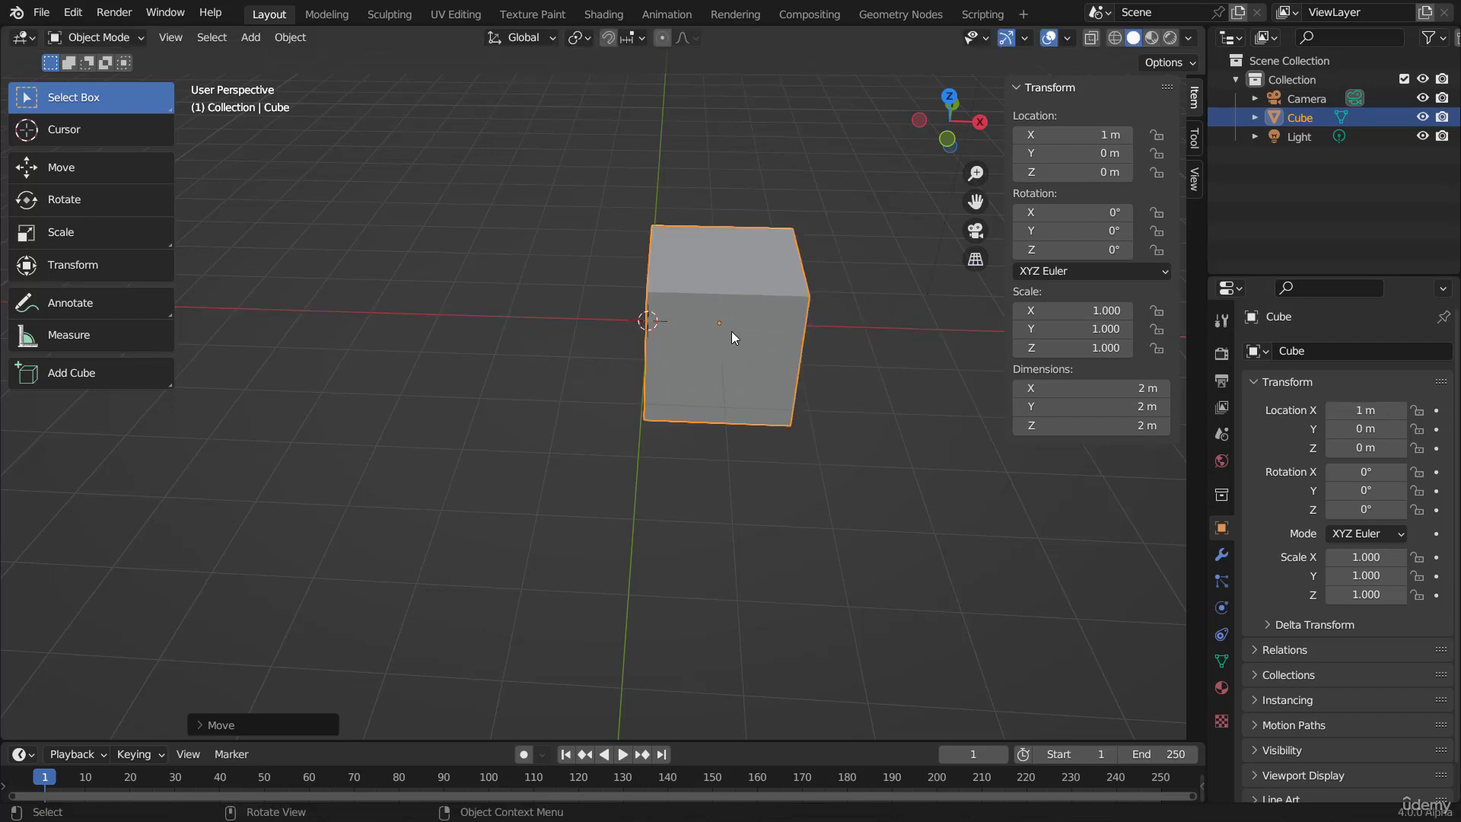
Step: Rotate the cube 45° about the global X axis
middle_drag(823, 317, 790, 275)
key(r)
key(x)
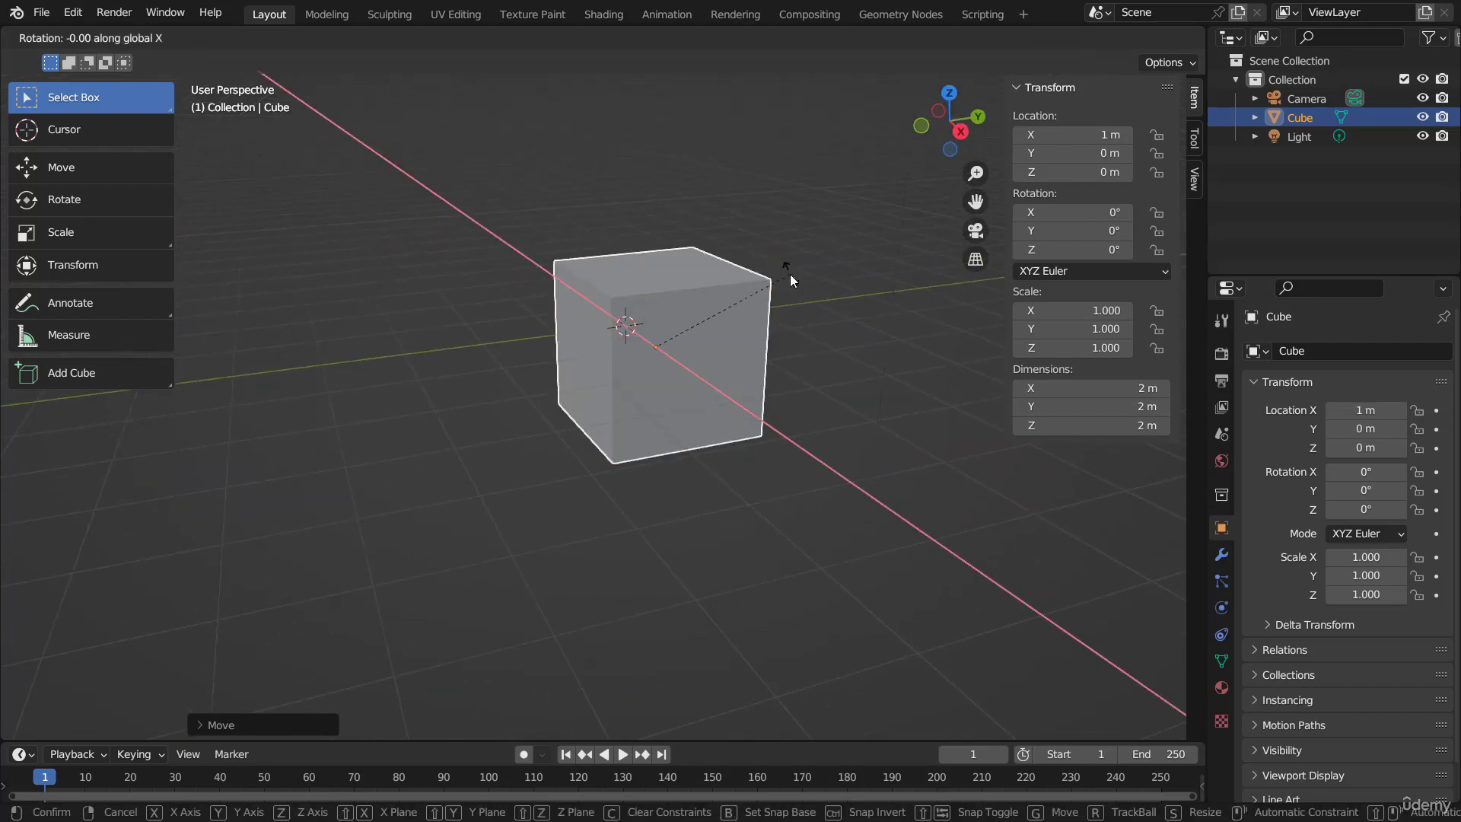
text(45)
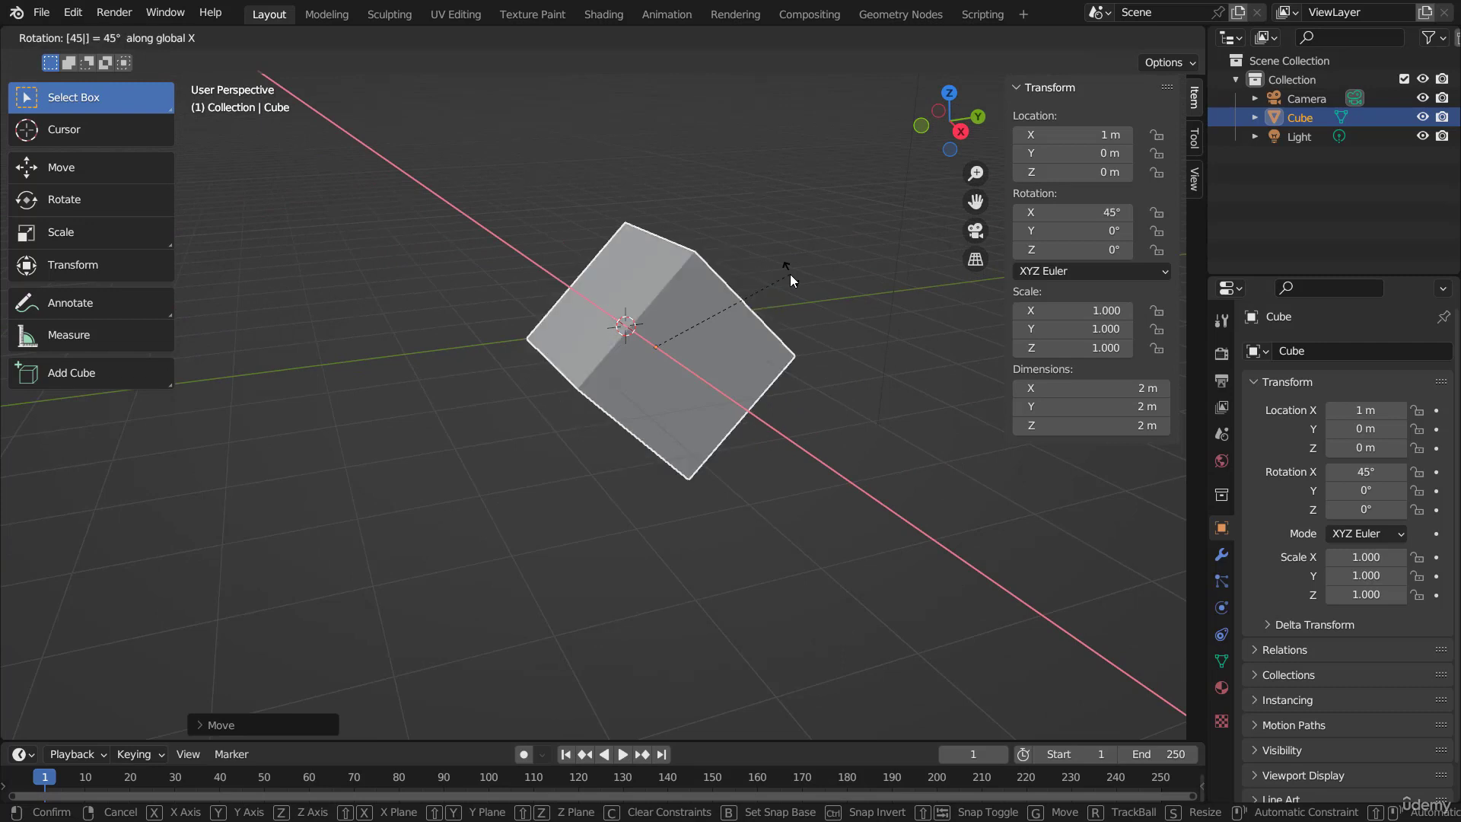
key(Return)
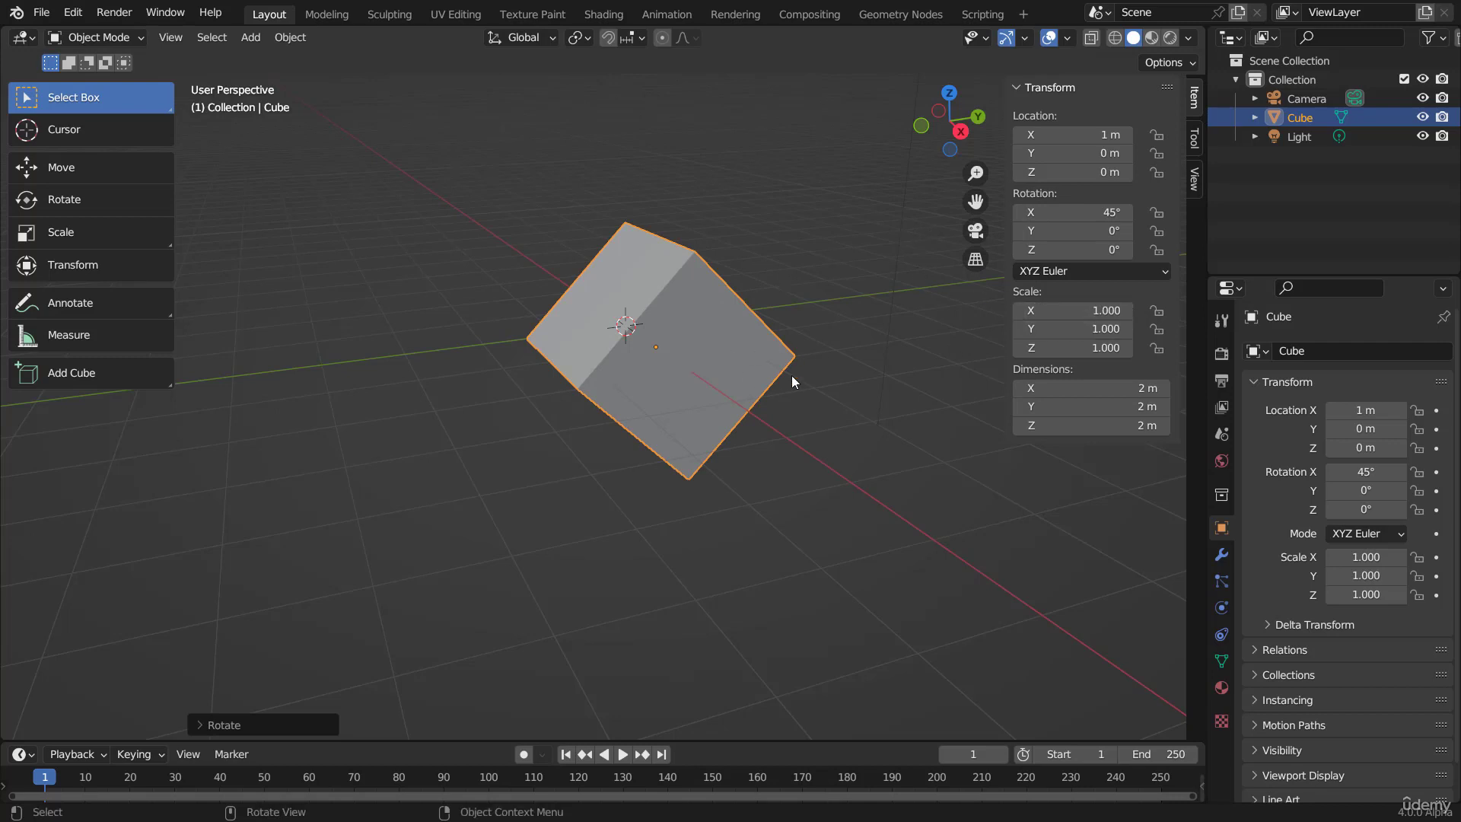
Step: Scale the cube uniformly by a factor of 2
text(s2)
key(Return)
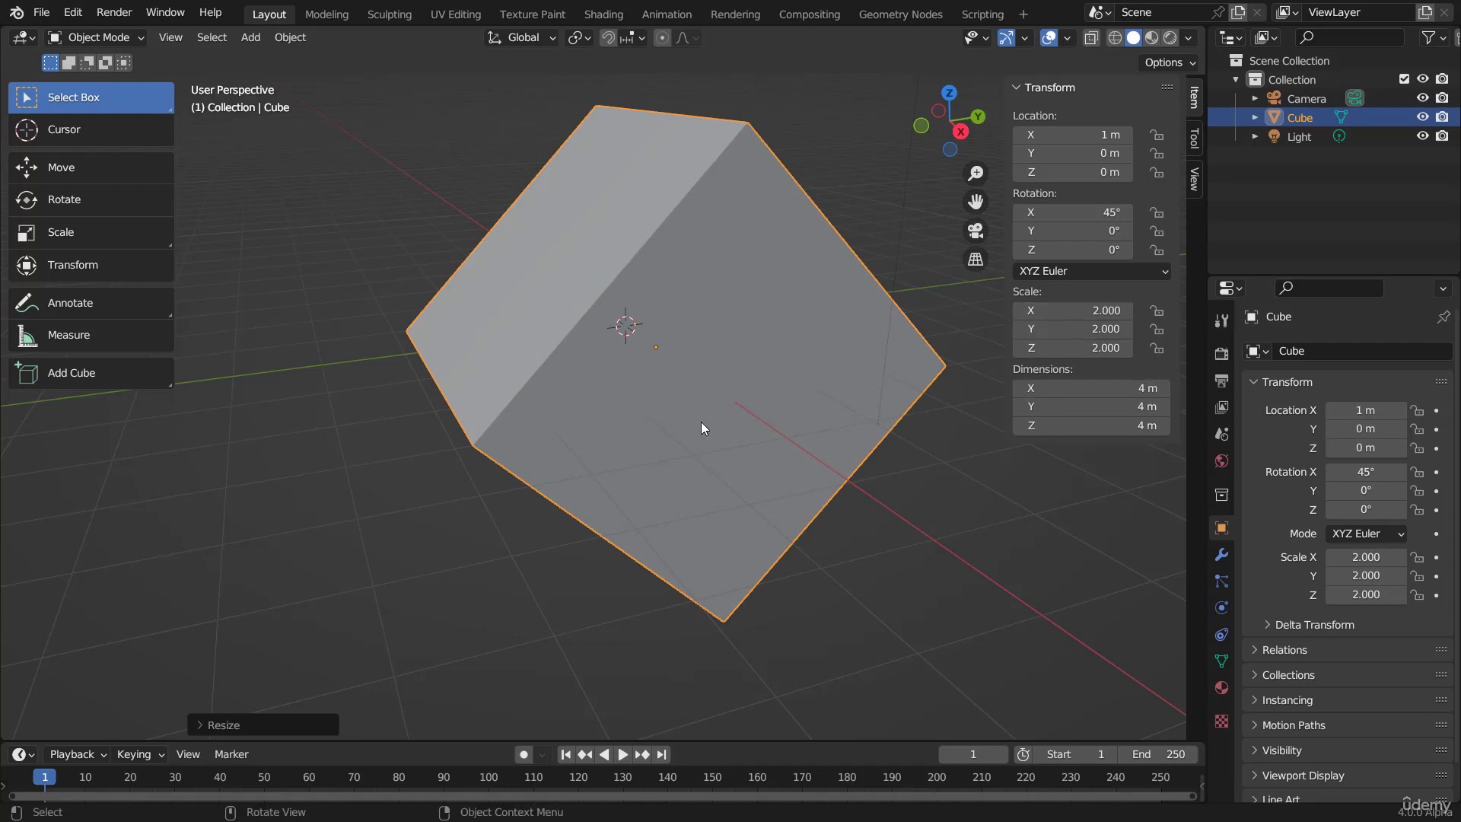
Step: Clear the cube's rotation, location and scale
scroll(701, 427, down, 4)
middle_drag(610, 404, 808, 411)
key(alt+r)
key(alt+g)
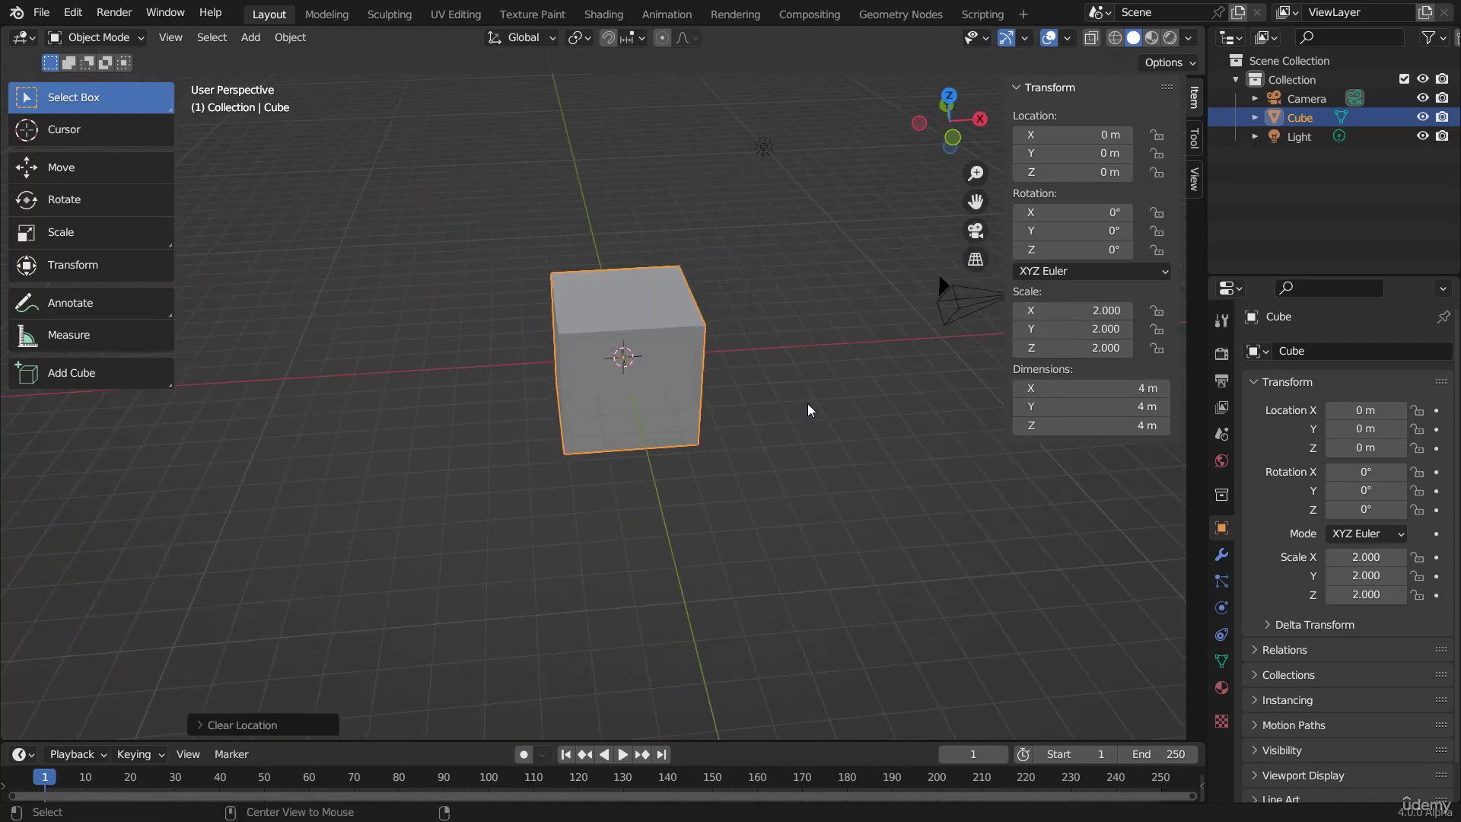
key(alt+s)
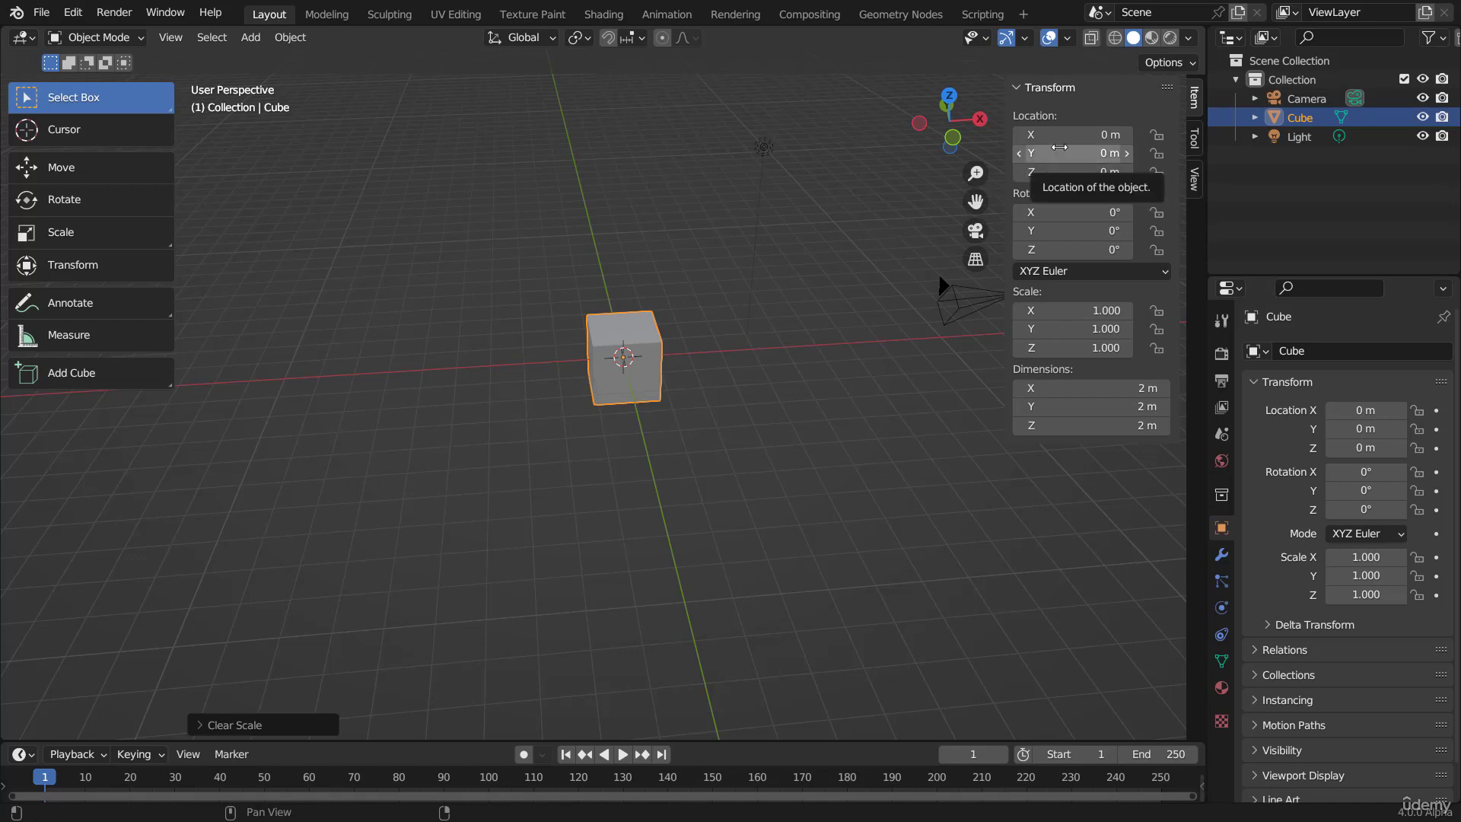
Step: Move the cube freely to about X 0.787 m, Y 3.629 m, Z 3.576 m, and clear its location
middle_drag(813, 291, 636, 305)
scroll(727, 300, up, 5)
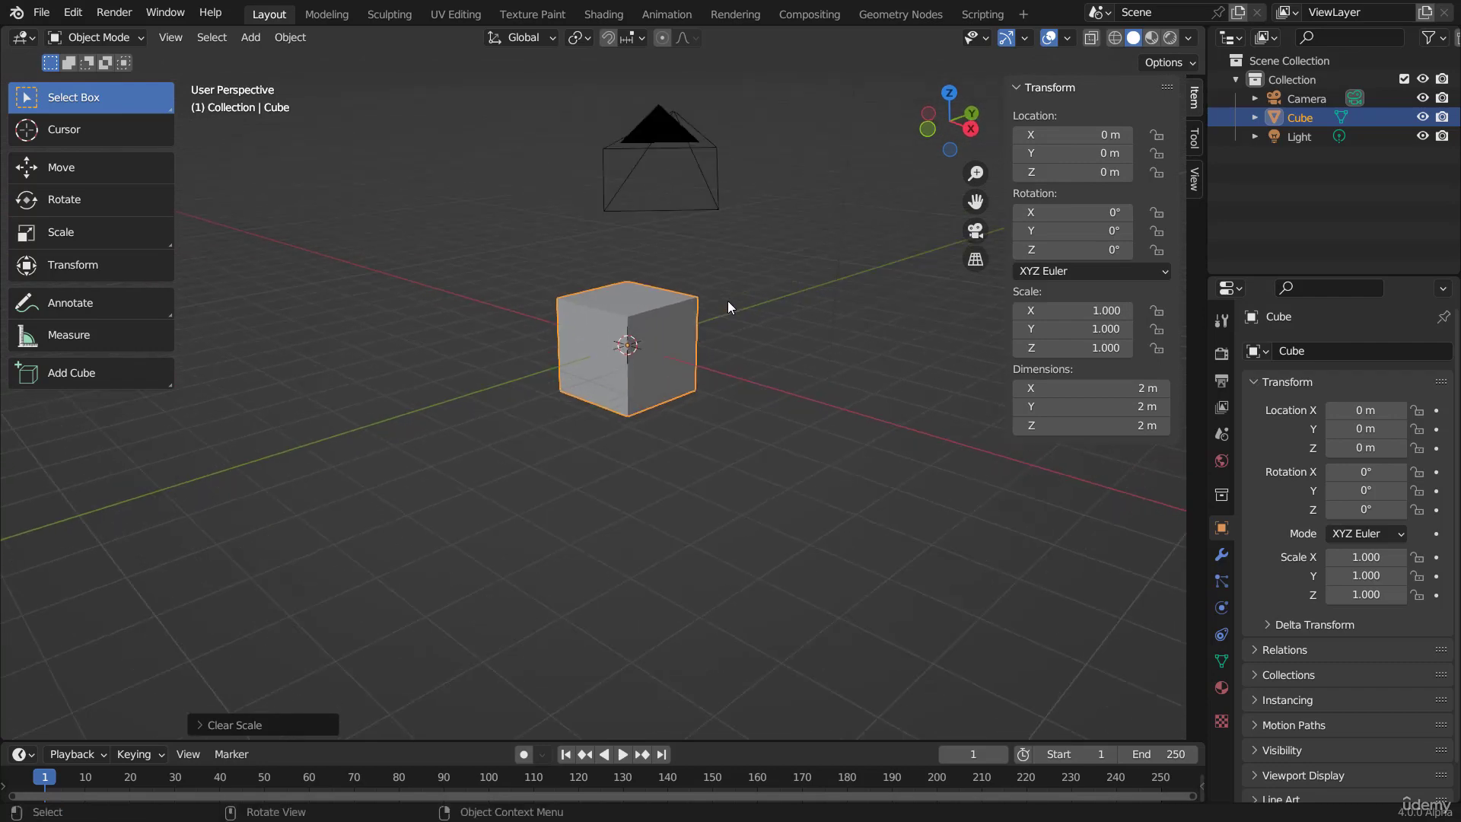
shift+middle_drag(751, 299, 706, 303)
mouse_move(706, 303)
middle_down()
mouse_move(655, 308)
mouse_move(701, 309)
middle_up()
scroll(700, 309, down, 1)
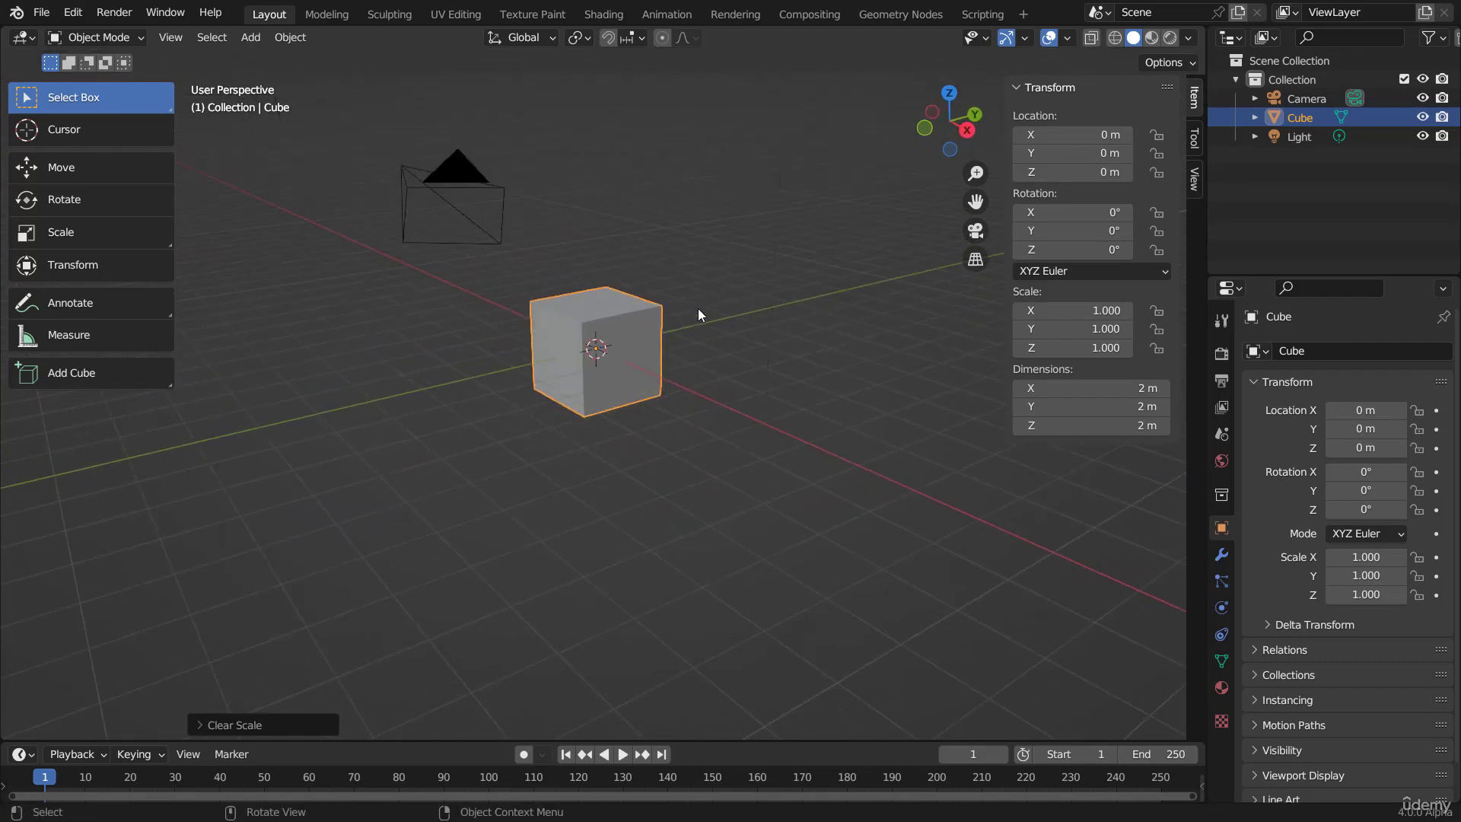
drag(645, 366, 801, 186)
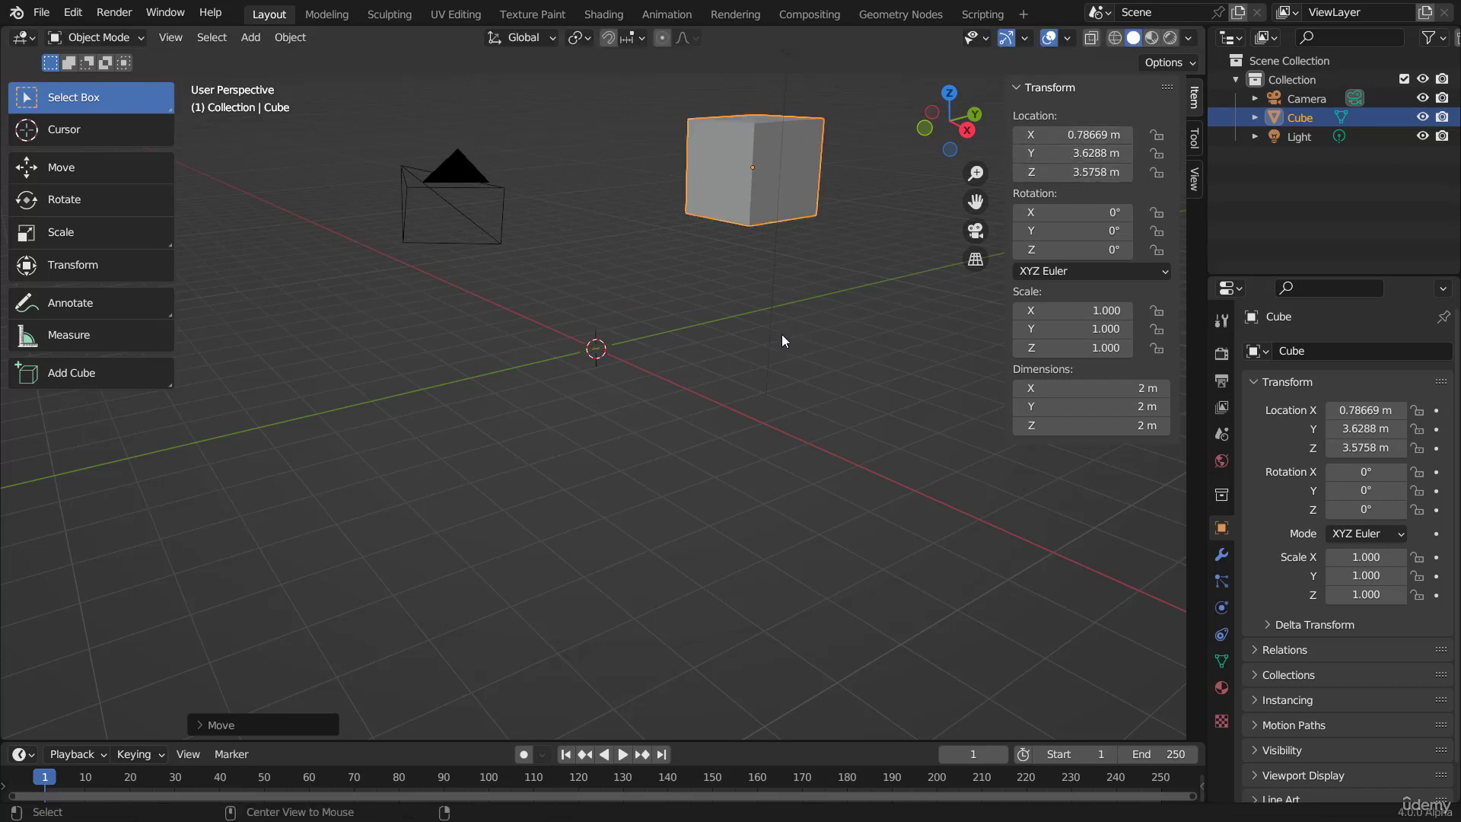
key(alt+g)
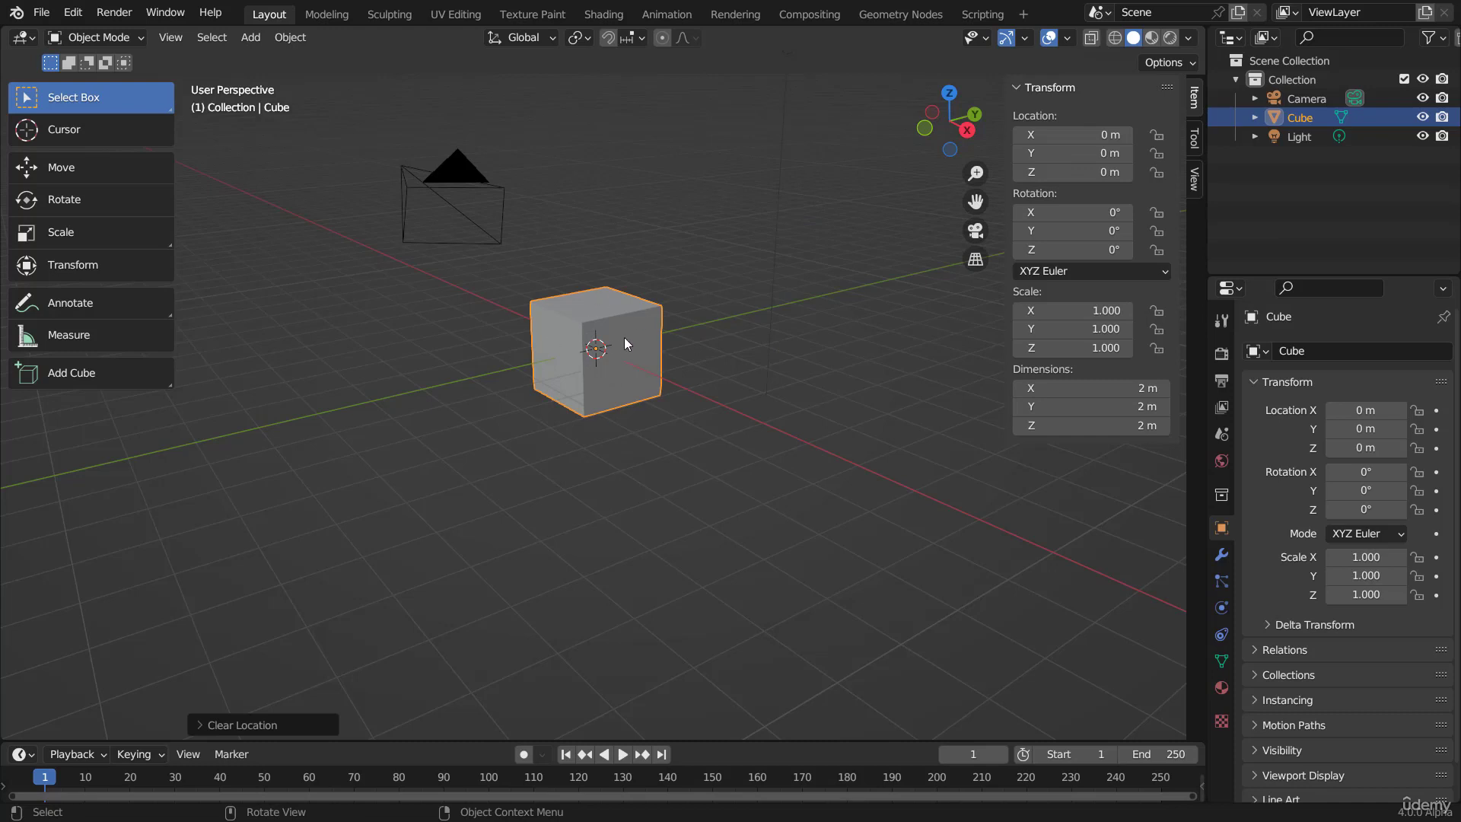
Step: Move the cube freely to about X 0.916 m, Y 3.634 m, Z 3.316 m, and apply its location
key(g)
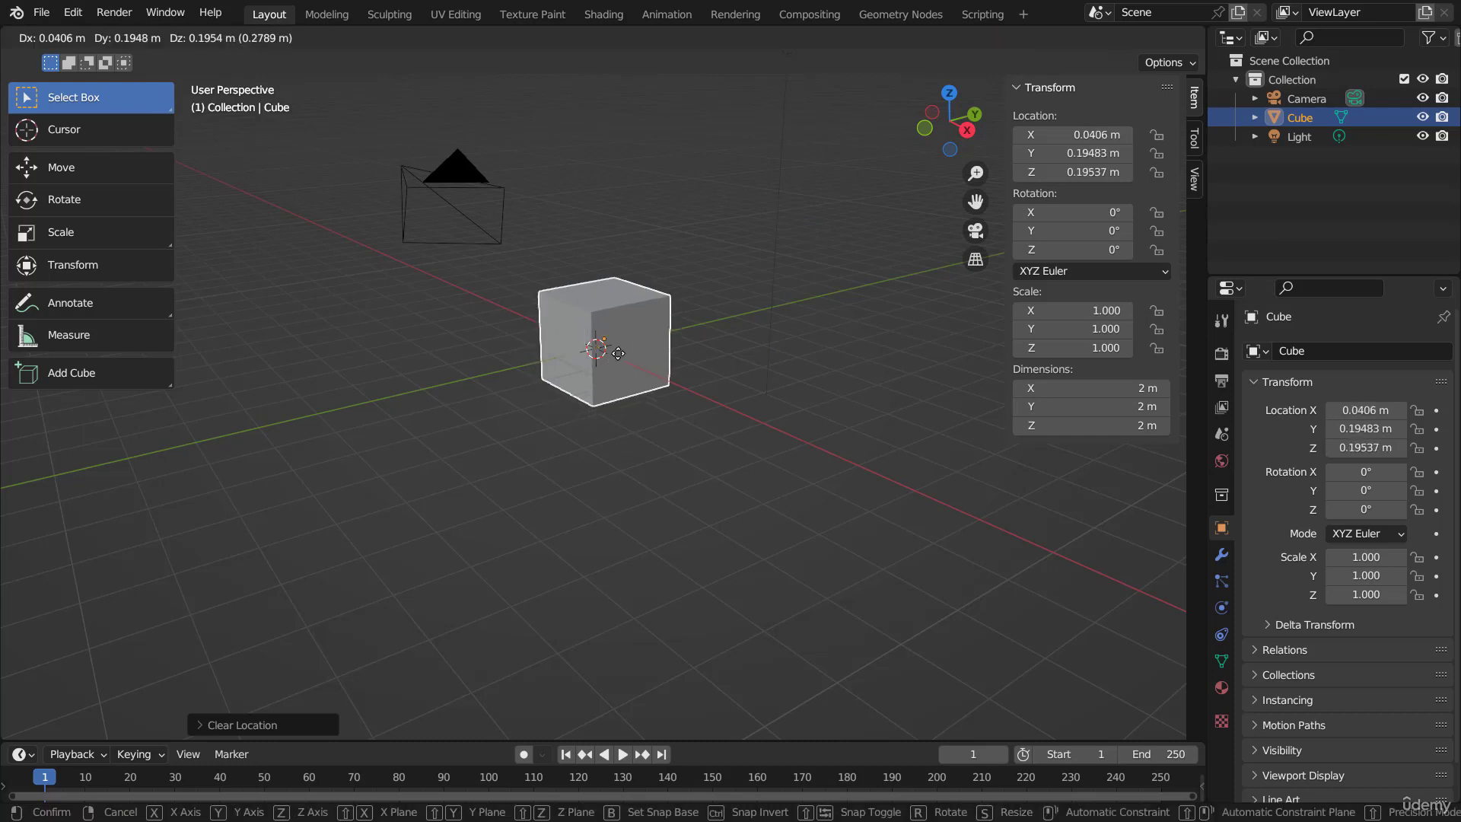
click(747, 222)
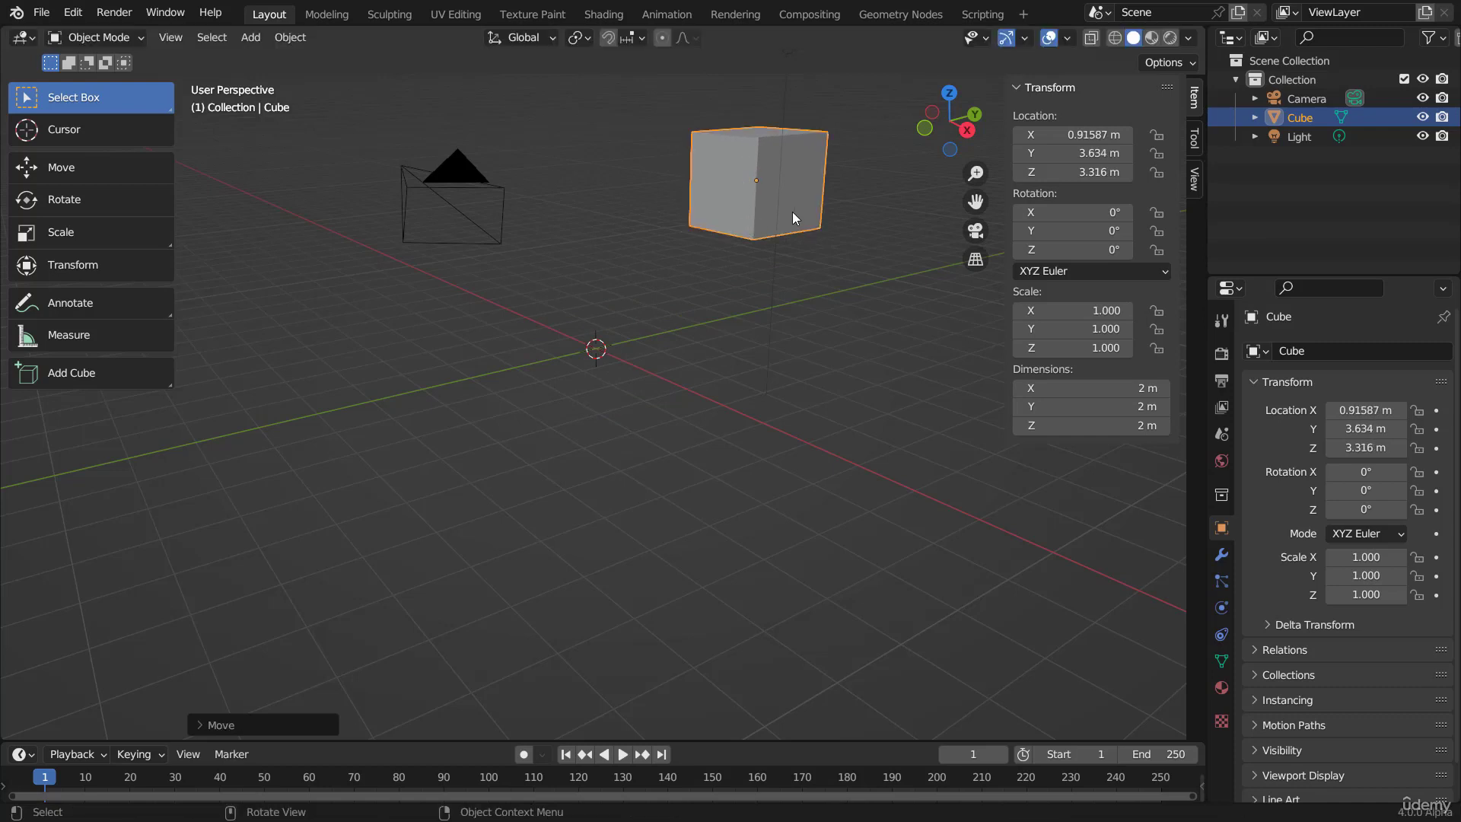
shift+middle_drag(810, 195, 664, 239)
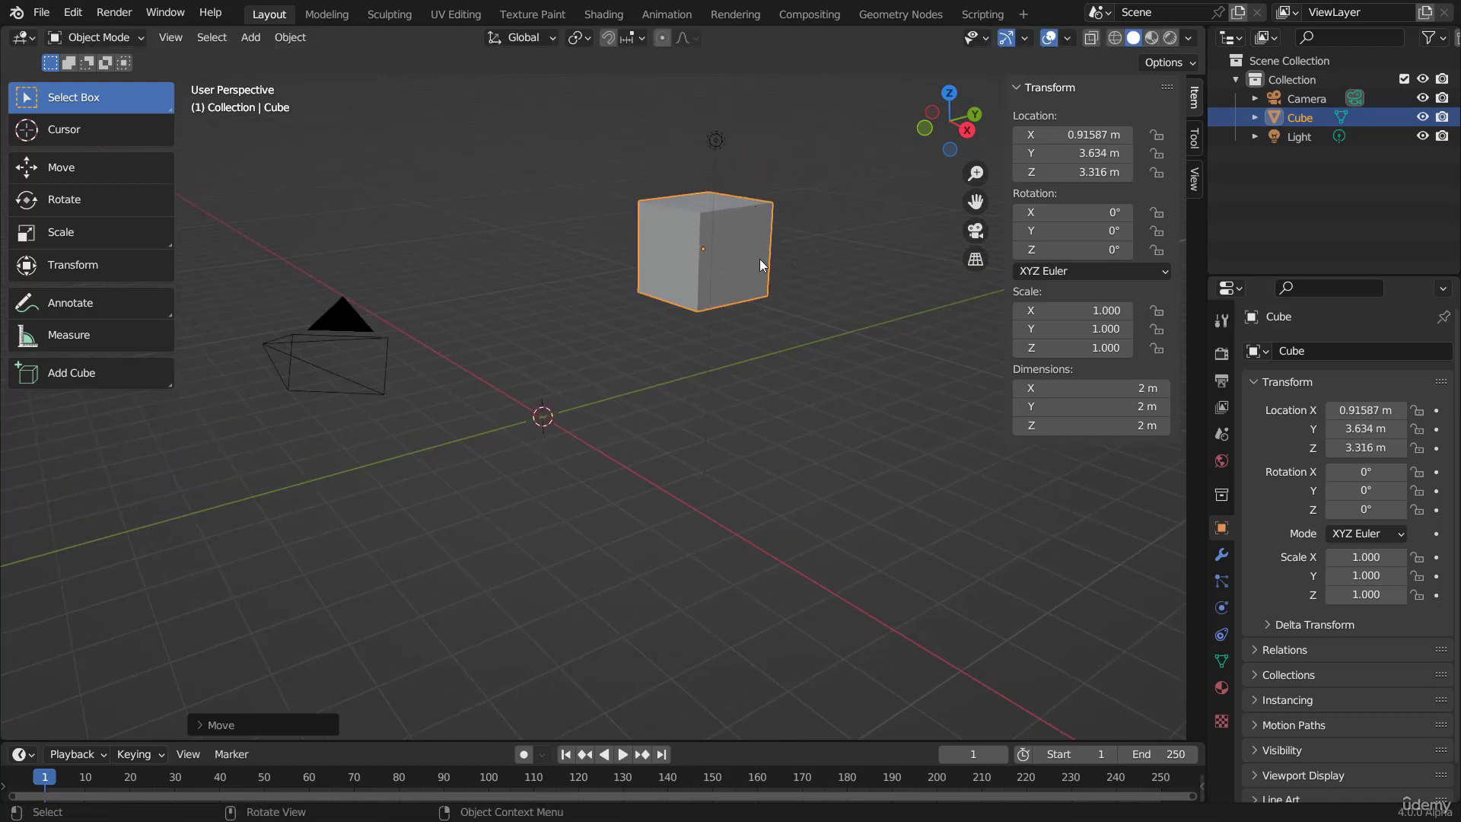
key(ctrl+a)
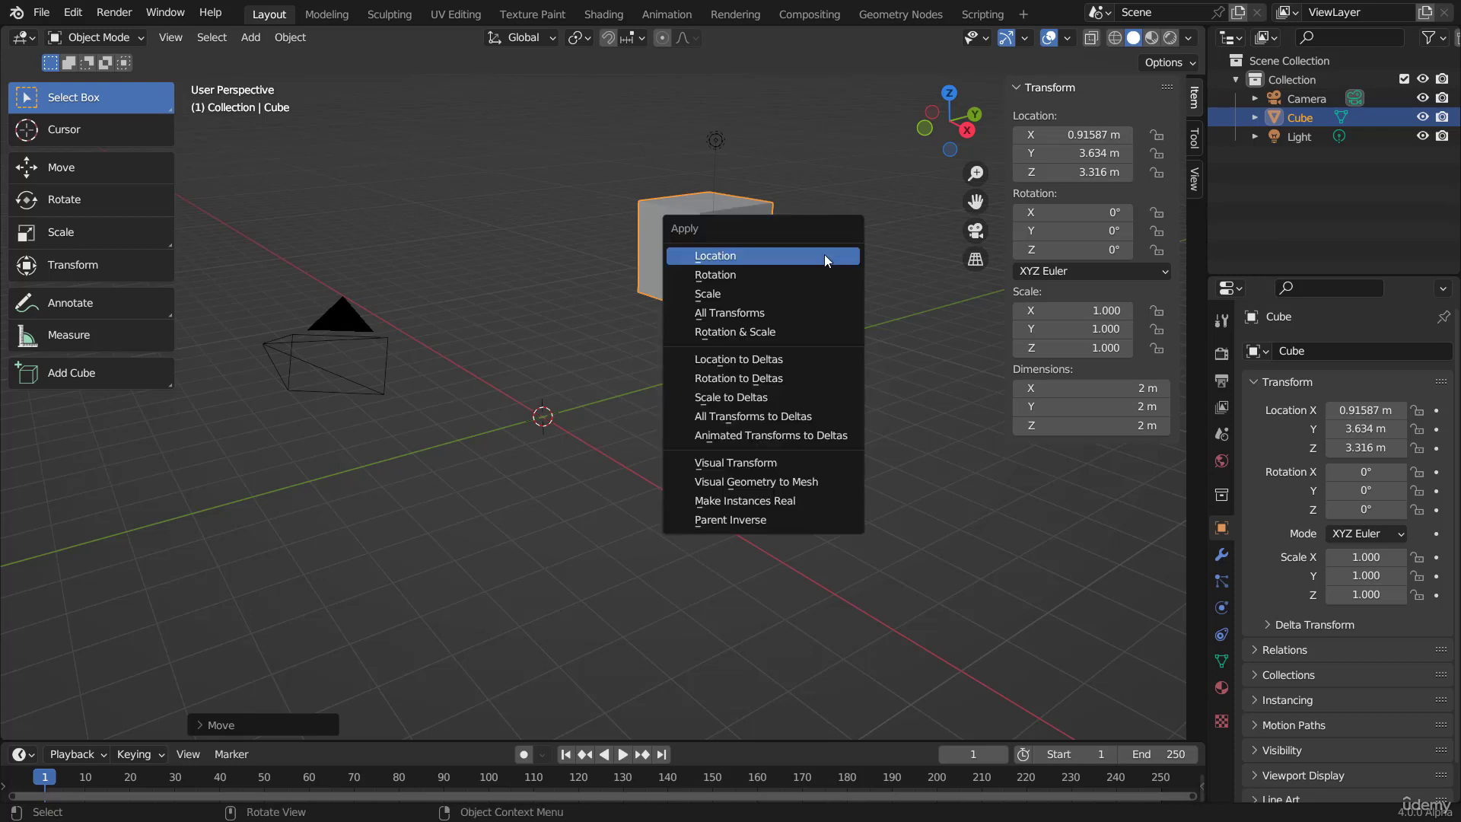
click(732, 257)
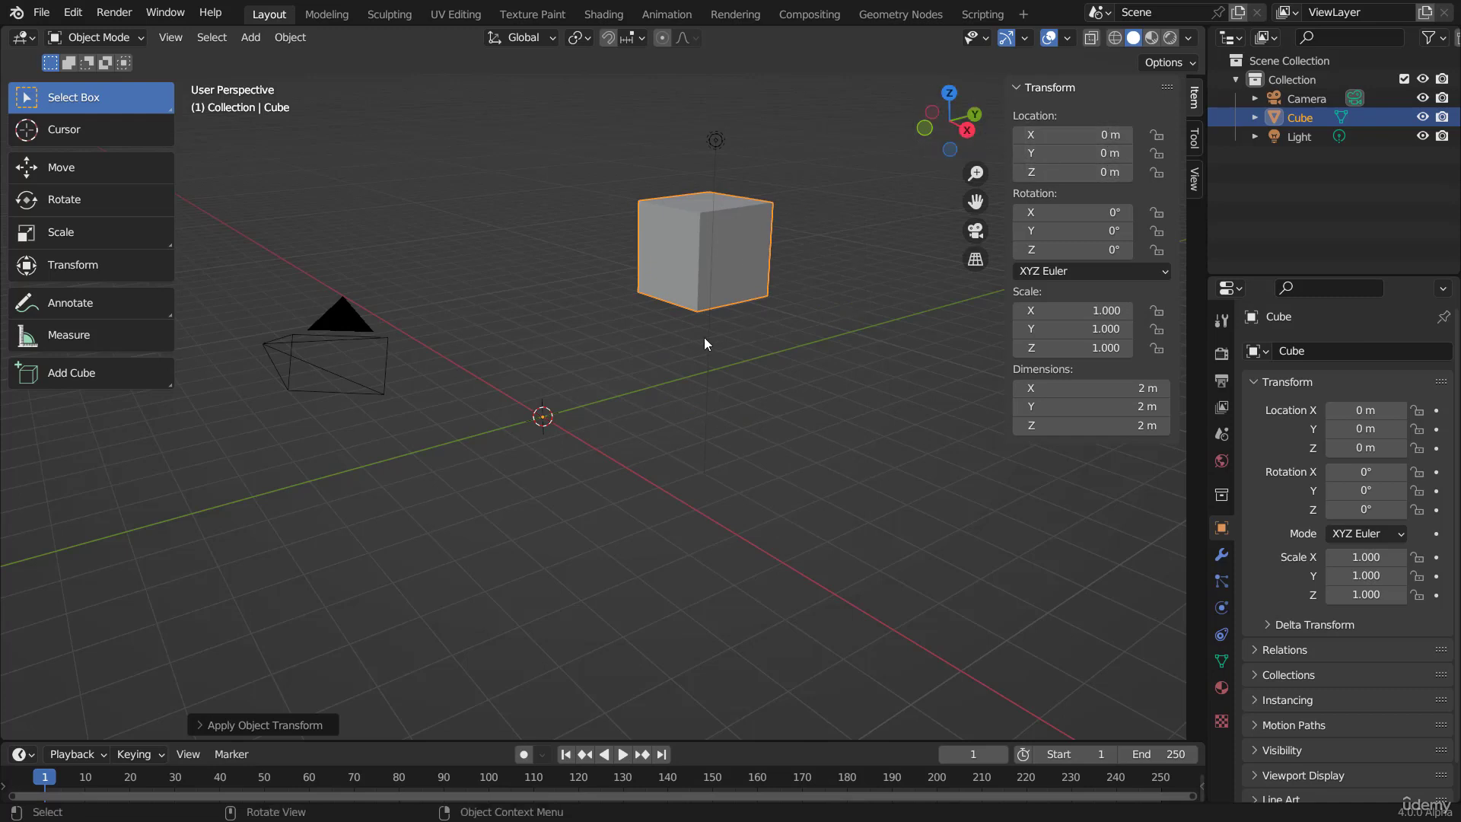
Step: Clear the cube's location, move it freely to about X -5.013 m, Y -3.389 m, Z 5.509 m, and clear its location again
key(alt+g)
scroll(715, 308, down, 2)
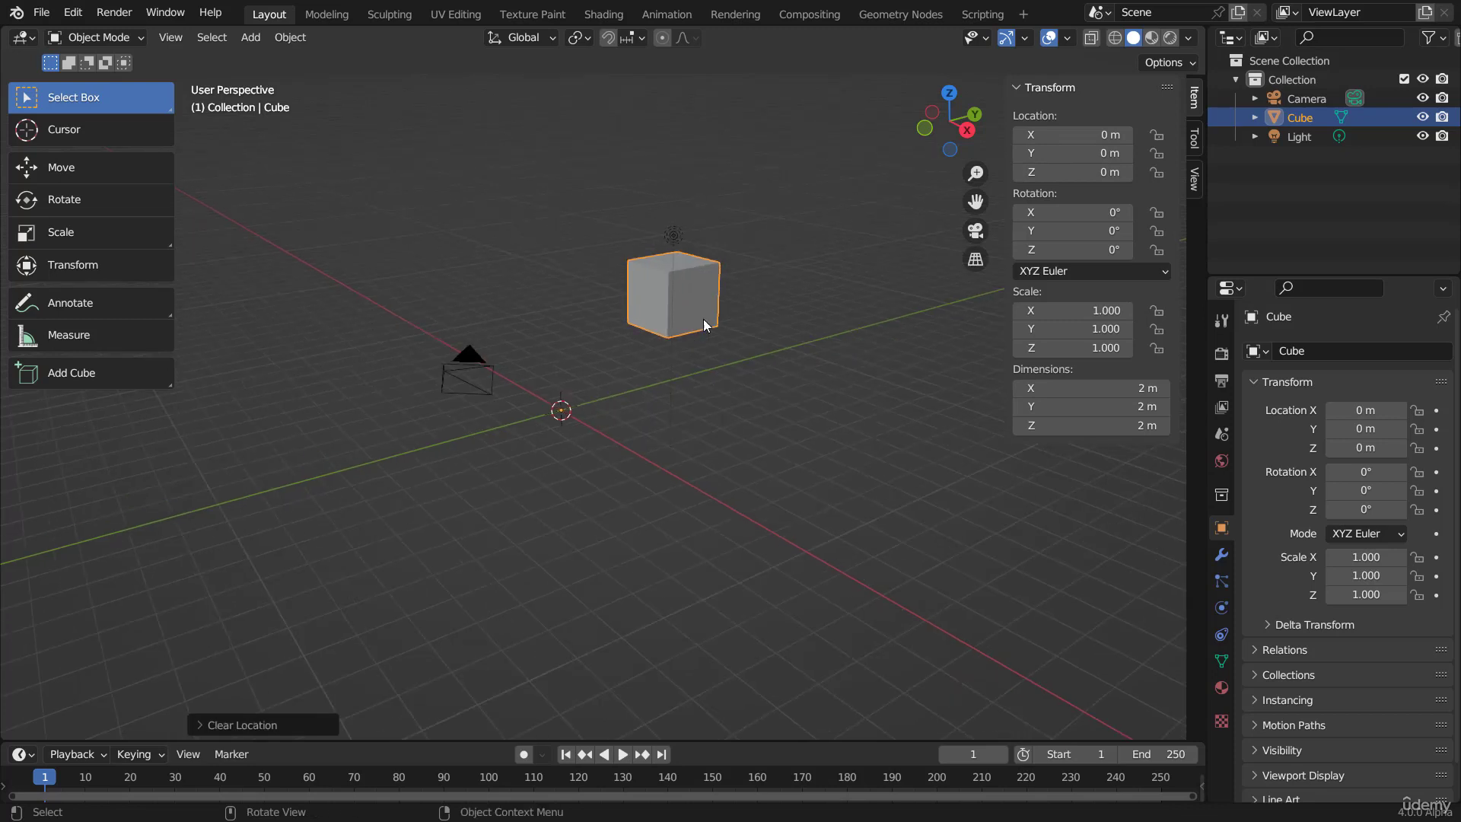
key(g)
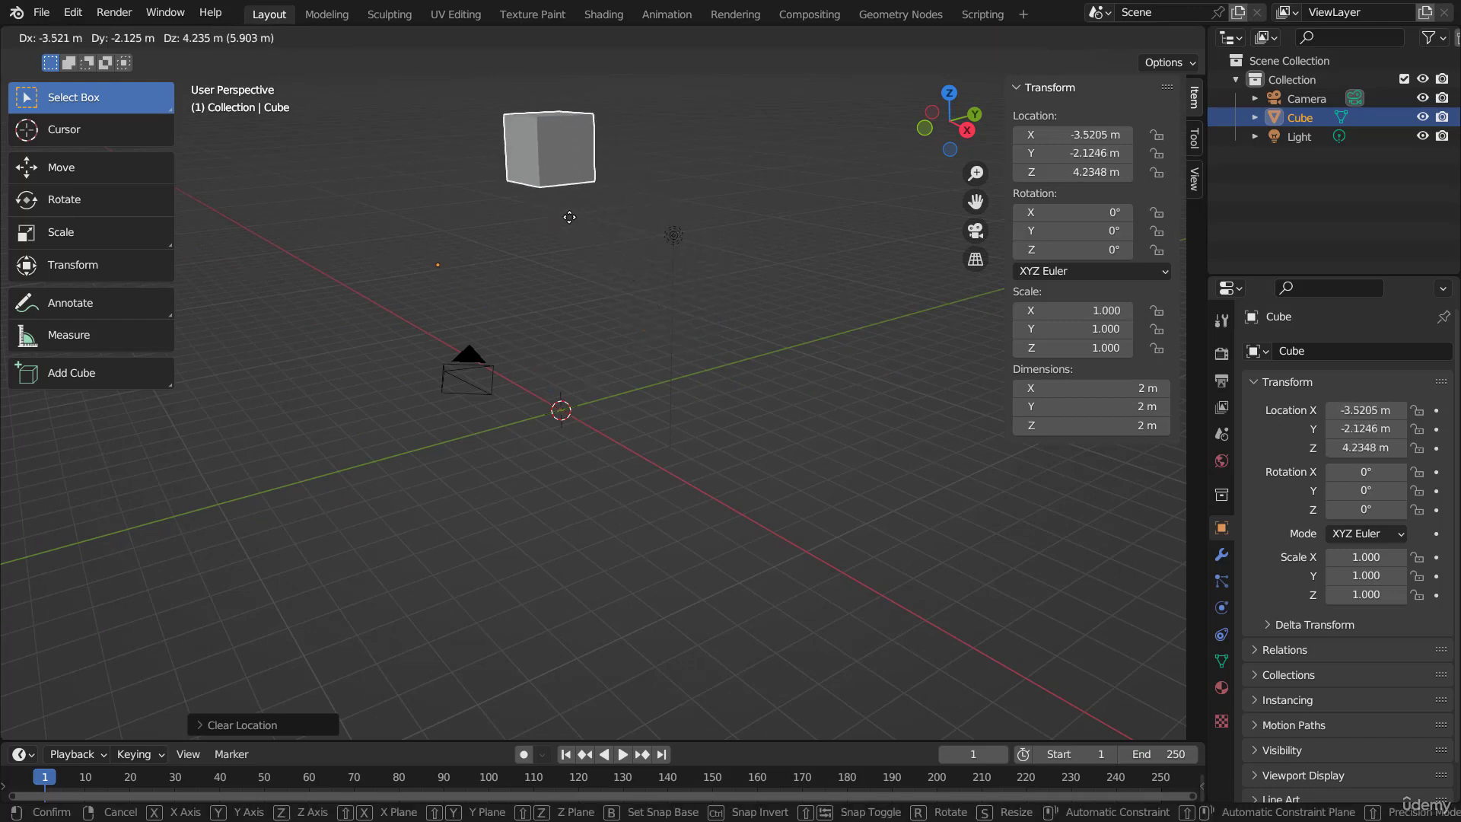
click(524, 188)
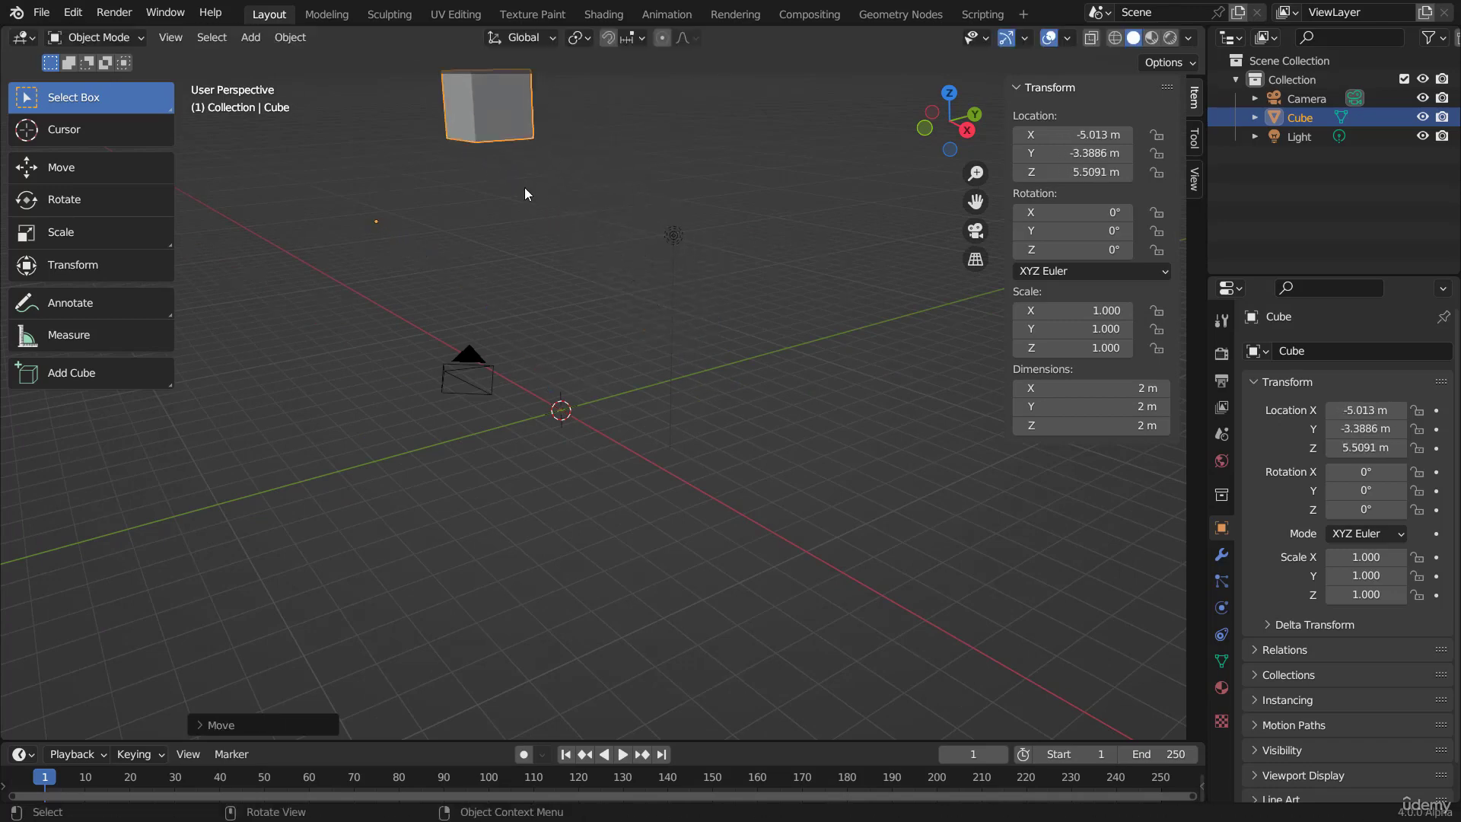
key(alt+g)
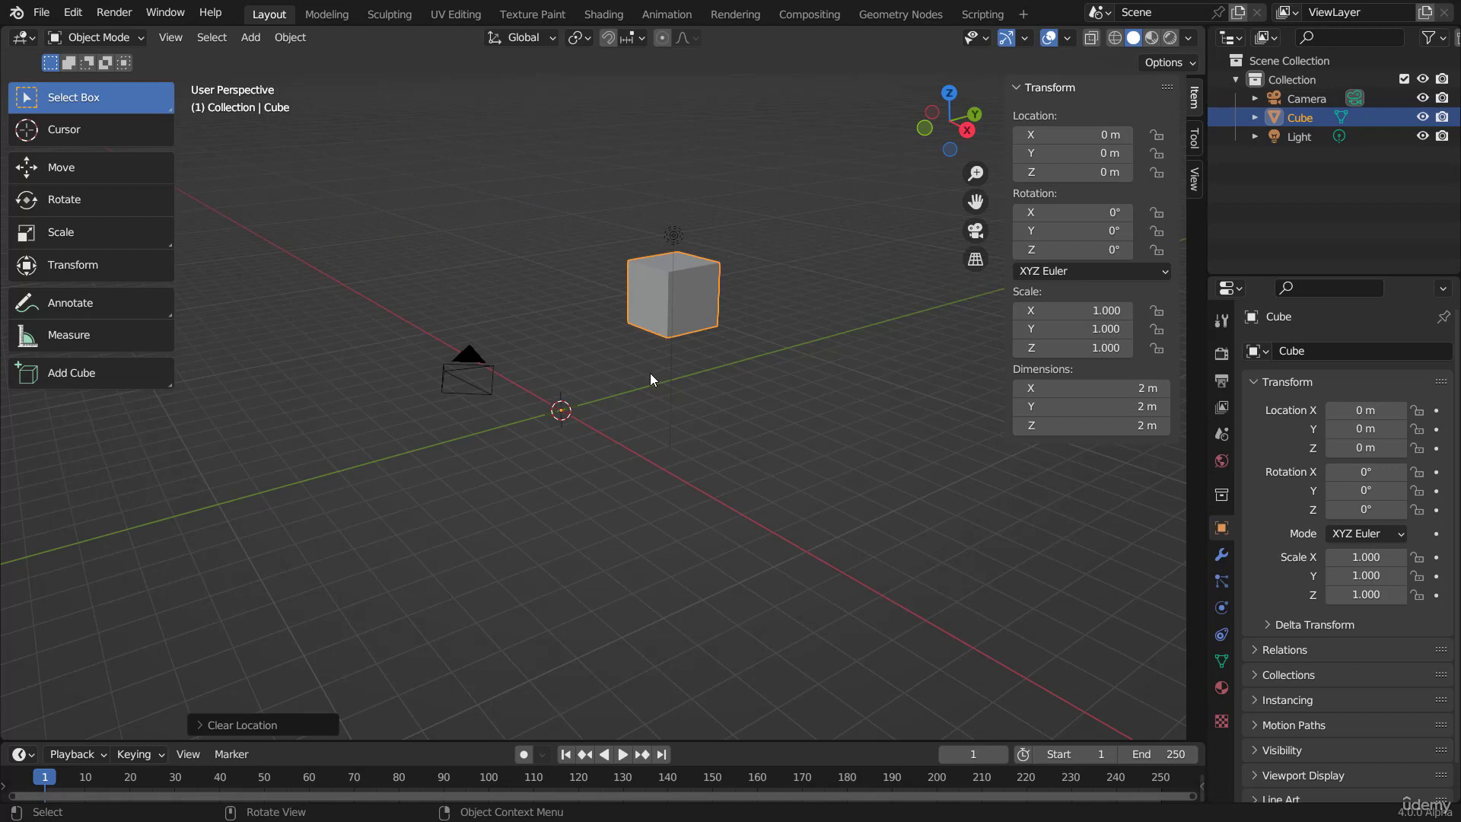
scroll(650, 373, up, 2)
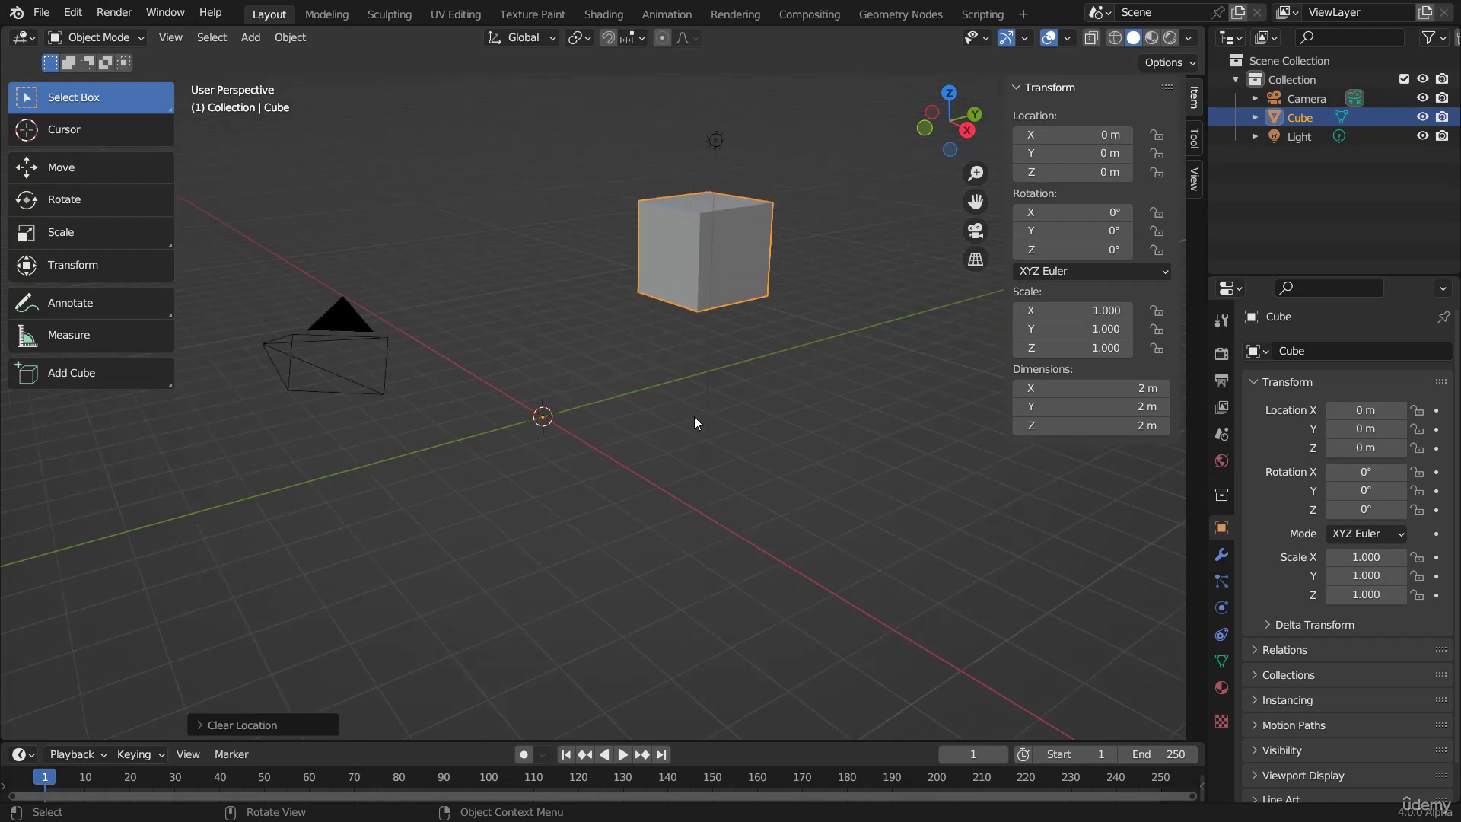
scroll(694, 418, up, 3)
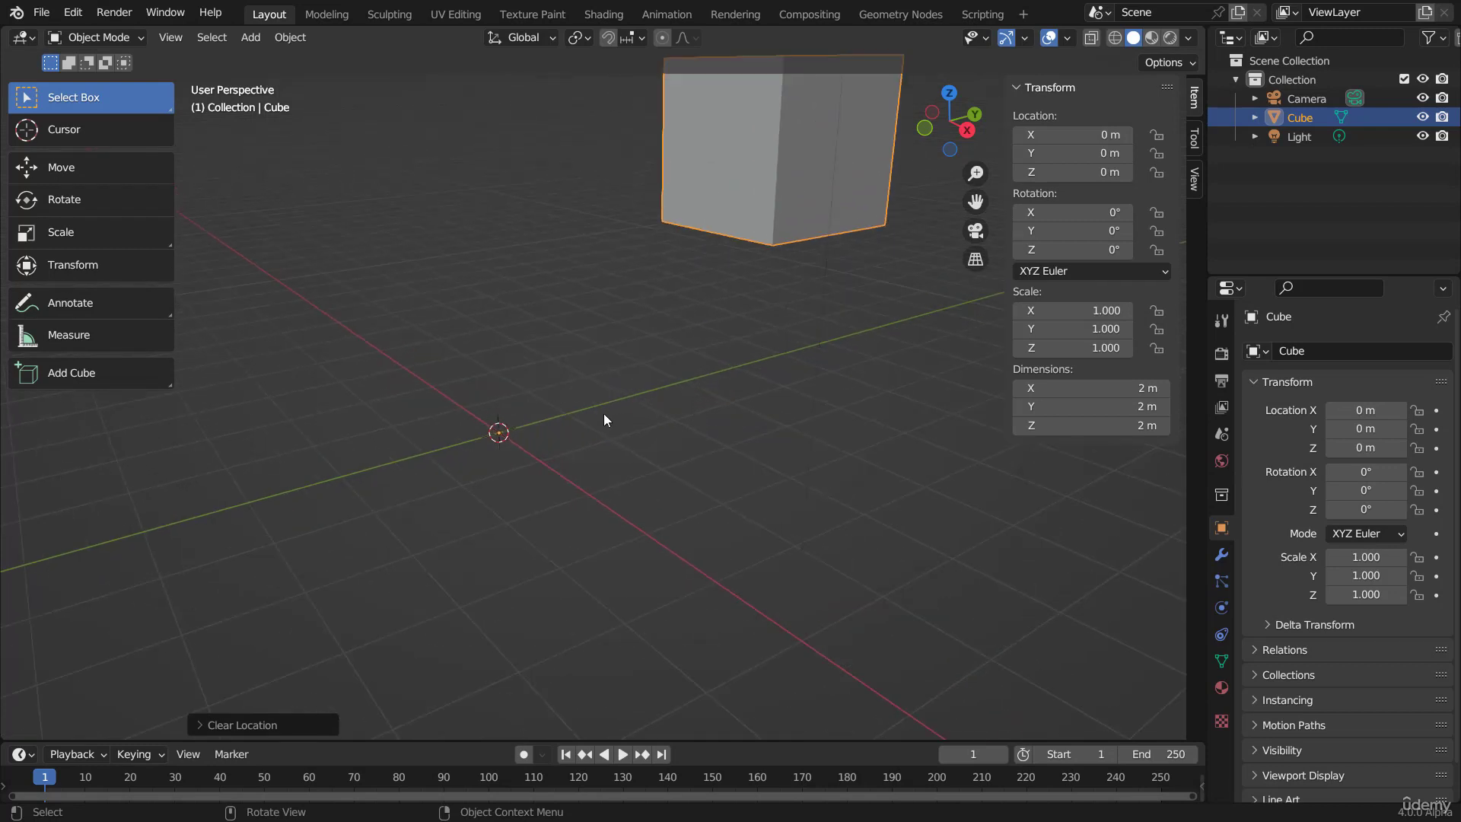
key(g)
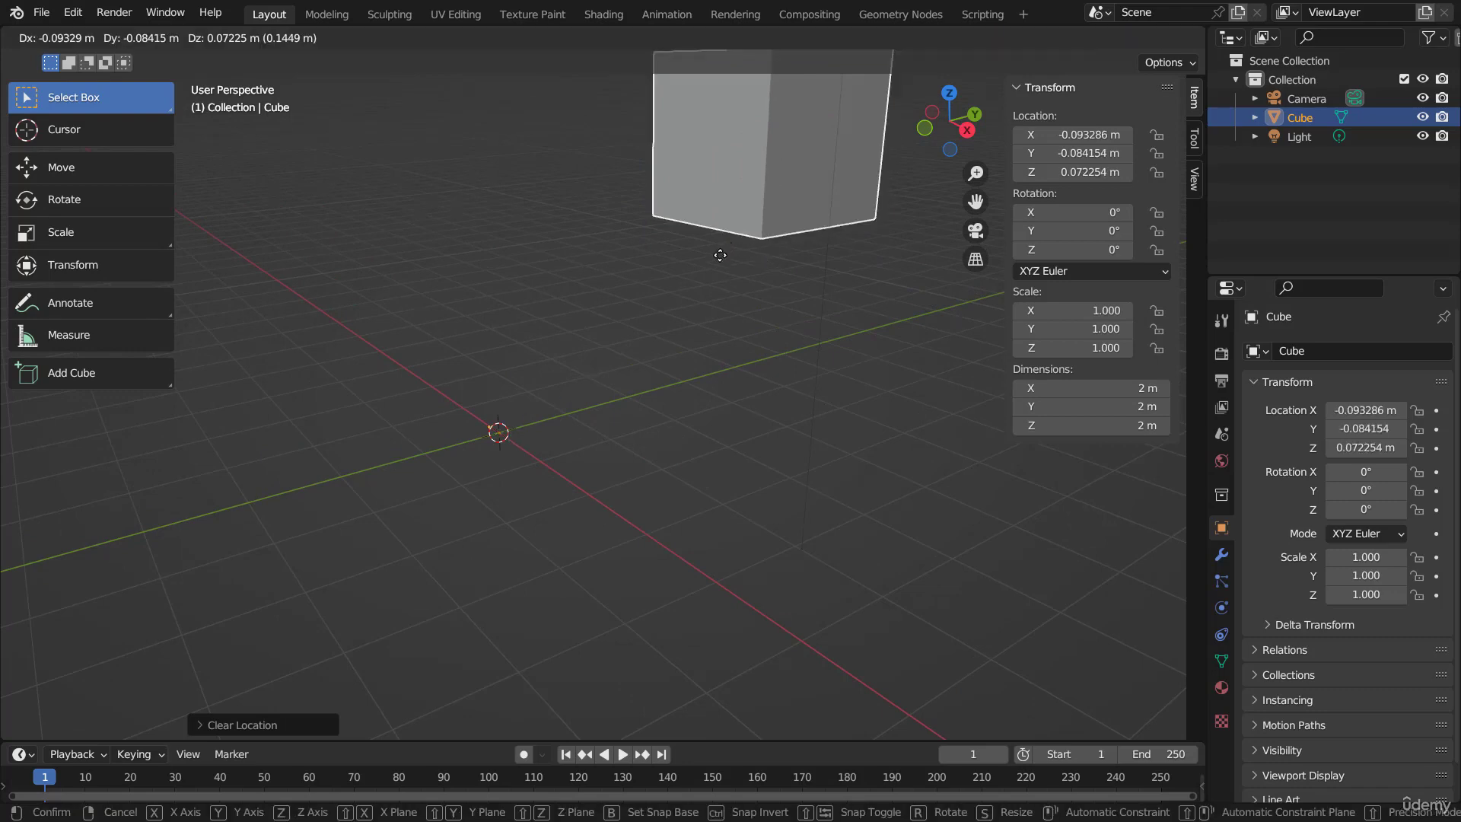
right_click(713, 261)
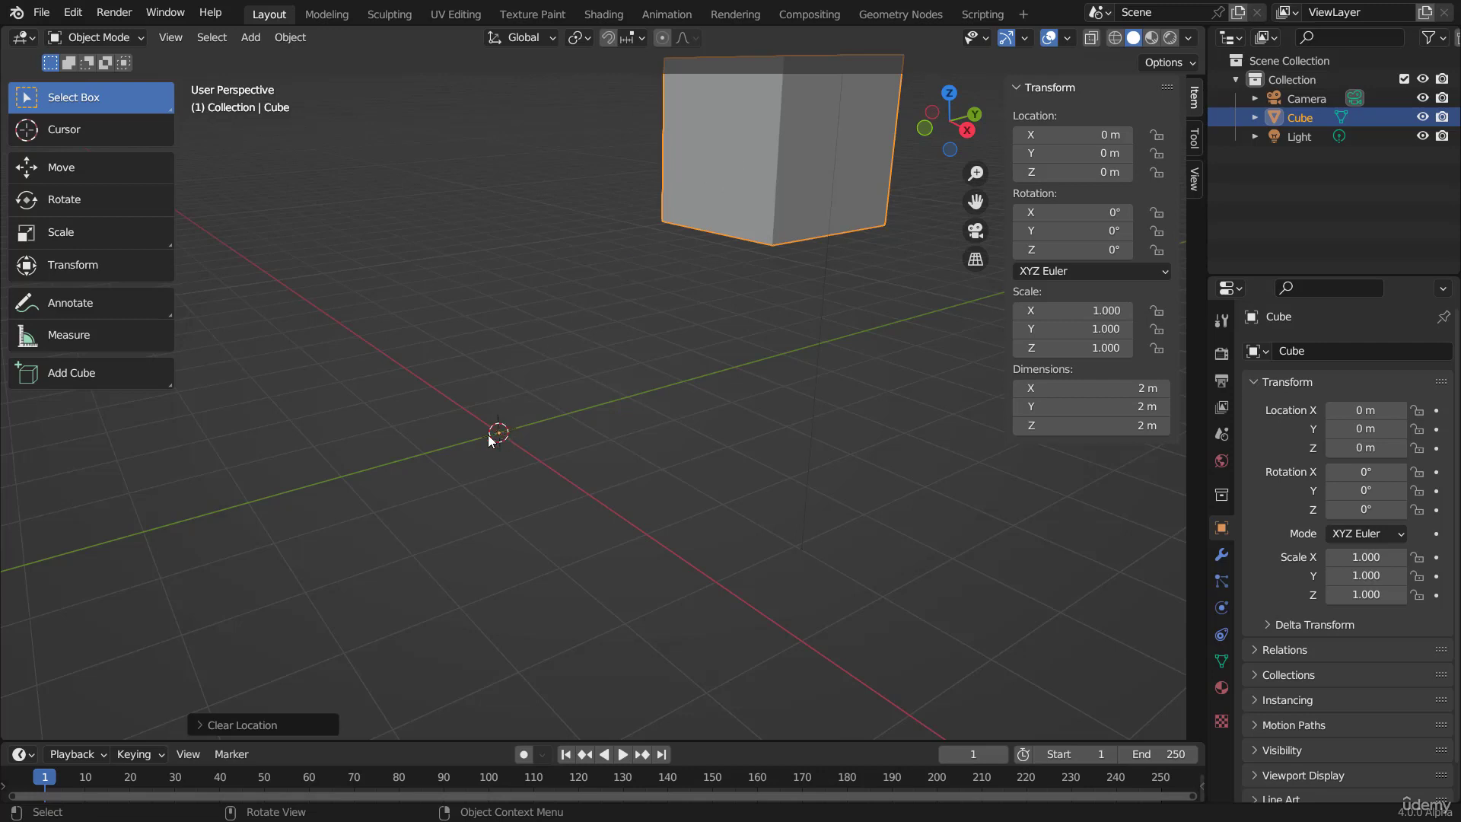
key(g)
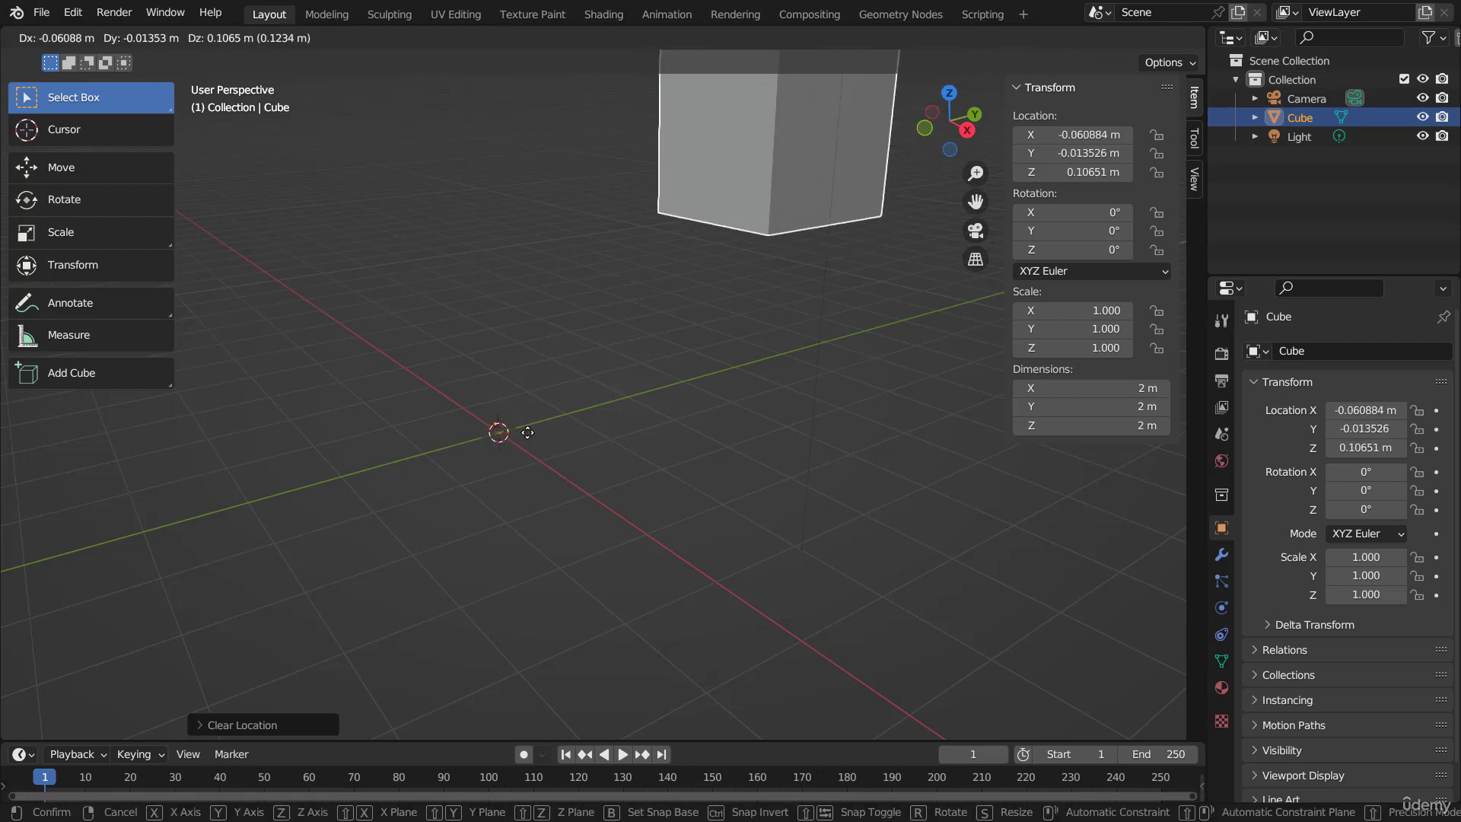
right_click(525, 472)
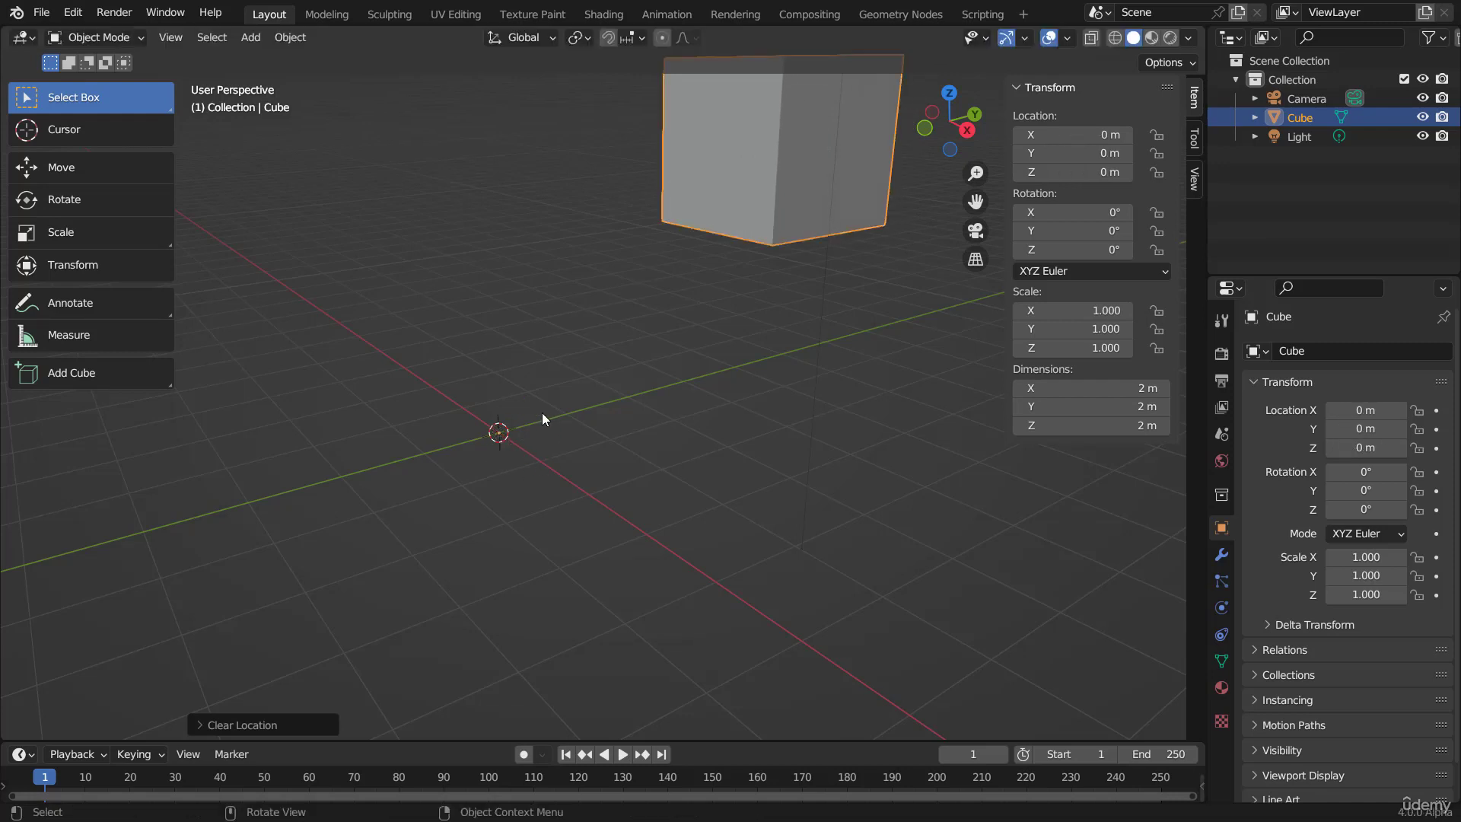
shift+middle_drag(676, 363, 636, 419)
scroll(635, 419, down, 2)
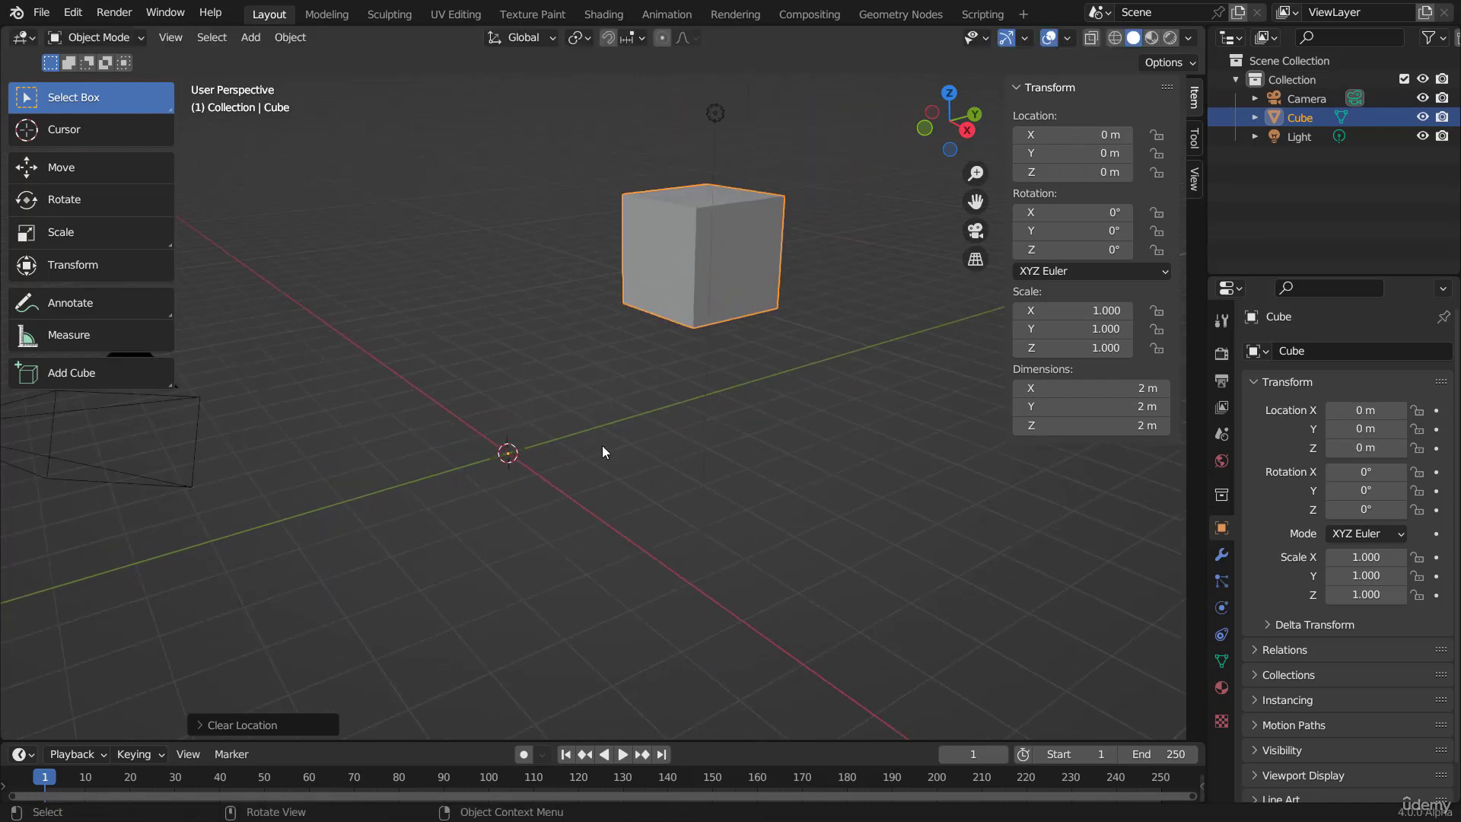
key(g)
right_click(625, 388)
Step: Set the cube's origin to its geometry
right_click(869, 292)
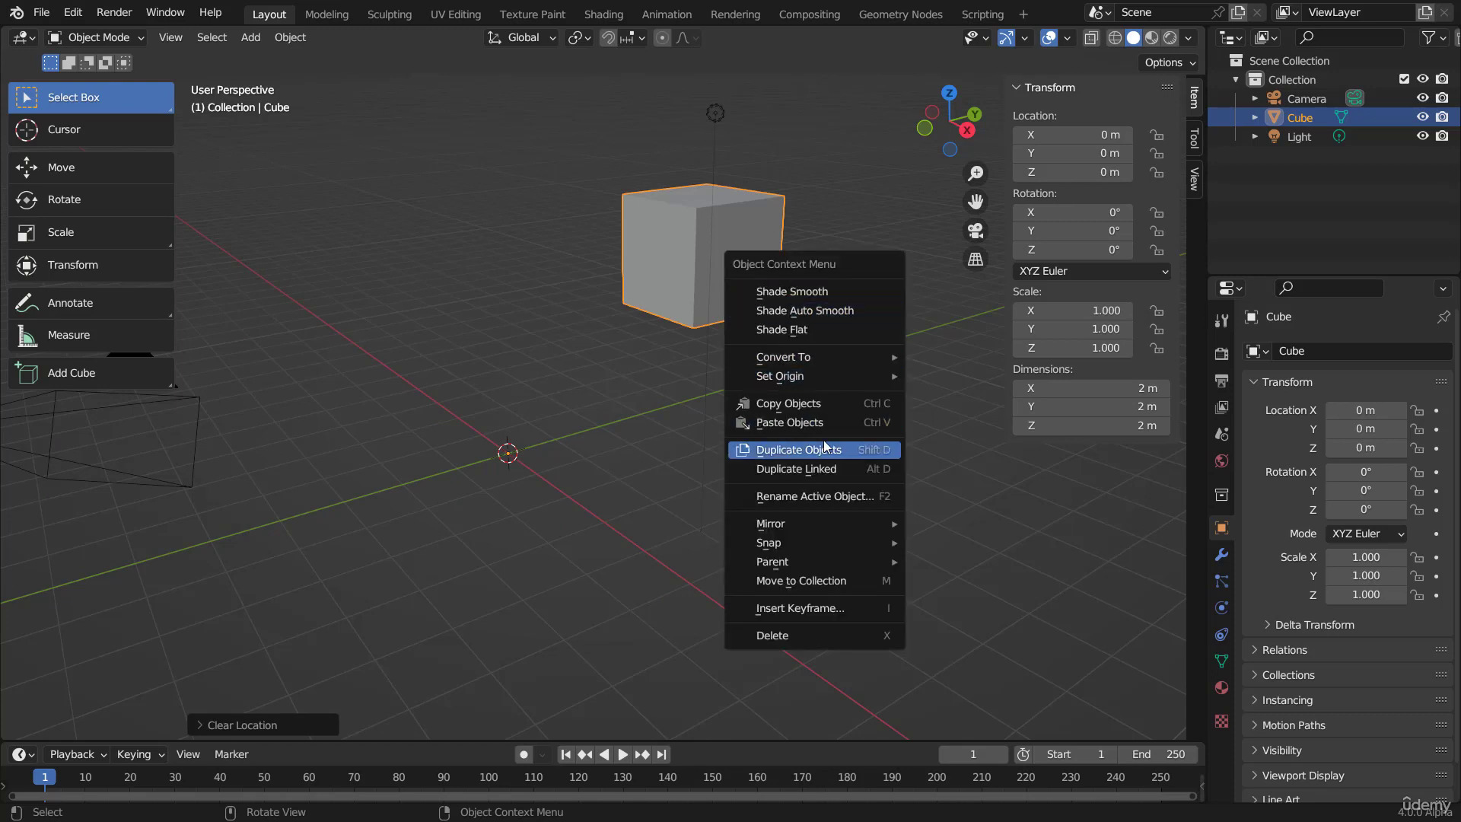
mouse_move(878, 371)
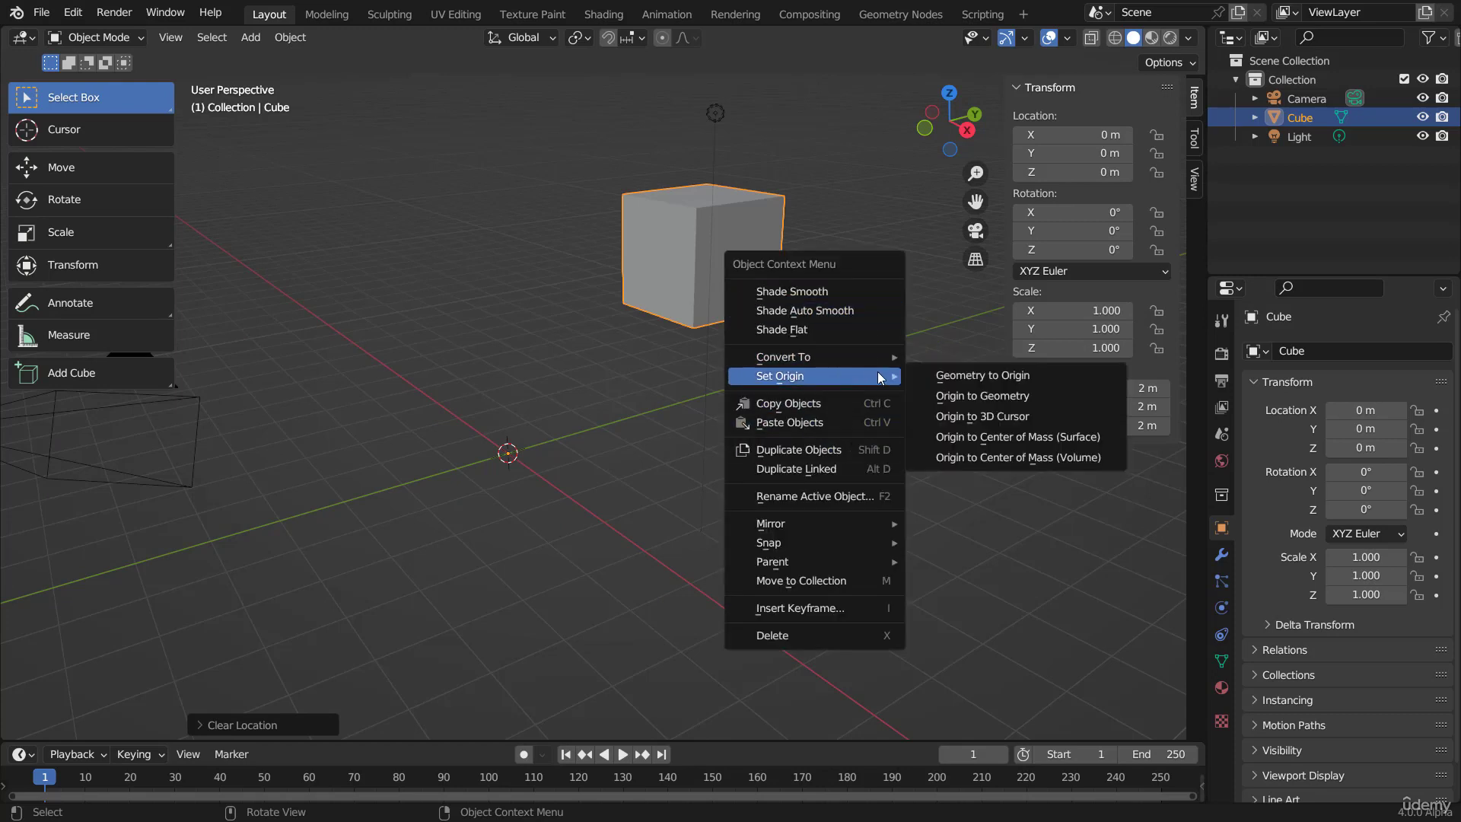
click(971, 395)
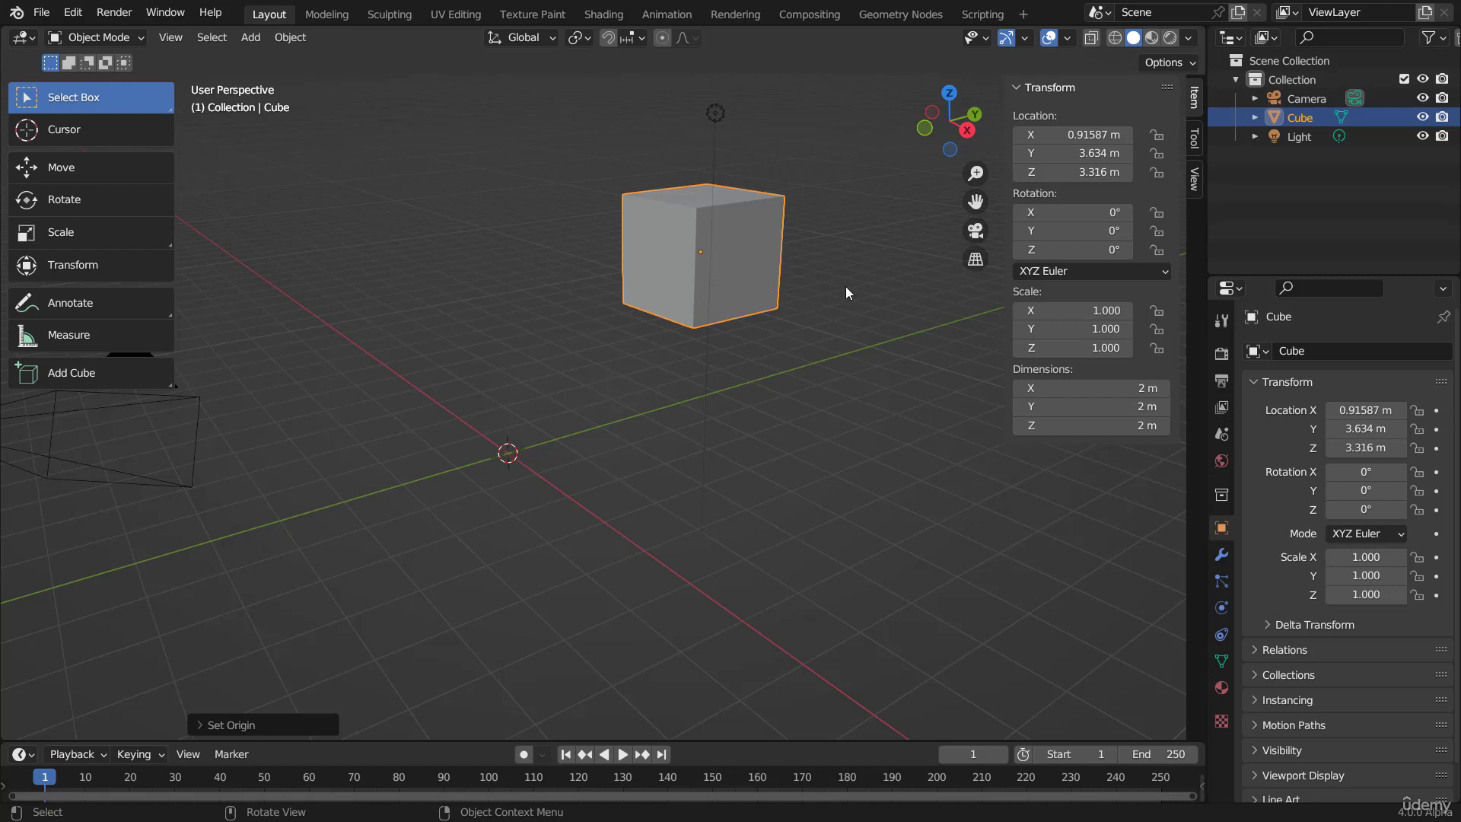
Step: Rotate the cube freely to about X -31.07°, Y 15.16°, Z -18.30°, and apply its rotation
shift+middle_drag(831, 244, 746, 290)
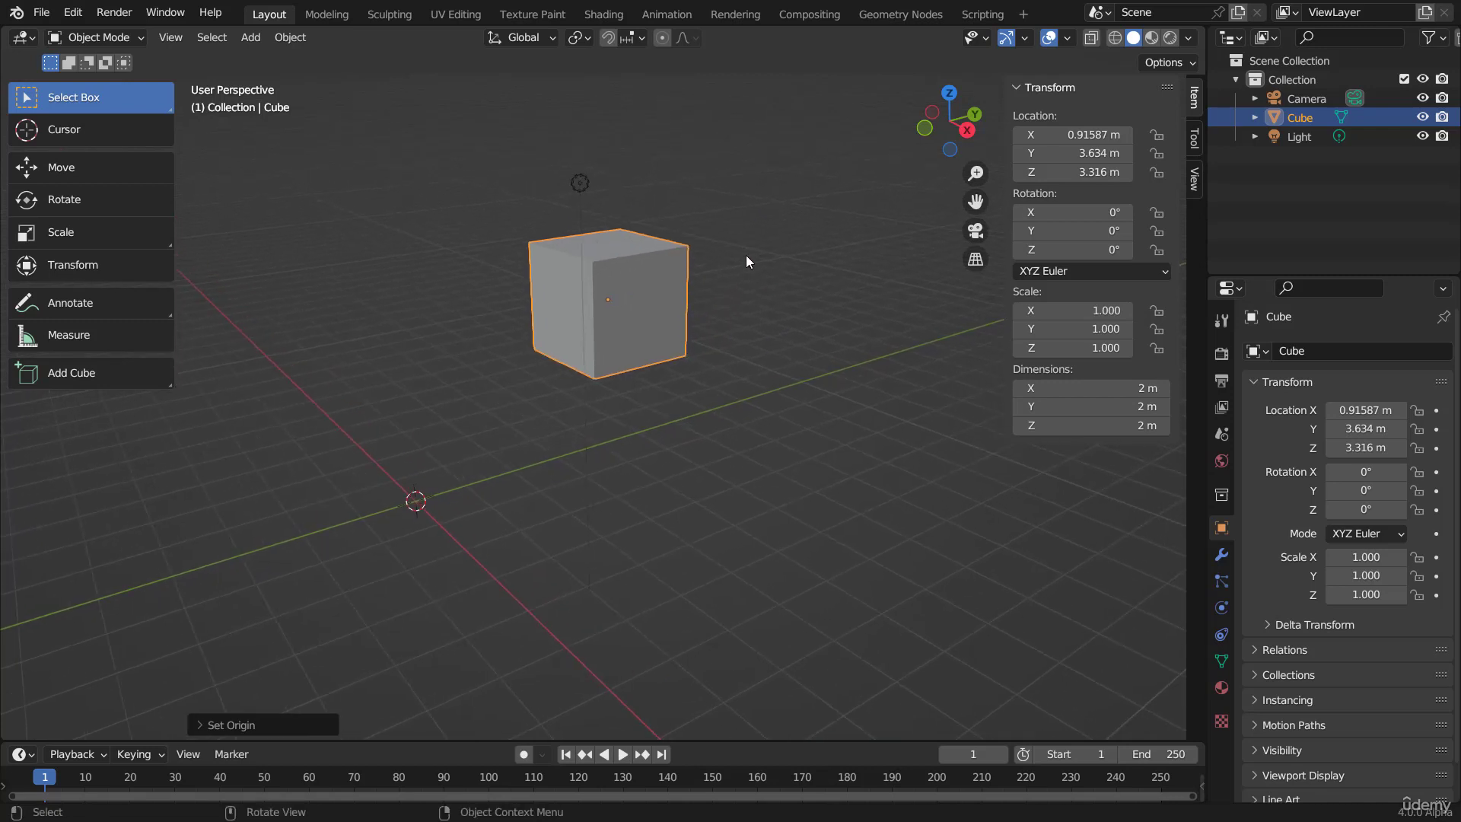
key(r)
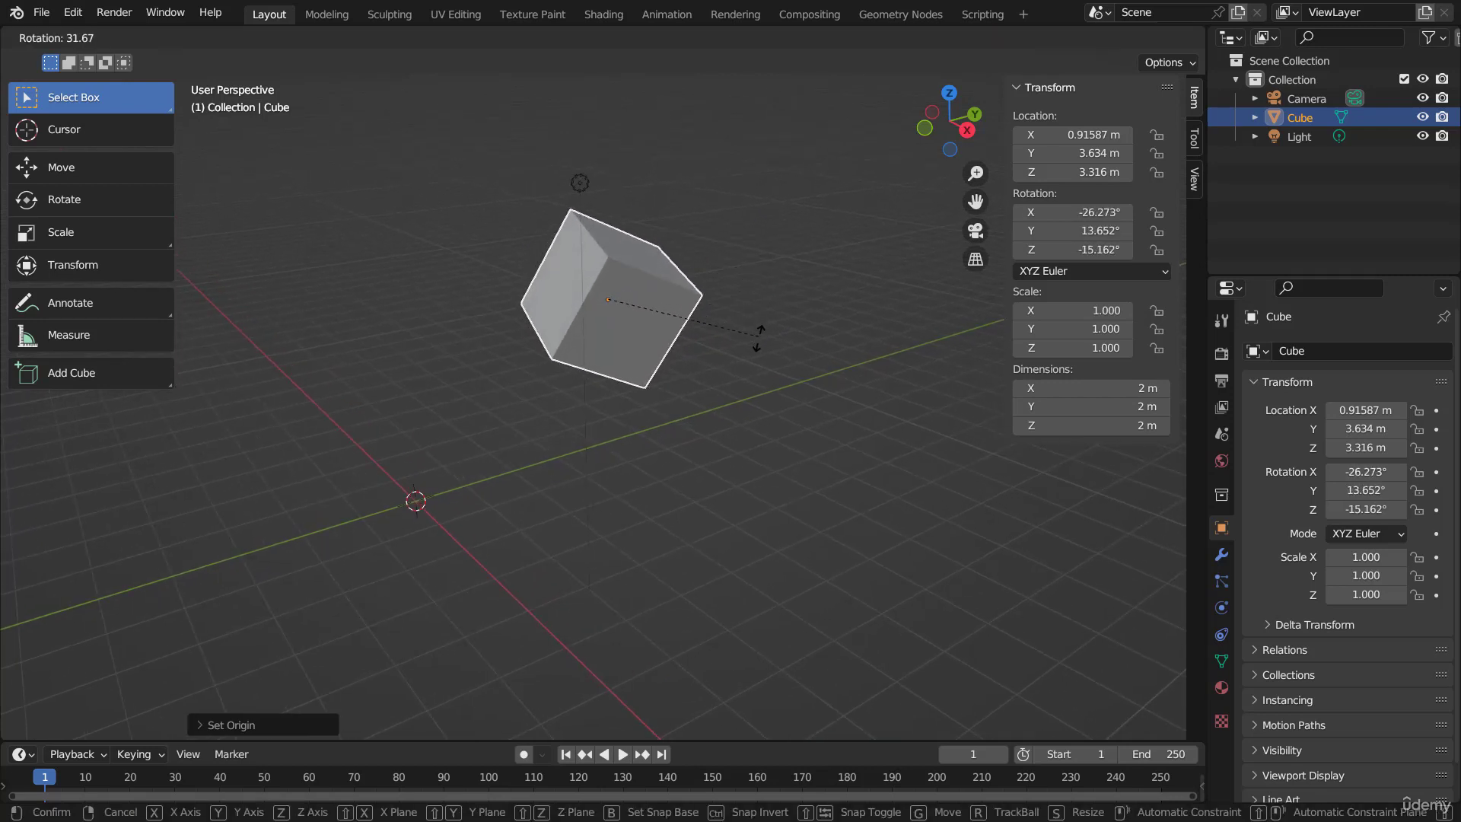
click(757, 345)
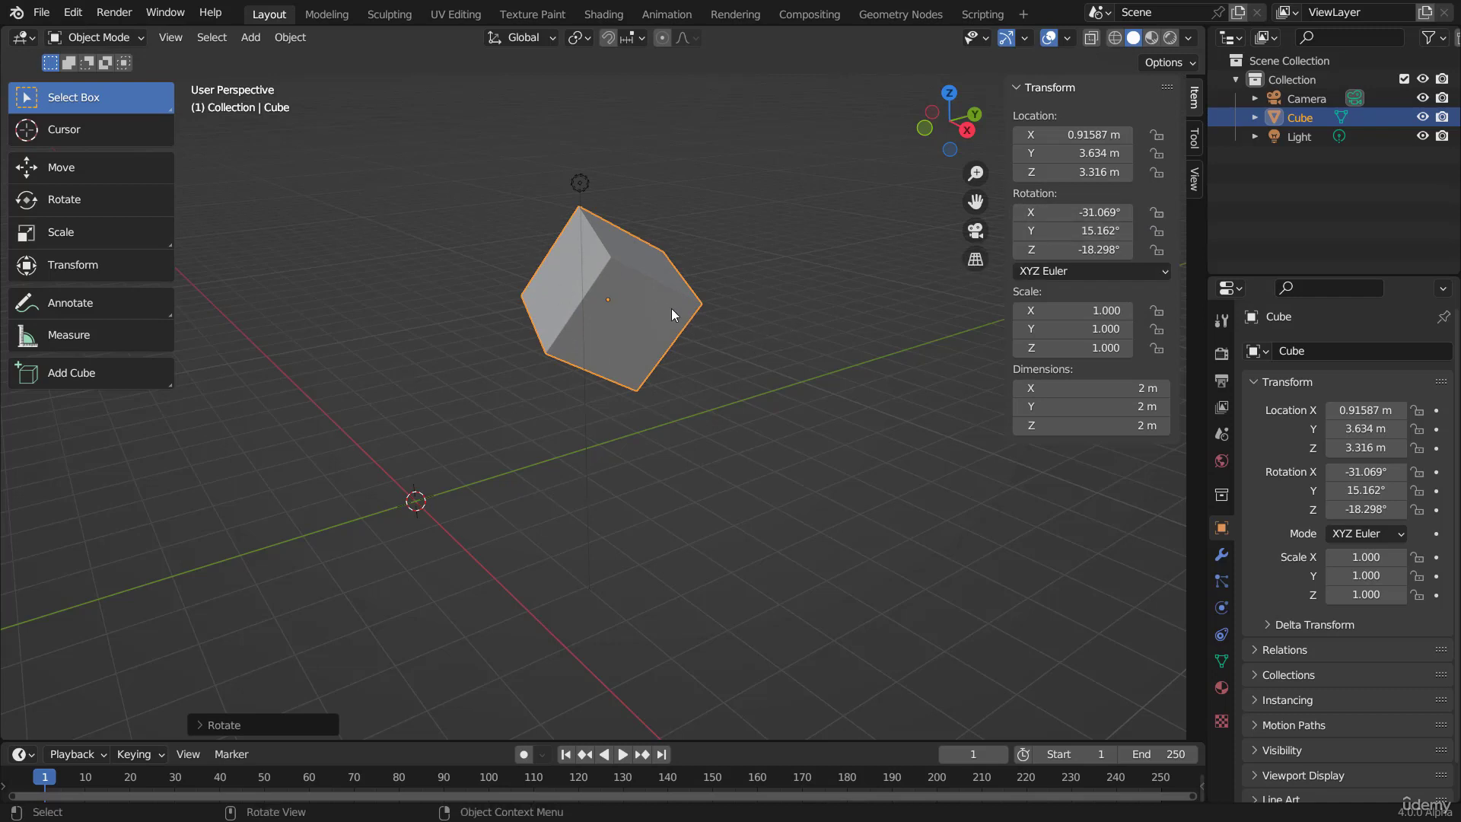
scroll(671, 309, up, 2)
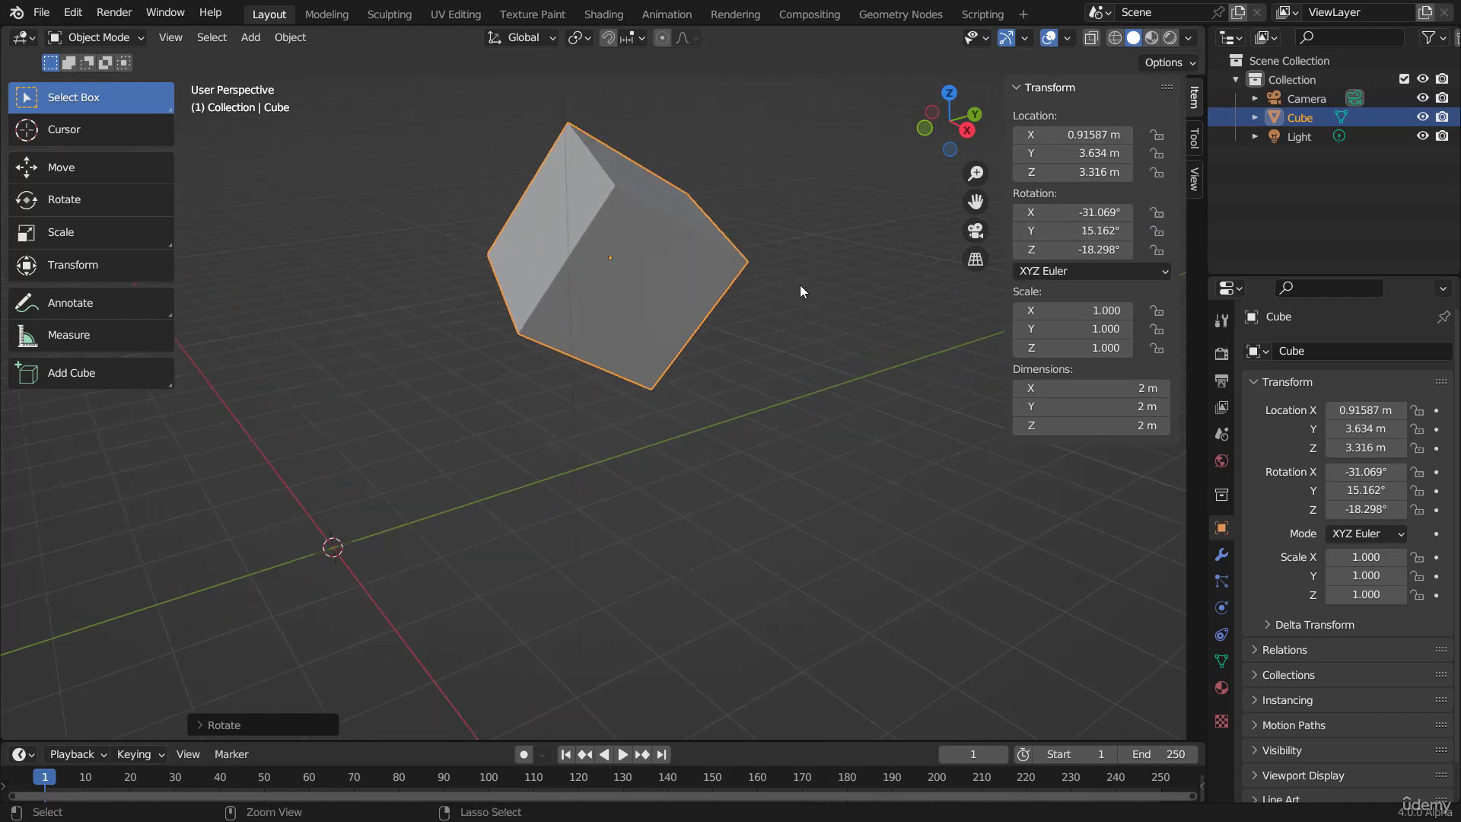
key(ctrl+a)
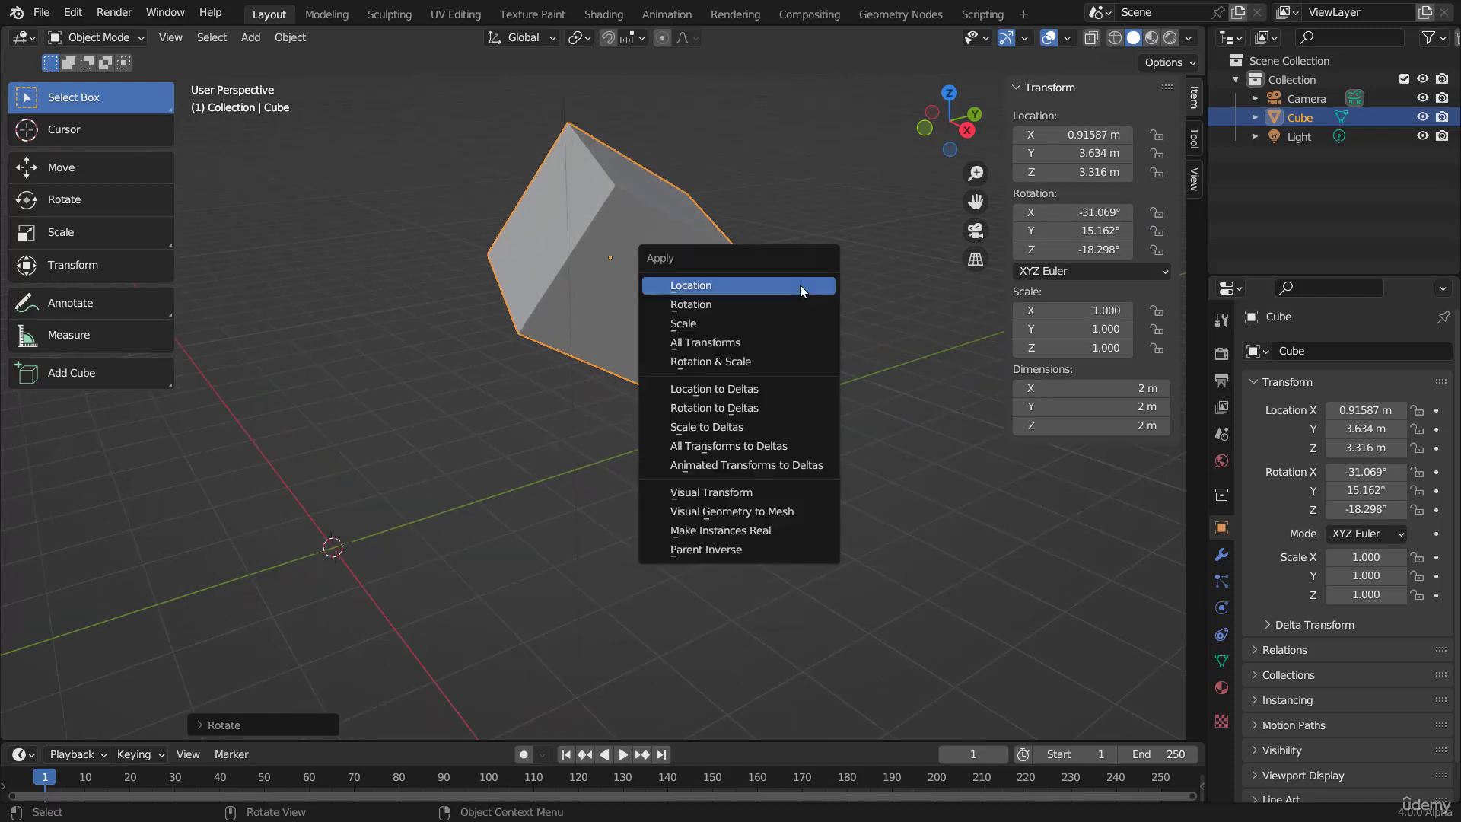
click(706, 305)
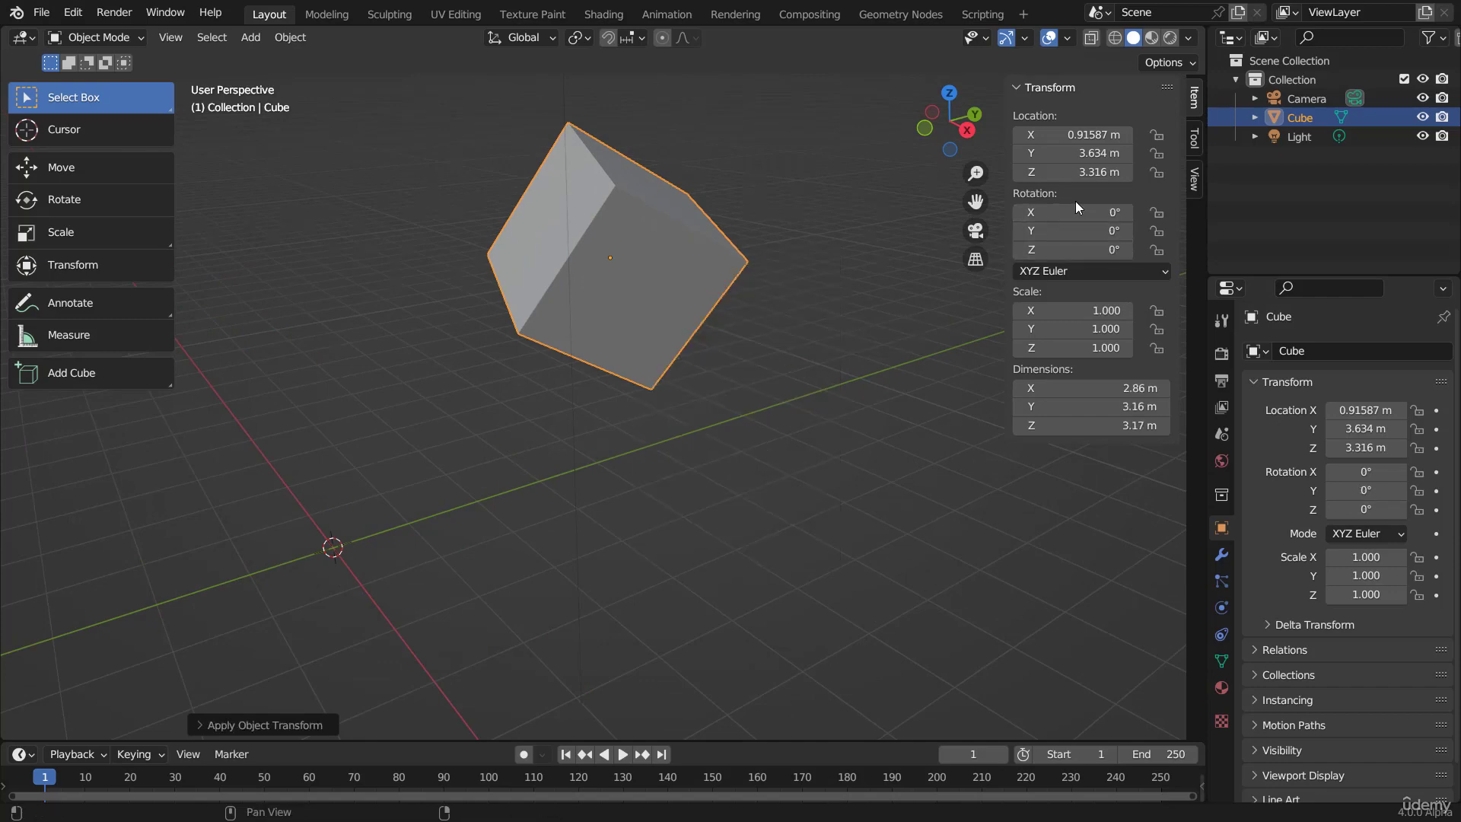
Step: Clear the cube's rotation, rotate it freely to about X -98.94°, Y 6.99°, Z -63.49°, and clear its rotation again
scroll(682, 326, down, 3)
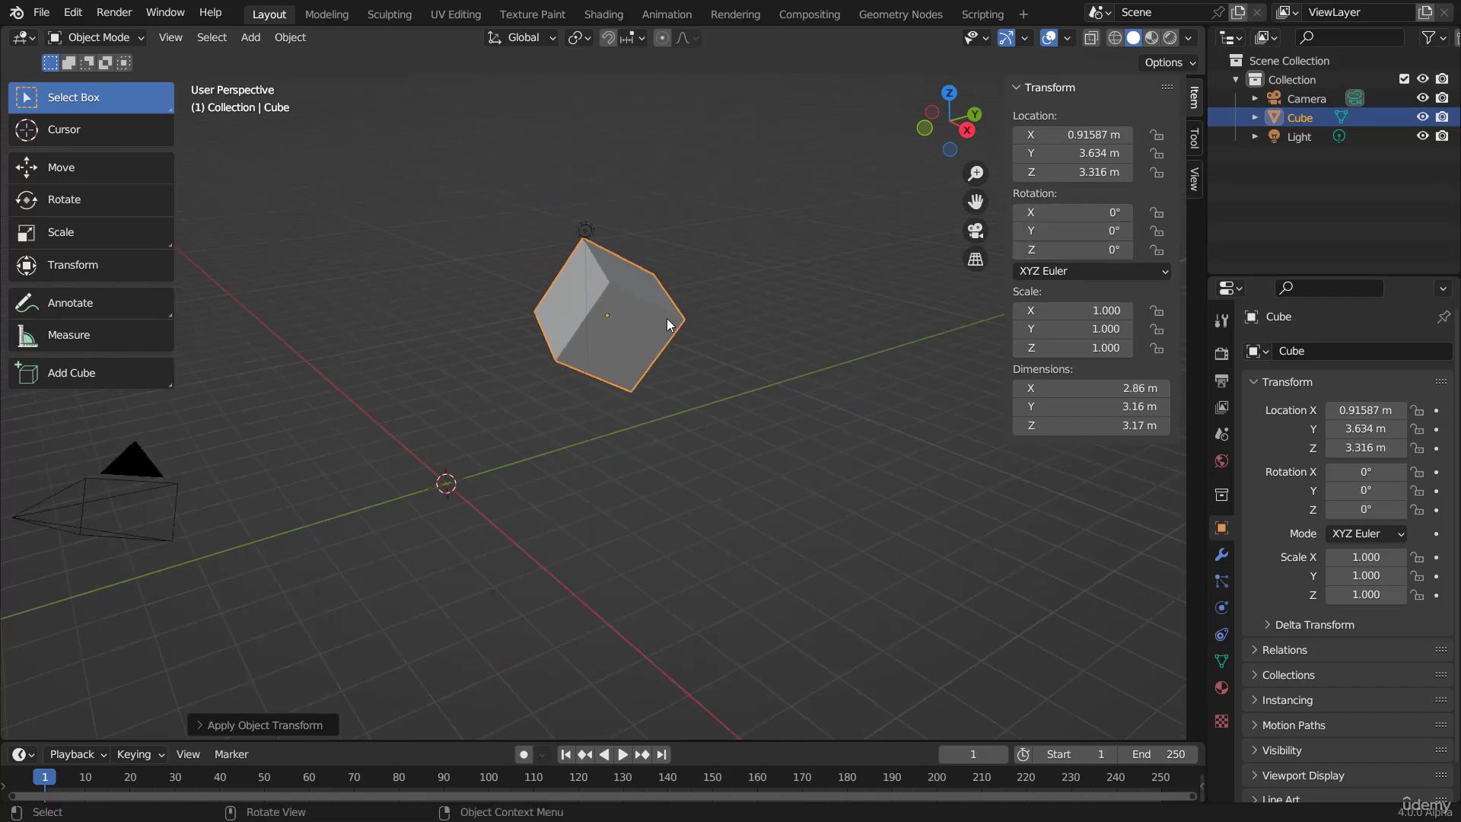
key(alt+r)
scroll(688, 334, up, 2)
scroll(756, 344, down, 1)
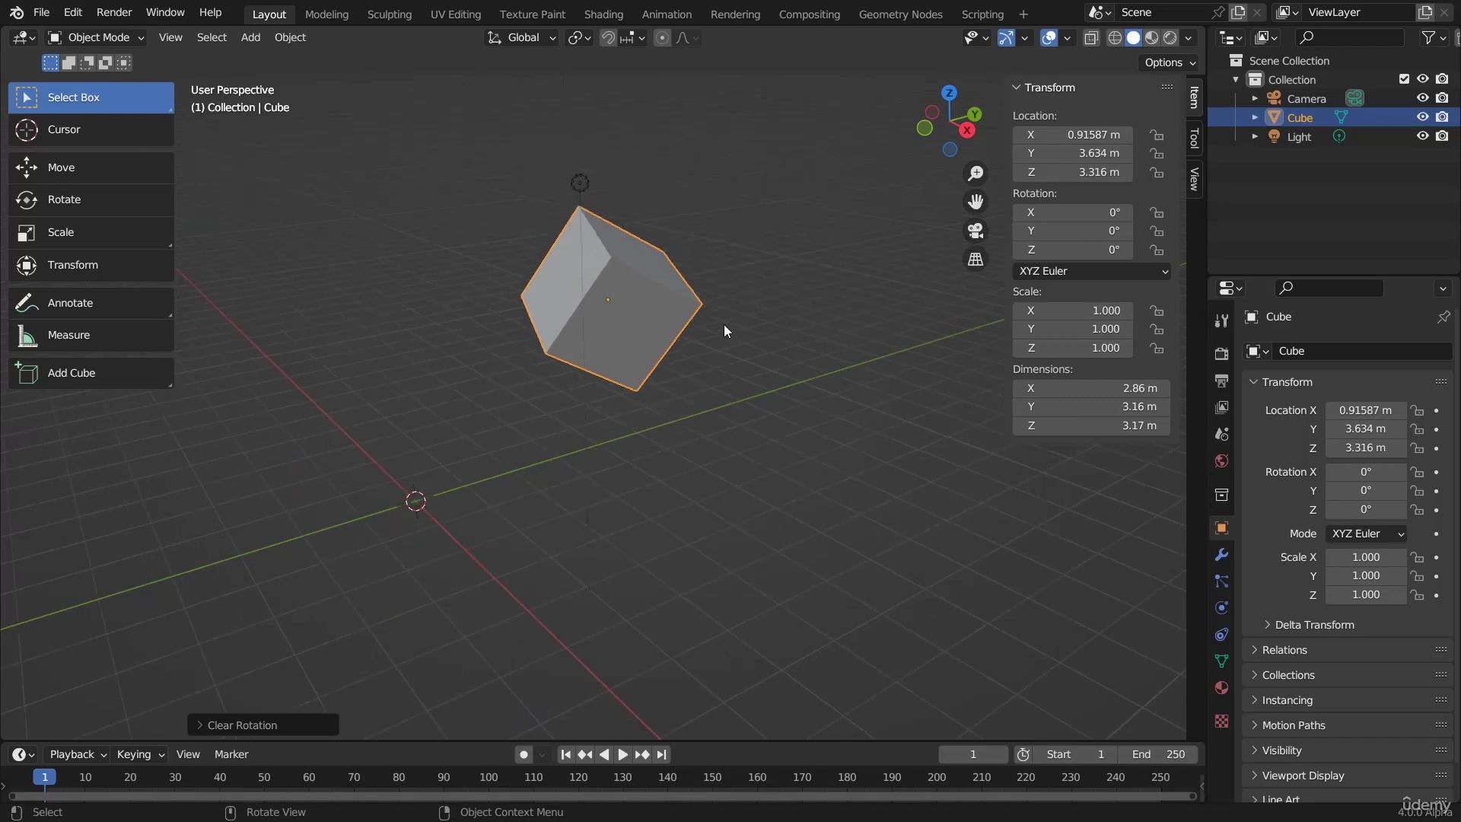
key(r)
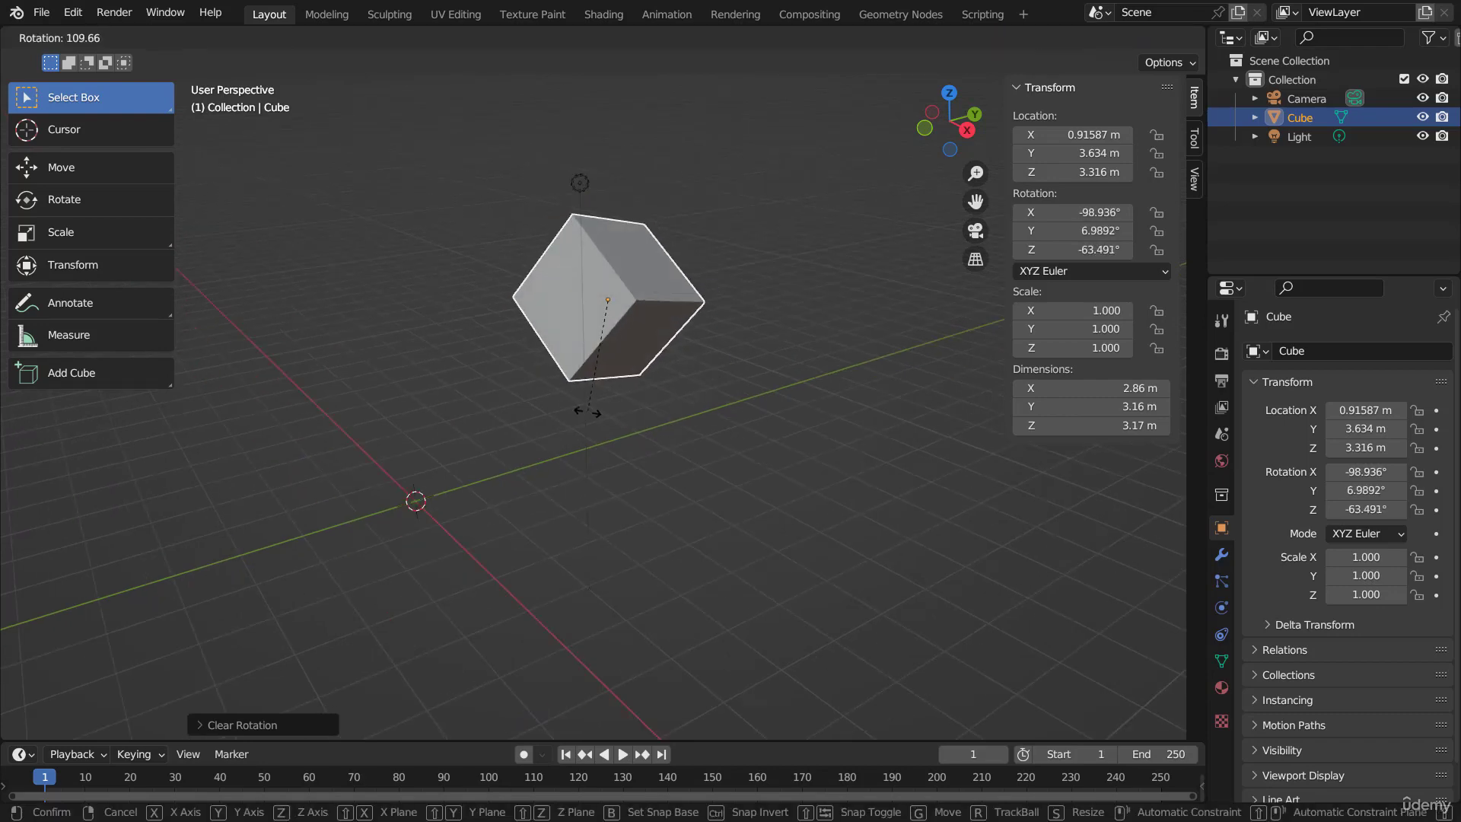
click(586, 411)
key(alt+r)
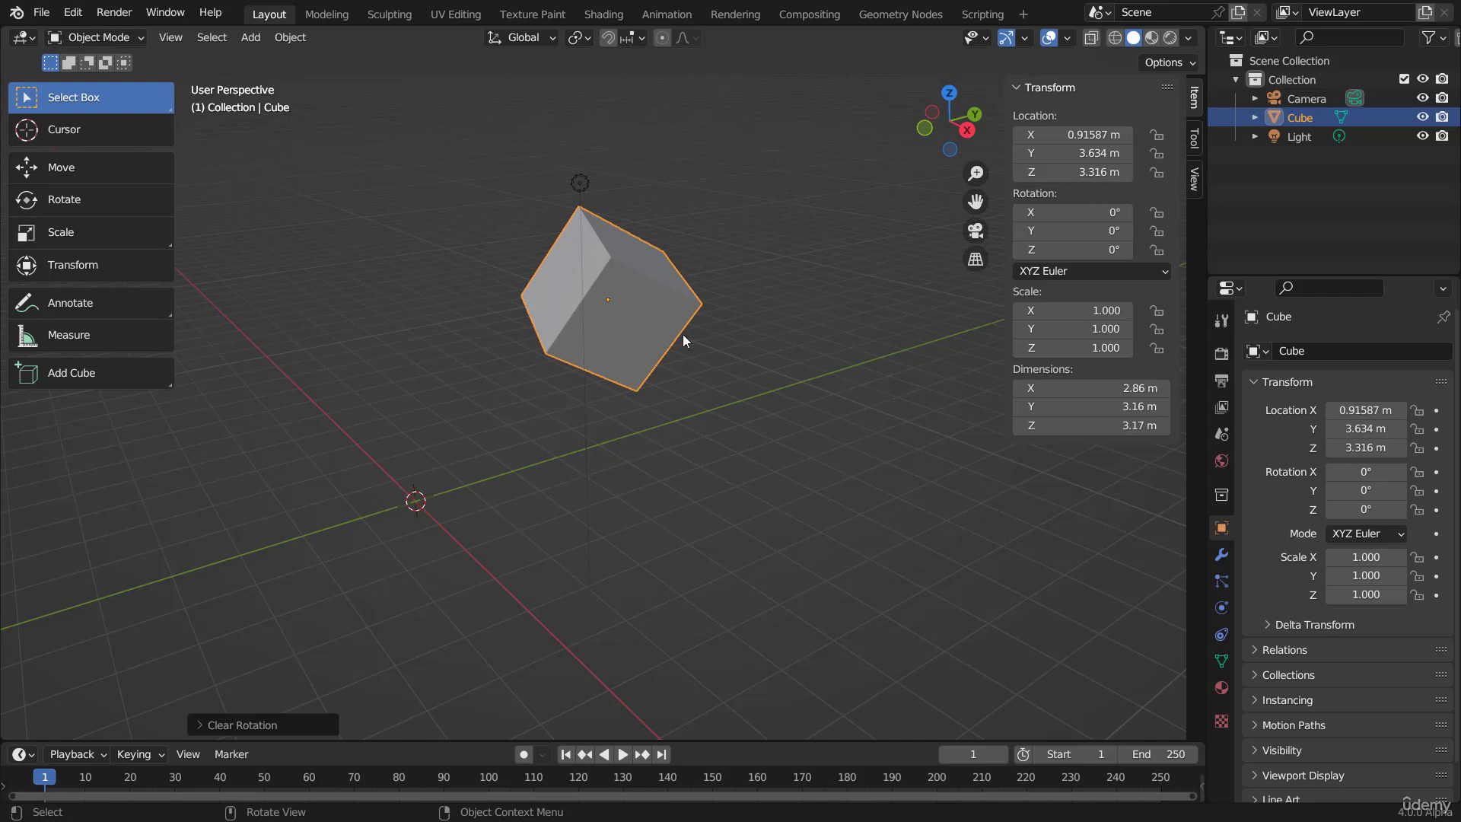
Step: Undo the rotation changes back to before the rotation was applied, and clear the cube's rotation
scroll(650, 297, up, 2)
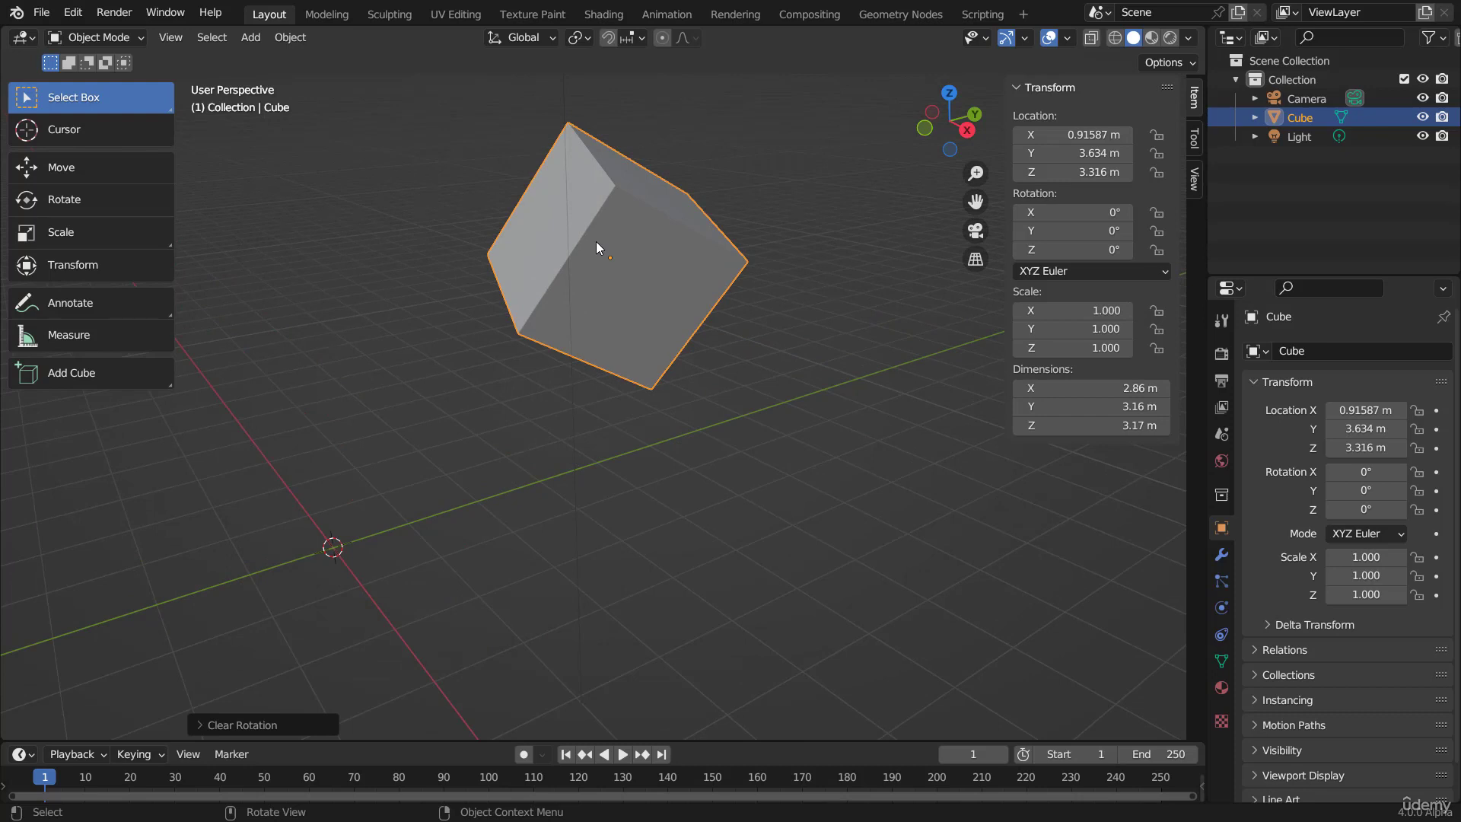
key(ctrl+z)
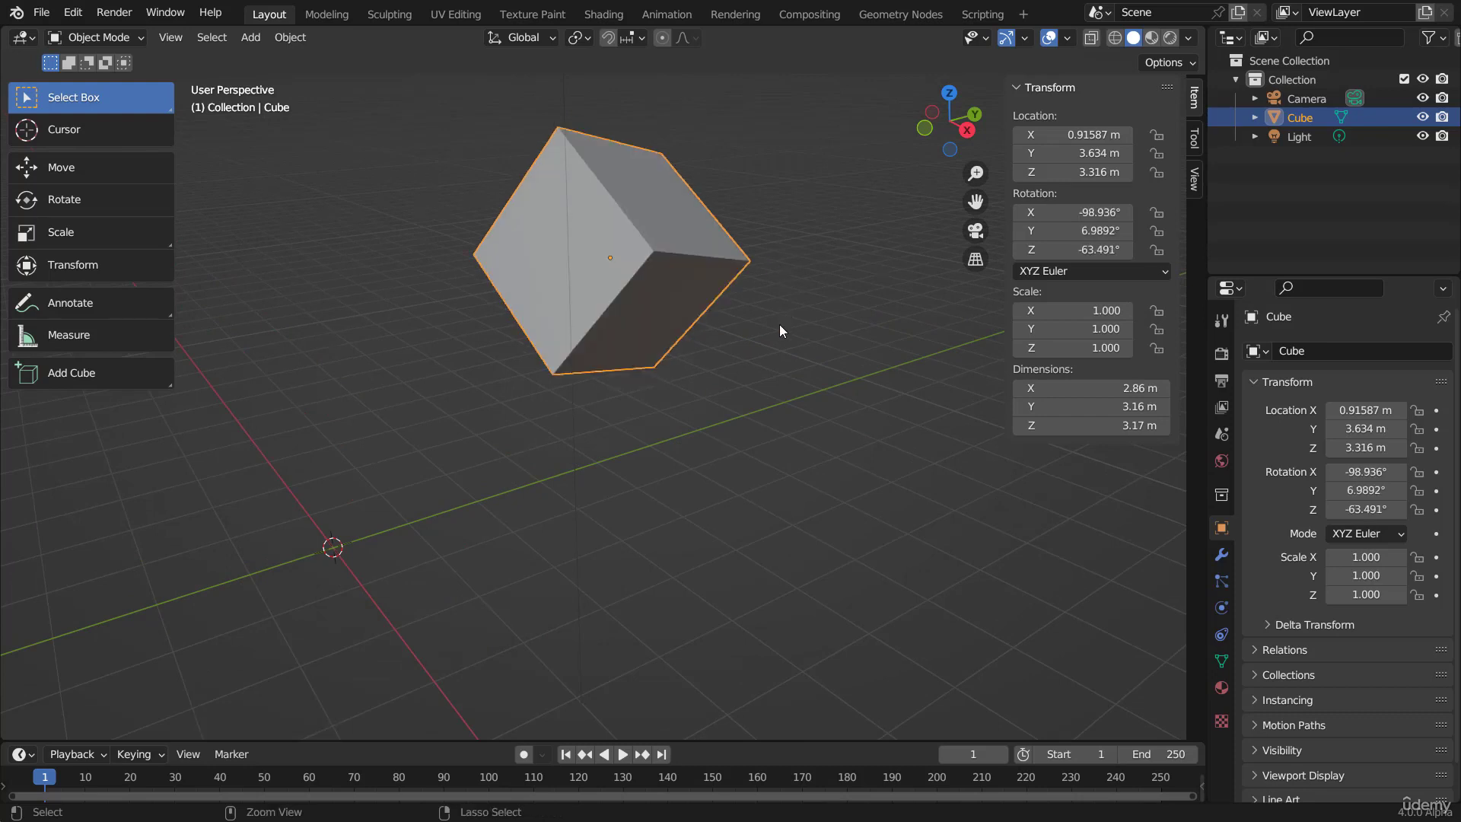
key(alt+r)
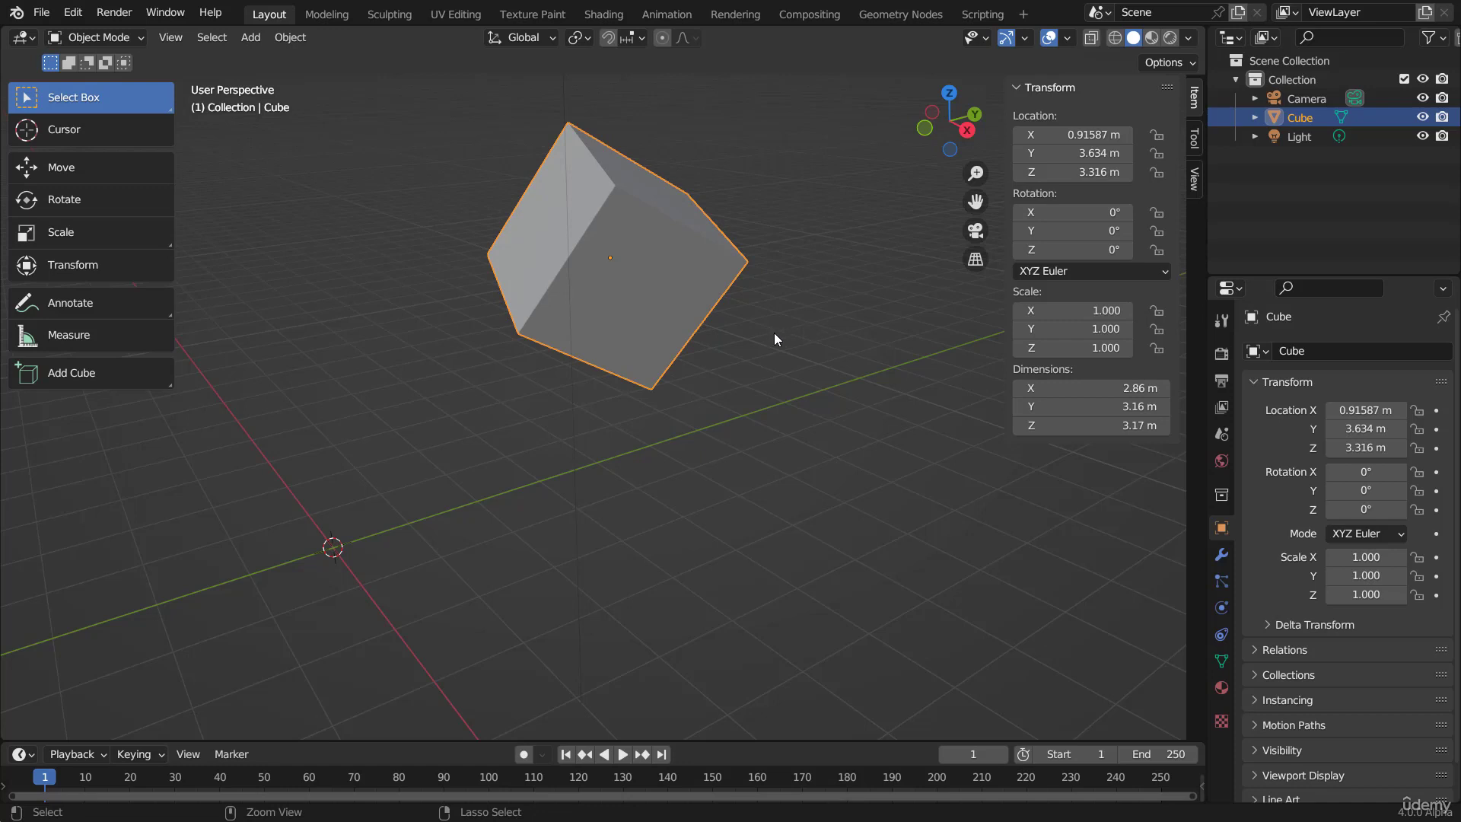
key(ctrl+z)
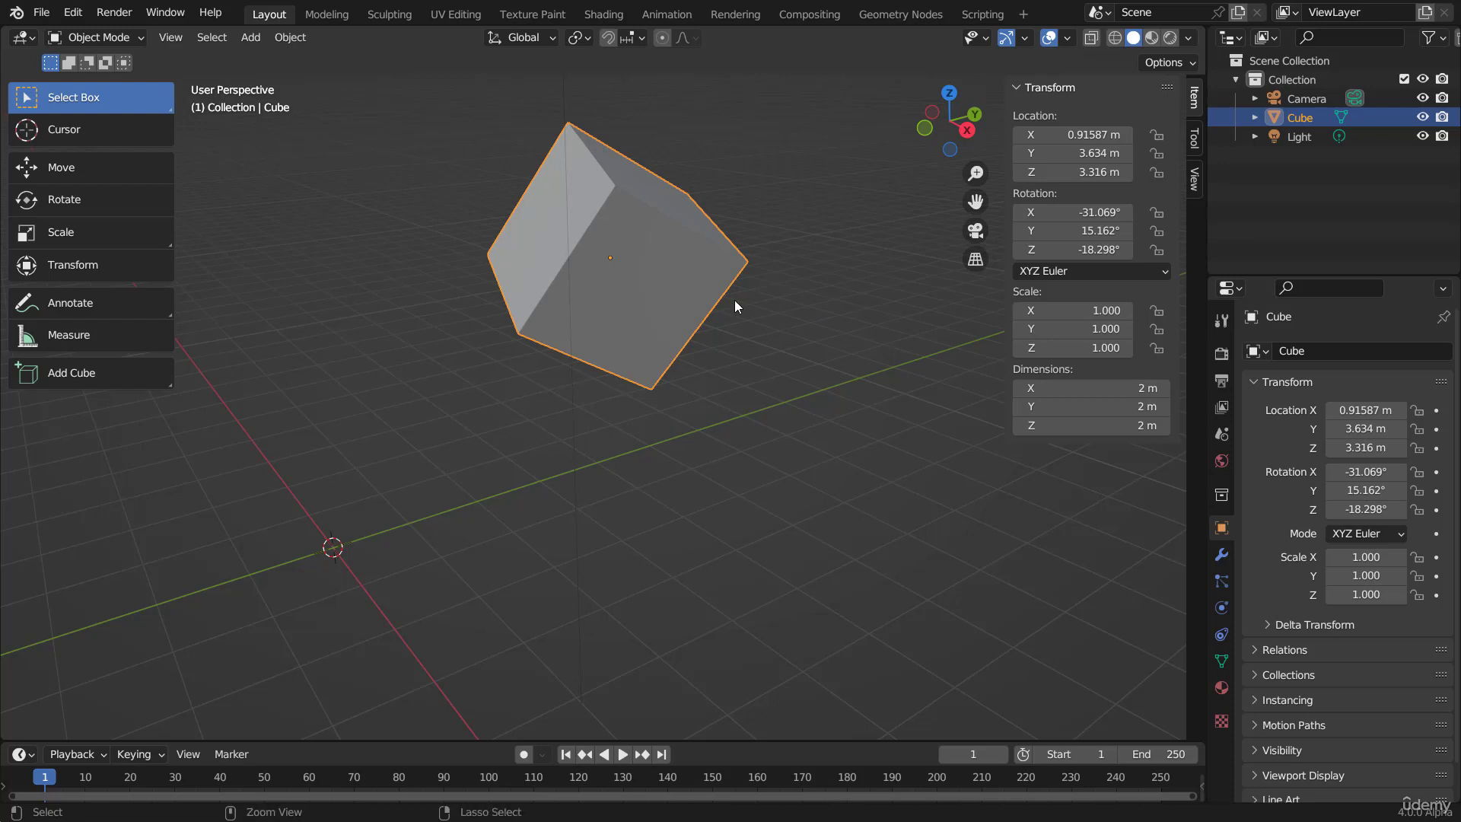
key(alt+r)
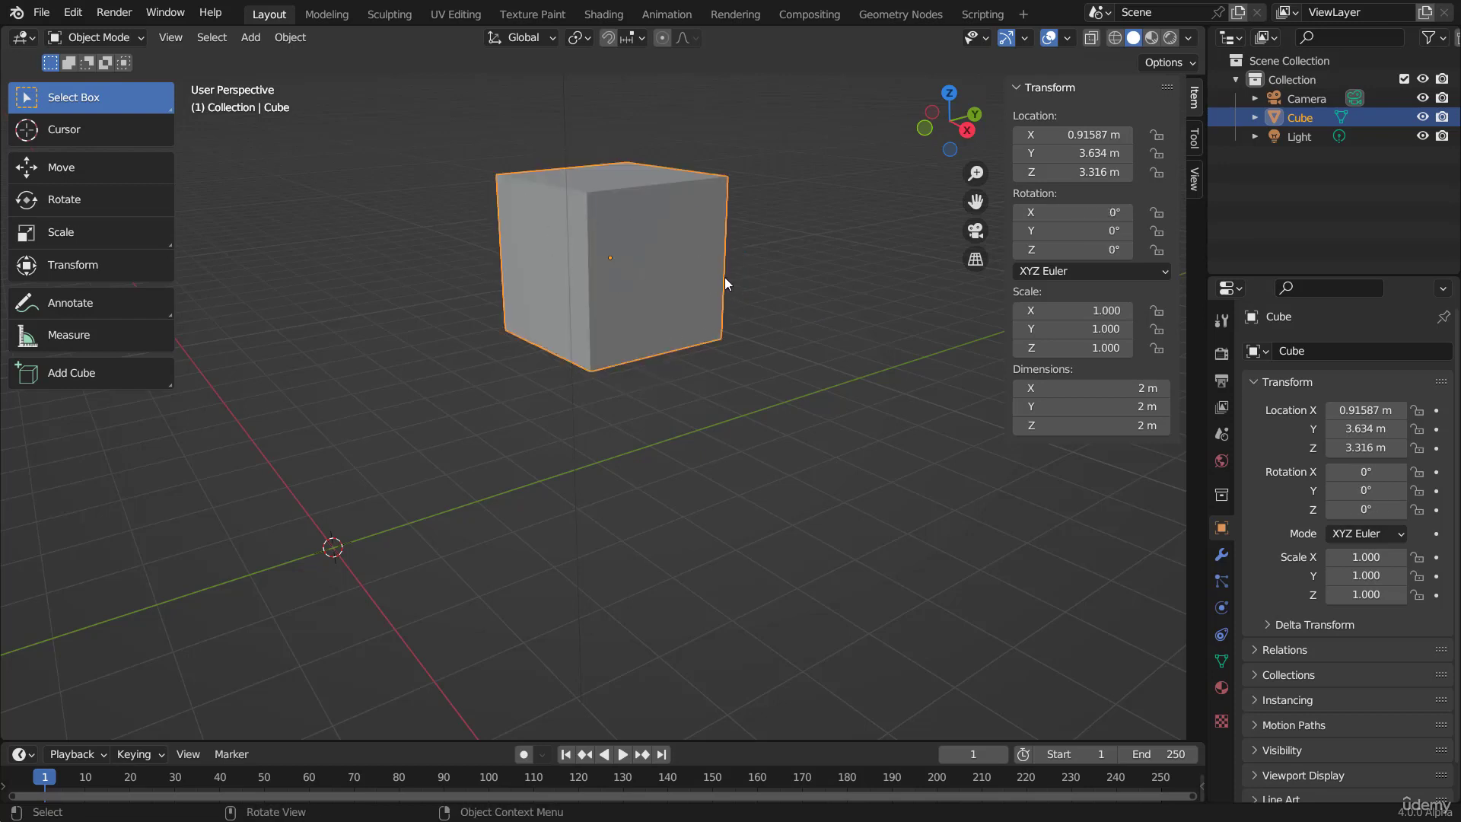
Step: Scale the cube uniformly by a factor of about 3.166 and apply its scale
scroll(677, 327, down, 3)
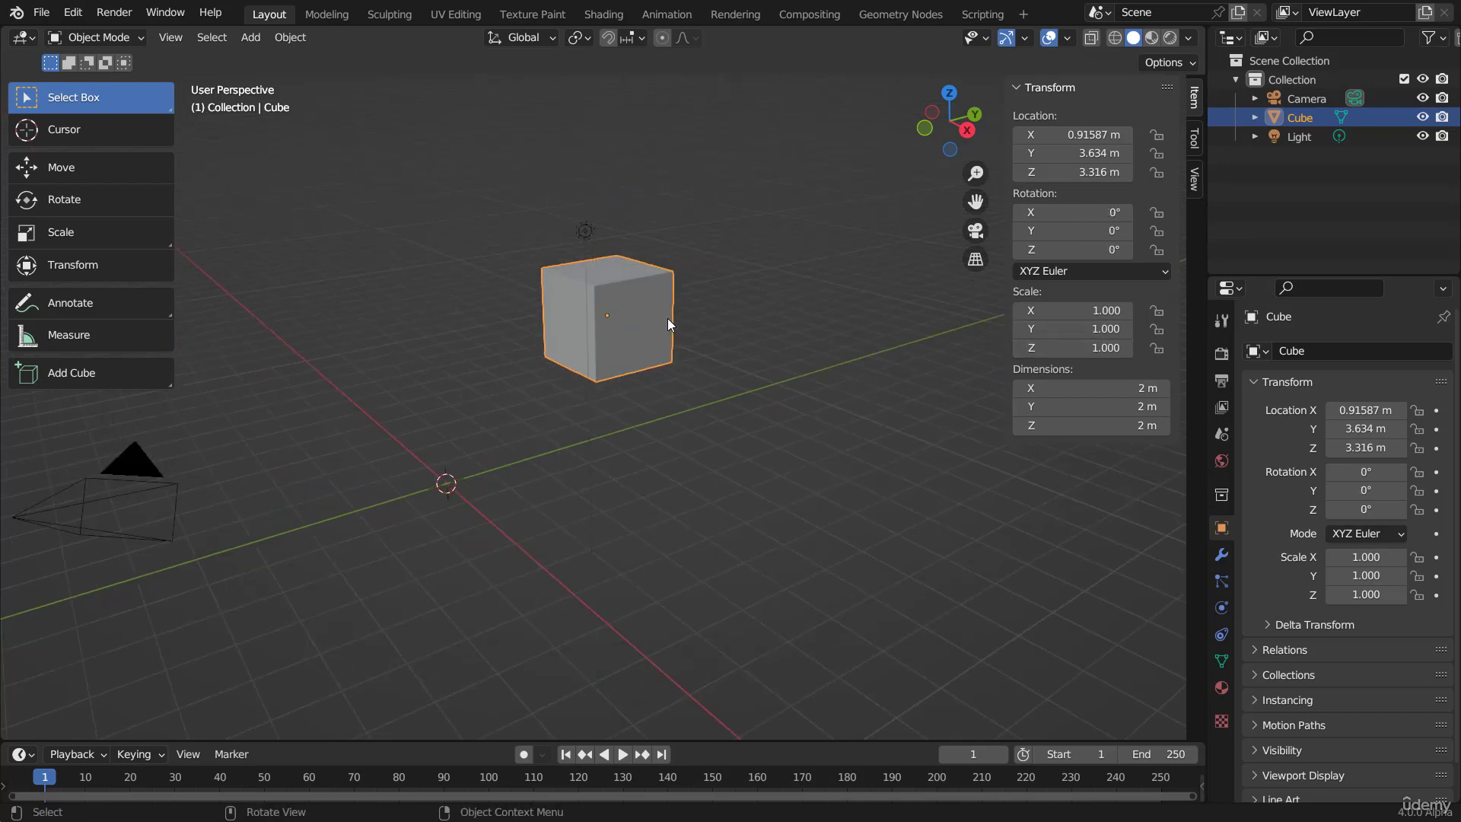
key(s)
click(820, 408)
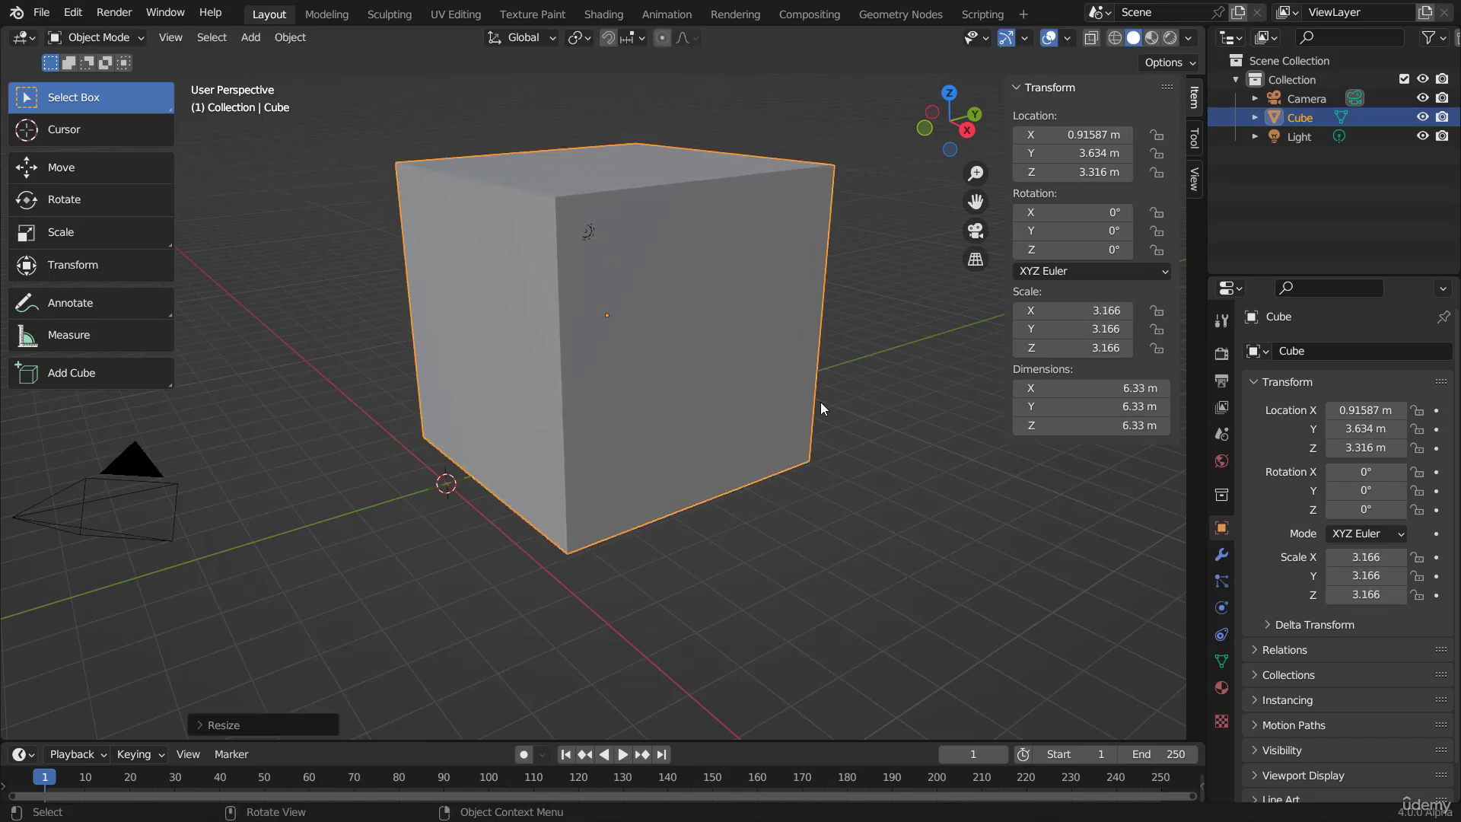
key(ctrl+a)
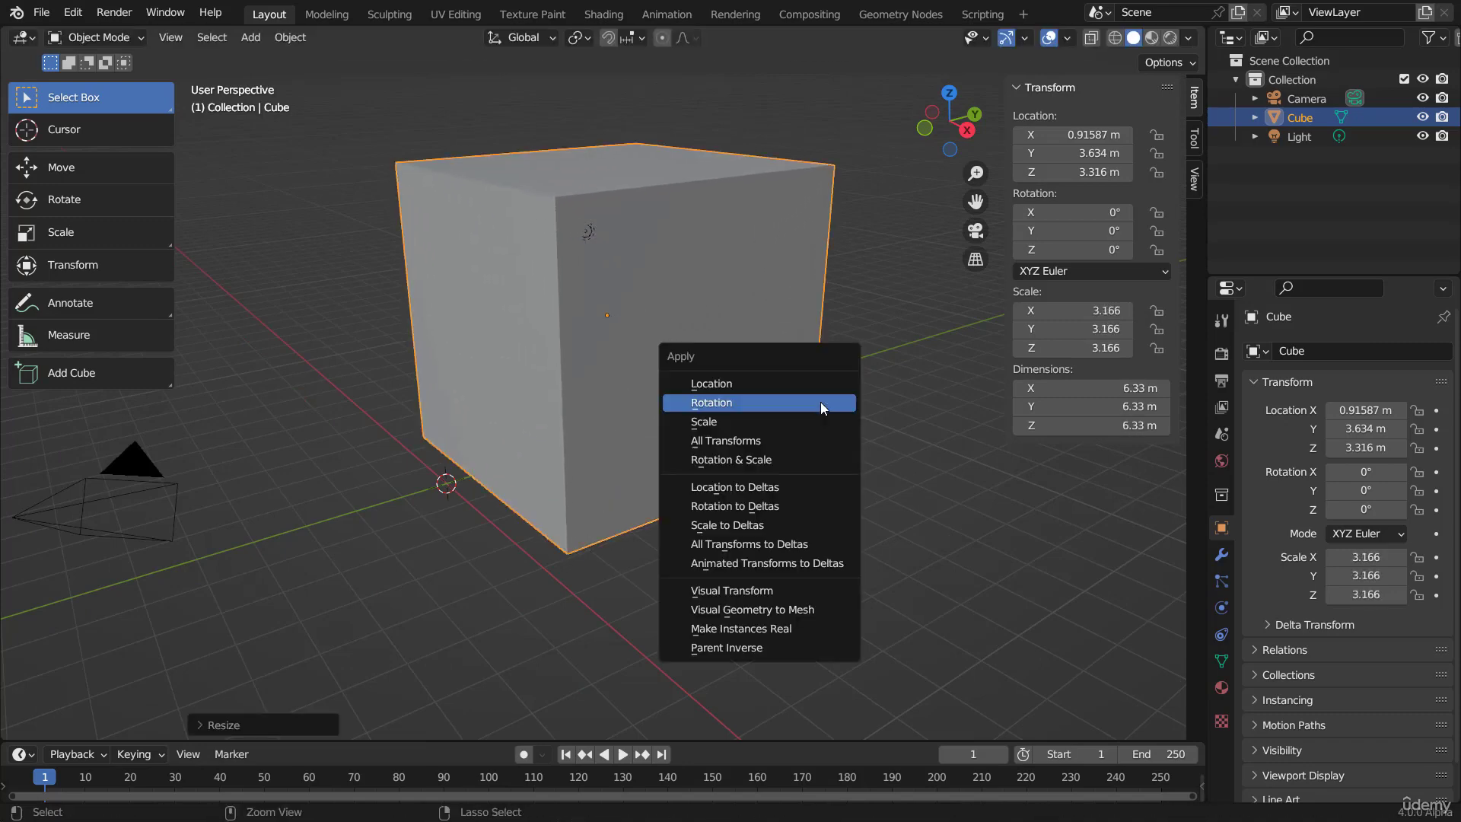
click(754, 420)
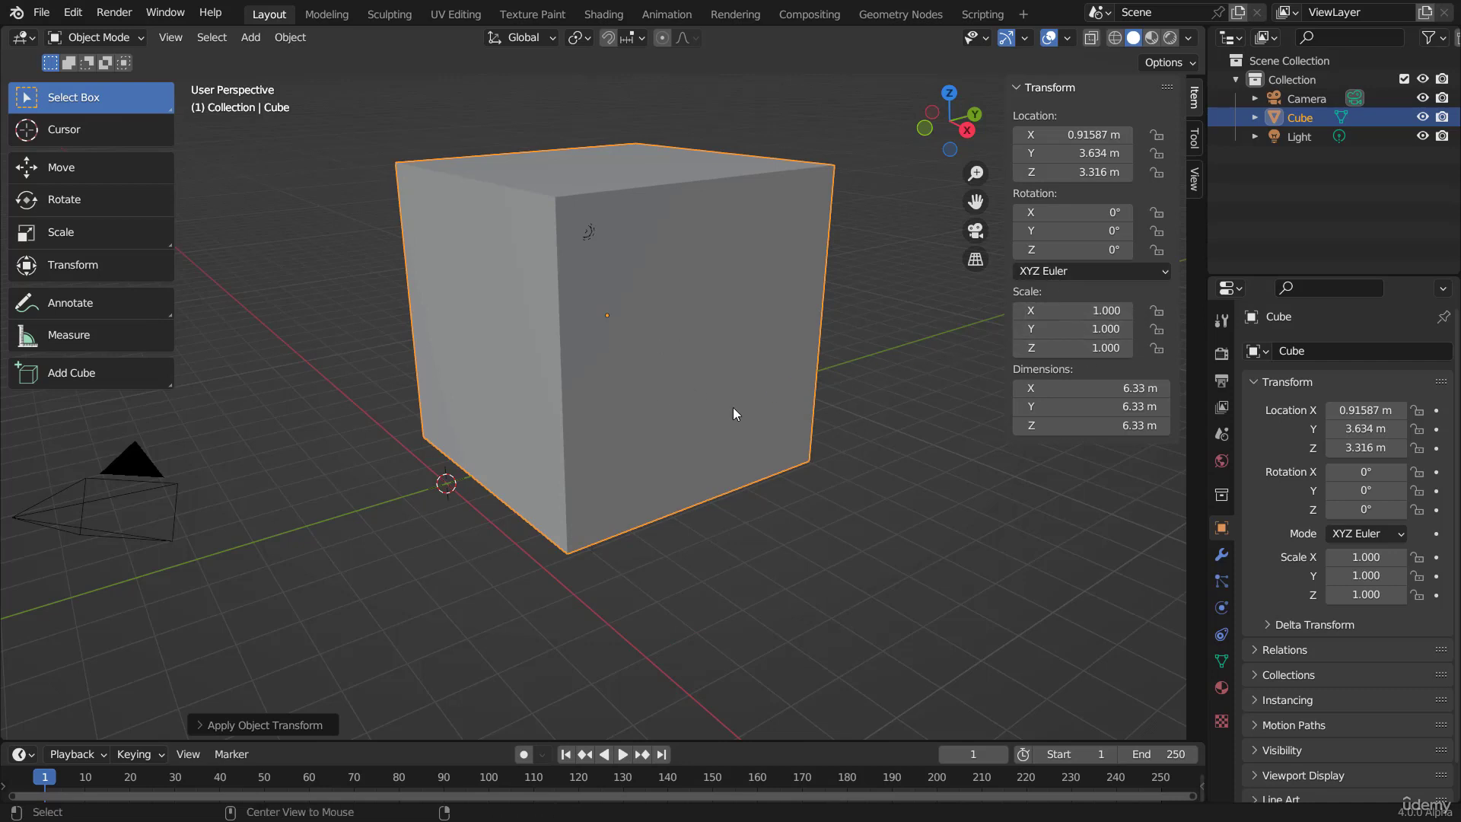
Step: Clear the cube's scale, enlarge it freely and uniformly, and clear its scale again
key(alt+s)
scroll(775, 414, down, 5)
key(s)
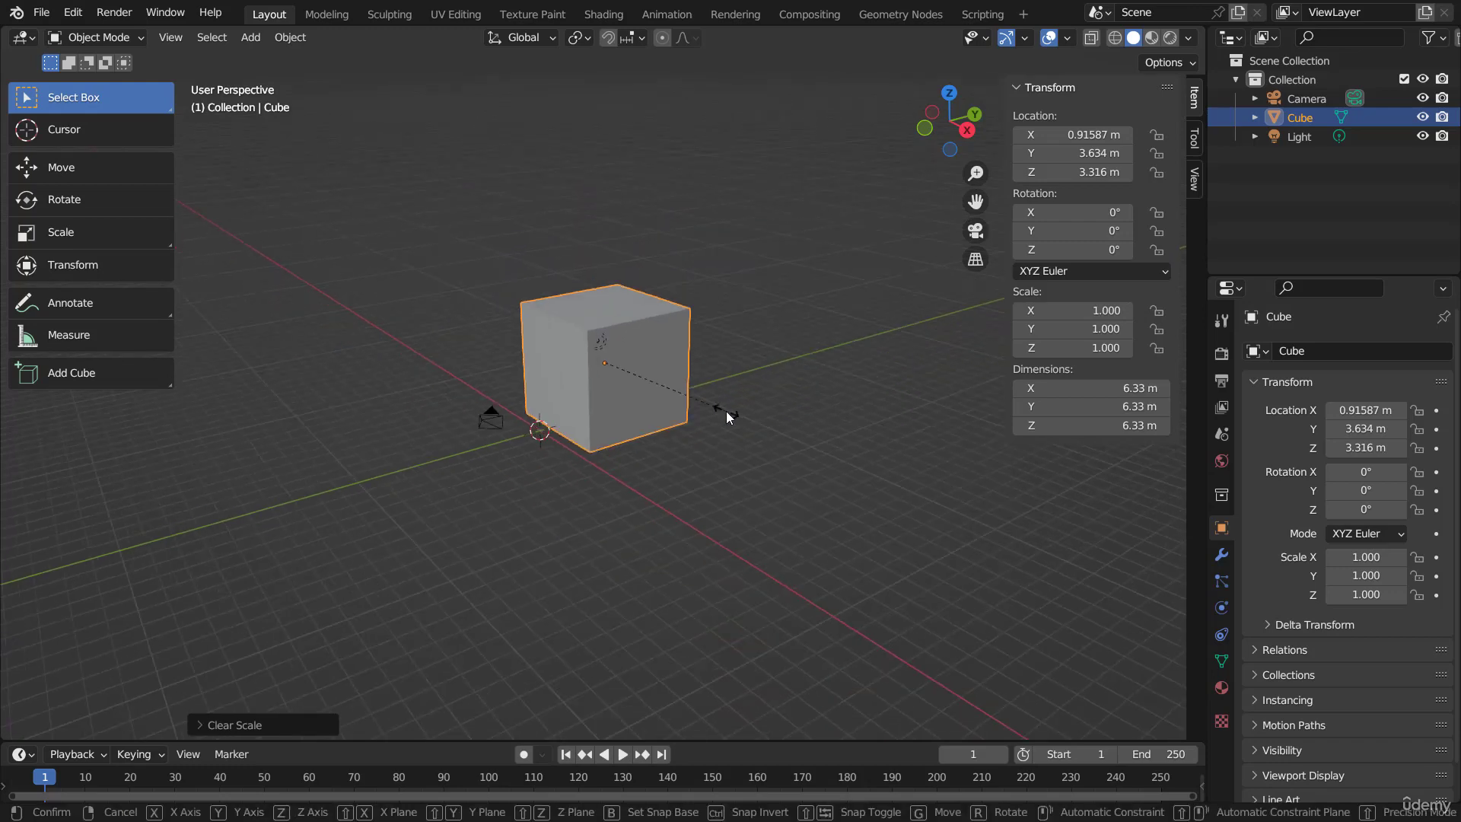
click(911, 484)
key(alt+s)
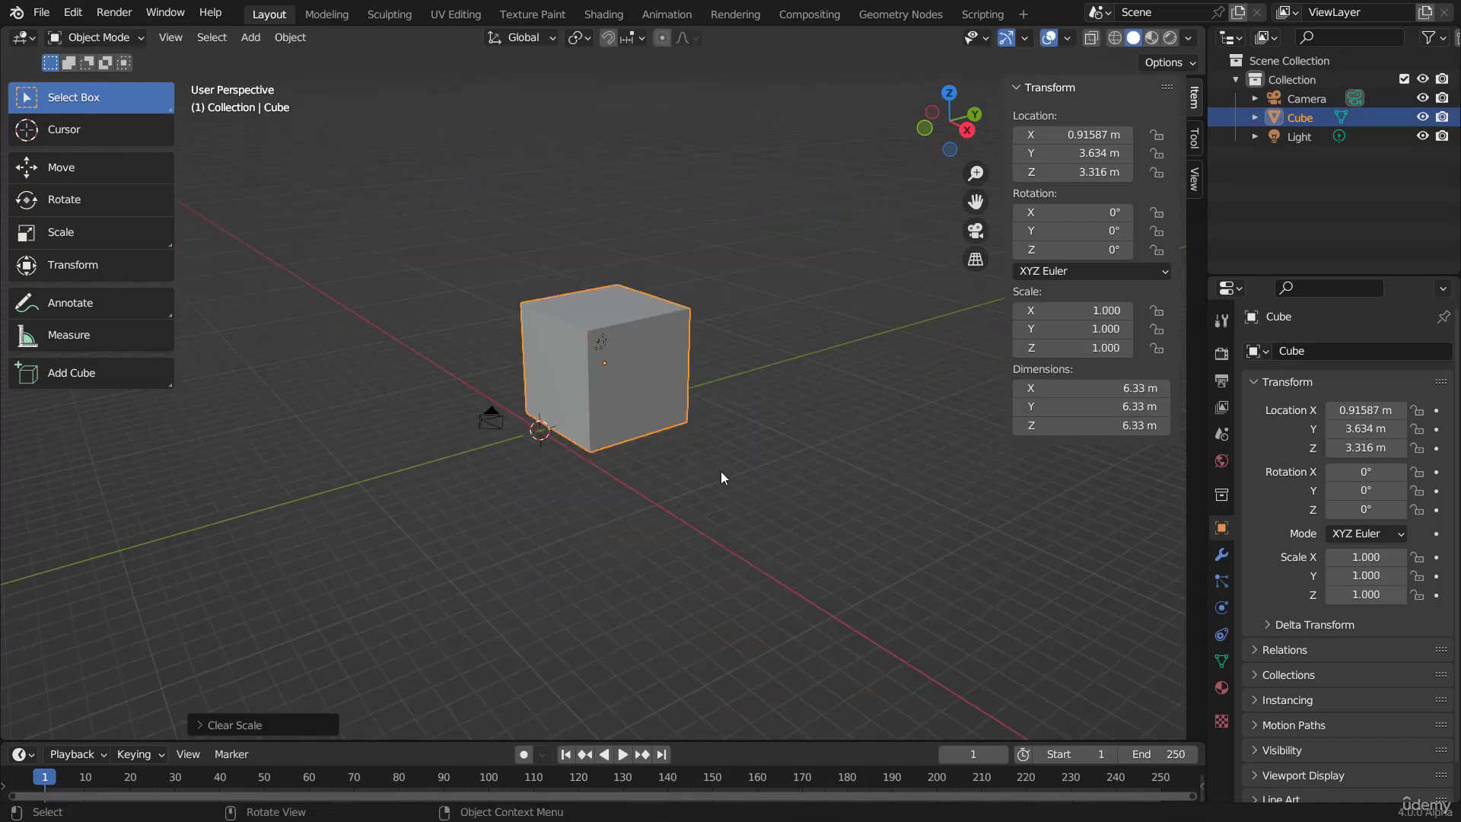
Step: Switch the scene's unit system to Imperial, and set it back to Metric
scroll(720, 471, up, 5)
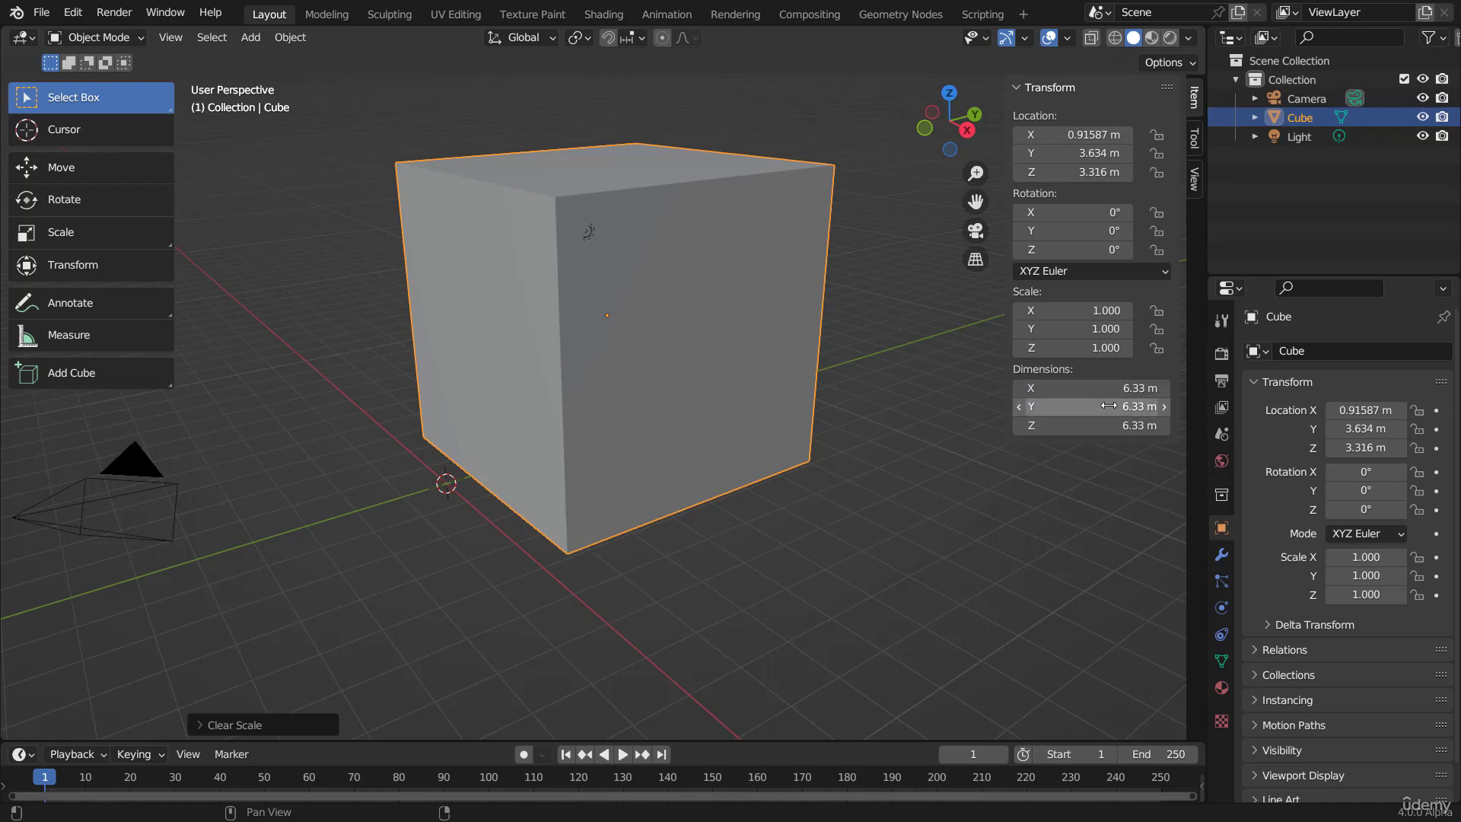
click(1223, 433)
click(1279, 454)
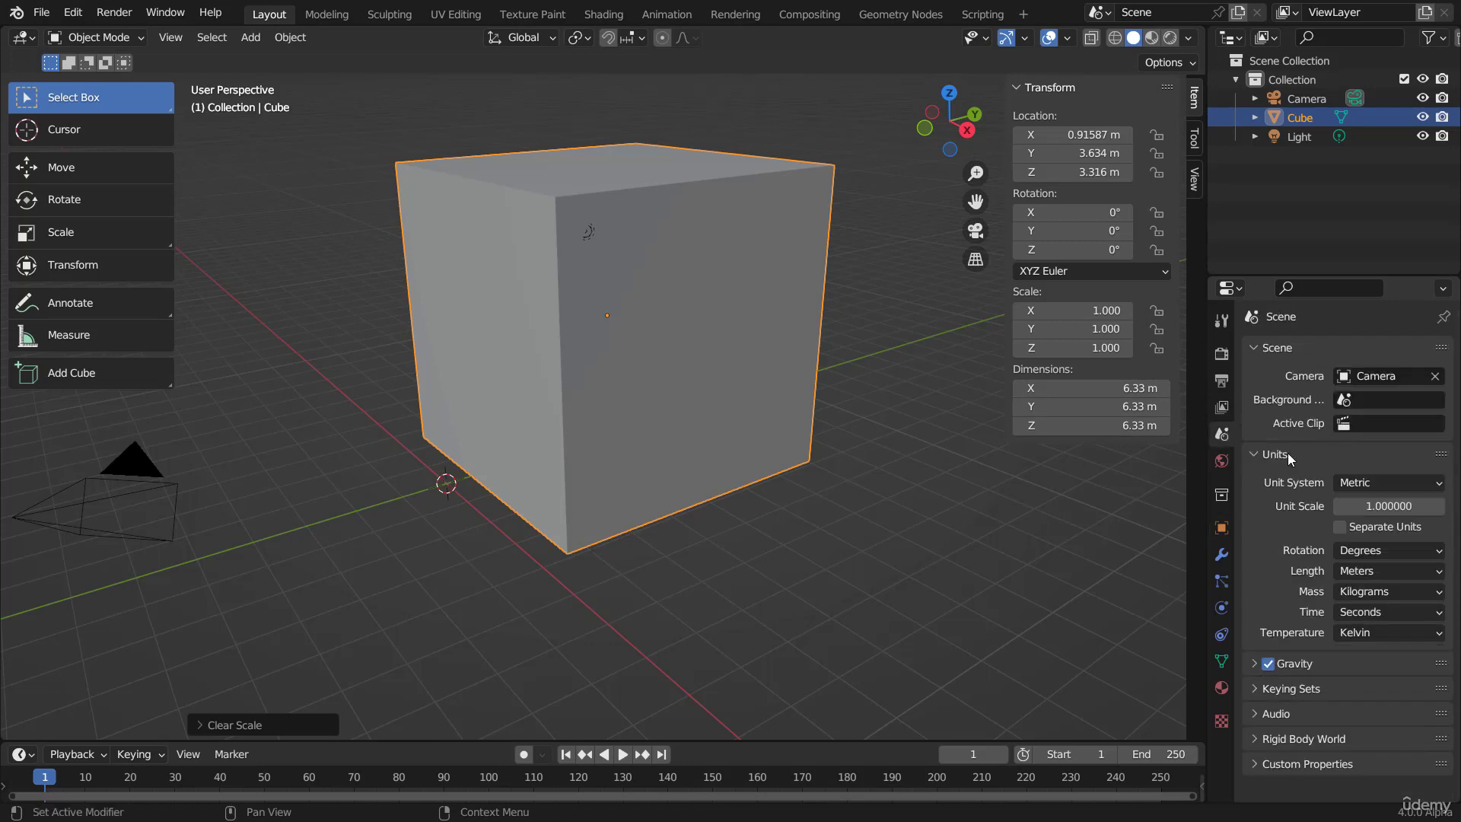
click(1377, 481)
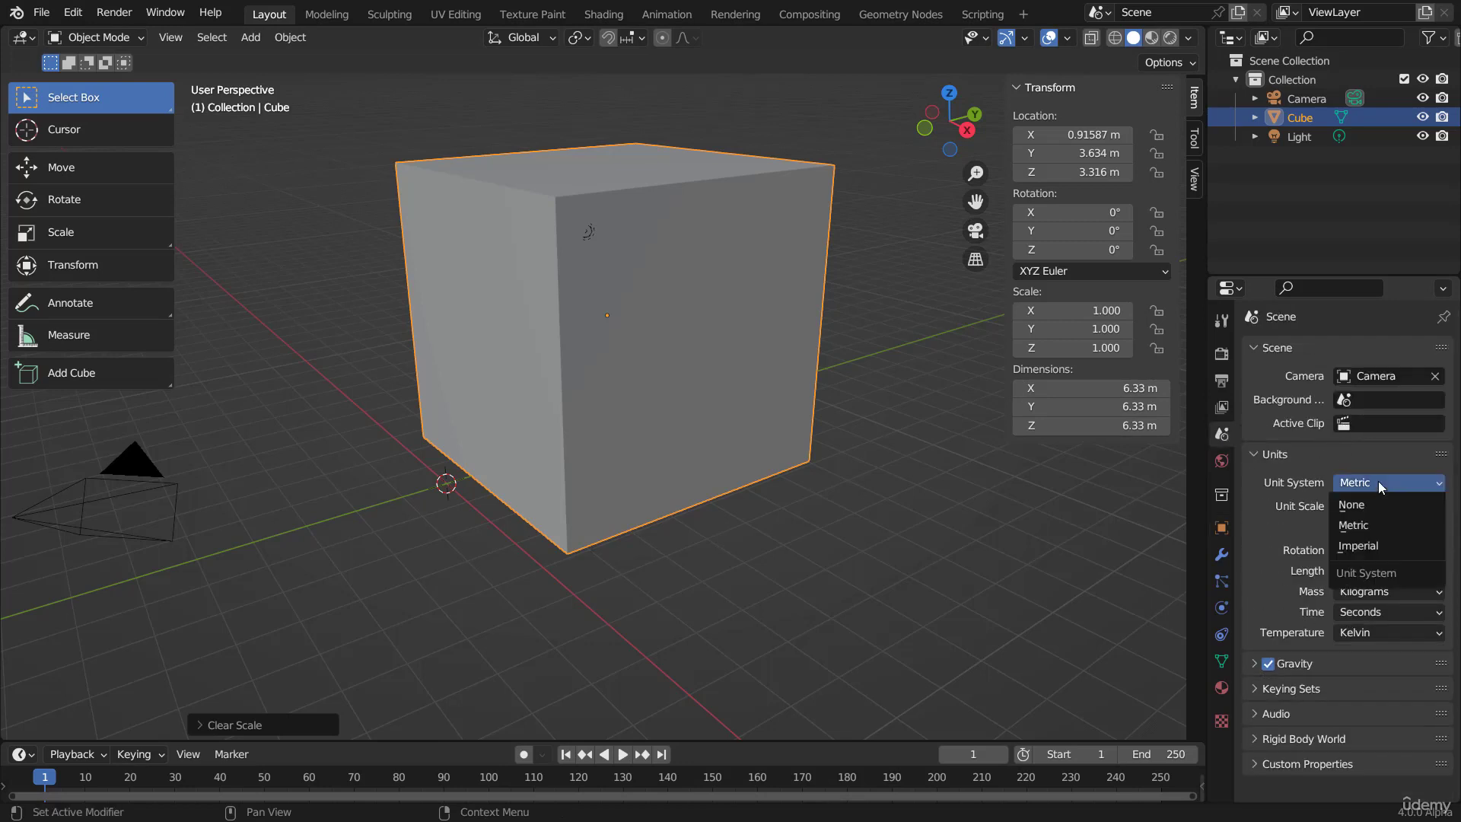
click(1368, 545)
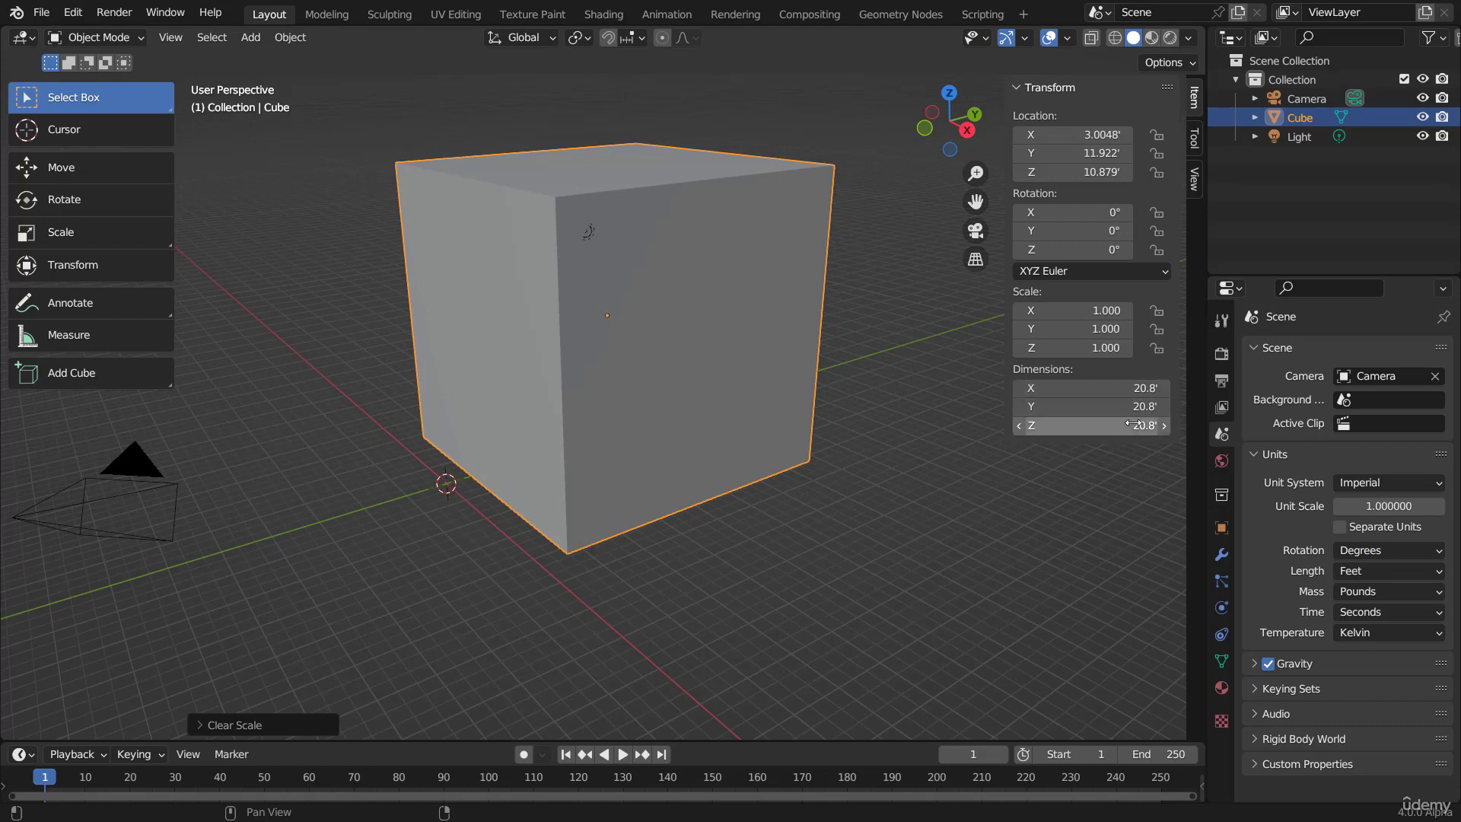
click(1385, 479)
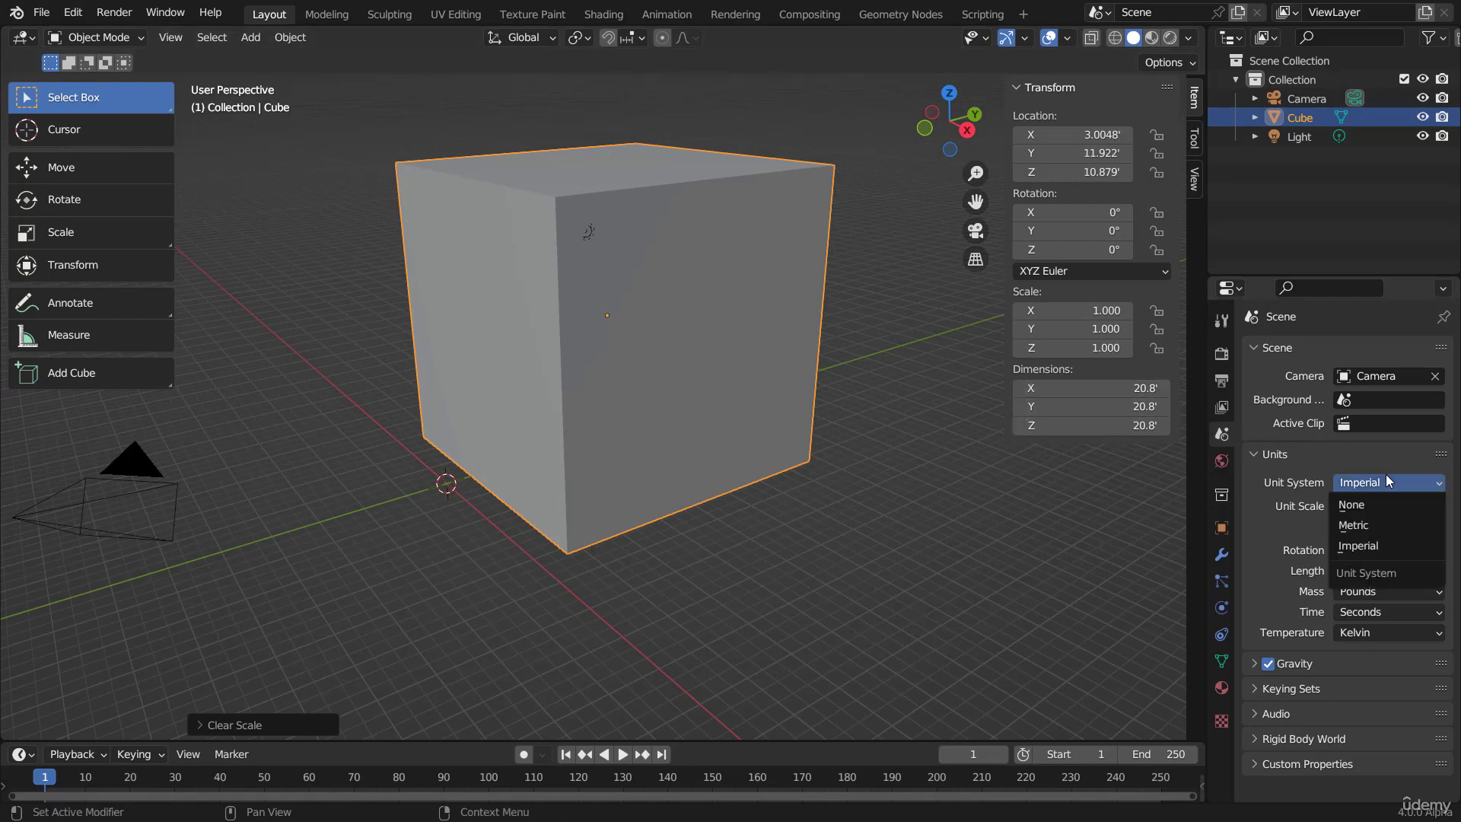
click(1368, 526)
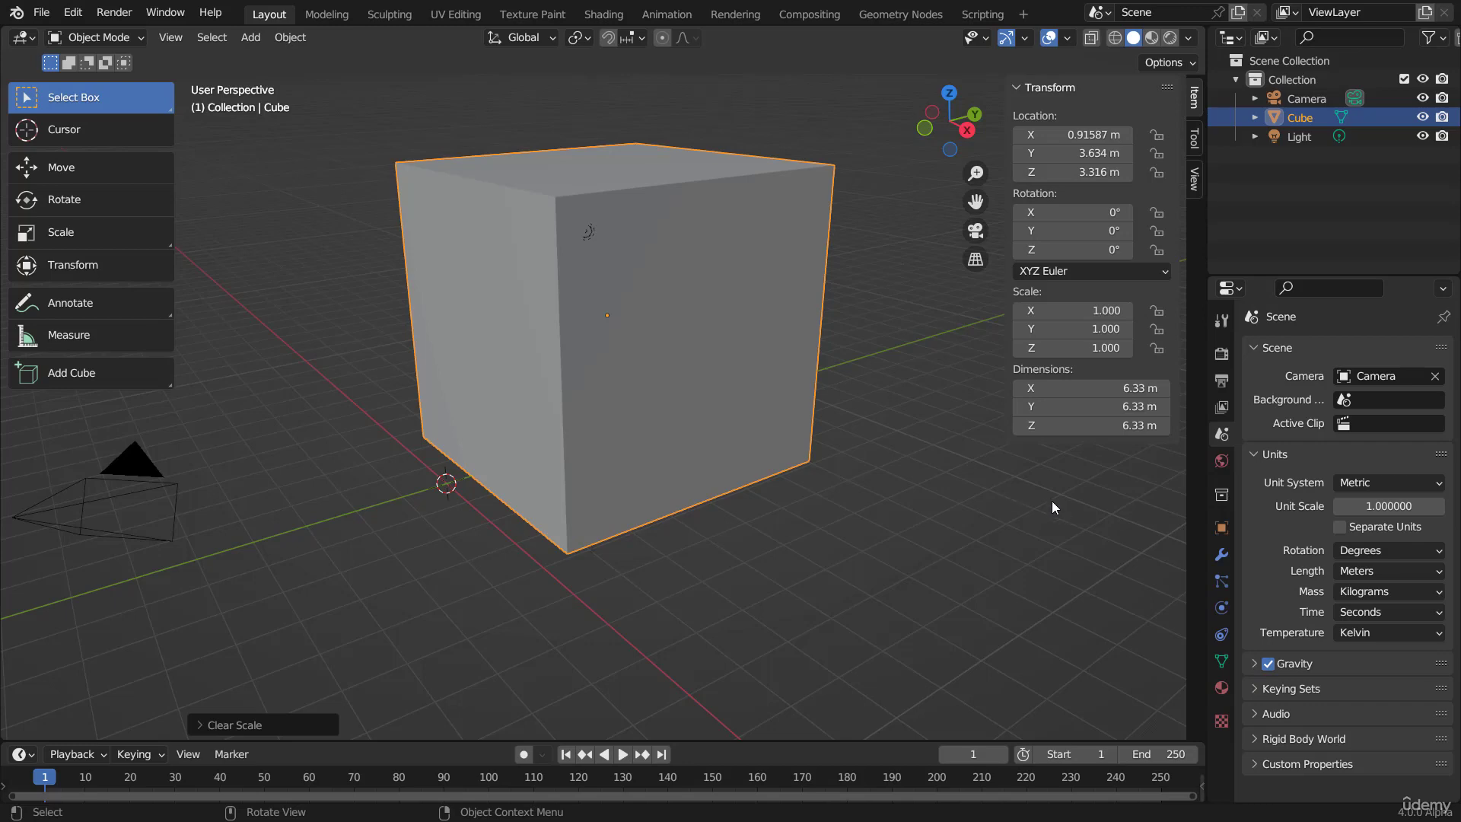
Step: Hide the 3D viewport's sidebar with the cube's transform values
key(n)
middle_drag(688, 334, 760, 356)
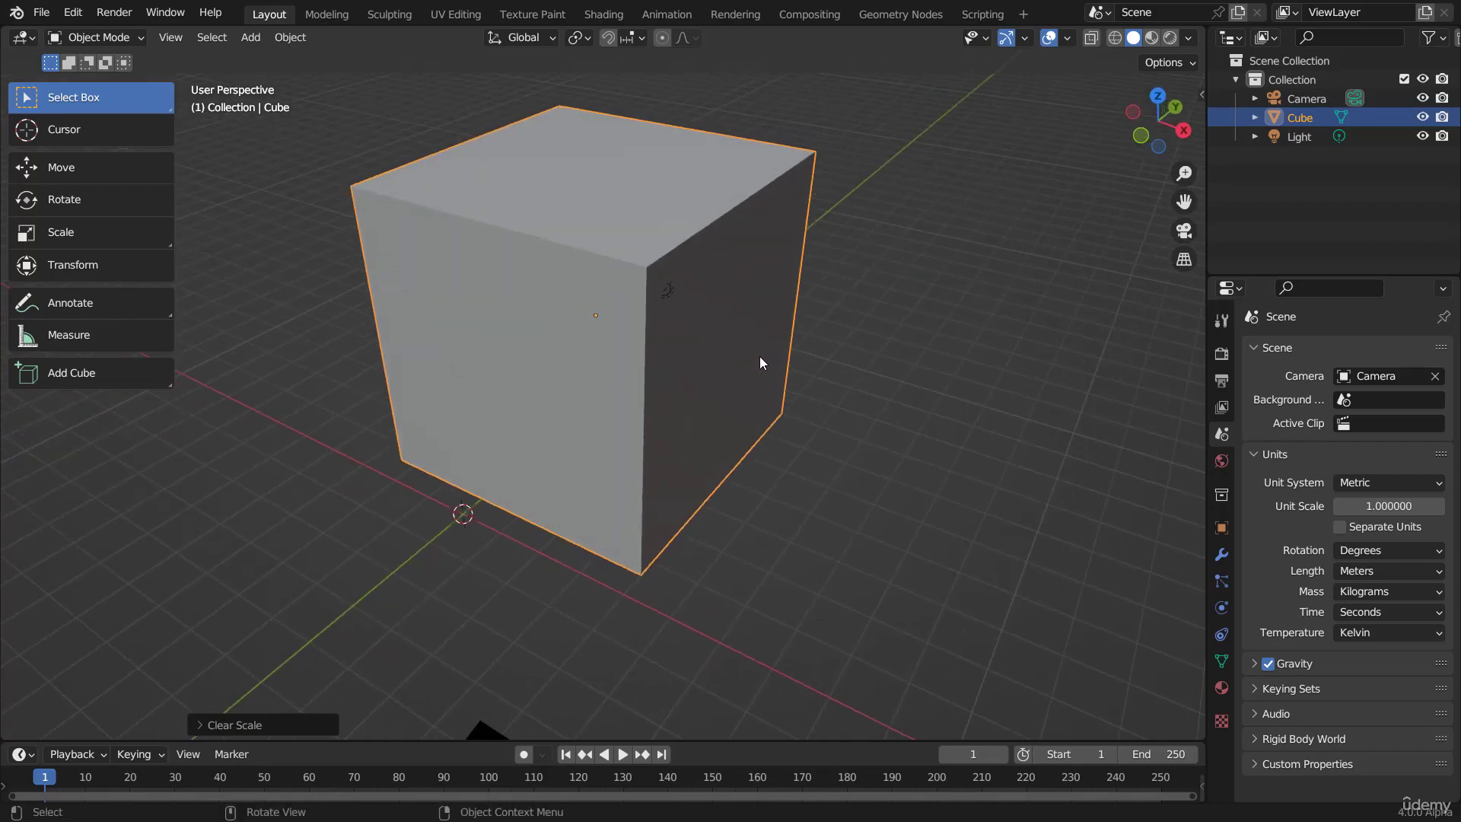